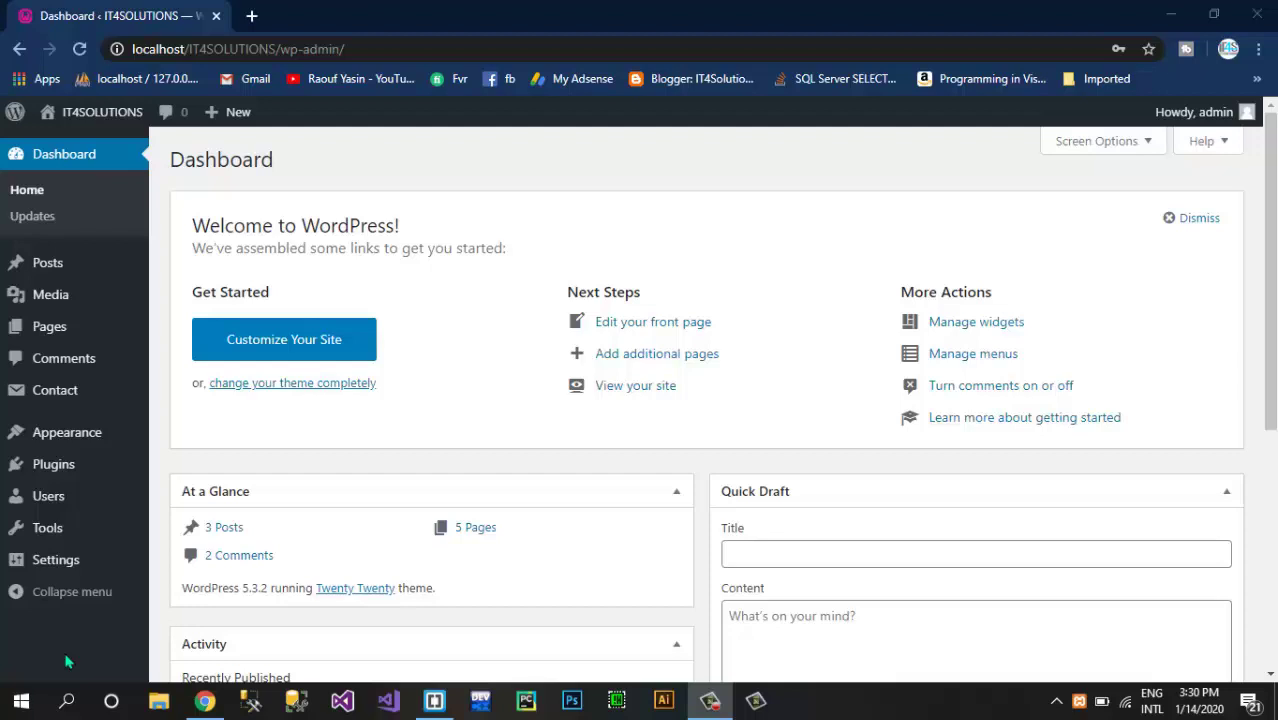
Bring up the link options for the IT4SOLUTIONS Visit Site entry in the admin bar.
mouse_move(65, 445)
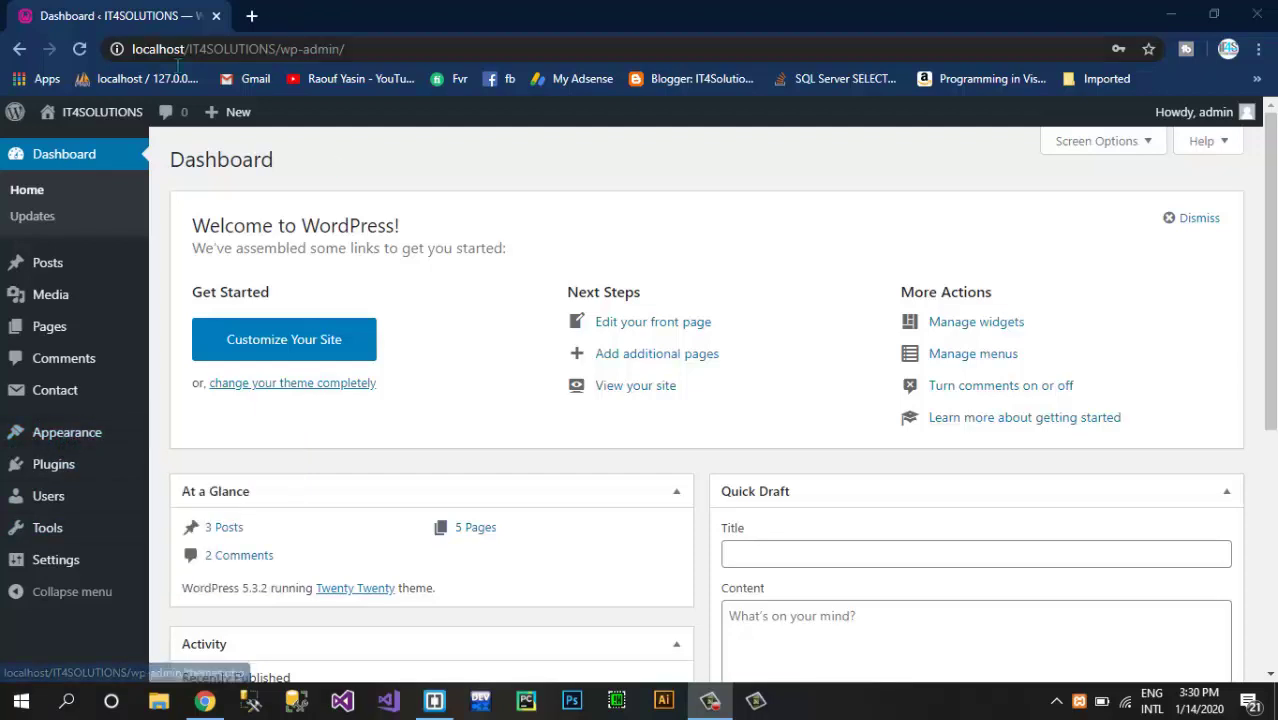
mouse_move(95, 112)
right_click(78, 150)
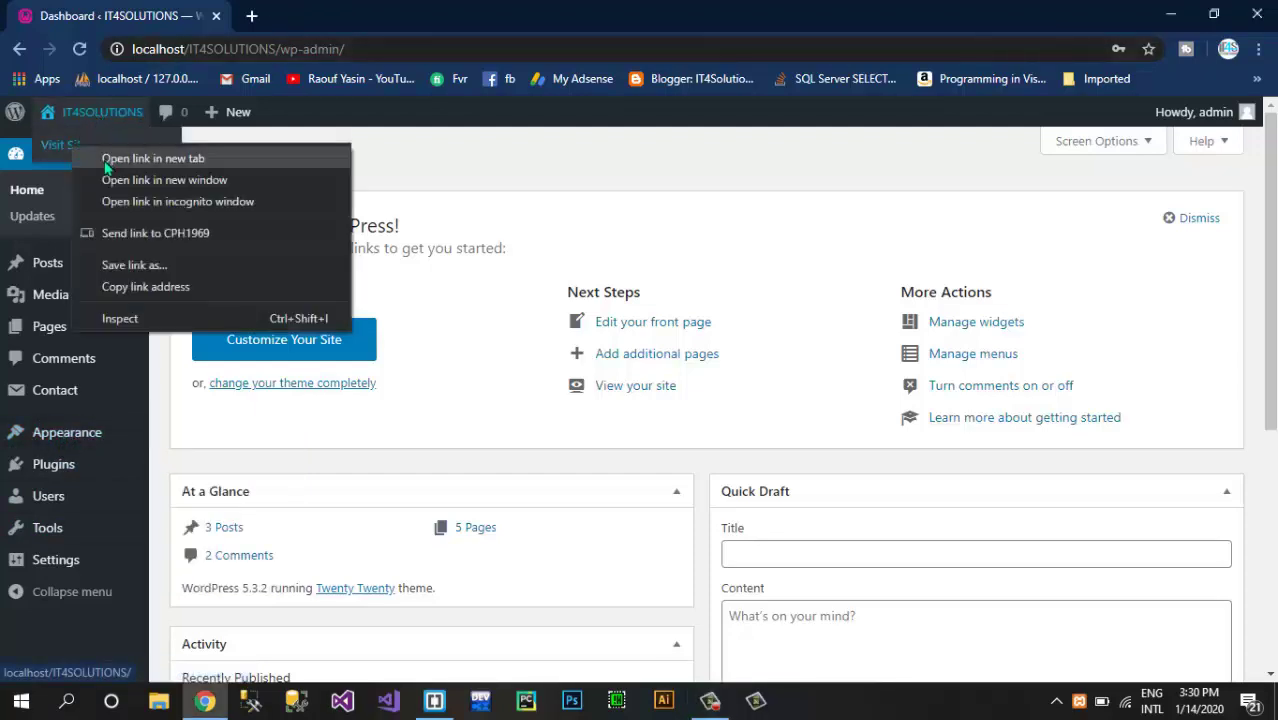
Open the live IT4SOLUTIONS site in a new tab and view its Home page.
click(110, 160)
click(335, 15)
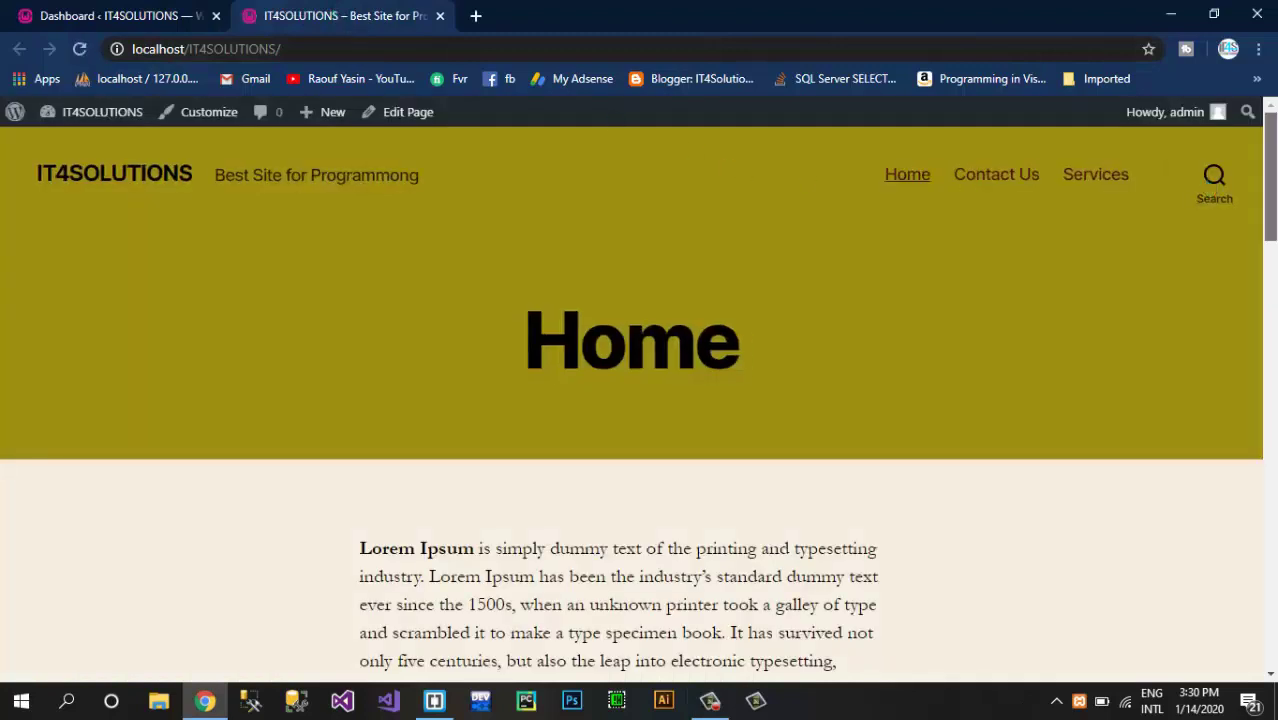
mouse_move(1270, 180)
mouse_down()
mouse_move(1270, 490)
mouse_move(1270, 178)
mouse_up()
Return to the admin dashboard and go to Appearance > Themes.
click(136, 14)
mouse_move(82, 442)
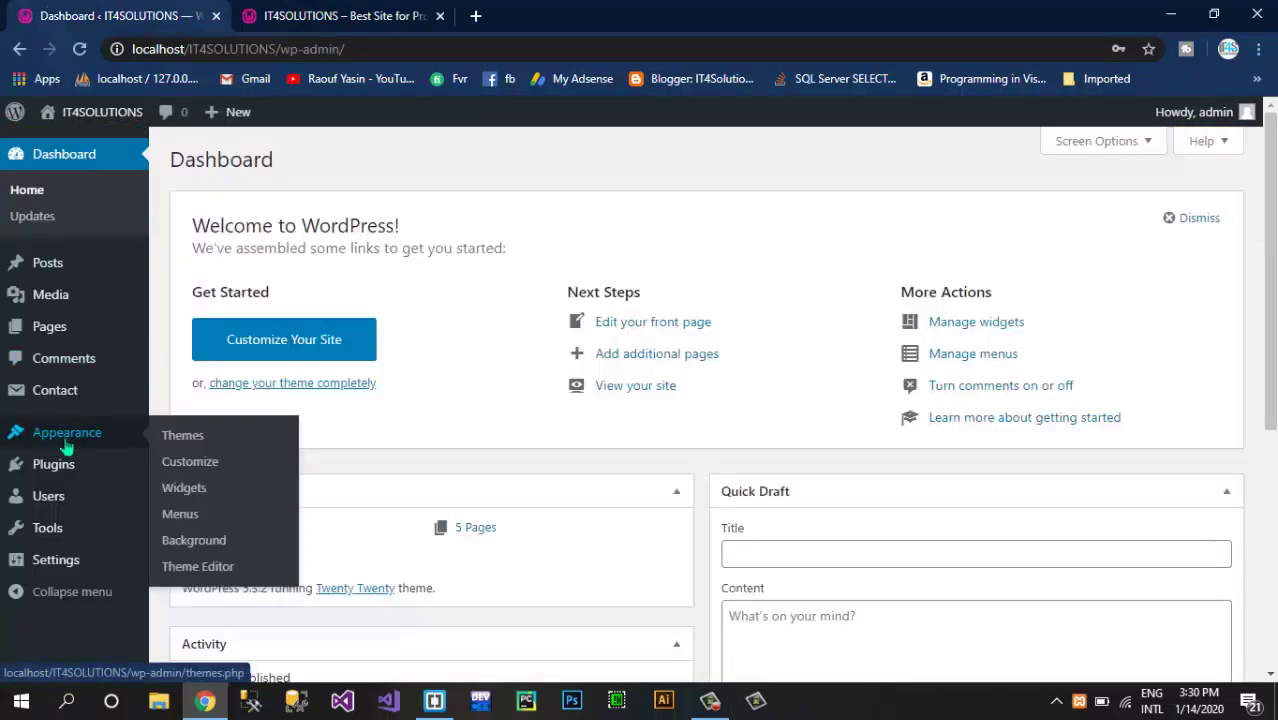
click(200, 436)
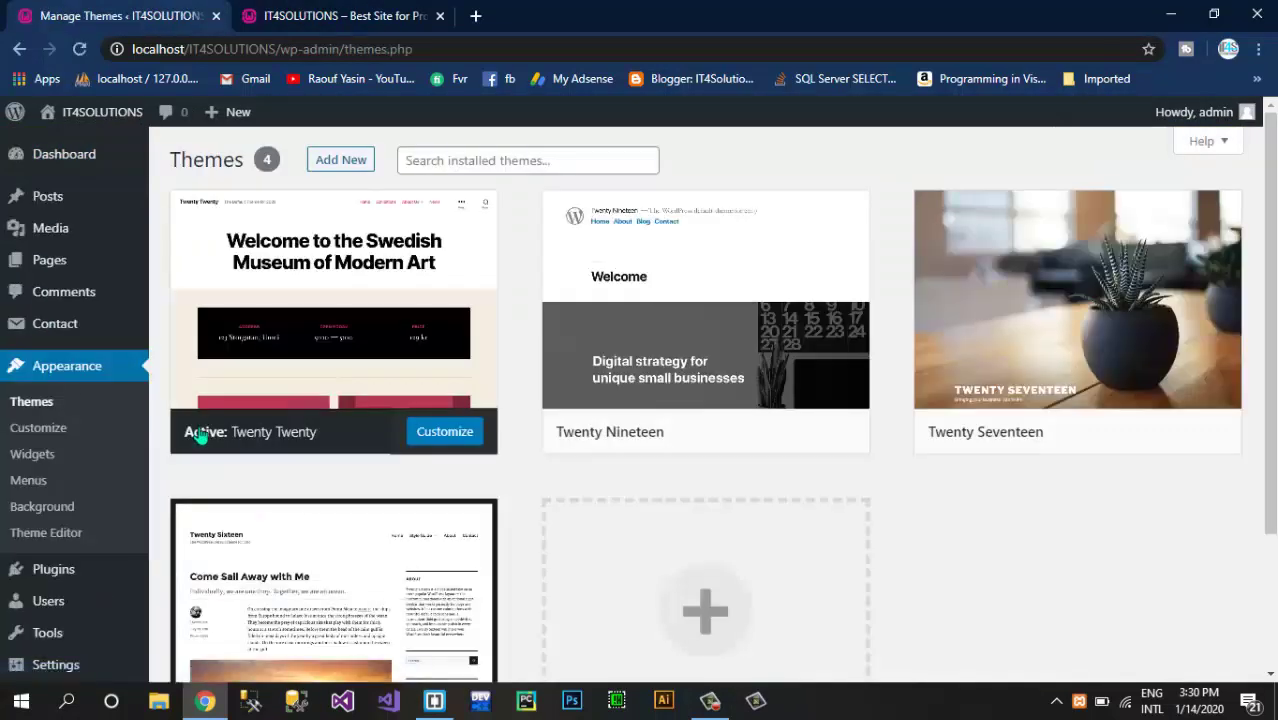
Open Add New themes, browse Popular, return to Featured, and focus the theme search box.
click(355, 161)
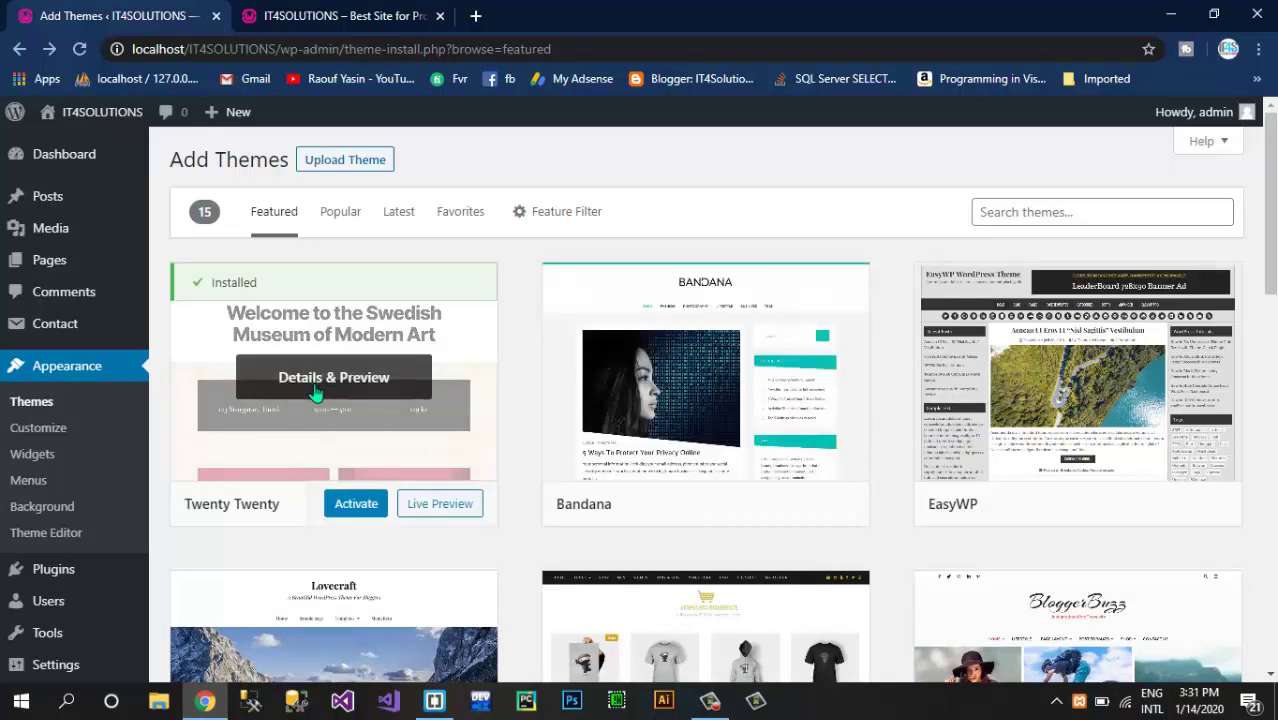
click(341, 224)
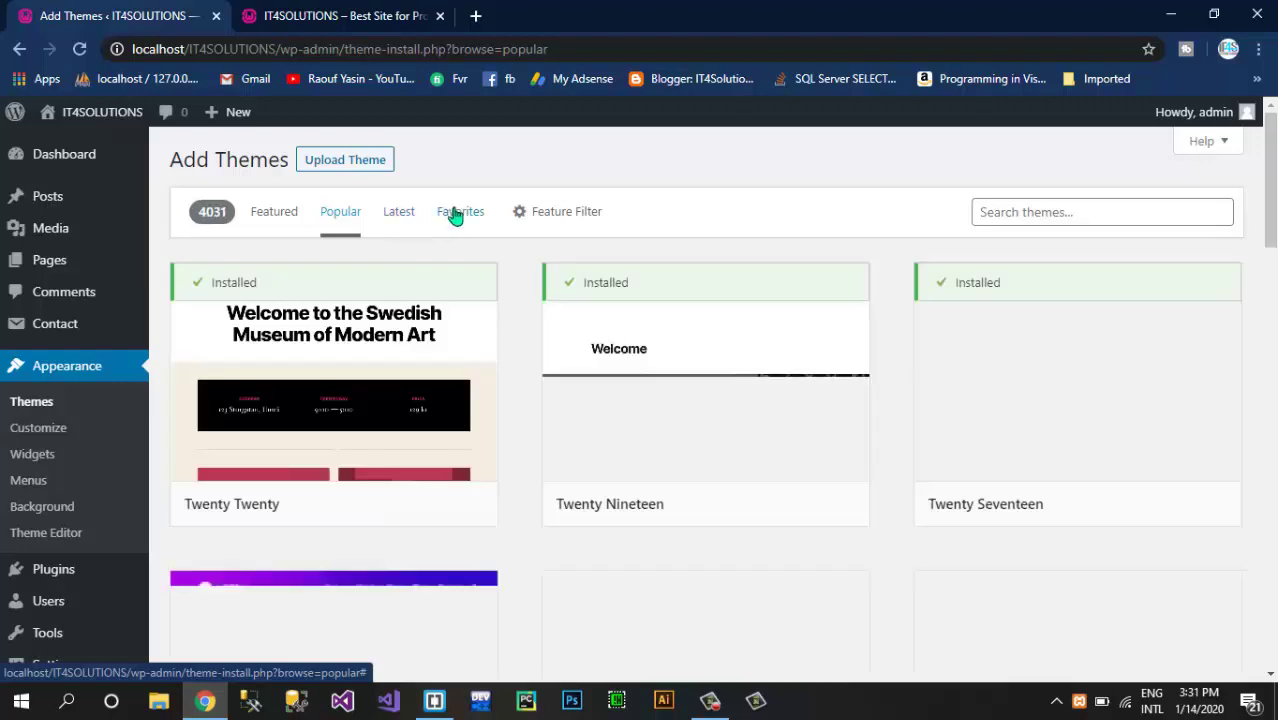
click(280, 212)
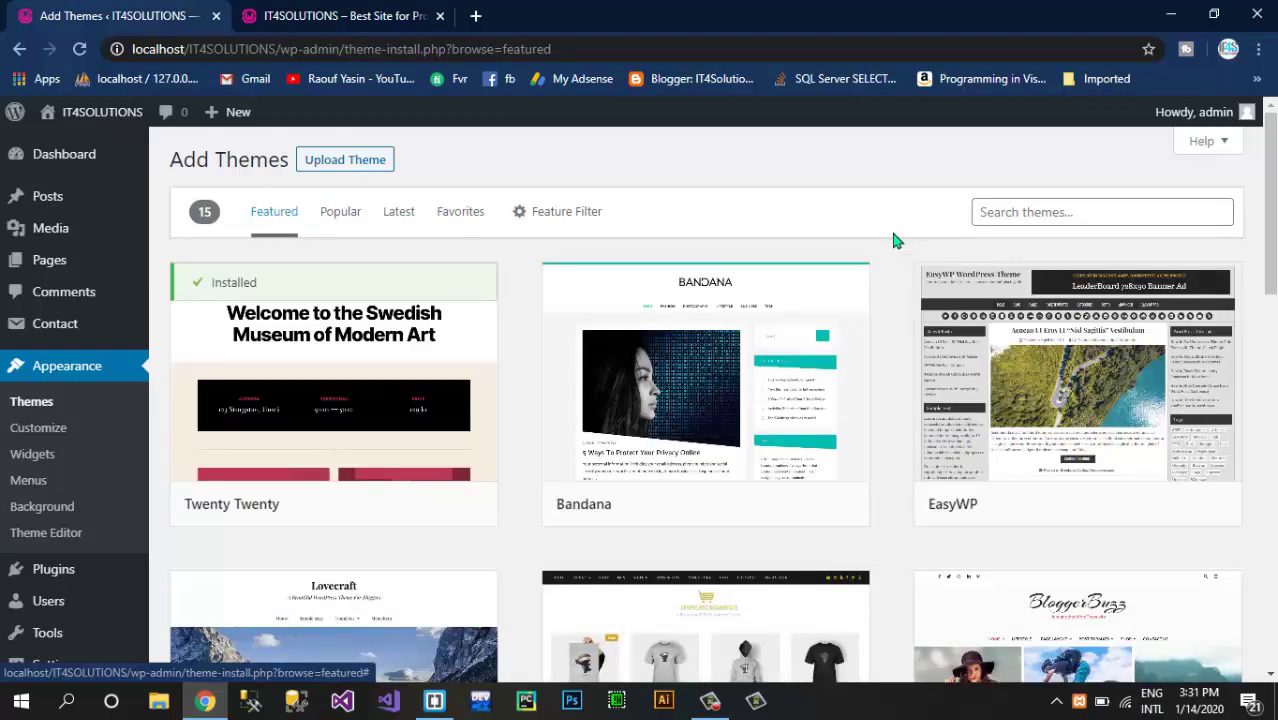
click(1025, 228)
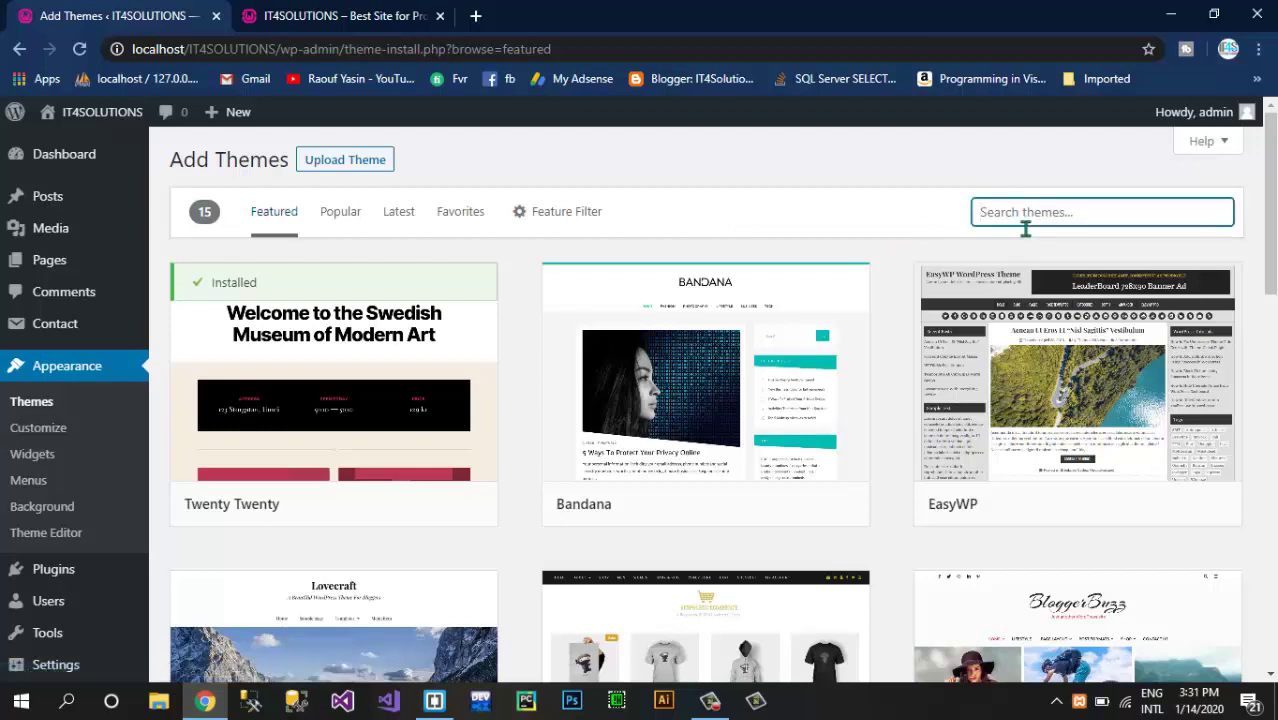
Search themes for 'iconic', then install and activate Iconic One.
text(iconic)
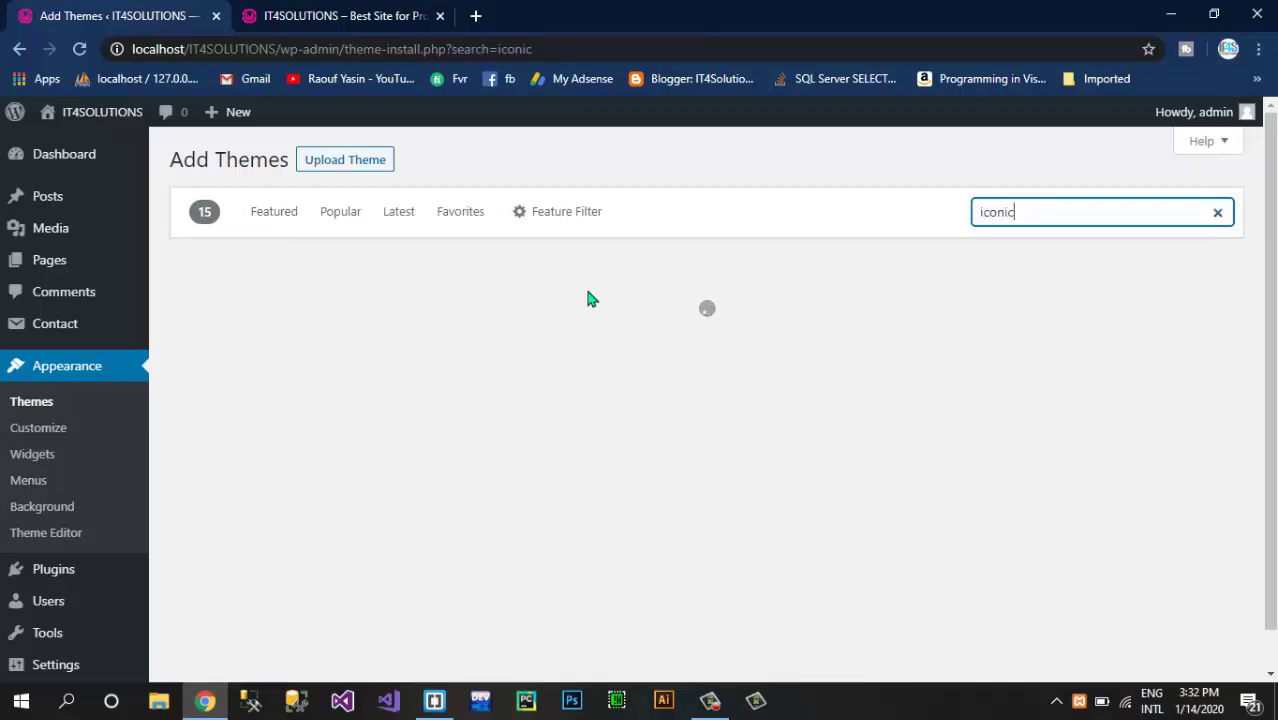
mouse_move(374, 374)
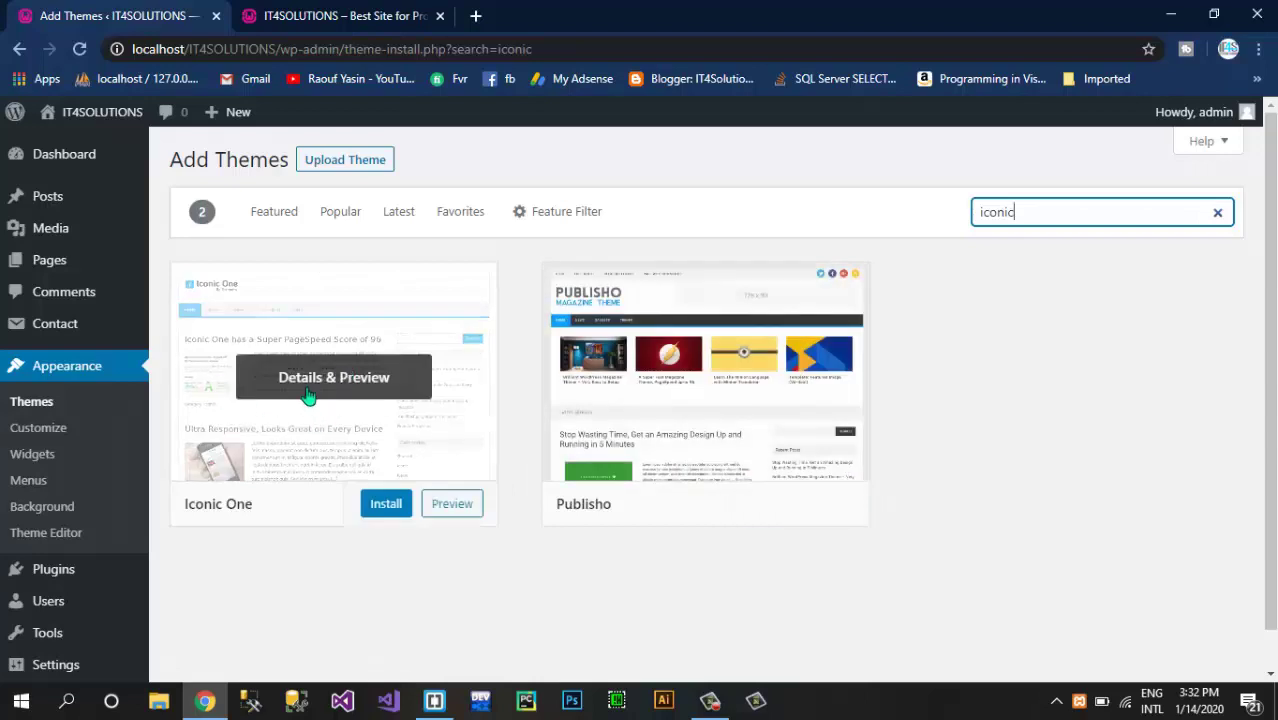
click(388, 510)
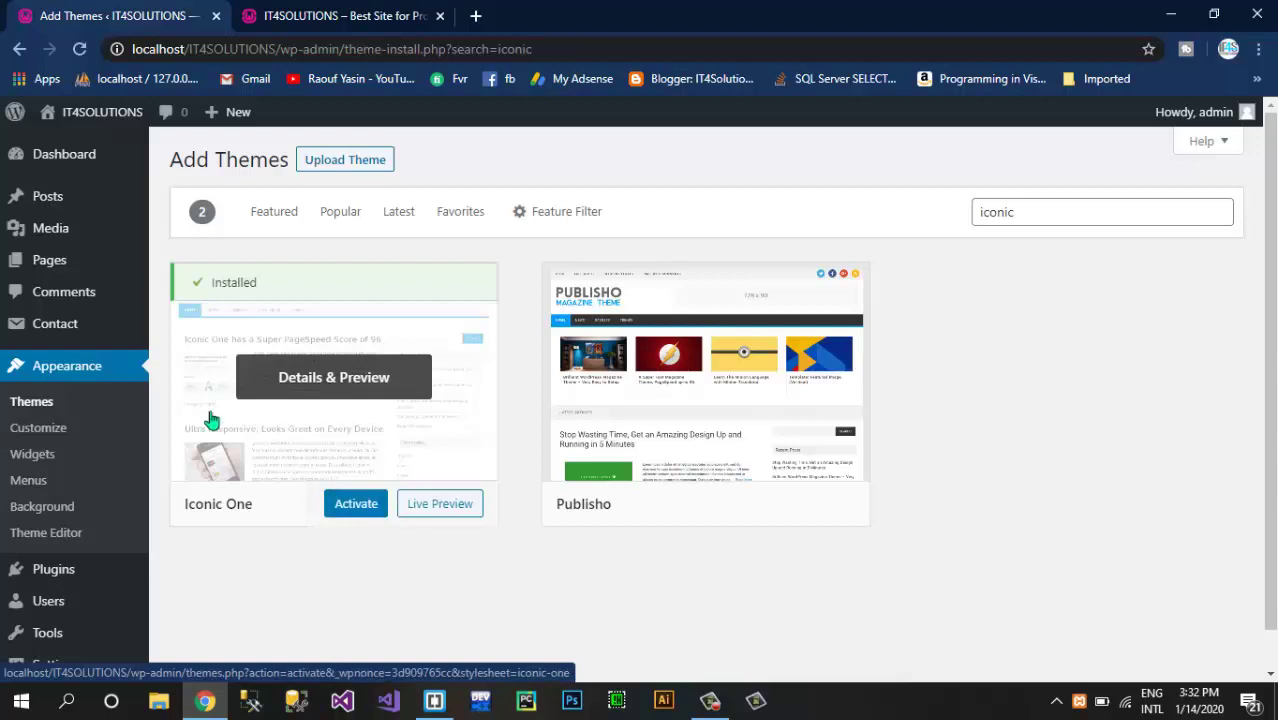
click(371, 511)
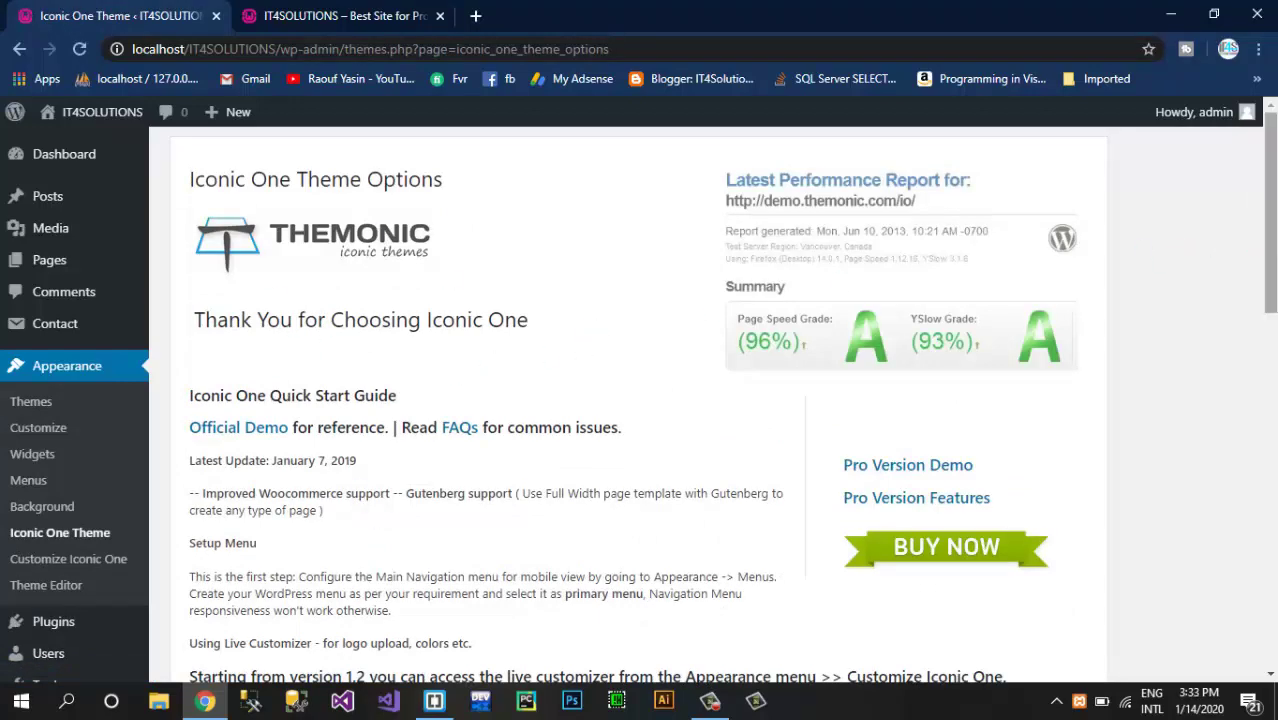
Scroll the Iconic One Theme Options page, then bring the live site tab forward.
drag(1270, 214, 1270, 270)
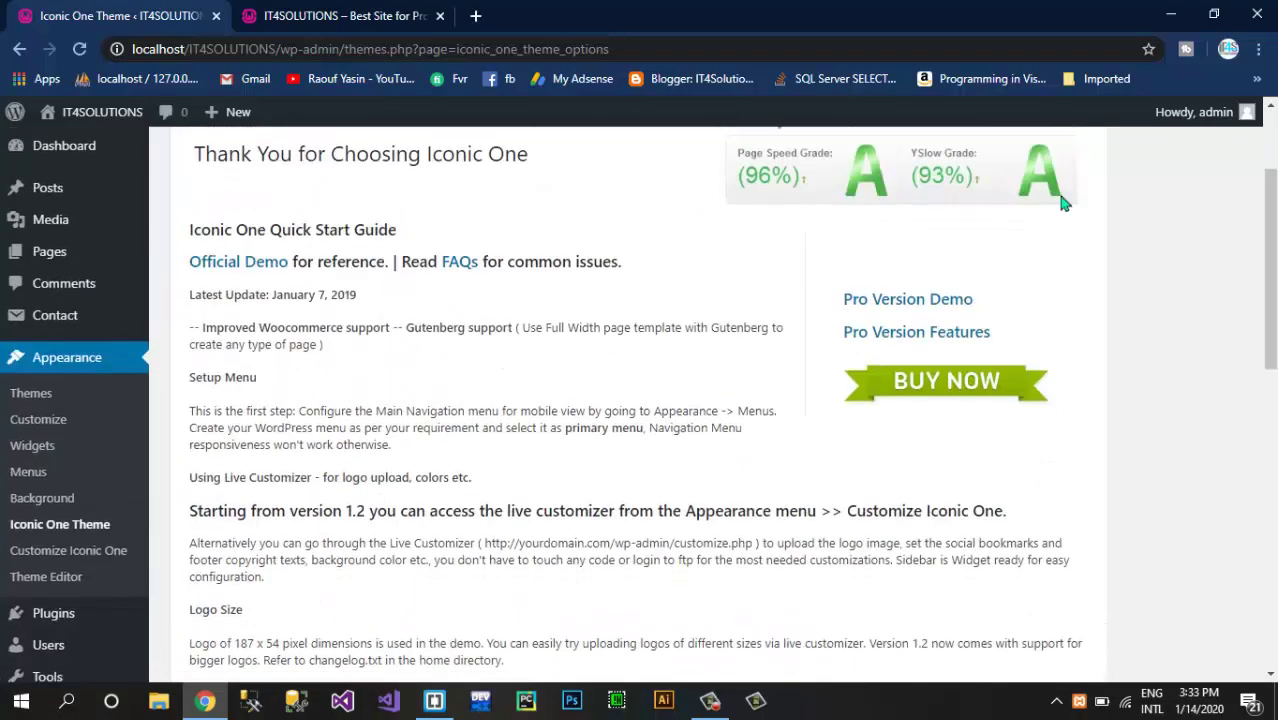
click(288, 12)
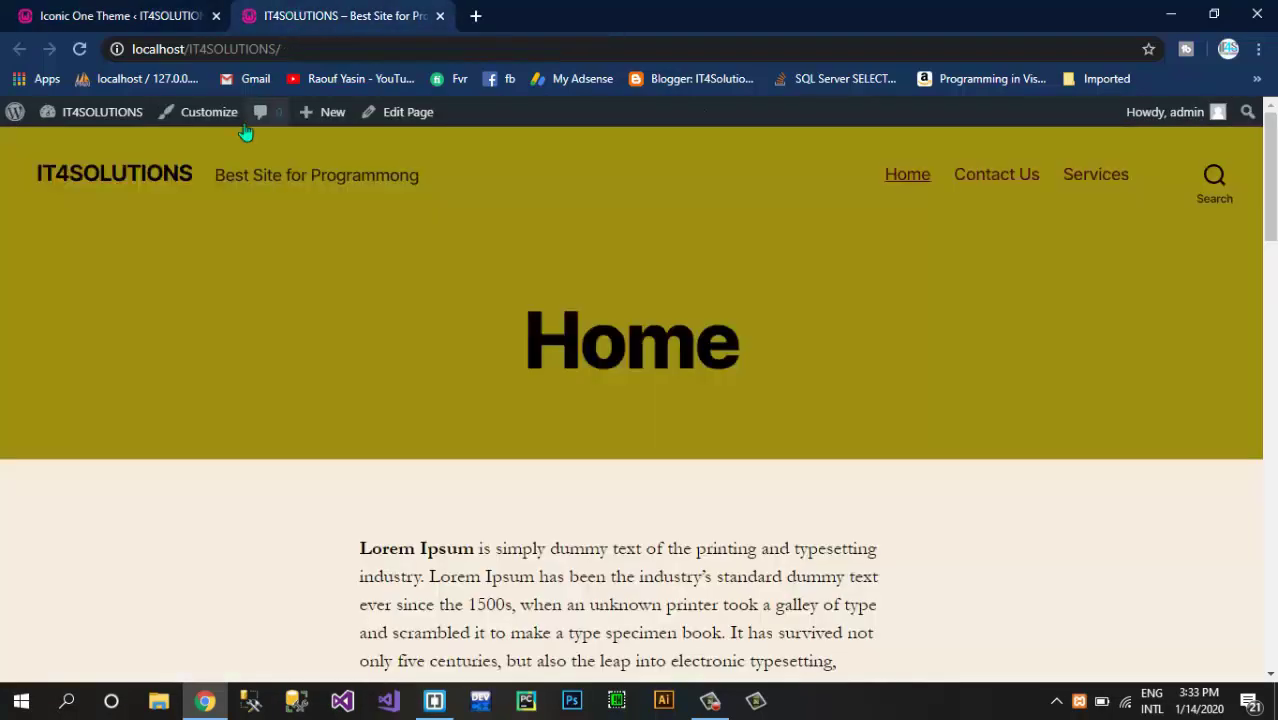
Reload the live site to show the Iconic One theme and scroll the Home page.
click(79, 57)
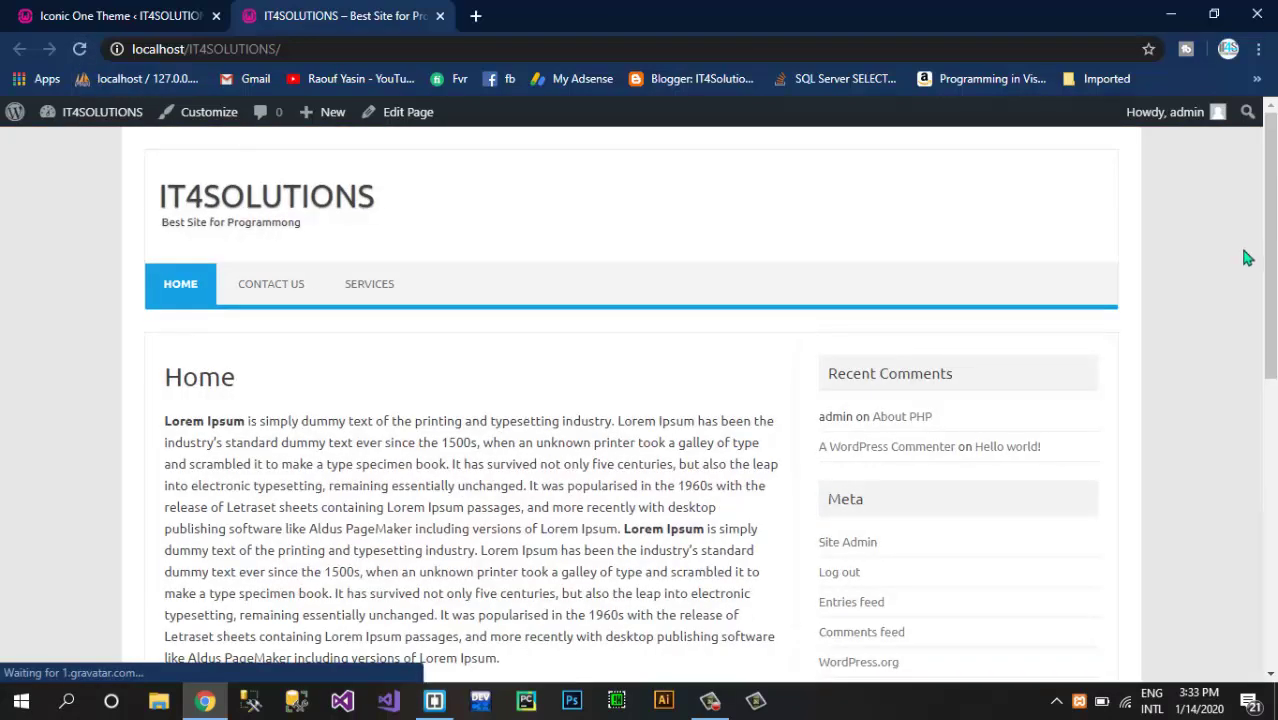
scroll(640, 400, down, 5)
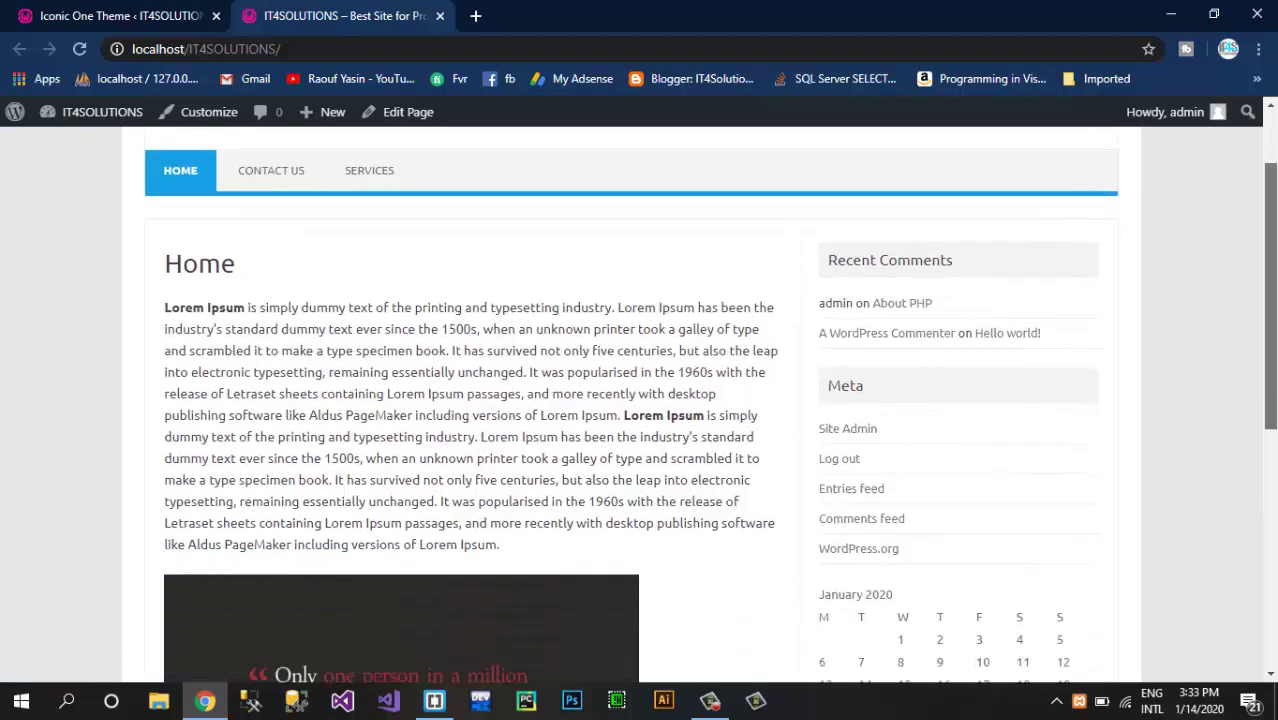
scroll(640, 400, down, 2)
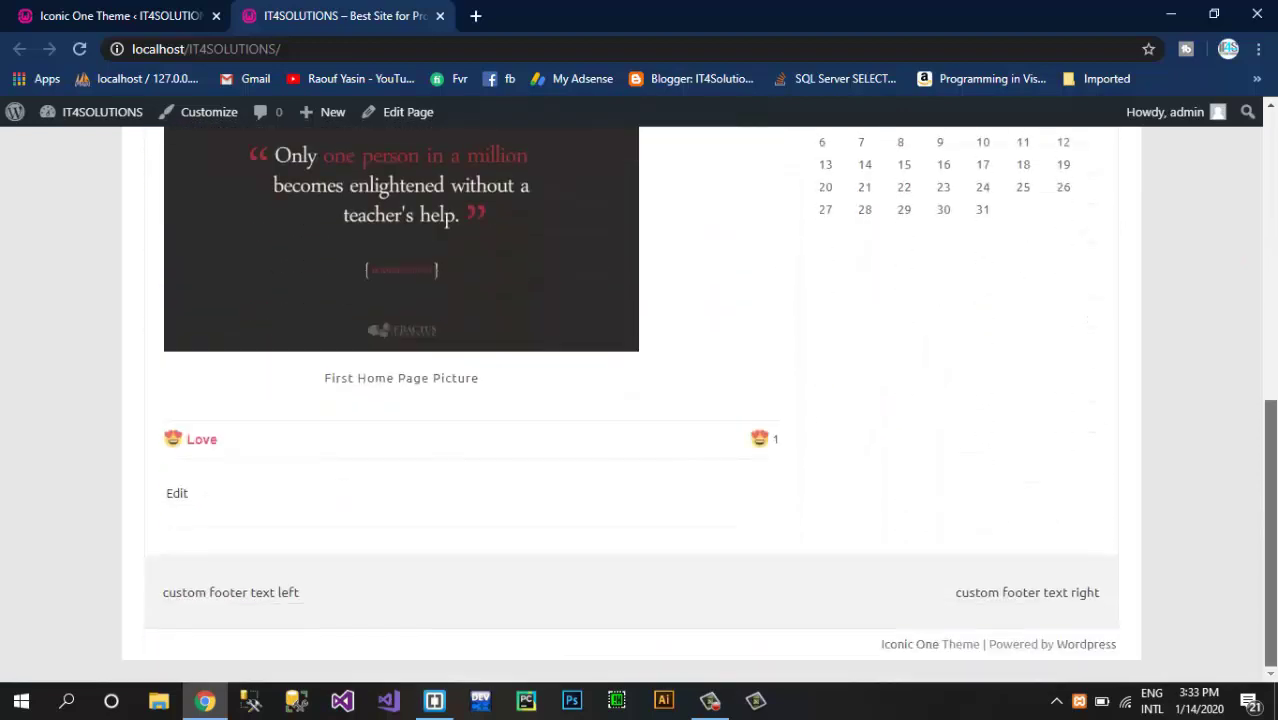
scroll(1243, 457, up, 8)
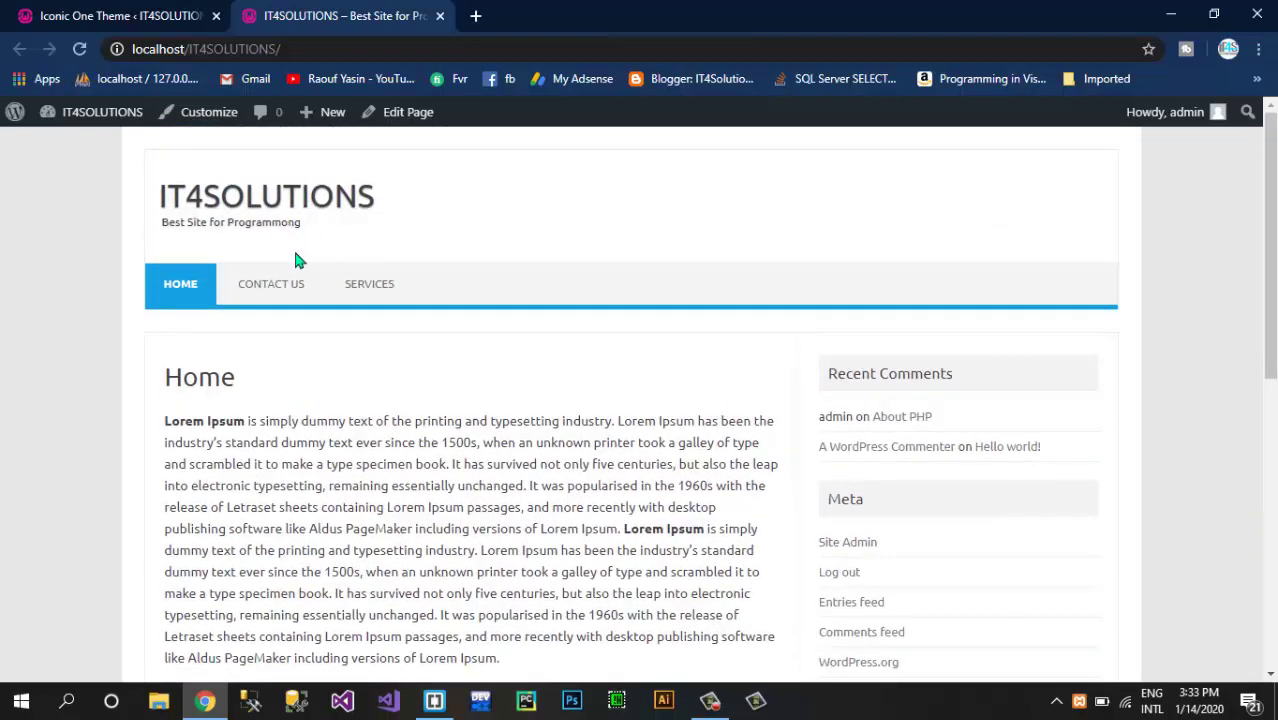
Check the Contact Us, Services and Home pages in the new theme, then return to admin.
click(268, 288)
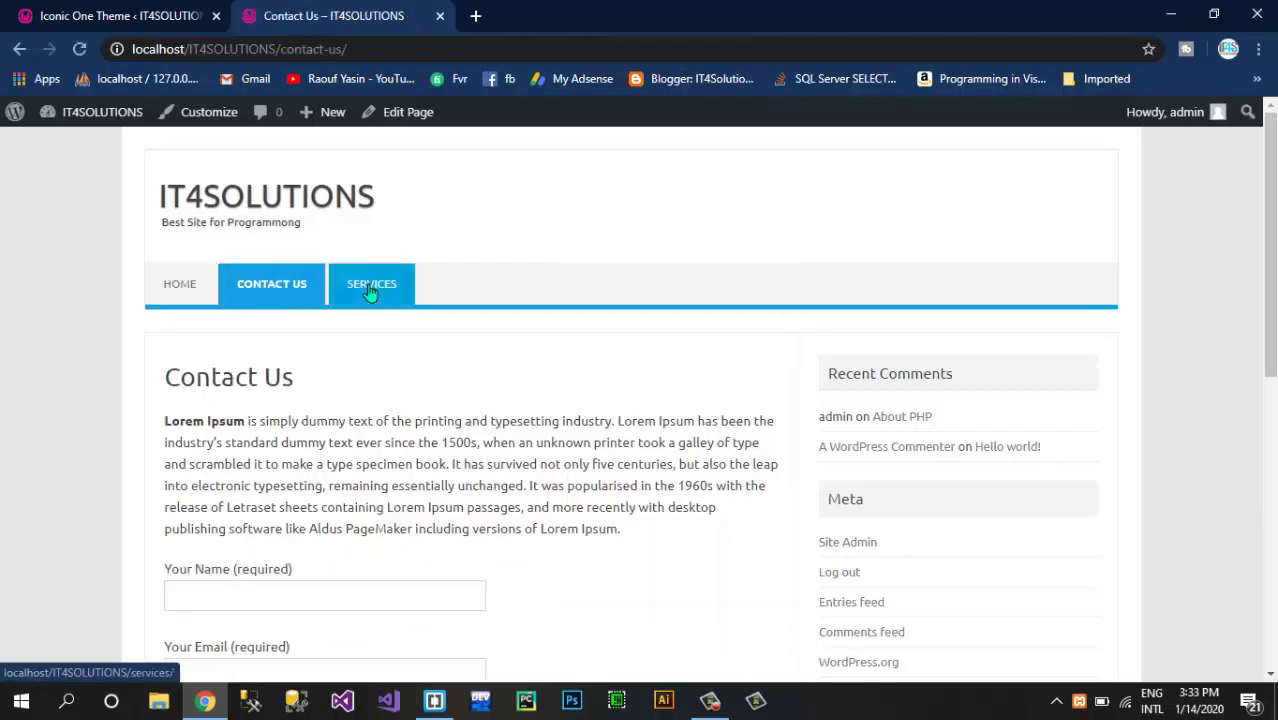
click(360, 285)
click(271, 285)
click(185, 297)
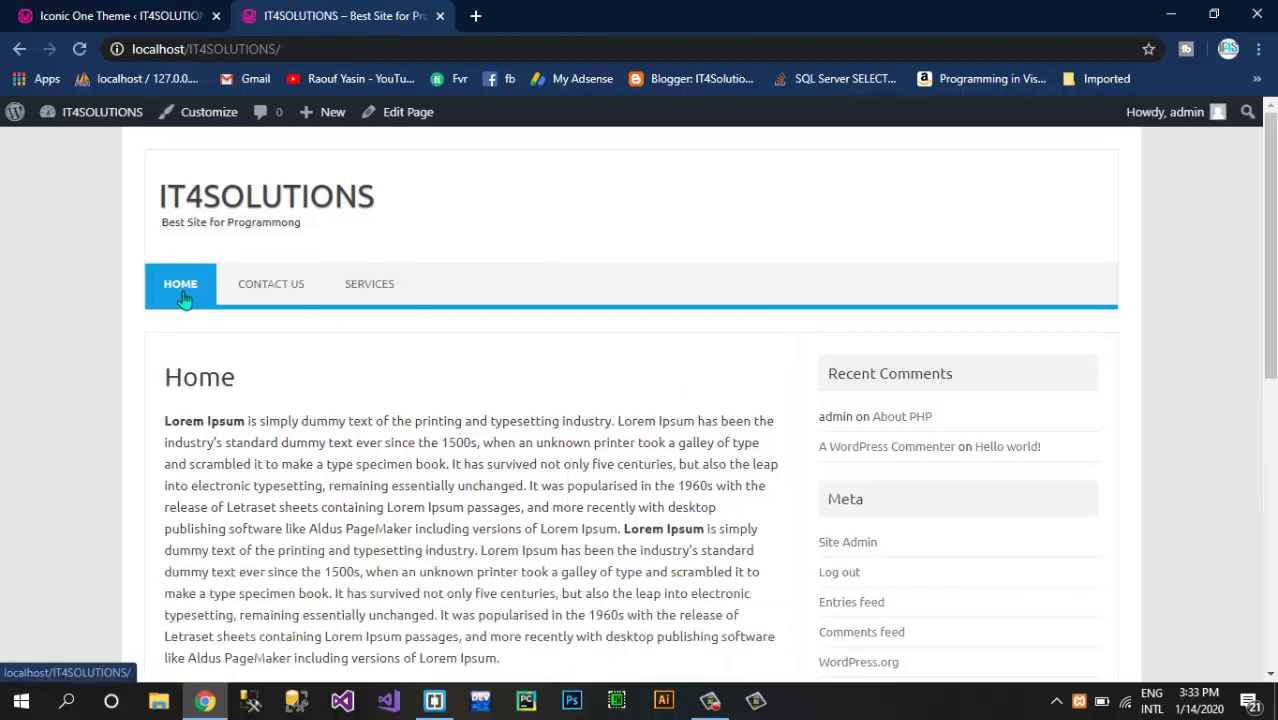
scroll(1110, 205, down, 2)
scroll(1078, 225, down, 4)
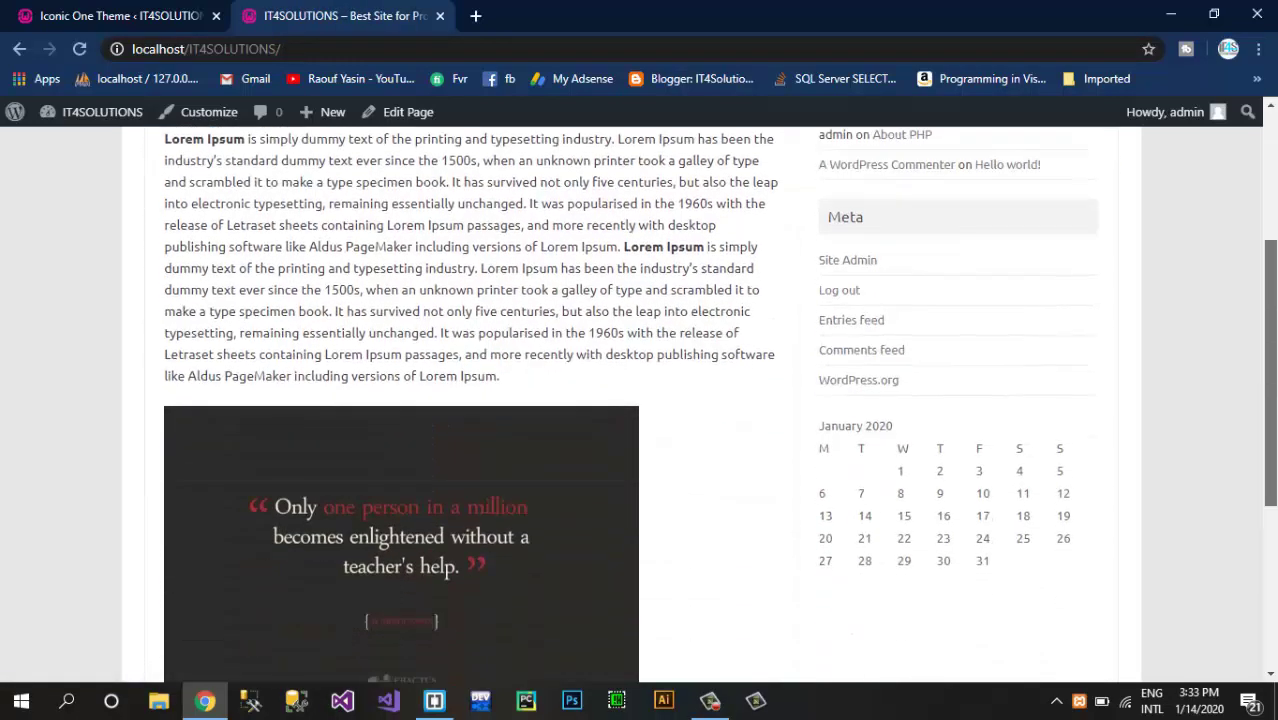
scroll(1078, 225, up, 6)
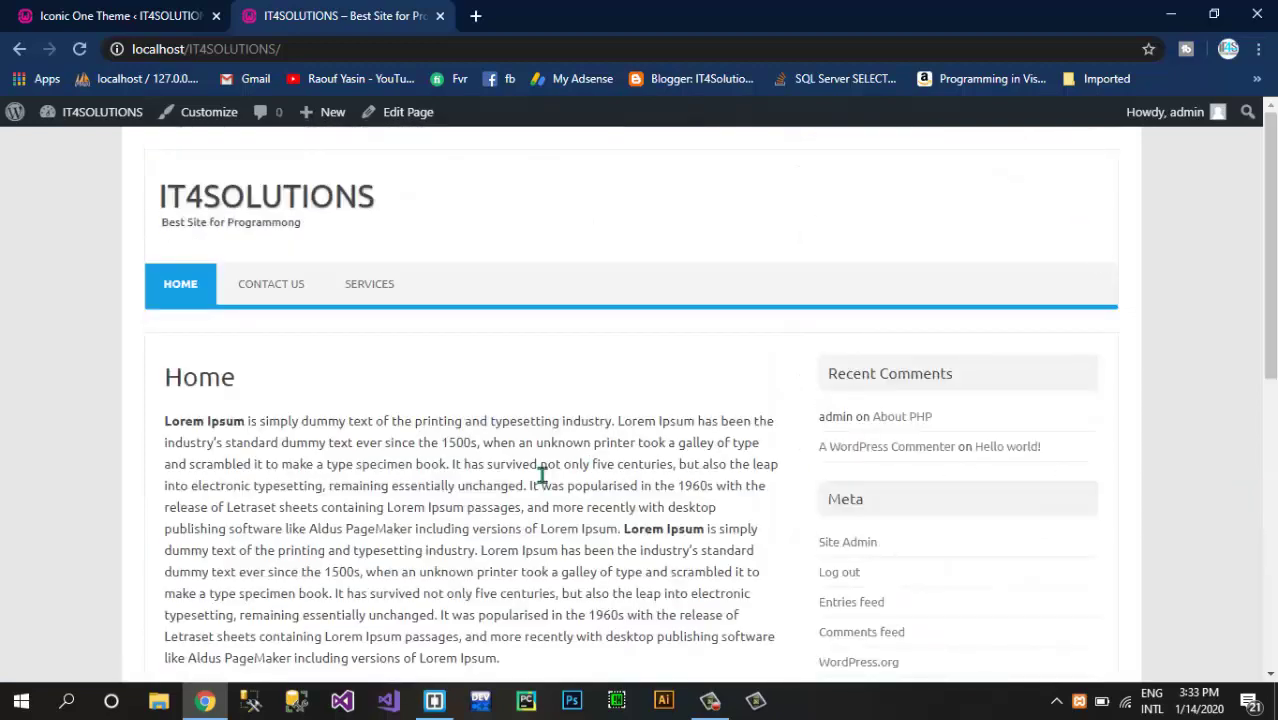
scroll(956, 398, down, 2)
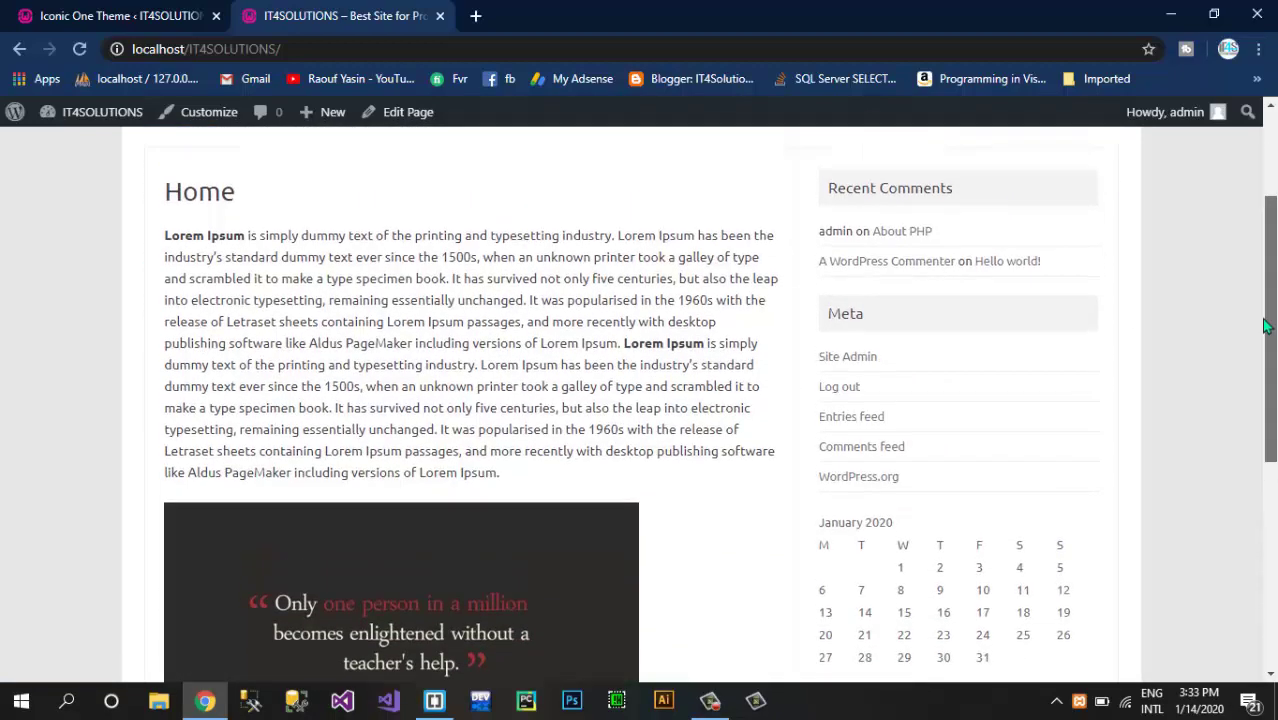
scroll(1247, 265, up, 2)
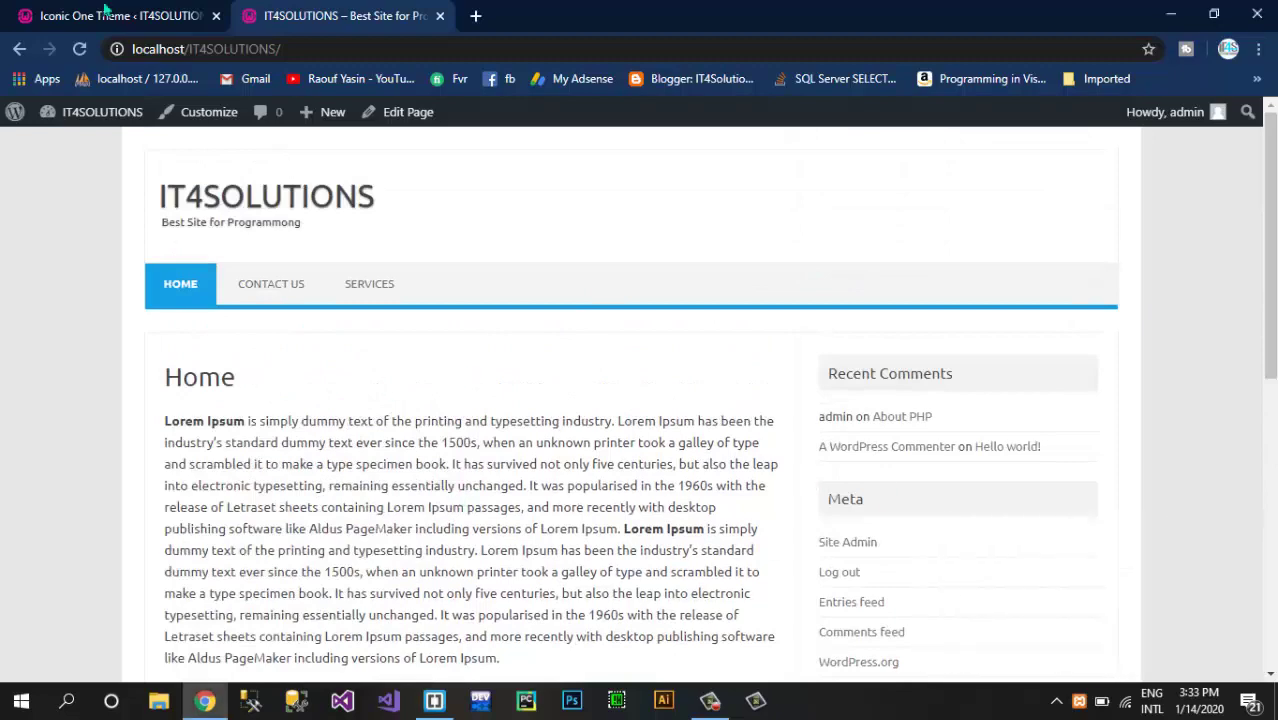
click(48, 18)
Open the Home page in the block editor from the Pages list.
mouse_move(90, 229)
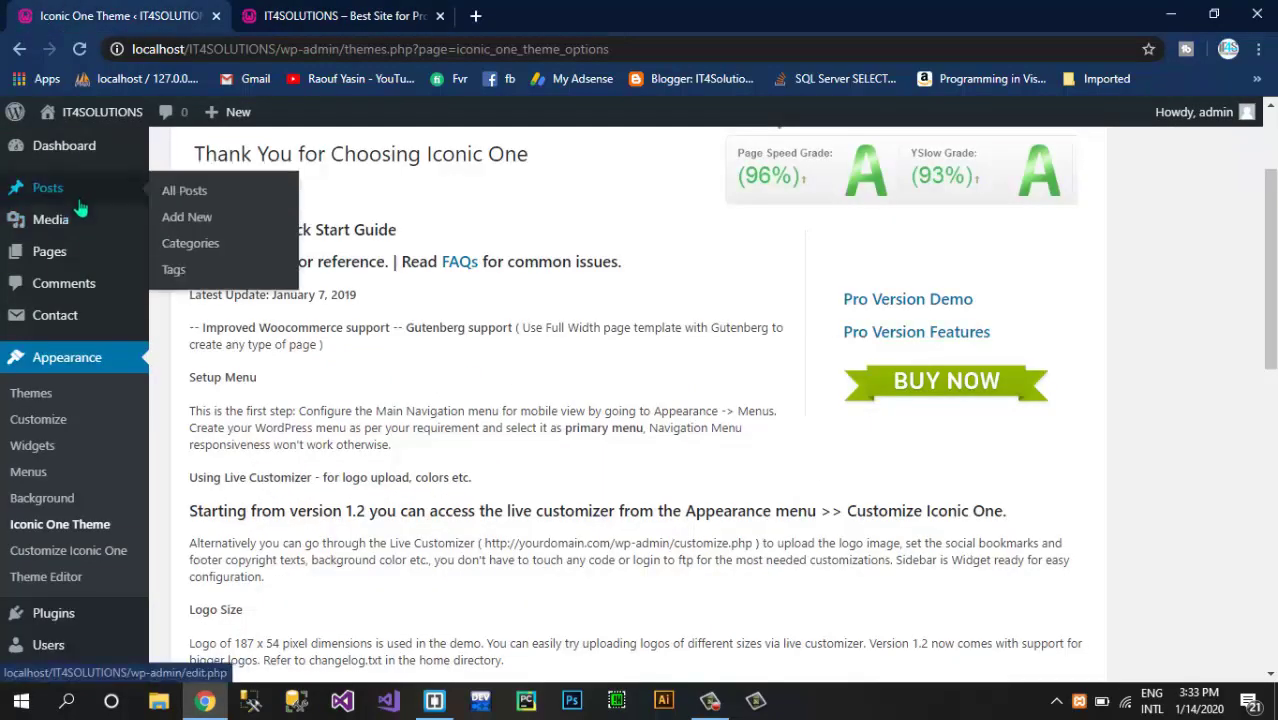
click(73, 253)
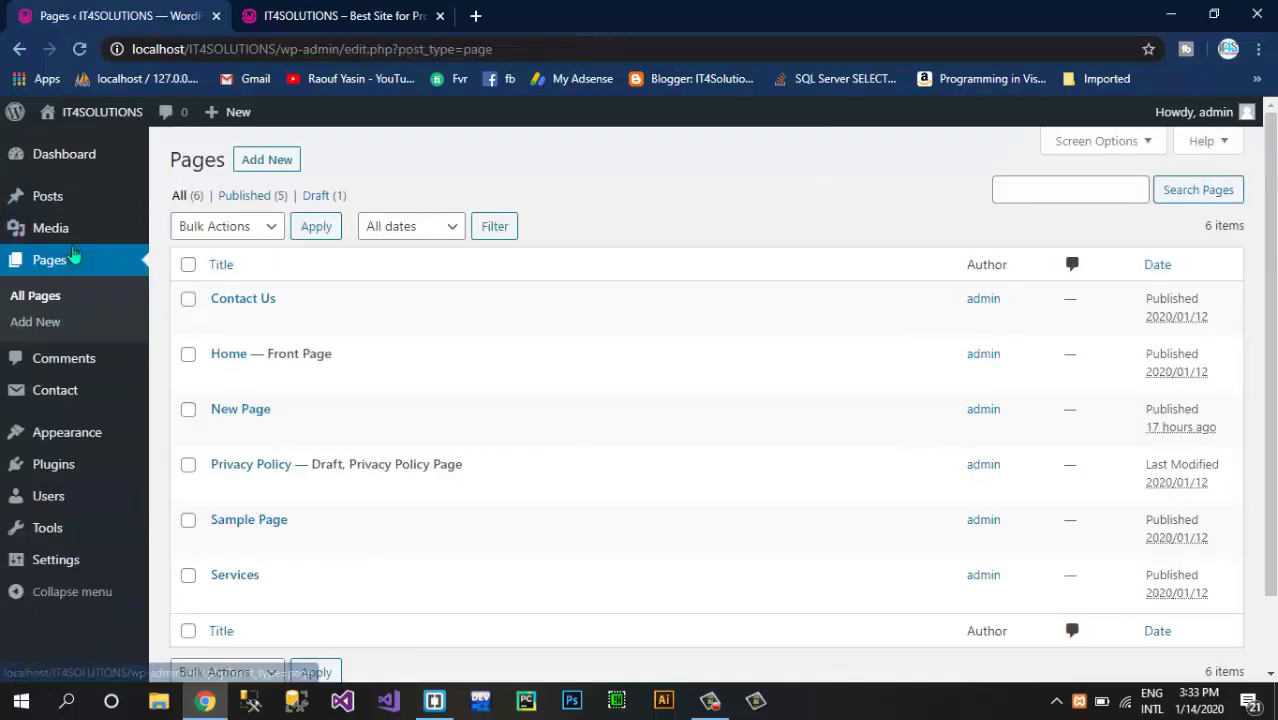
mouse_move(263, 383)
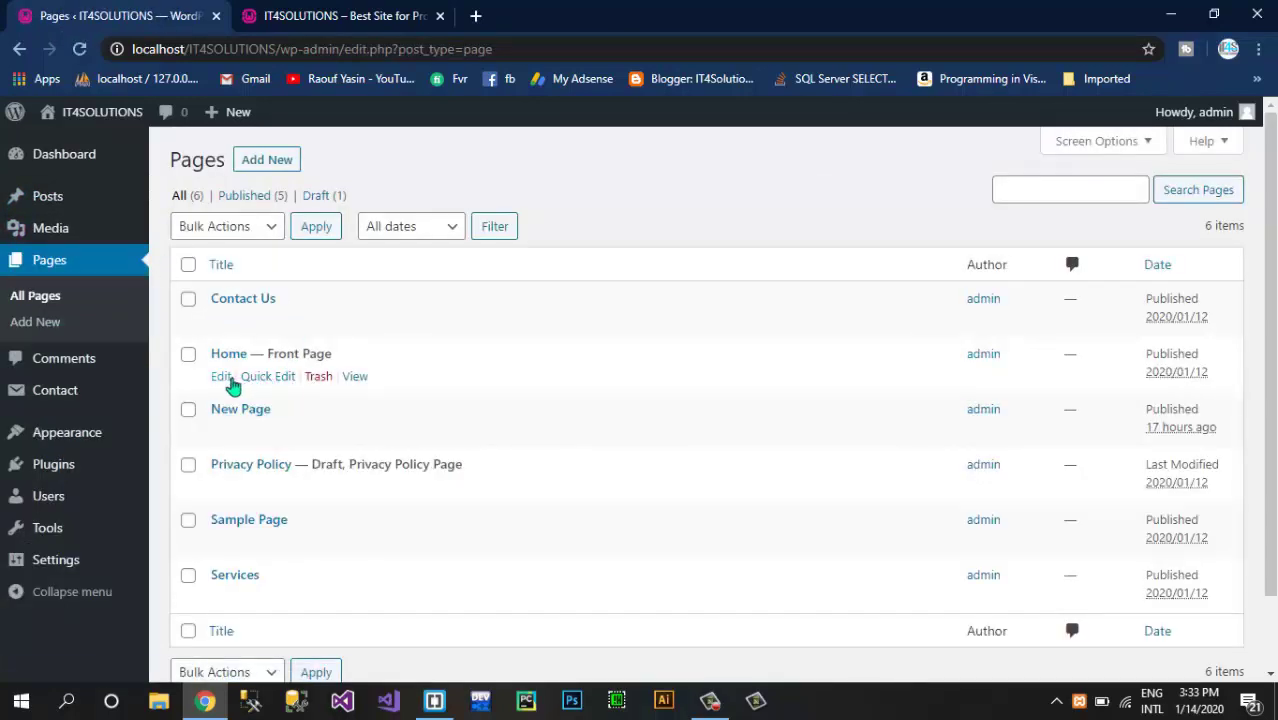
click(224, 380)
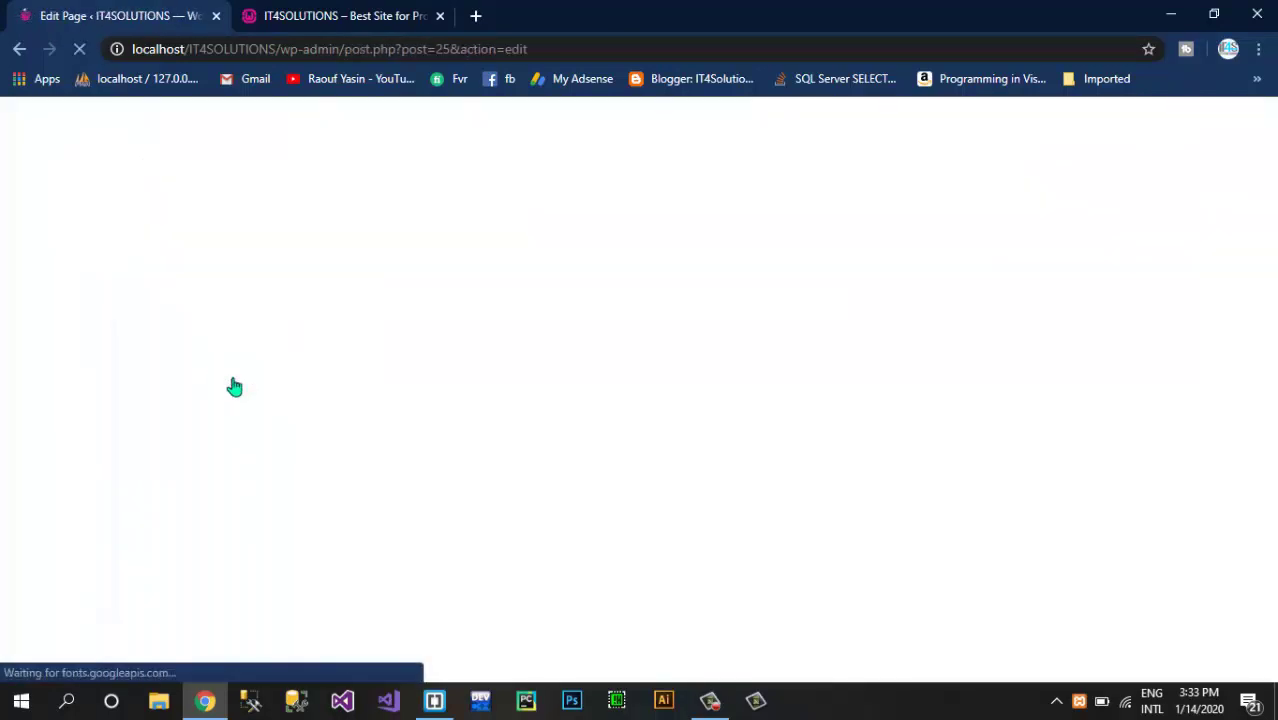
scroll(714, 356, down, 5)
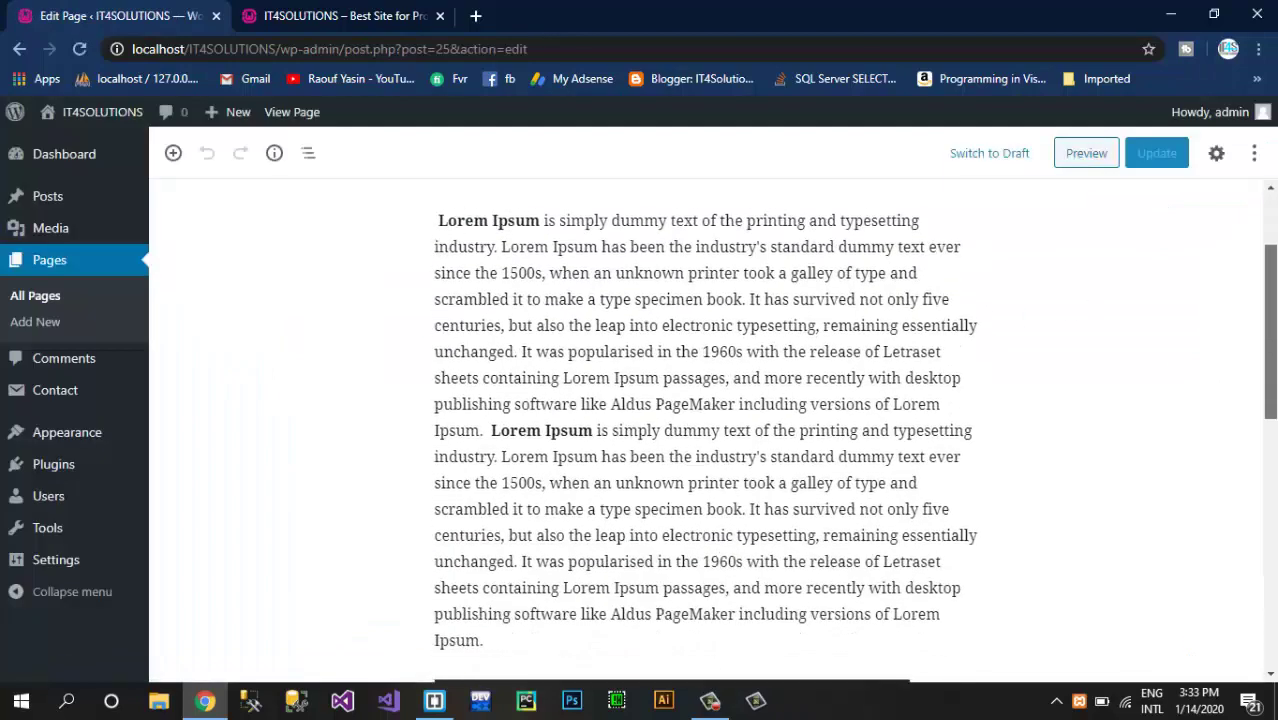
Try Circle Mask then Default on the First Home Page Picture image, then transform it to Gallery.
click(714, 356)
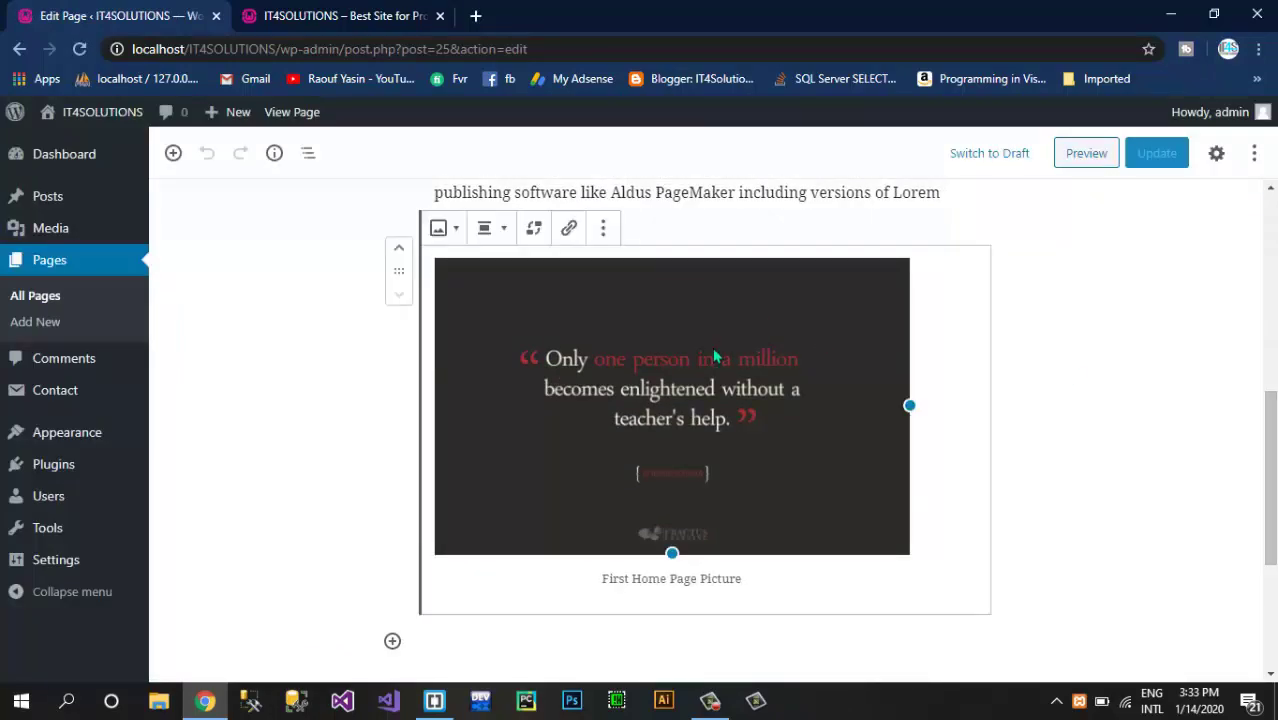
right_click(714, 356)
click(586, 394)
click(460, 234)
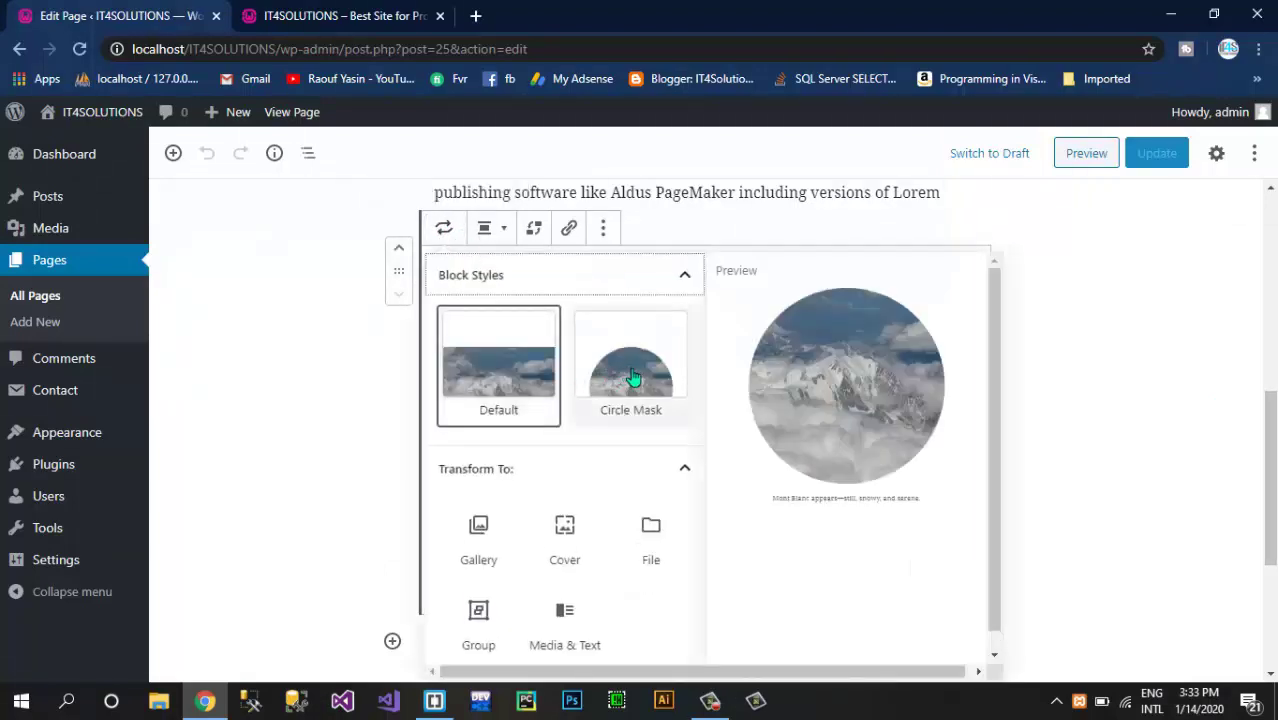
click(633, 376)
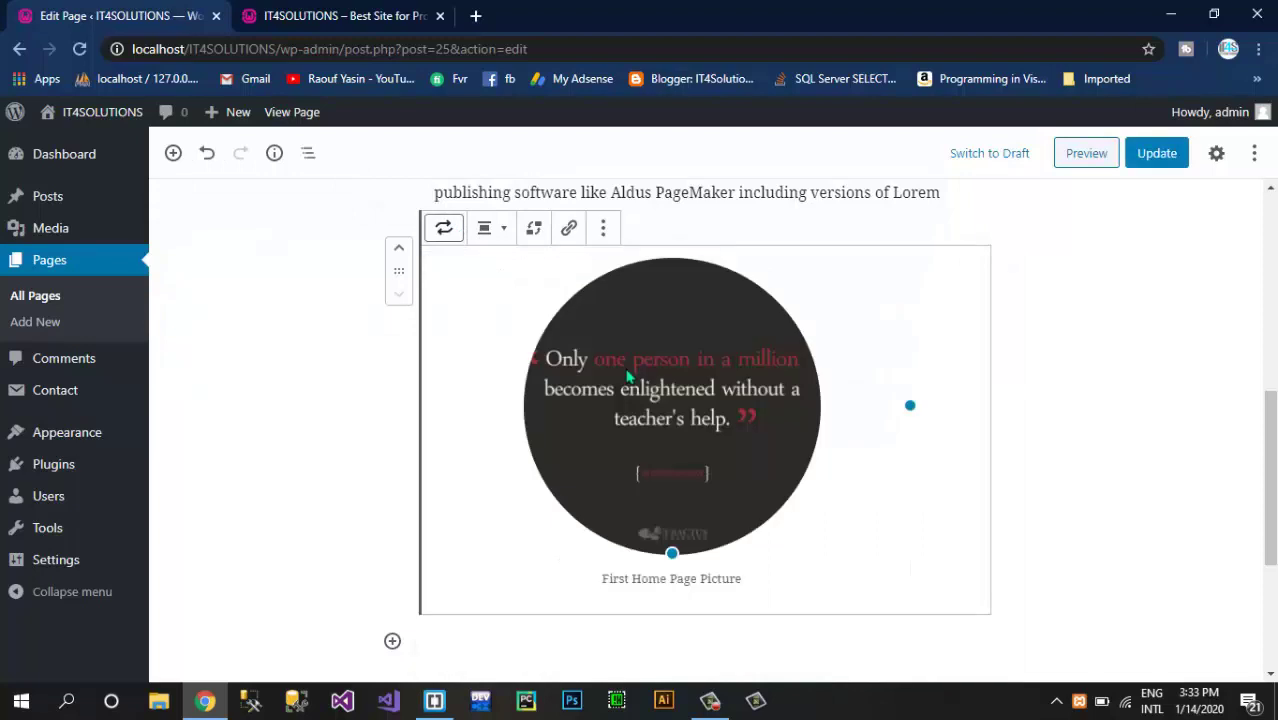
click(447, 230)
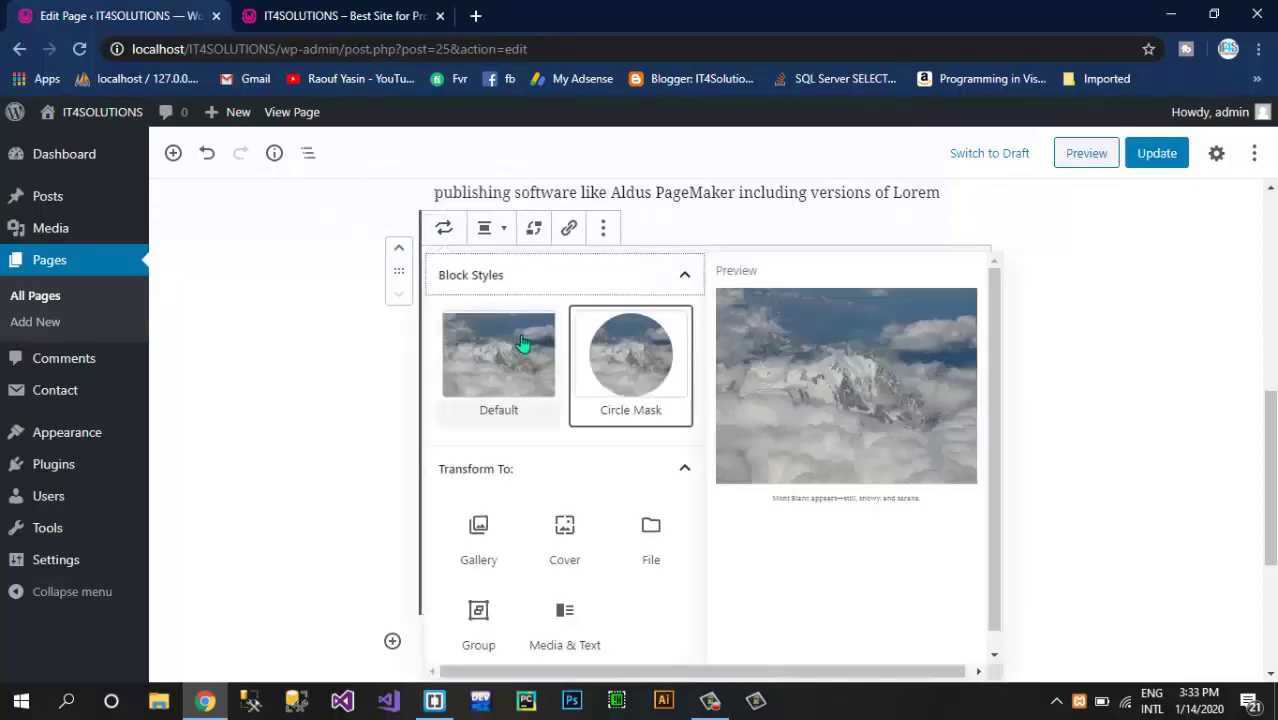
click(505, 345)
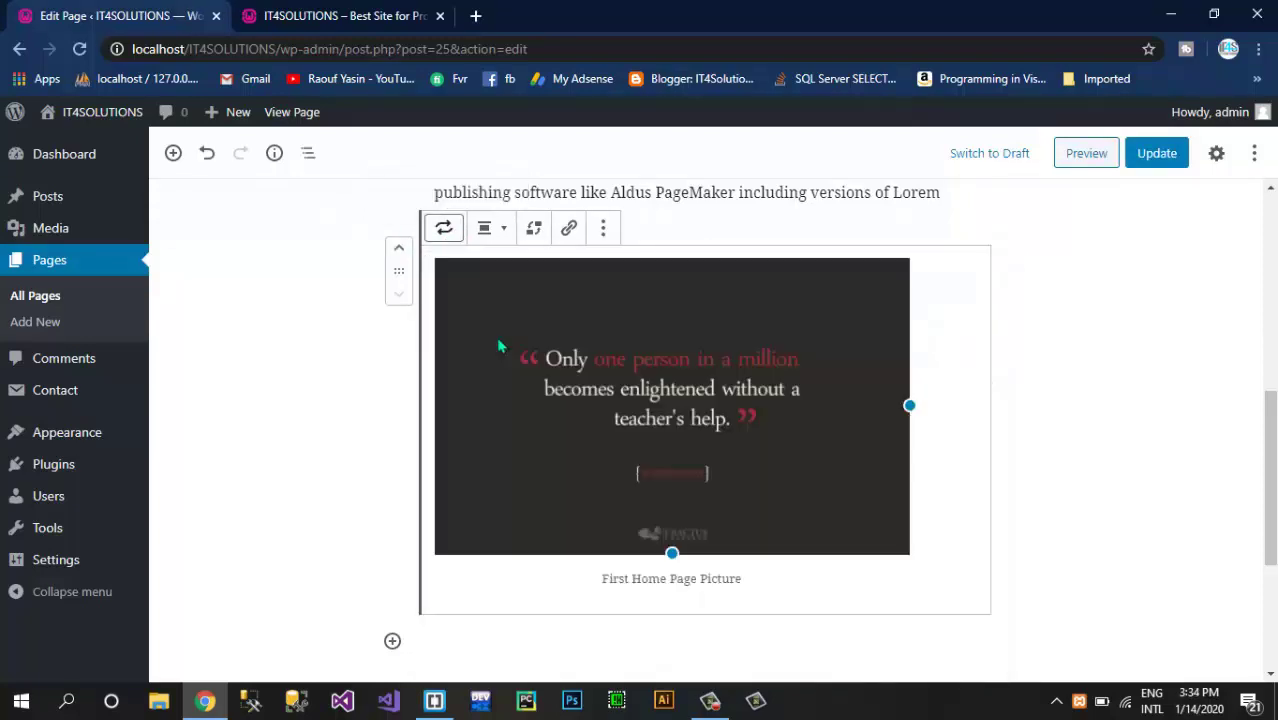
click(456, 240)
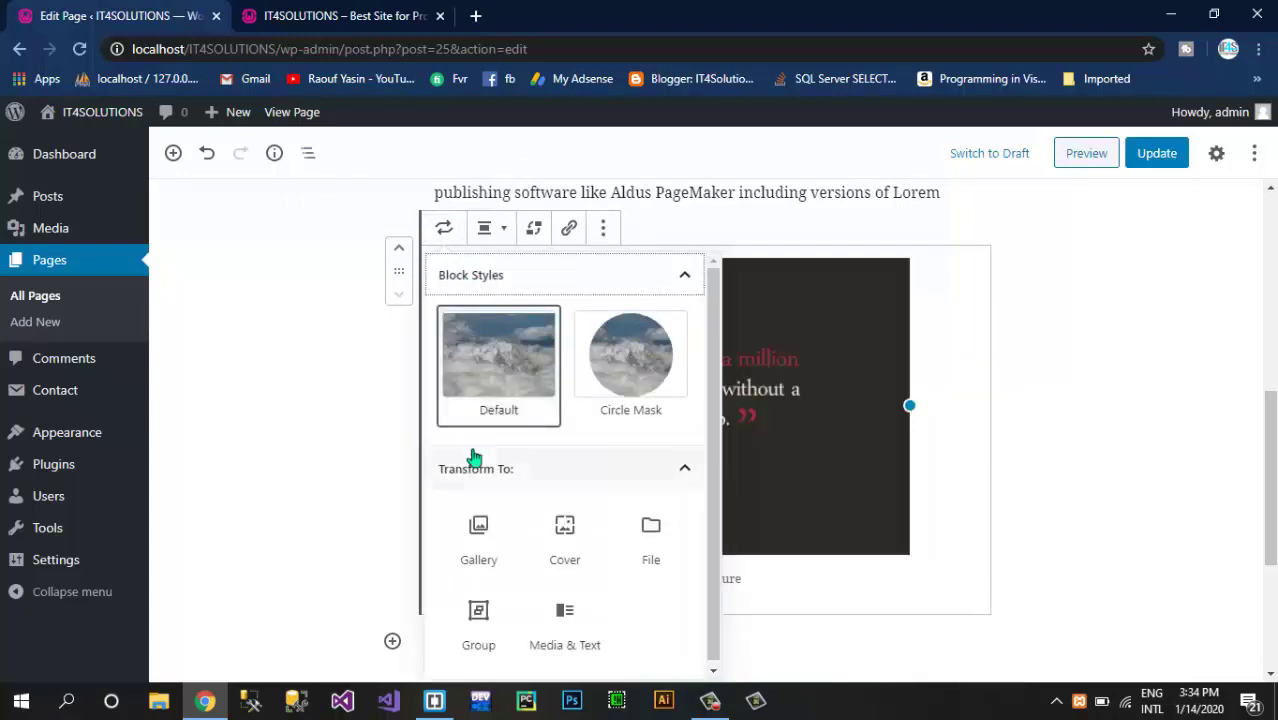
click(481, 548)
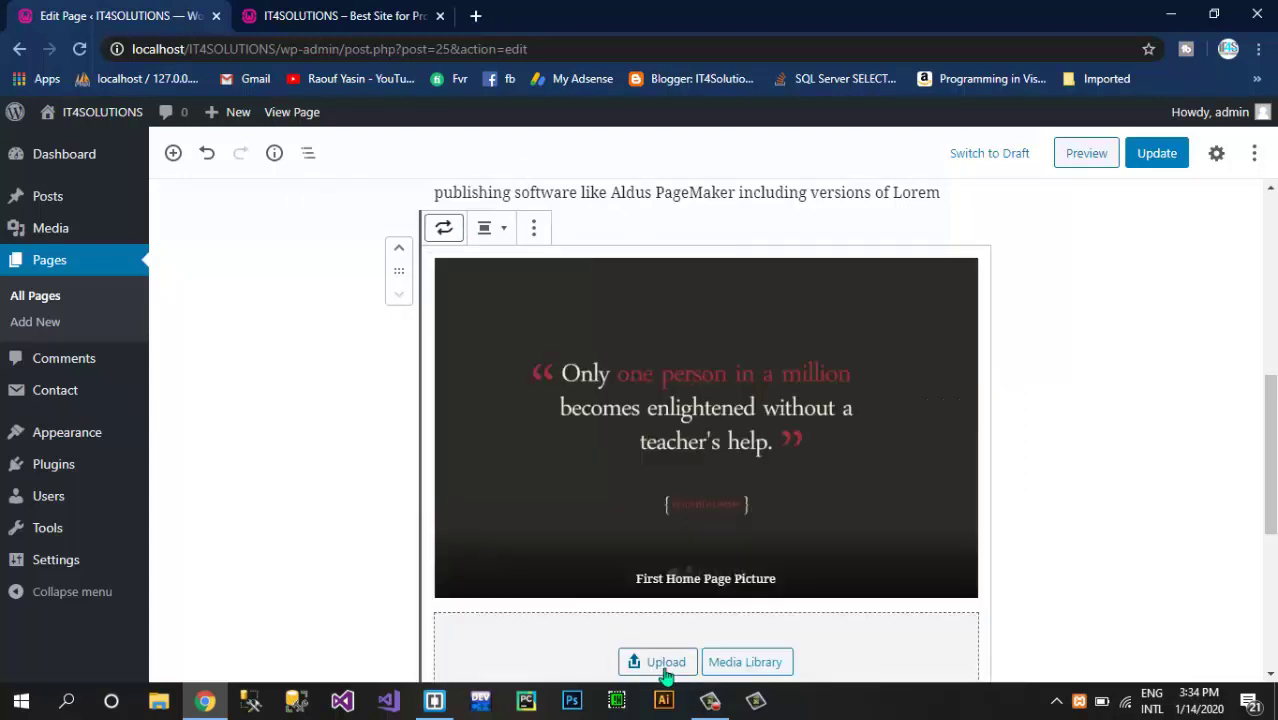
Add three more images from the Media Library to the gallery.
click(740, 662)
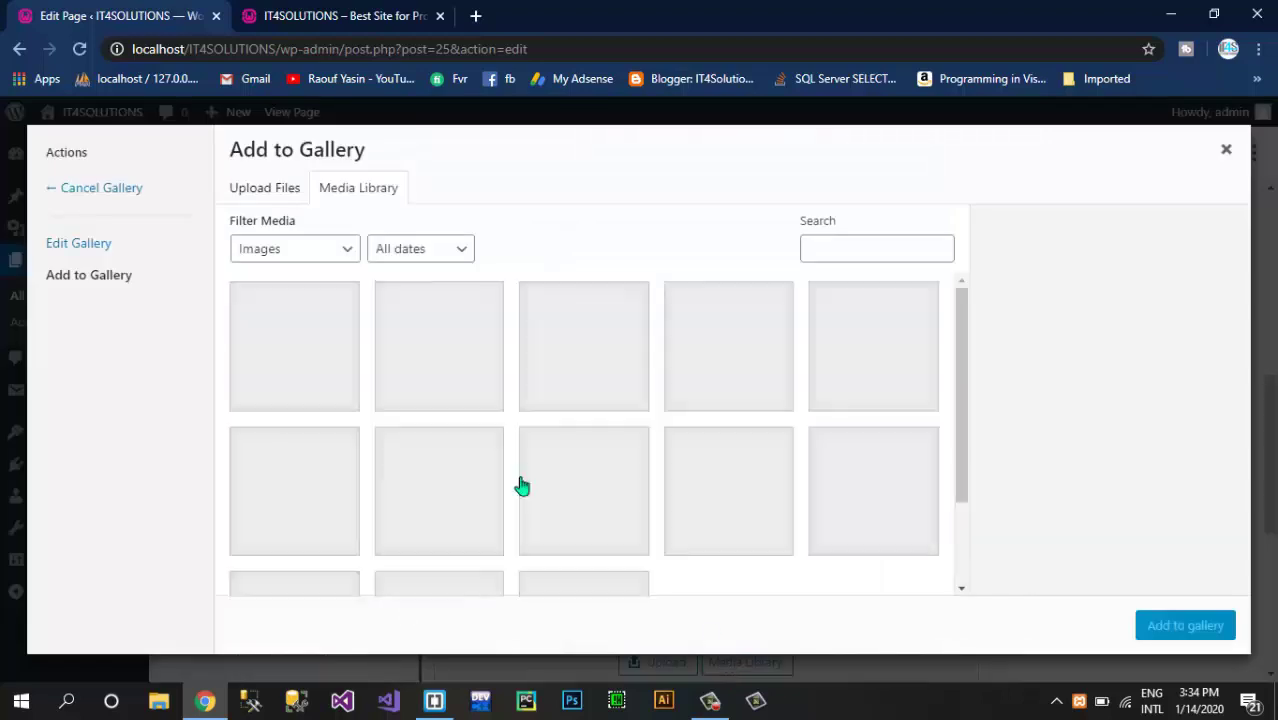
click(294, 370)
click(422, 370)
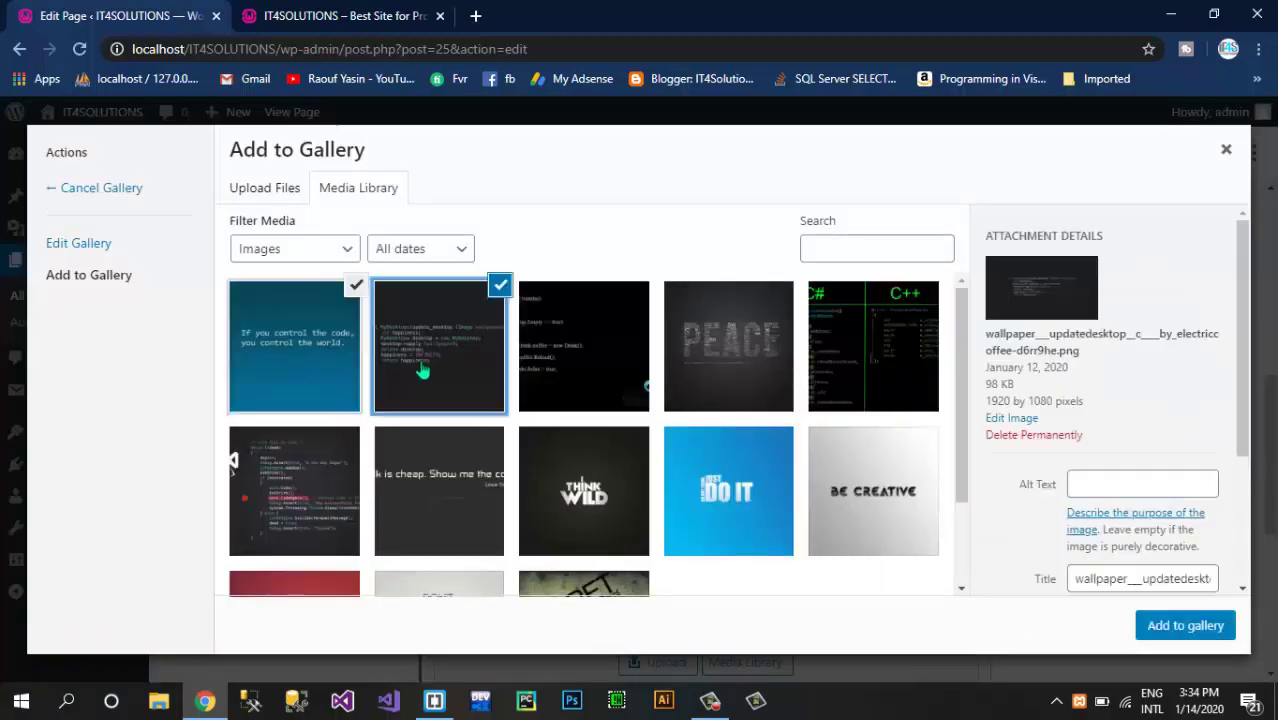
click(626, 338)
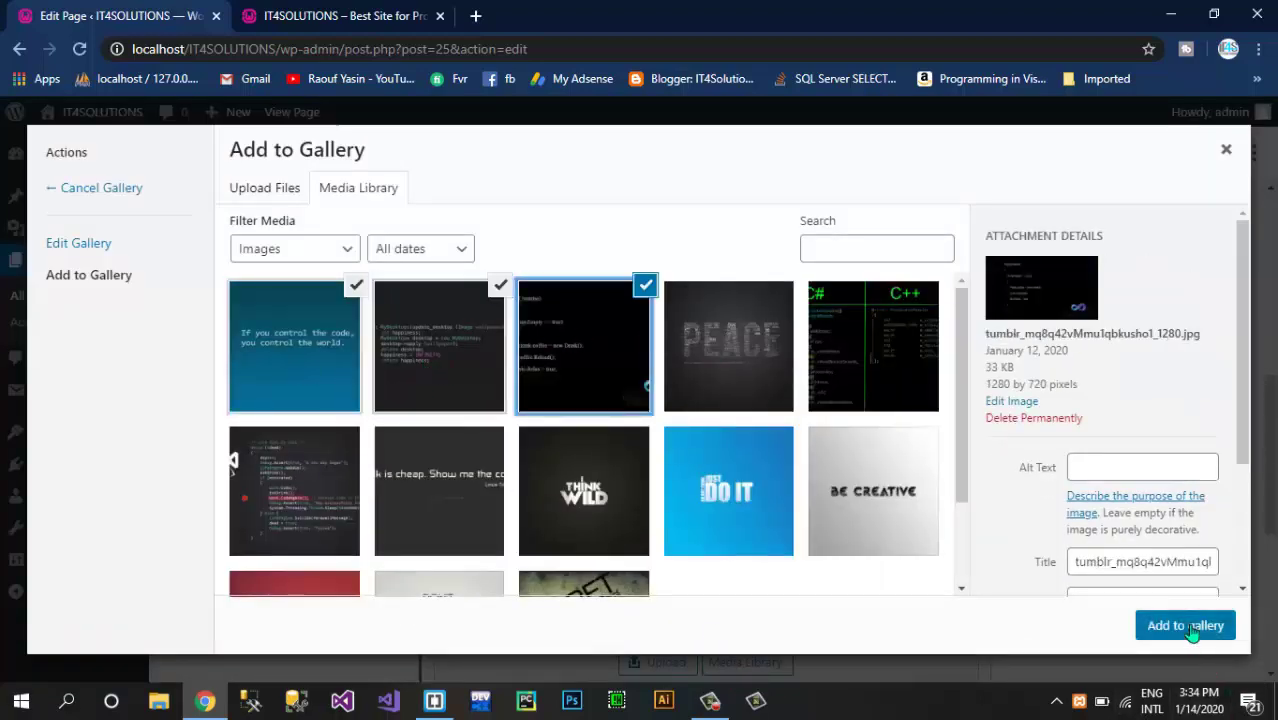
click(1185, 625)
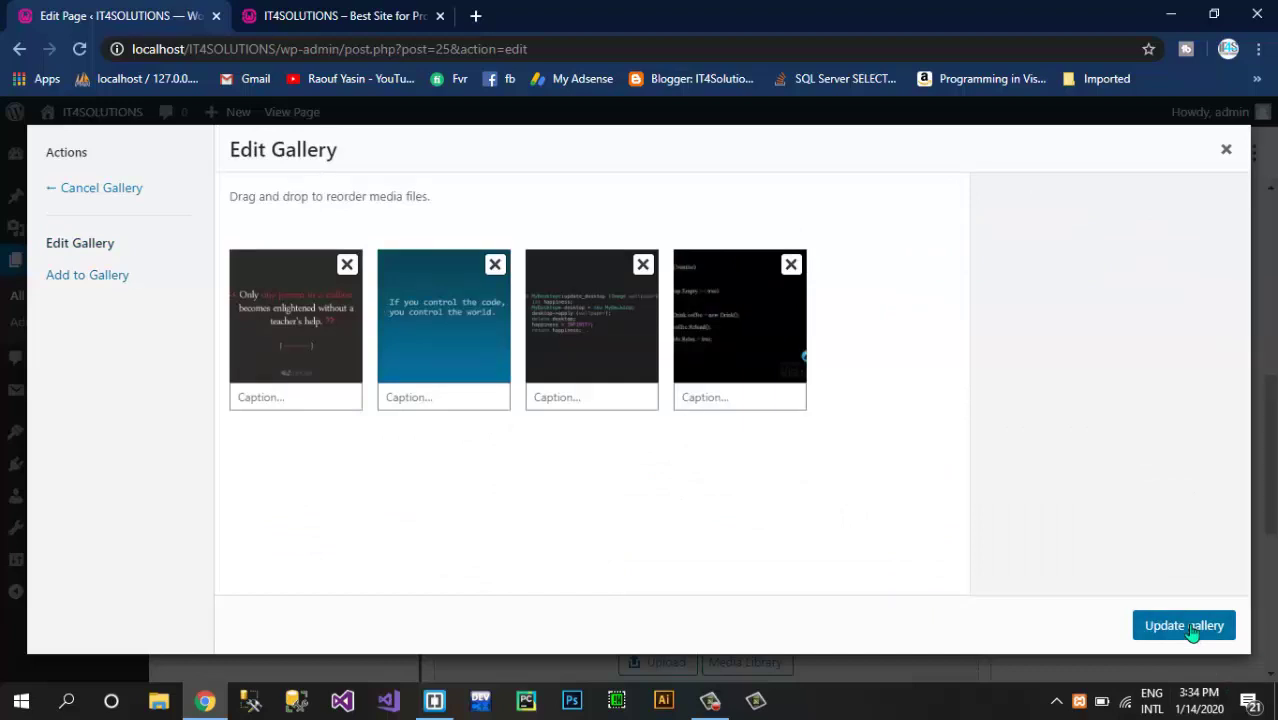
Caption the first two gallery images, the second 'About Coding', and update the gallery.
click(295, 406)
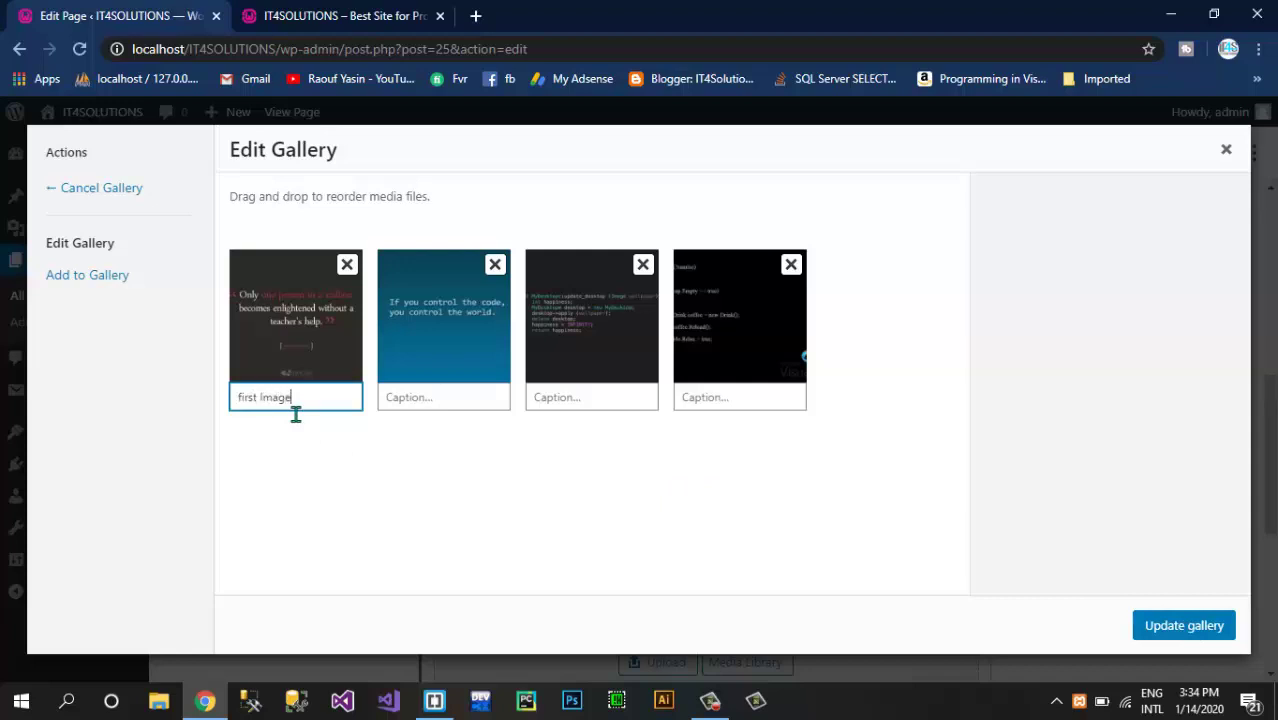
click(427, 421)
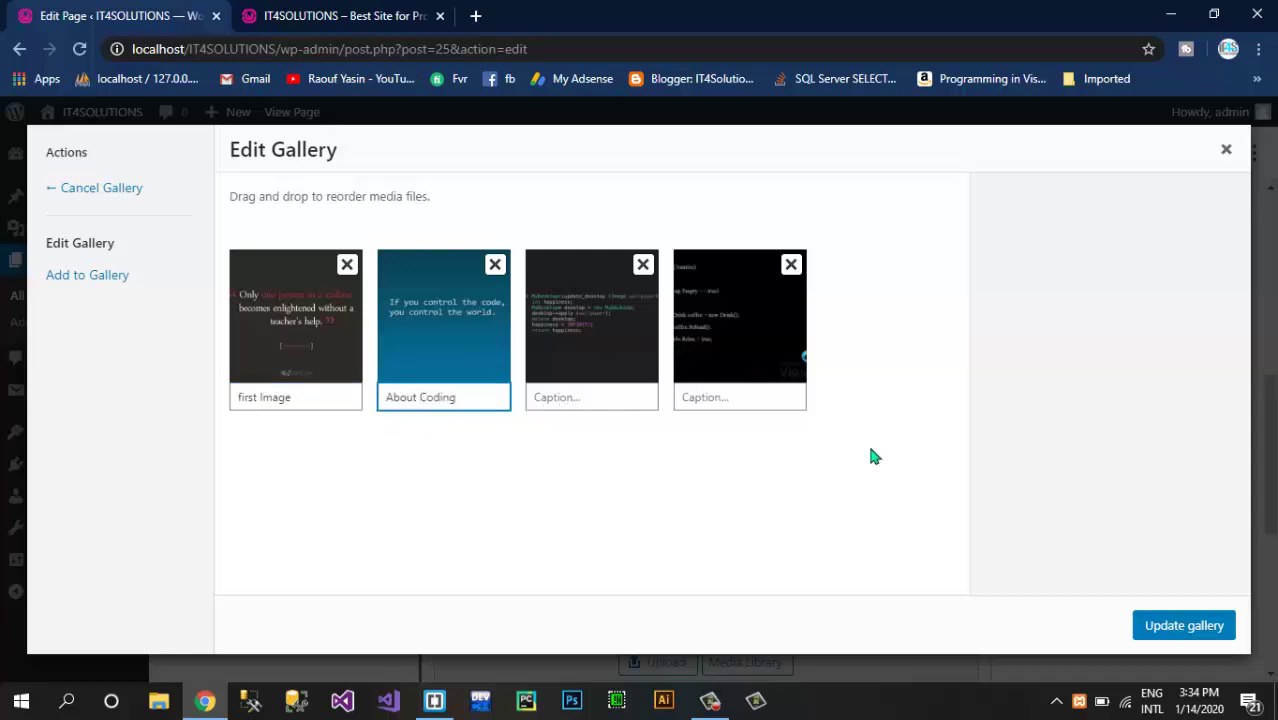
click(1155, 624)
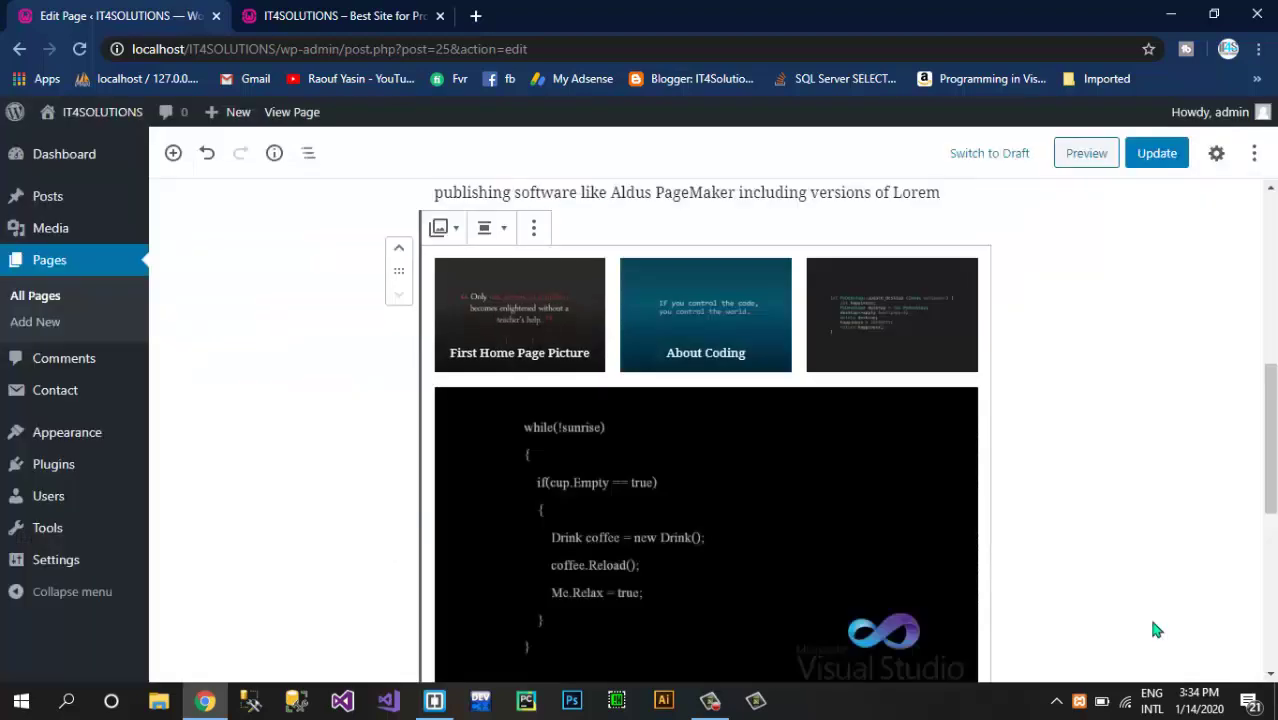
Try Center and Right alignment on the gallery, then settle on Left.
click(505, 246)
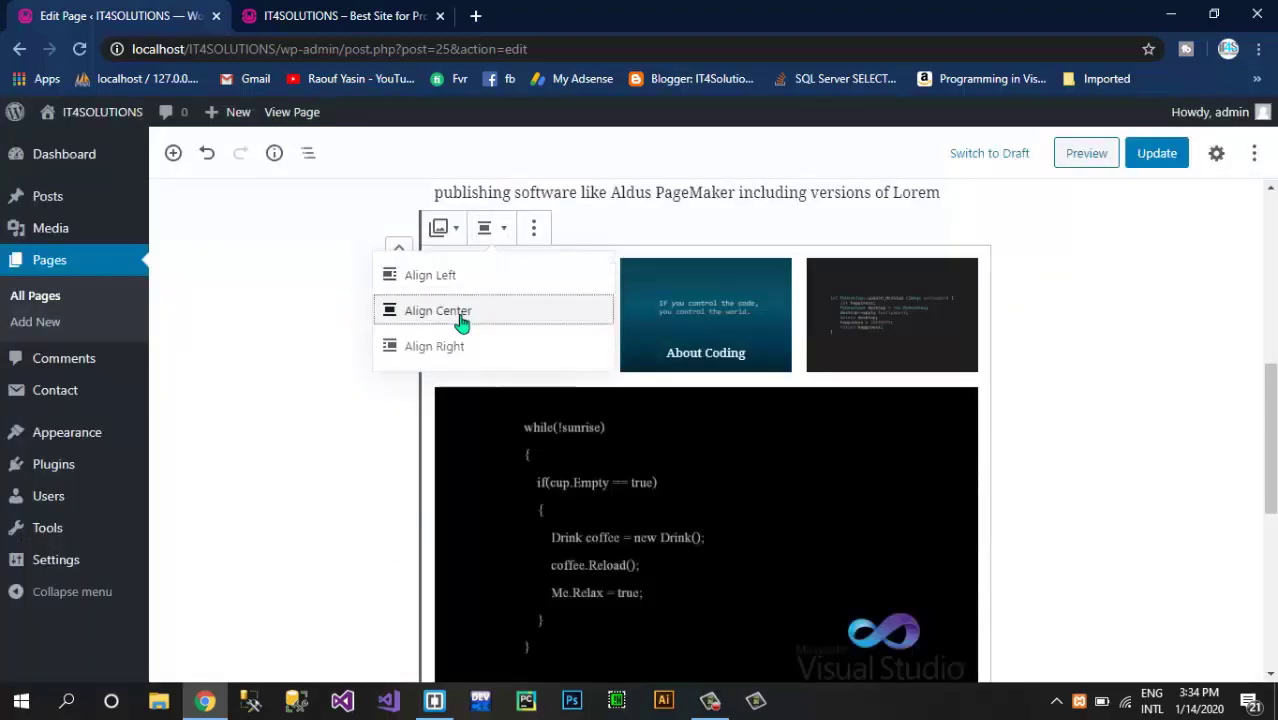
click(460, 312)
click(512, 230)
click(462, 348)
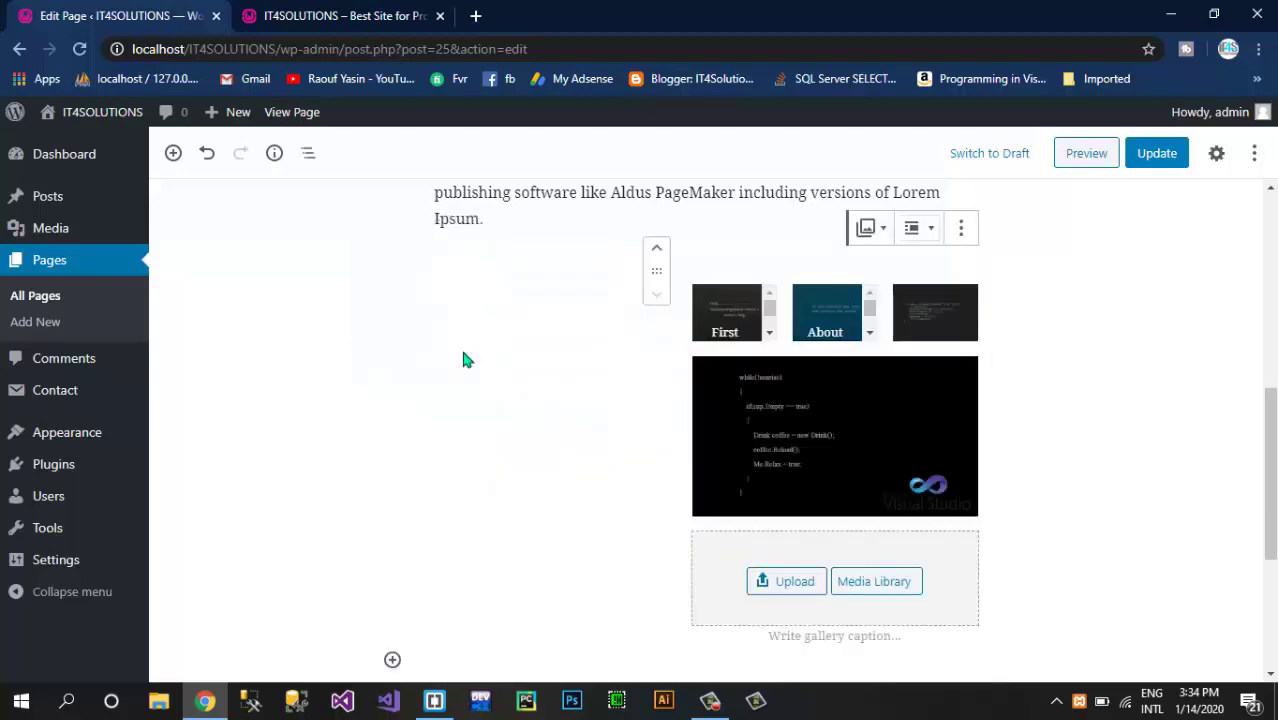
click(910, 228)
click(856, 276)
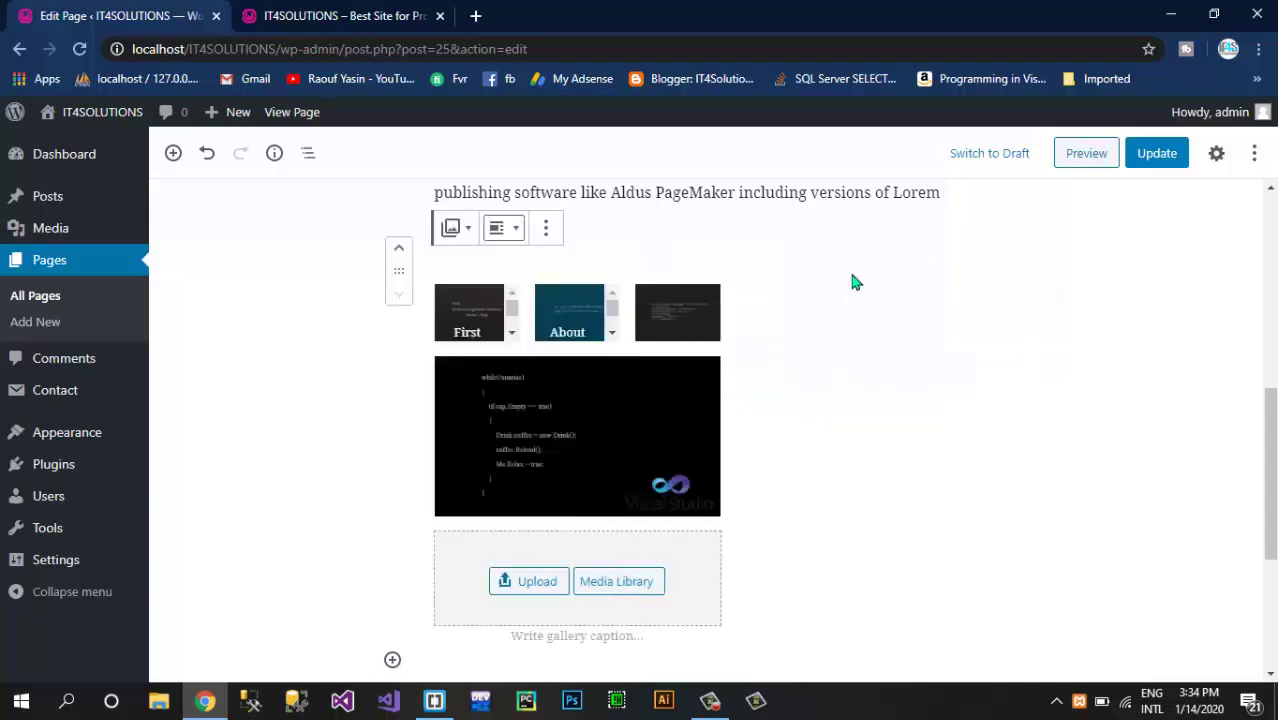
Deselect the gallery, update the Home page, and return to the live site tab.
click(458, 232)
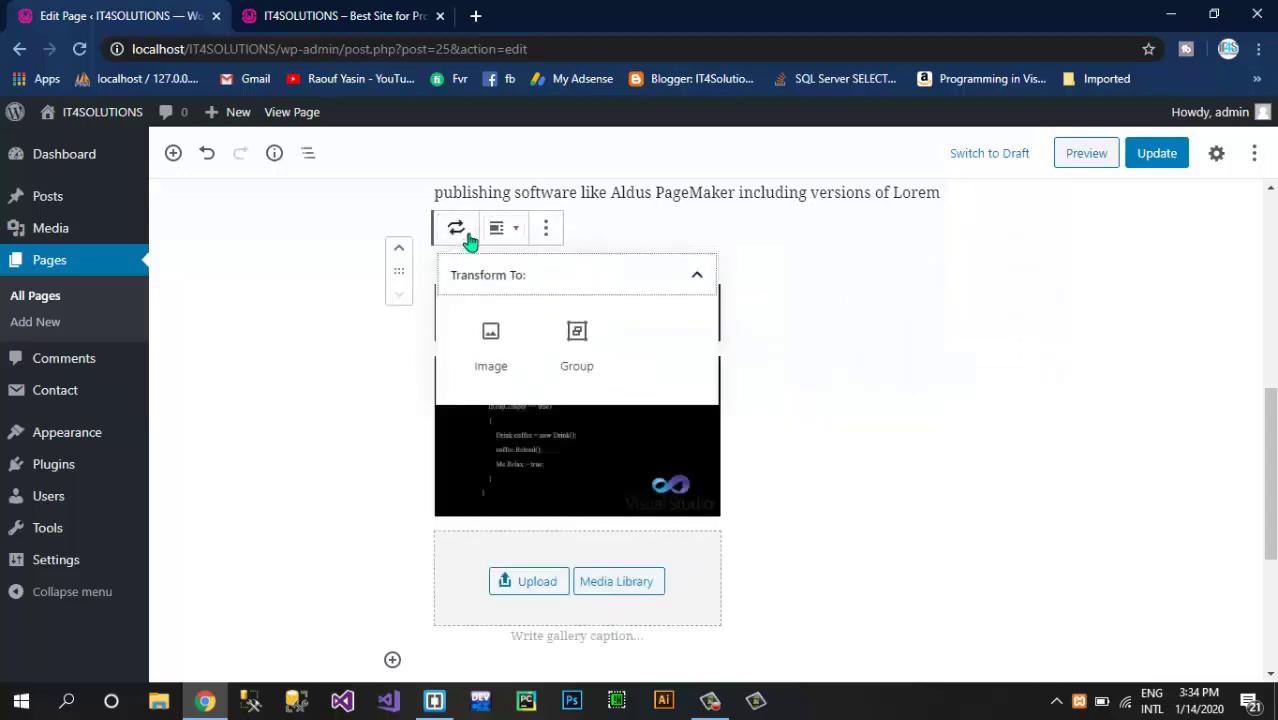
click(827, 371)
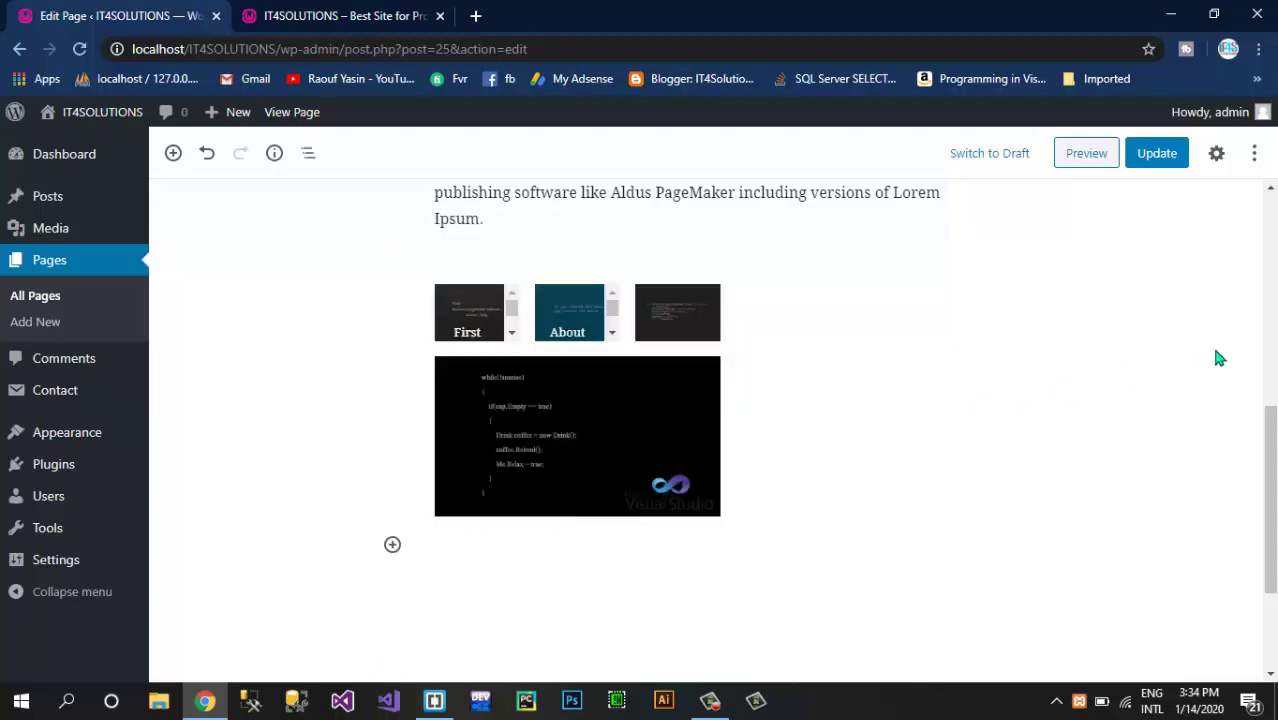
click(1170, 155)
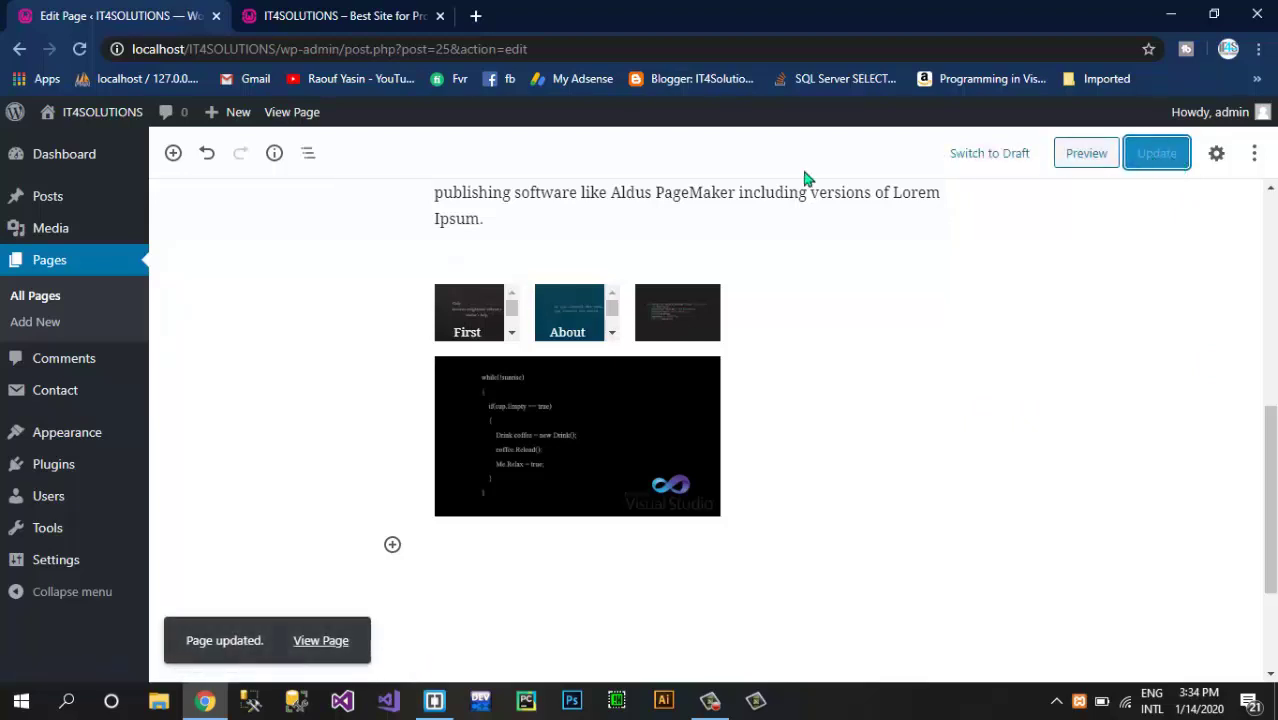
click(290, 12)
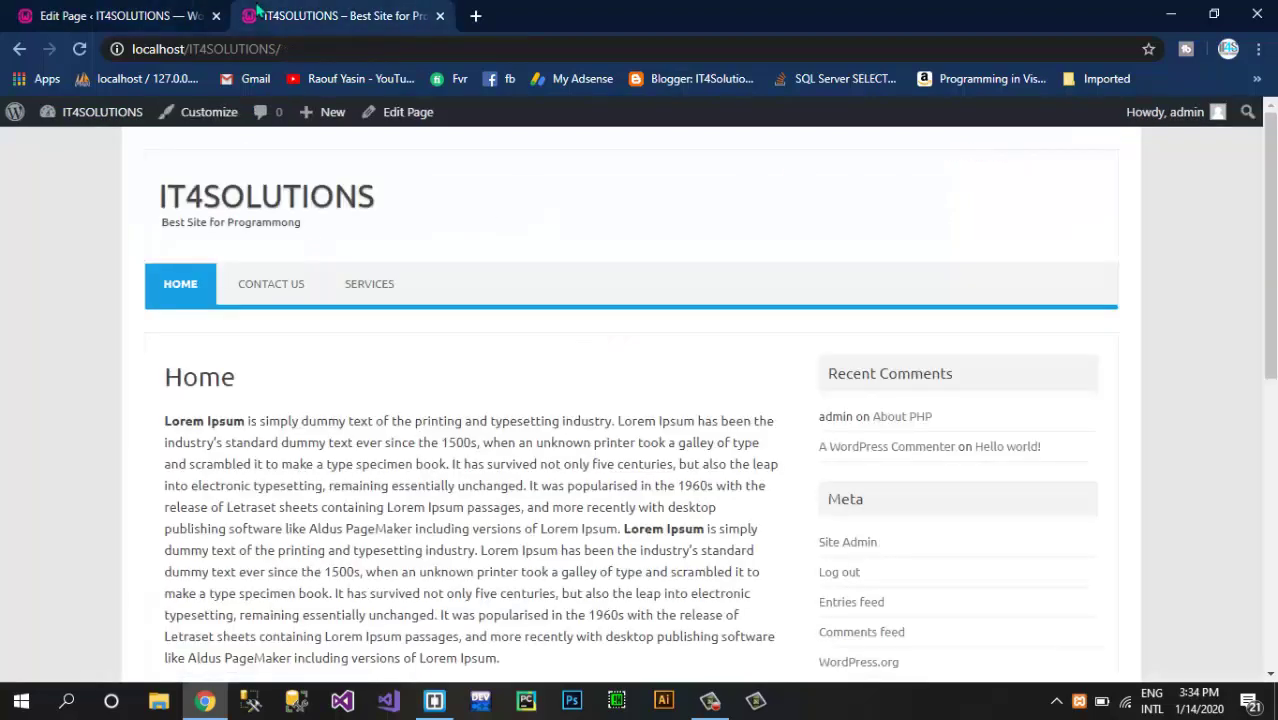
Reload the live Home page and scroll down to the captioned four-image gallery.
click(80, 50)
scroll(1196, 191, down, 1)
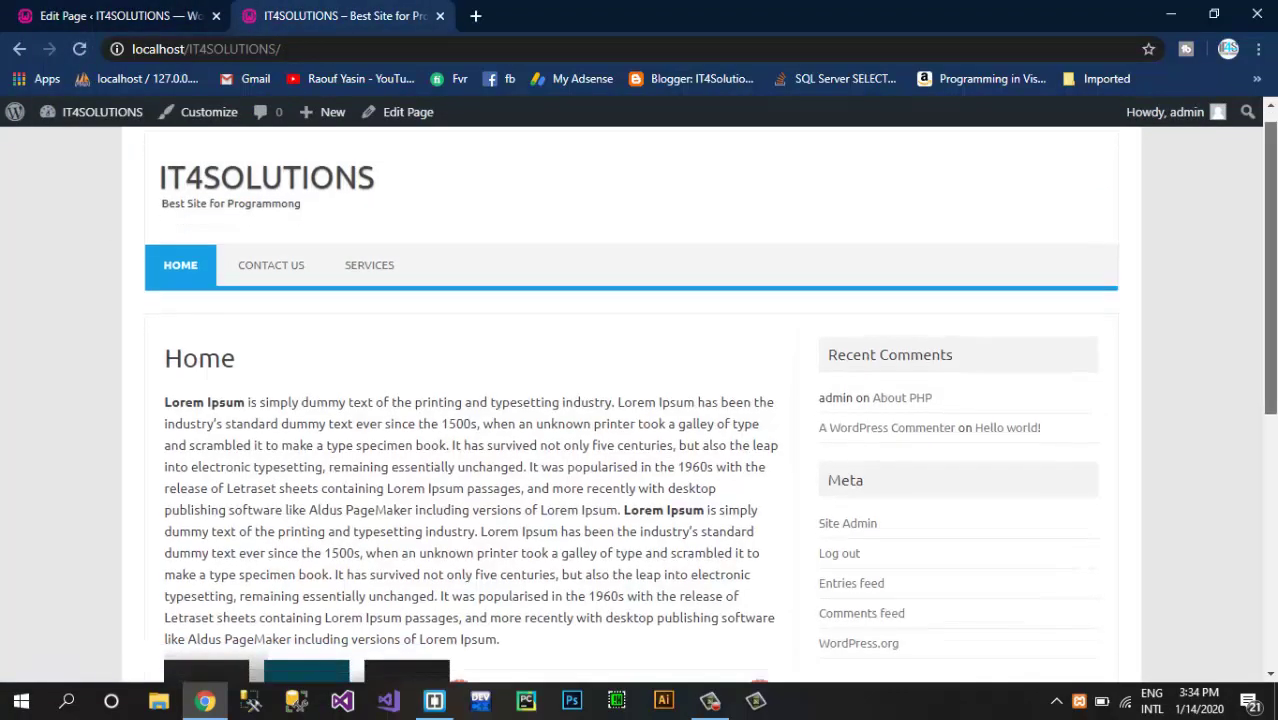
scroll(690, 358, down, 3)
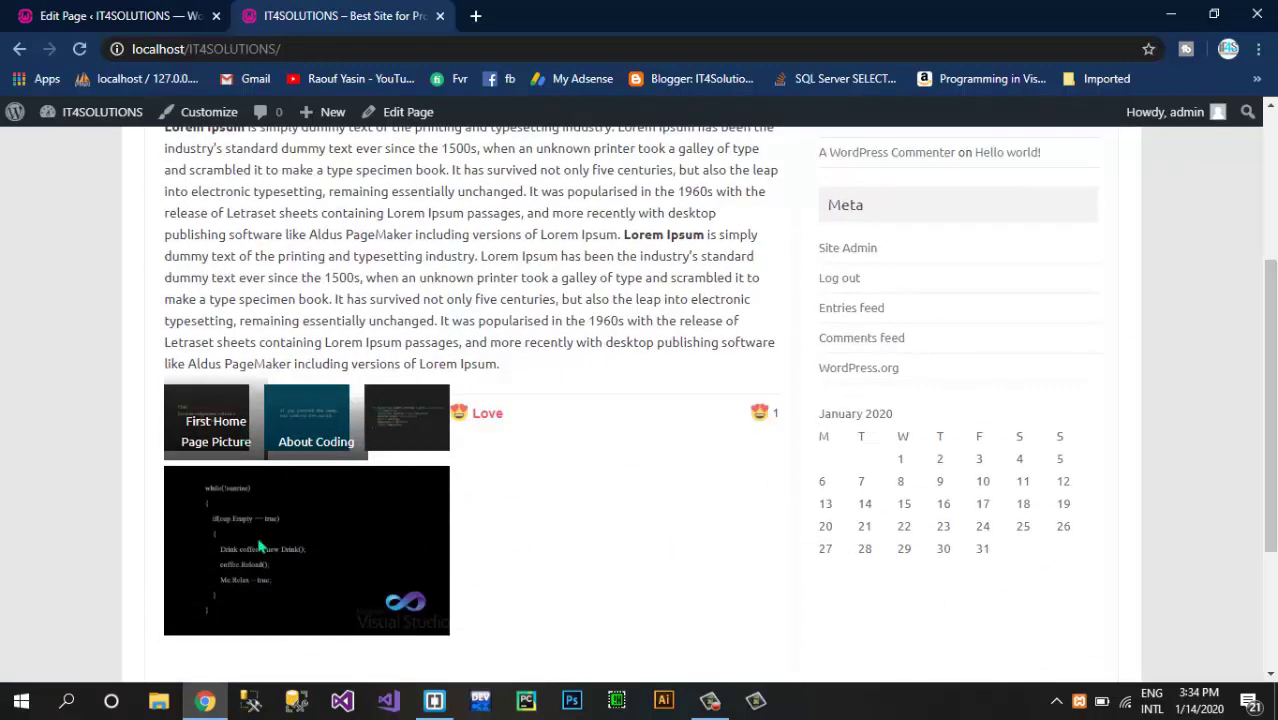
drag(185, 430, 272, 452)
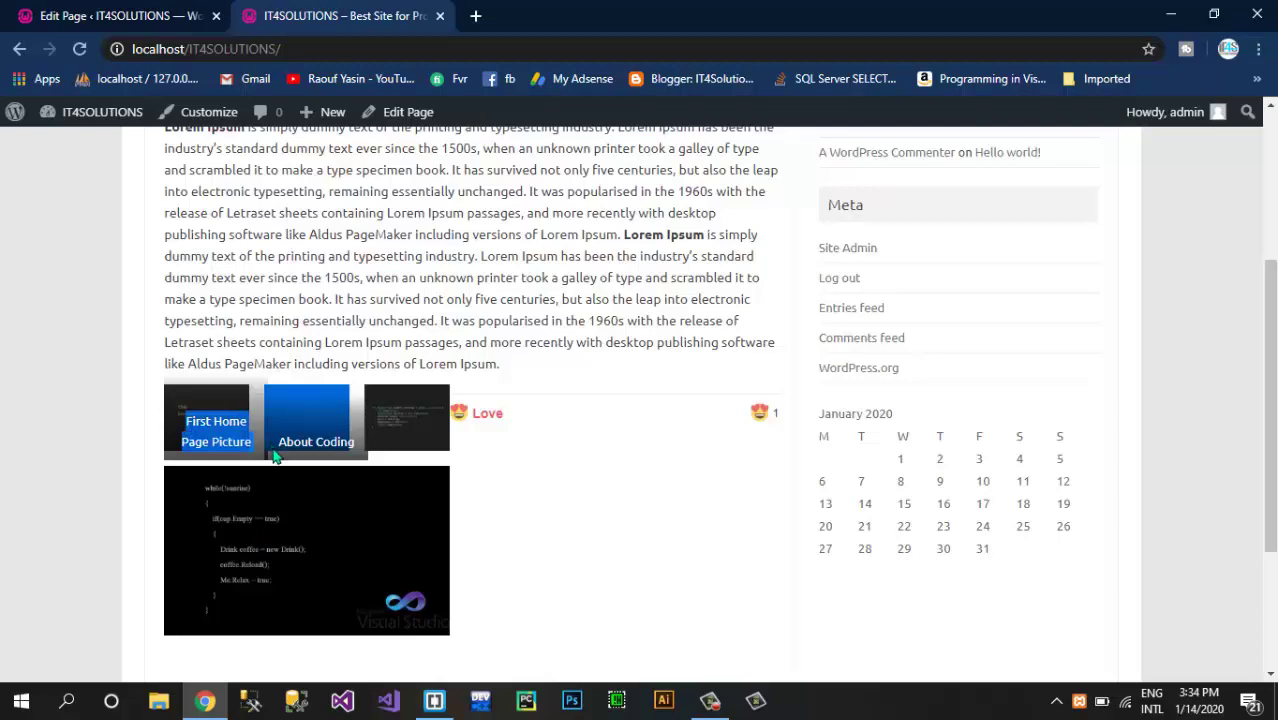
drag(1264, 368, 1235, 149)
Remove every image, including About Coding, from the Home page's gallery block.
click(185, 12)
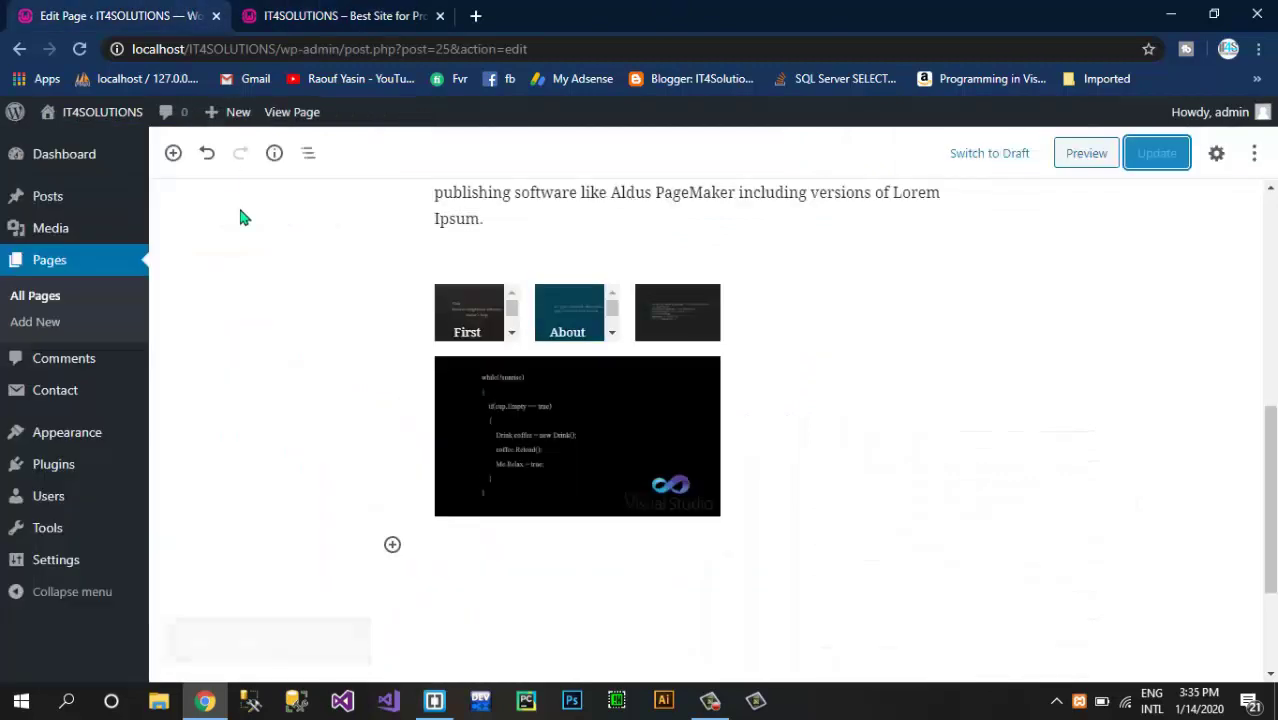
click(489, 327)
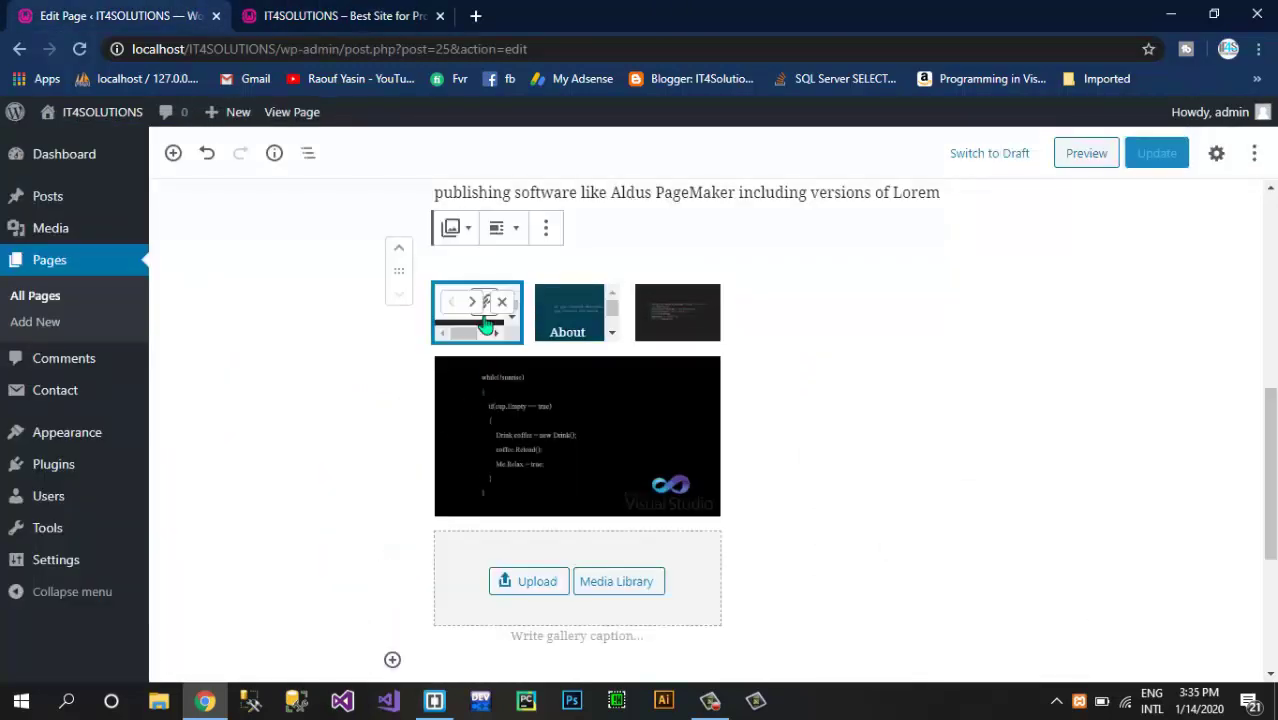
right_click(495, 305)
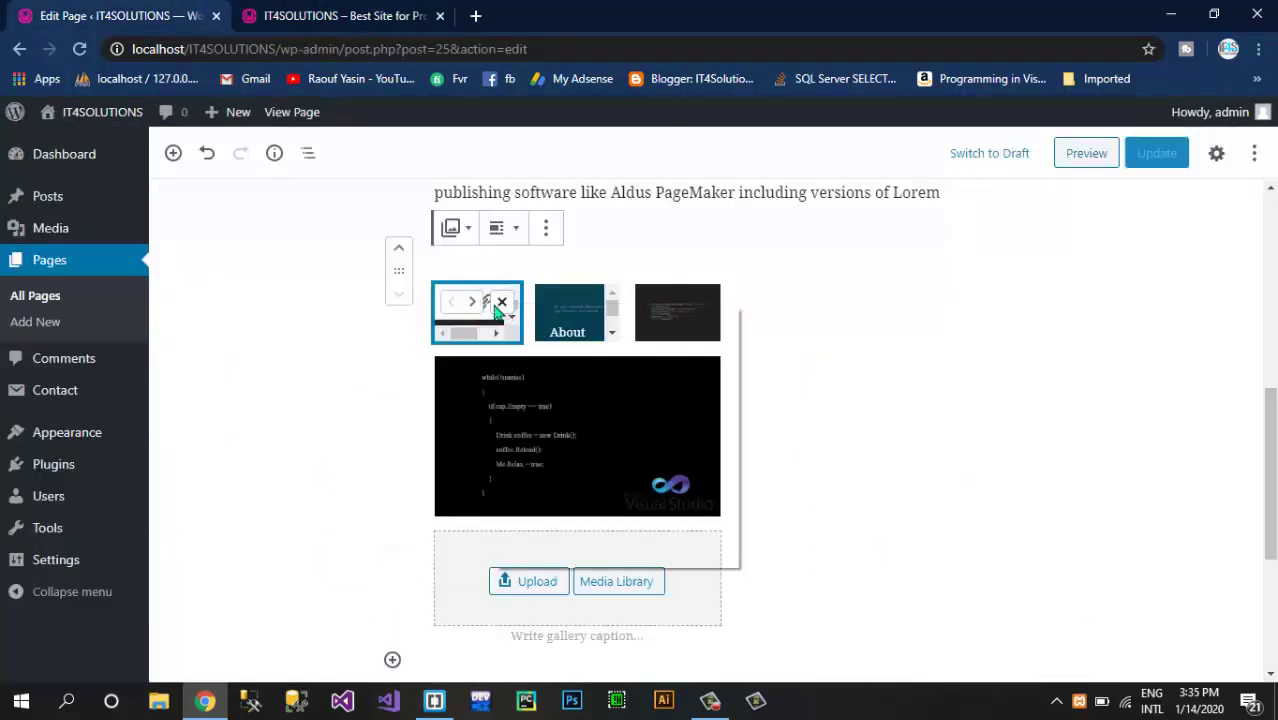
click(503, 302)
click(490, 303)
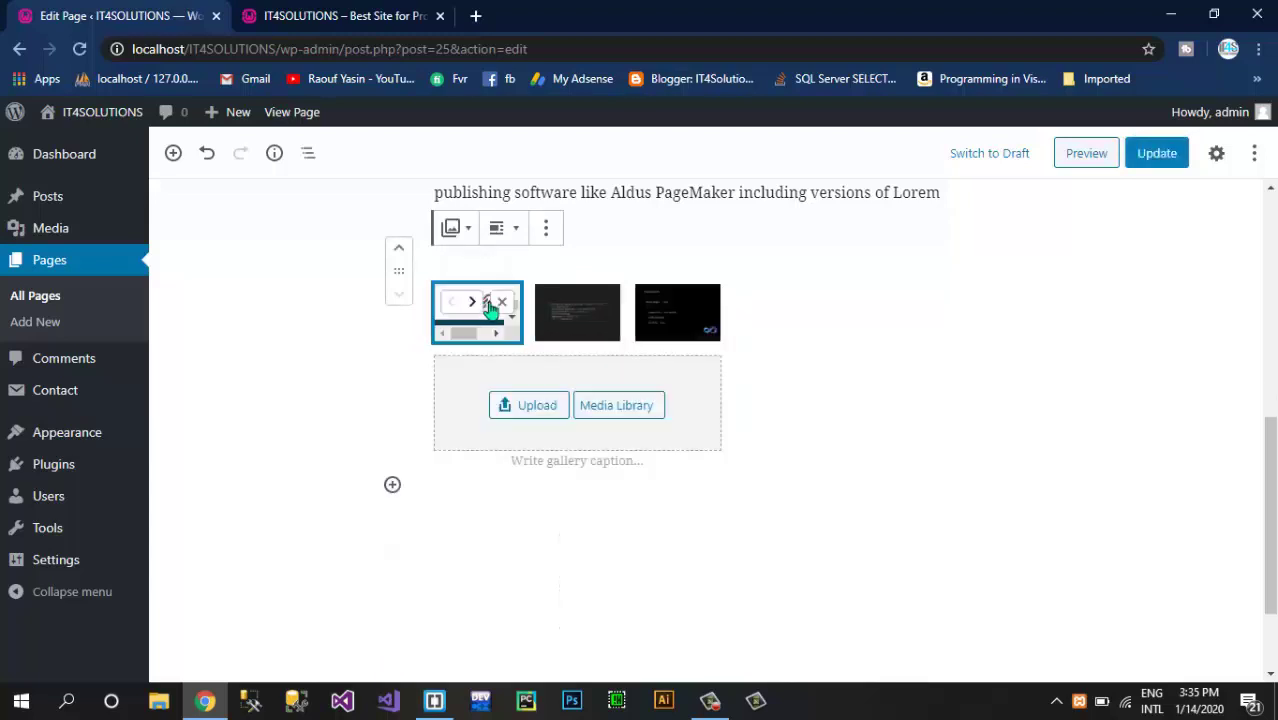
click(505, 302)
click(548, 318)
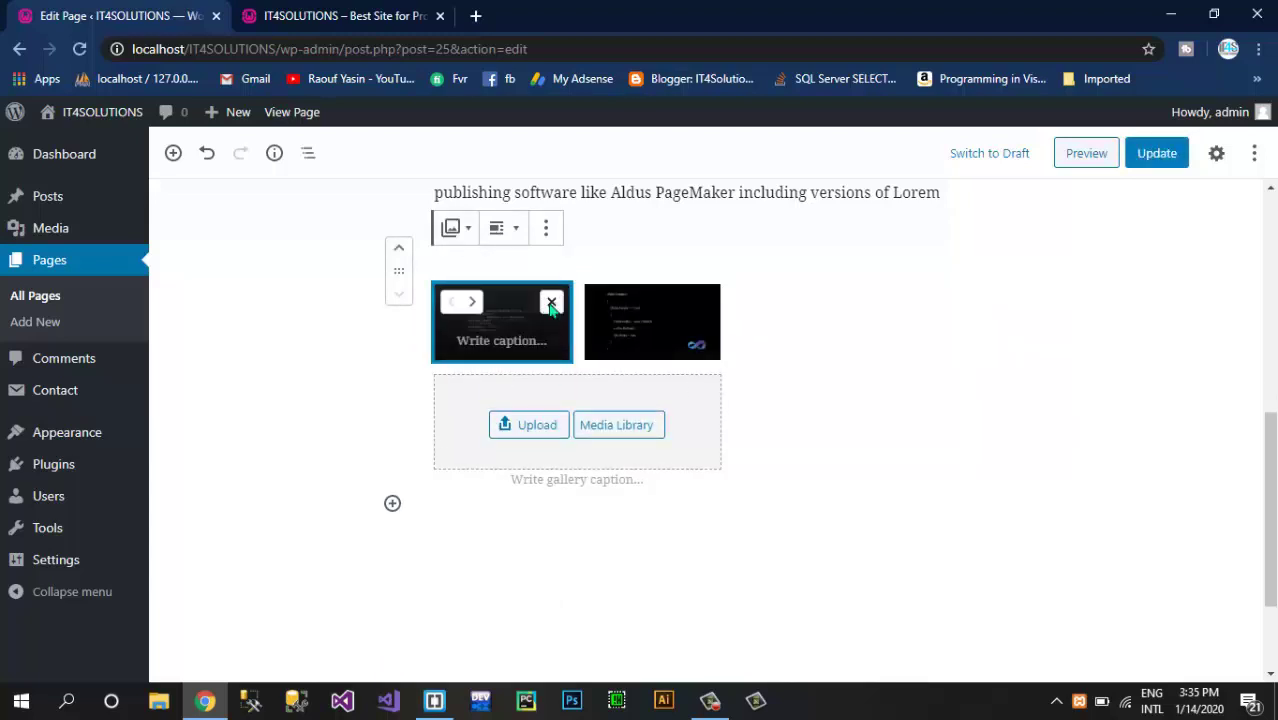
click(551, 302)
click(670, 316)
click(703, 301)
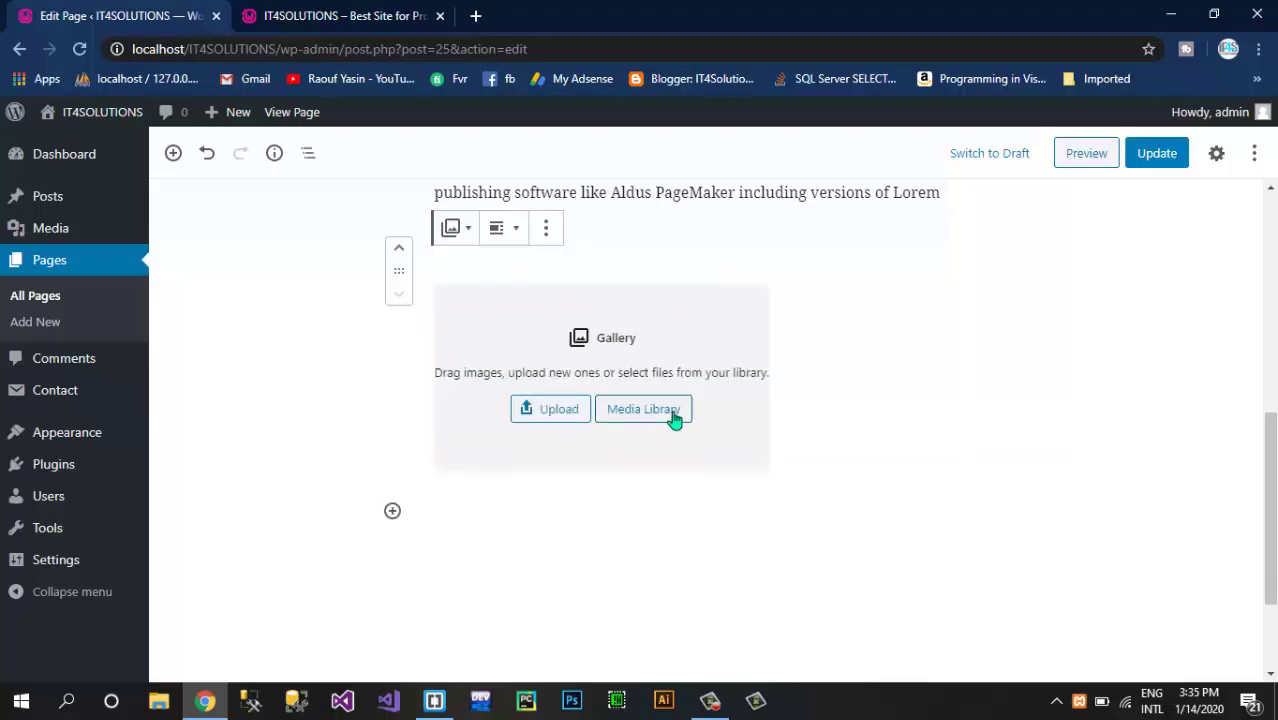
Transform the empty gallery into an Image block showing MarshalCode1.png from the Media Library.
click(466, 228)
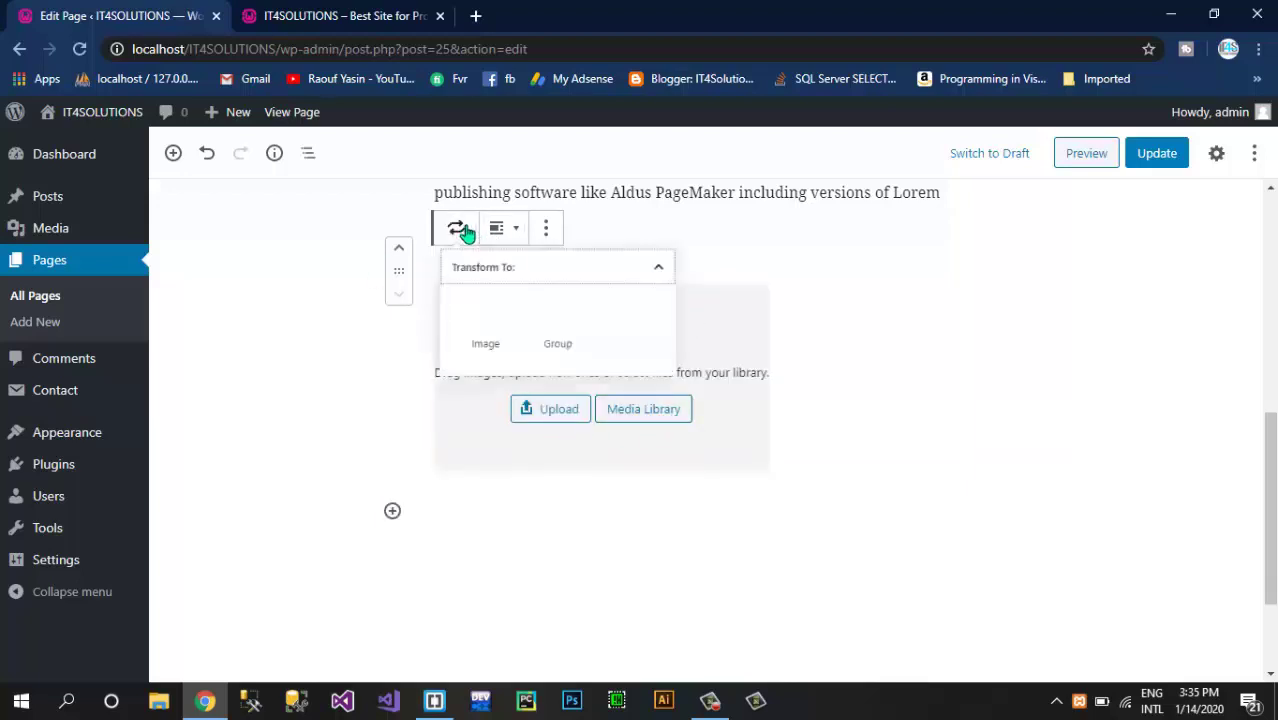
click(491, 340)
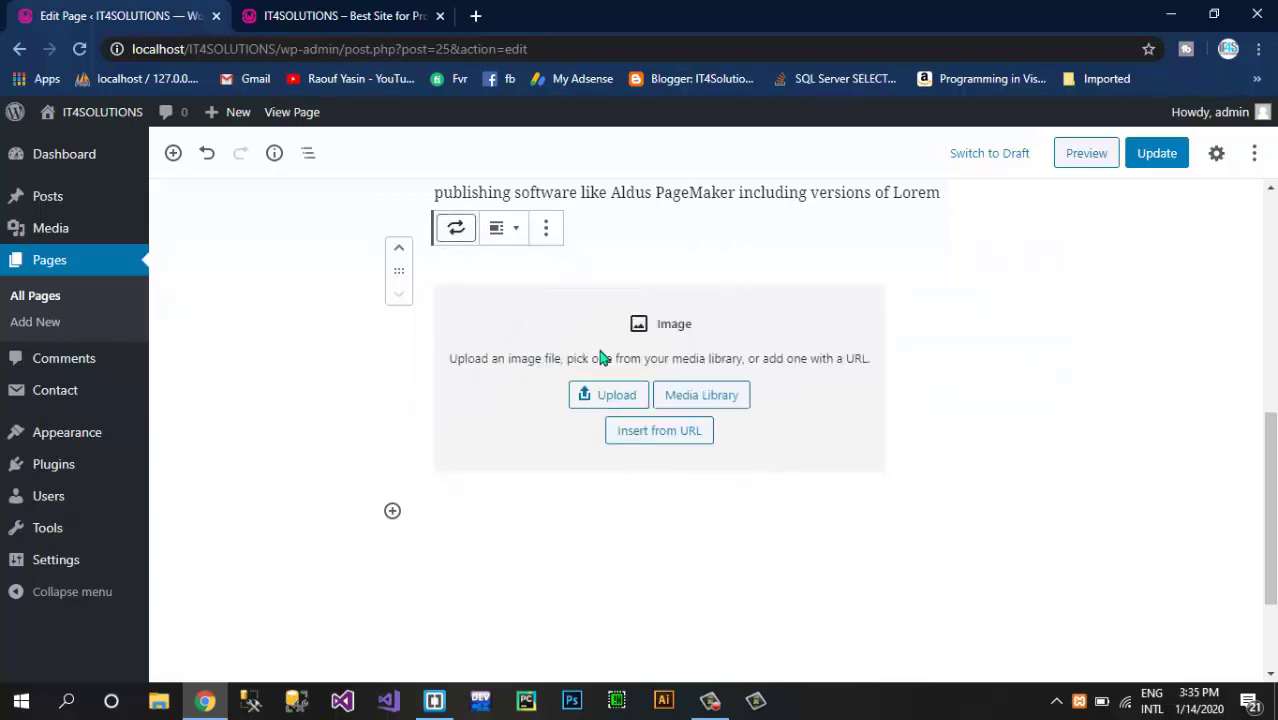
click(670, 398)
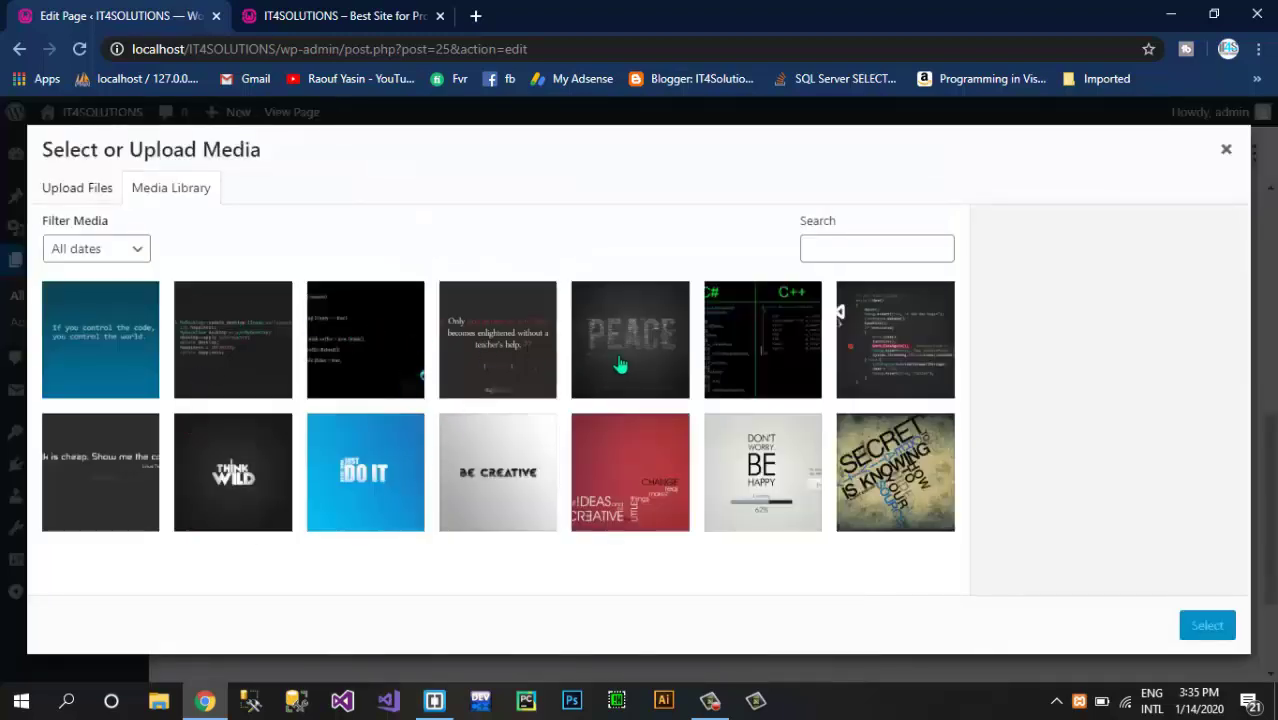
click(794, 336)
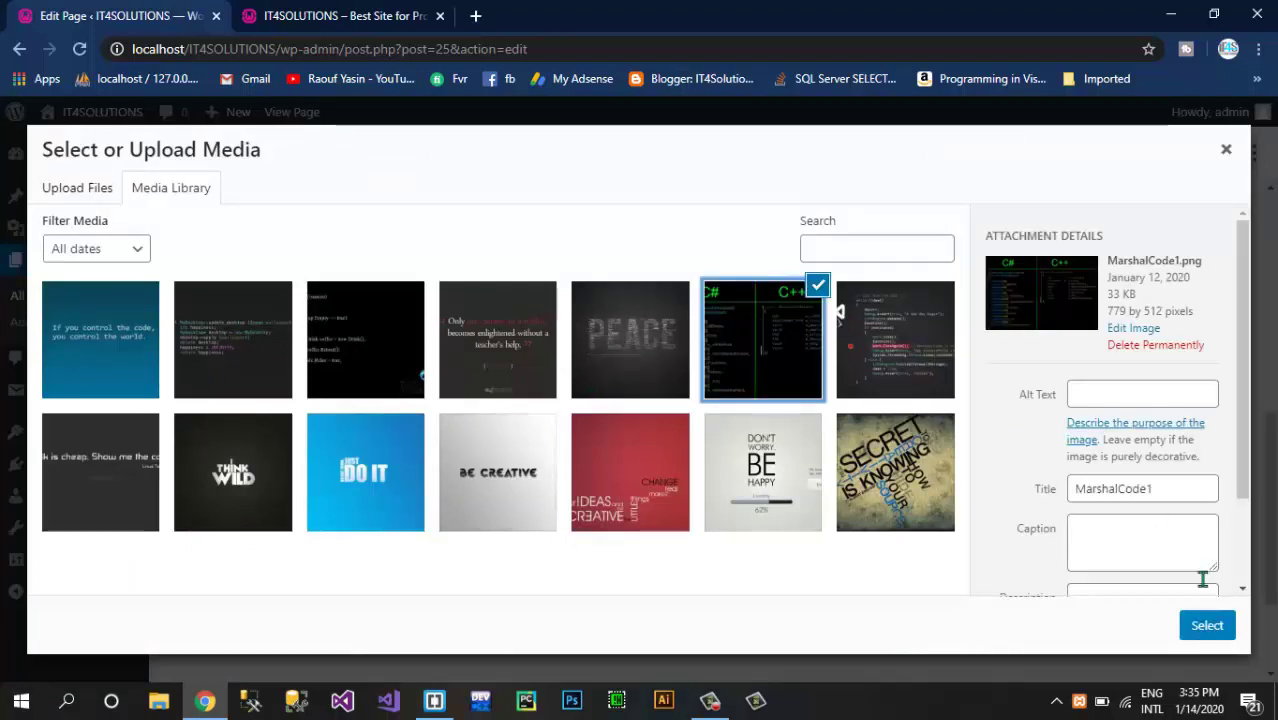
click(1206, 626)
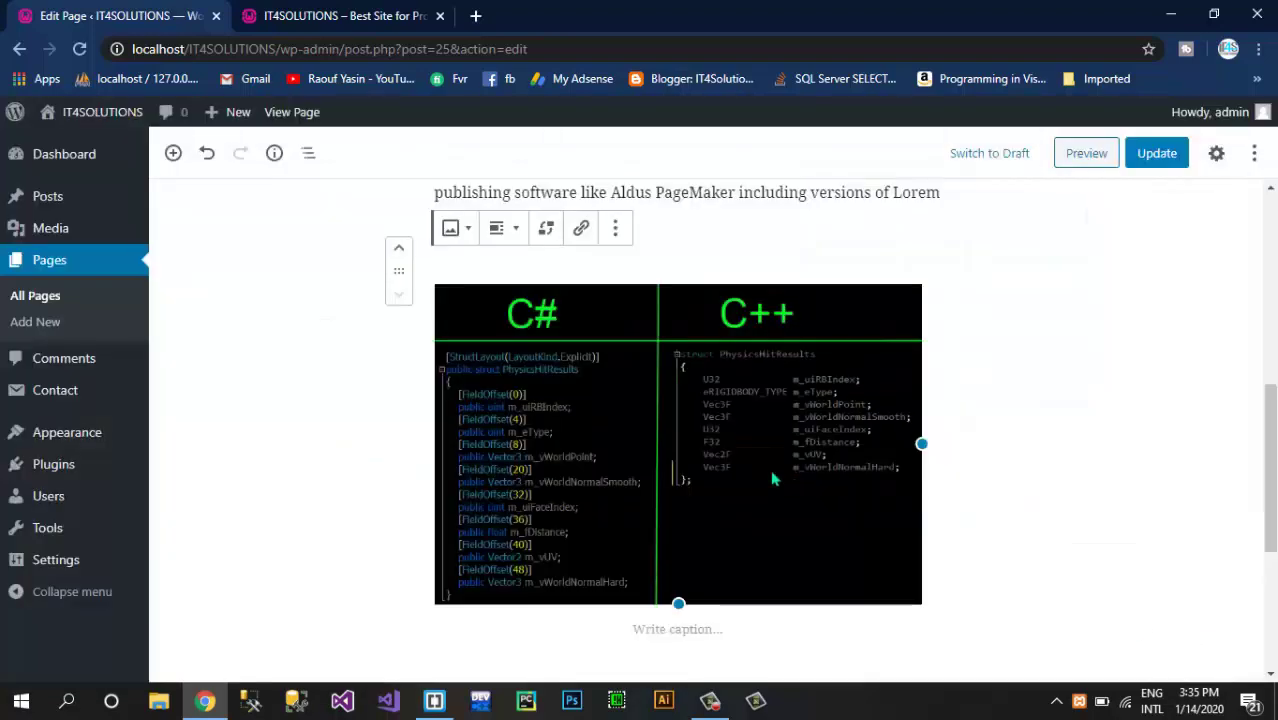
Update the Home page, then reload the live front page to check the C#/C++ image.
click(1160, 155)
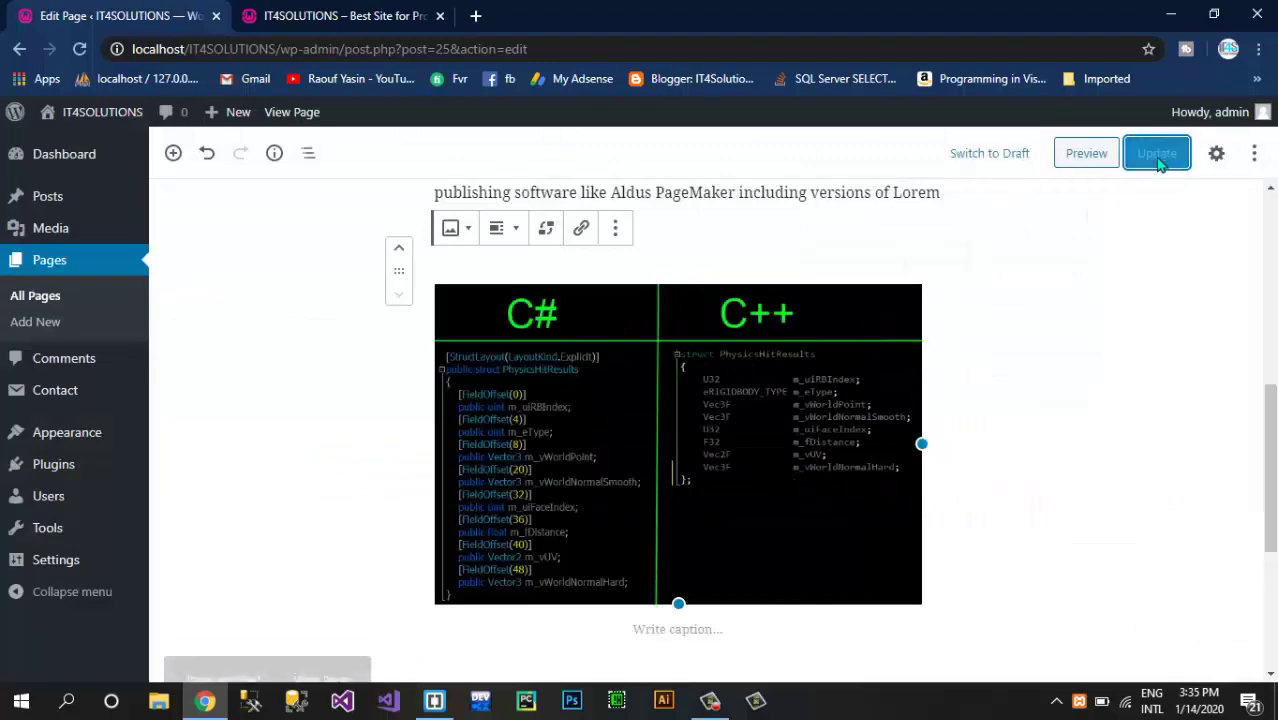
click(350, 12)
click(81, 49)
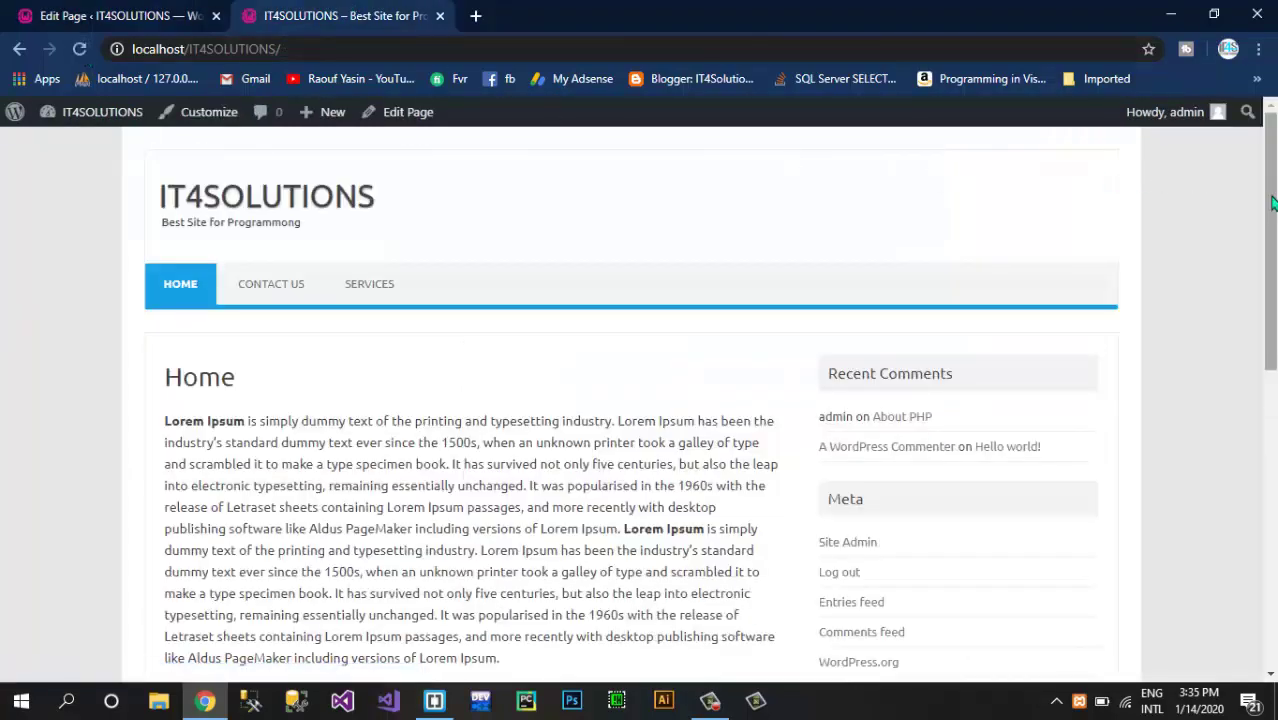
scroll(1246, 338, down, 5)
scroll(1246, 338, up, 2)
scroll(1235, 325, up, 1)
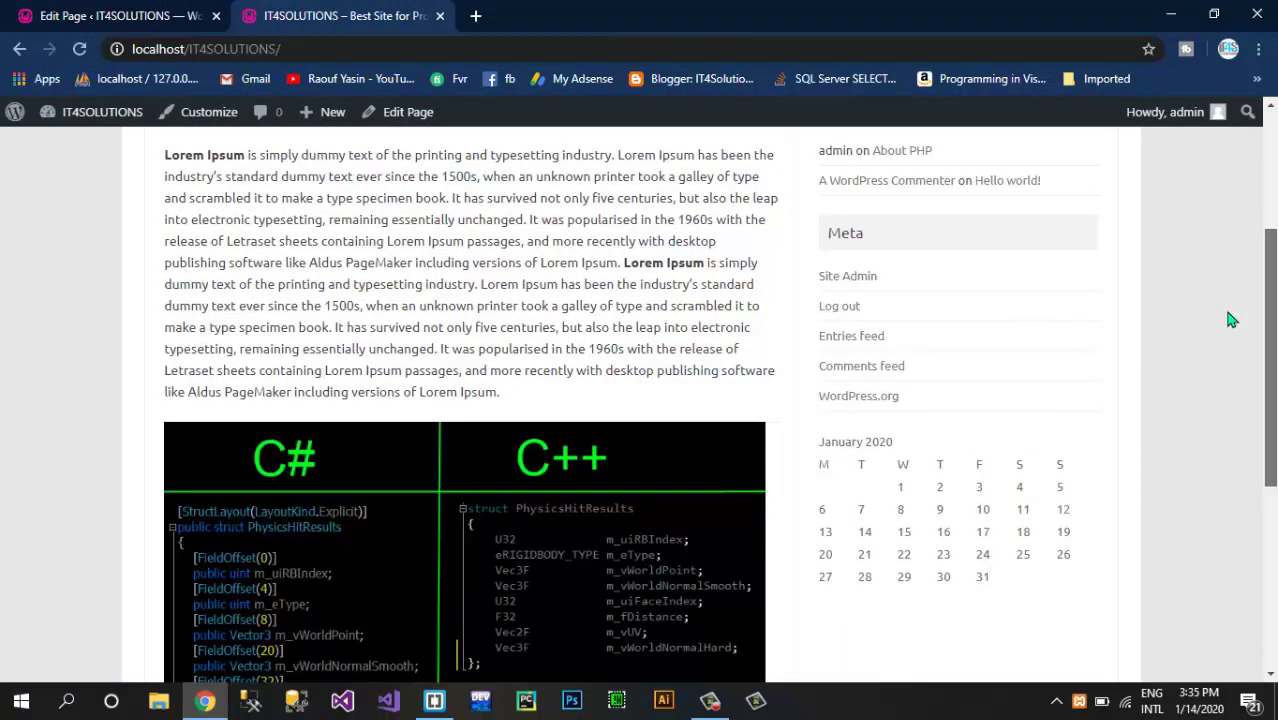
scroll(1225, 316, down, 4)
scroll(1180, 147, up, 7)
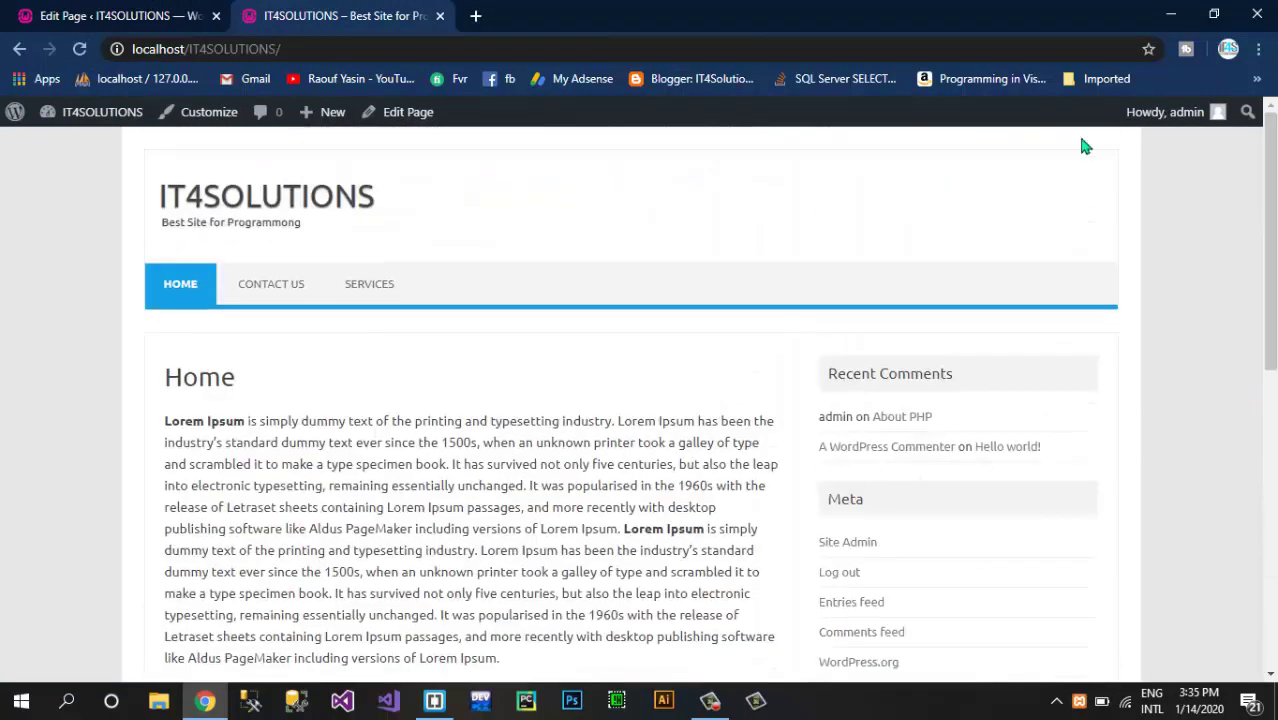
Start a new page titled 'My Team'.
click(100, 15)
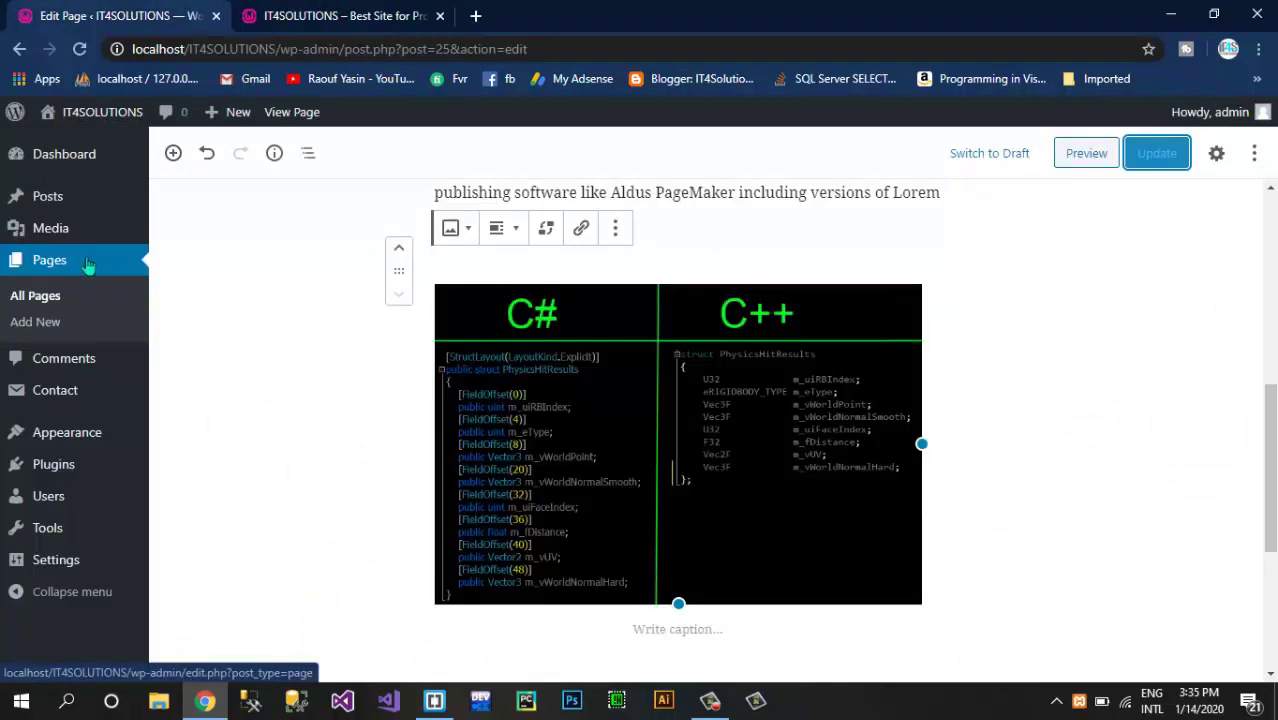
click(47, 324)
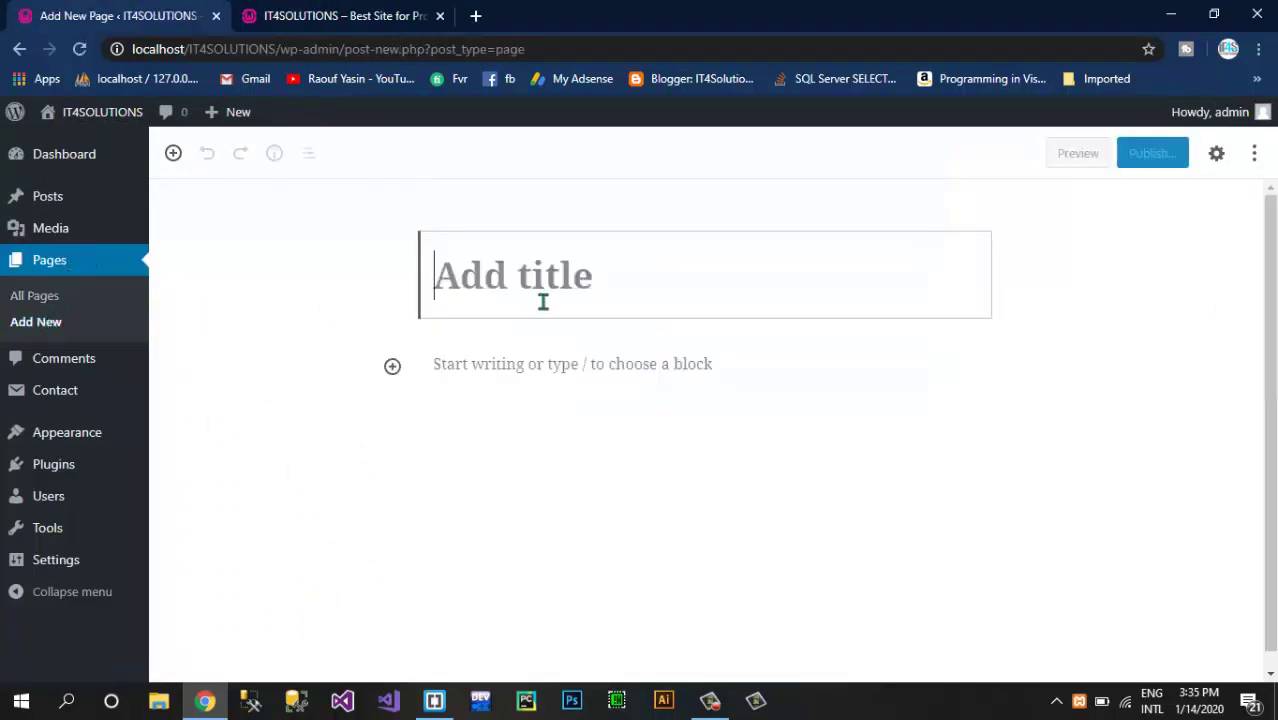
text(My)
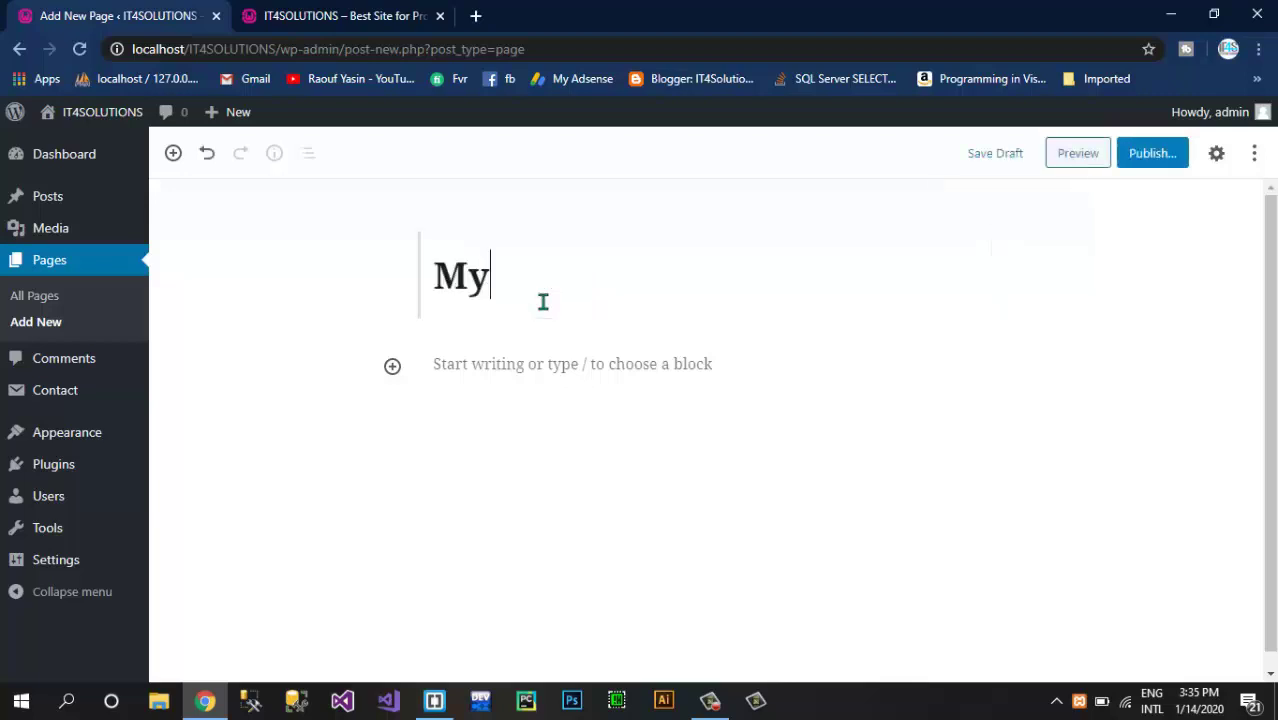
text( TEam)
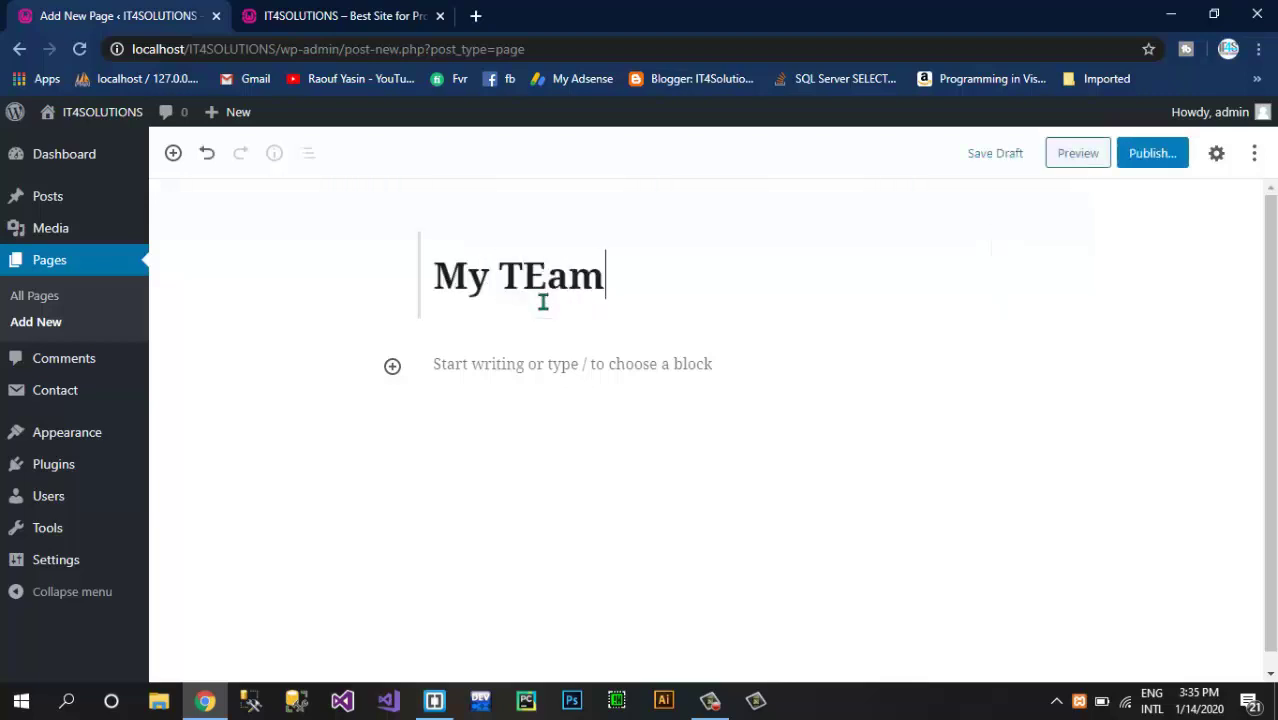
key(BackSpace)
key(BackSpace)
key(BackSpace)
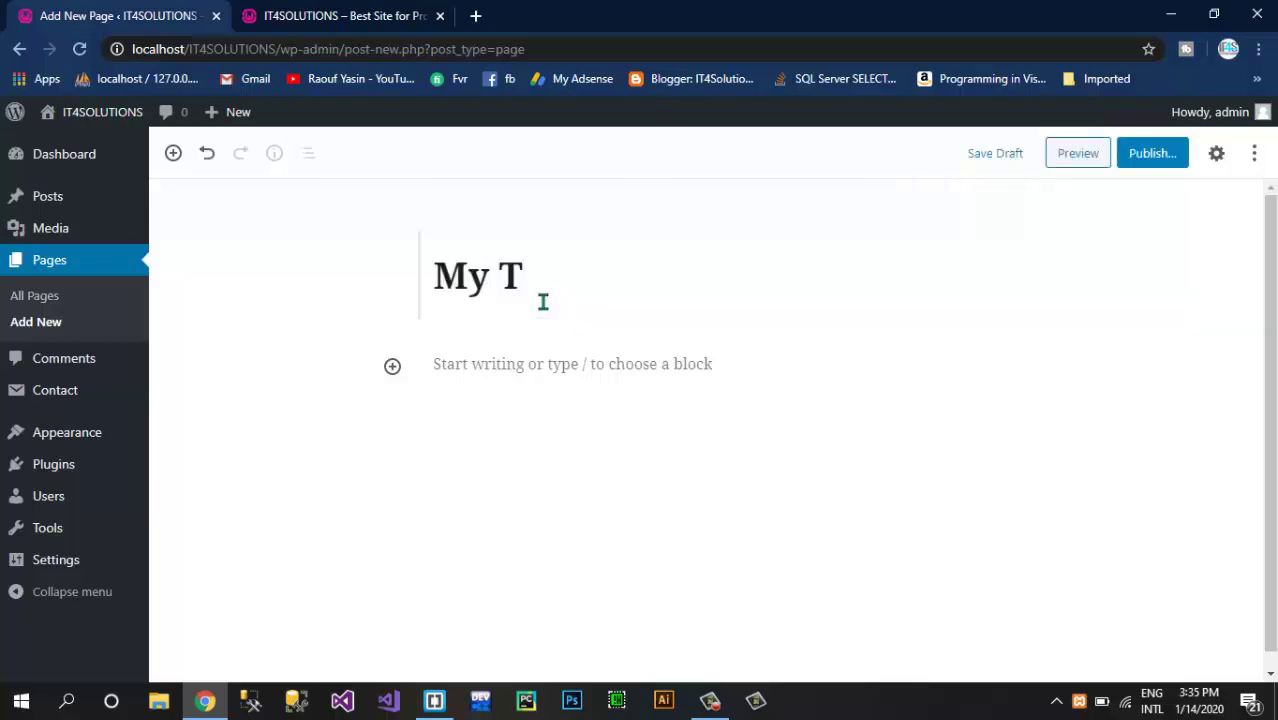
text(eam)
Add a Classic block below the My Team title.
click(485, 379)
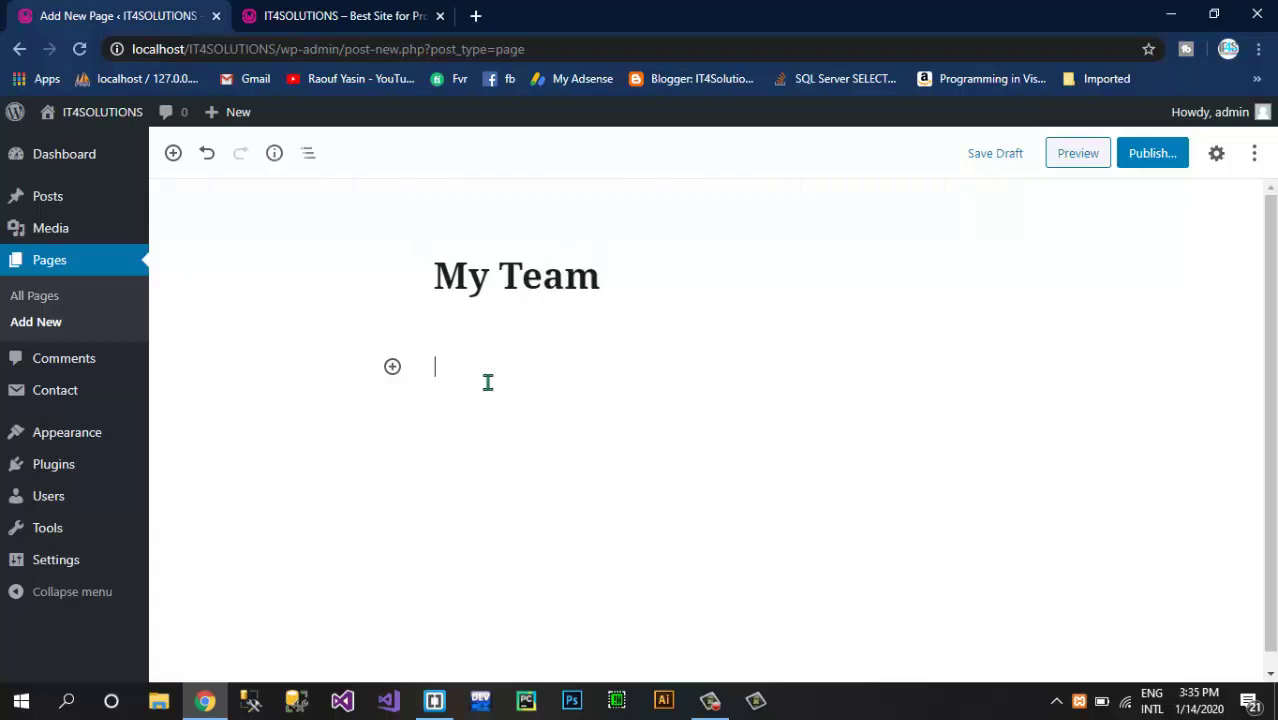
click(173, 153)
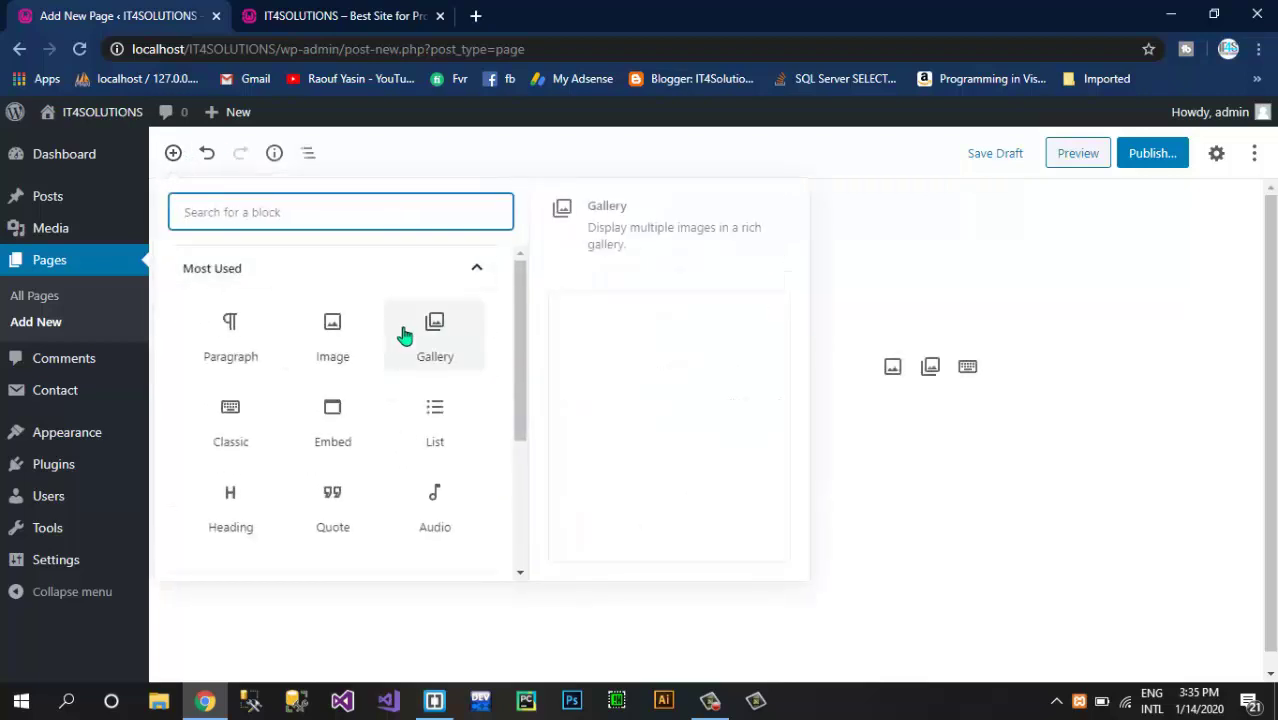
click(231, 410)
Search Google for 'lorem ipsum', open lipsum.com and select the 'What is Lorem Ipsum?' paragraph.
click(475, 15)
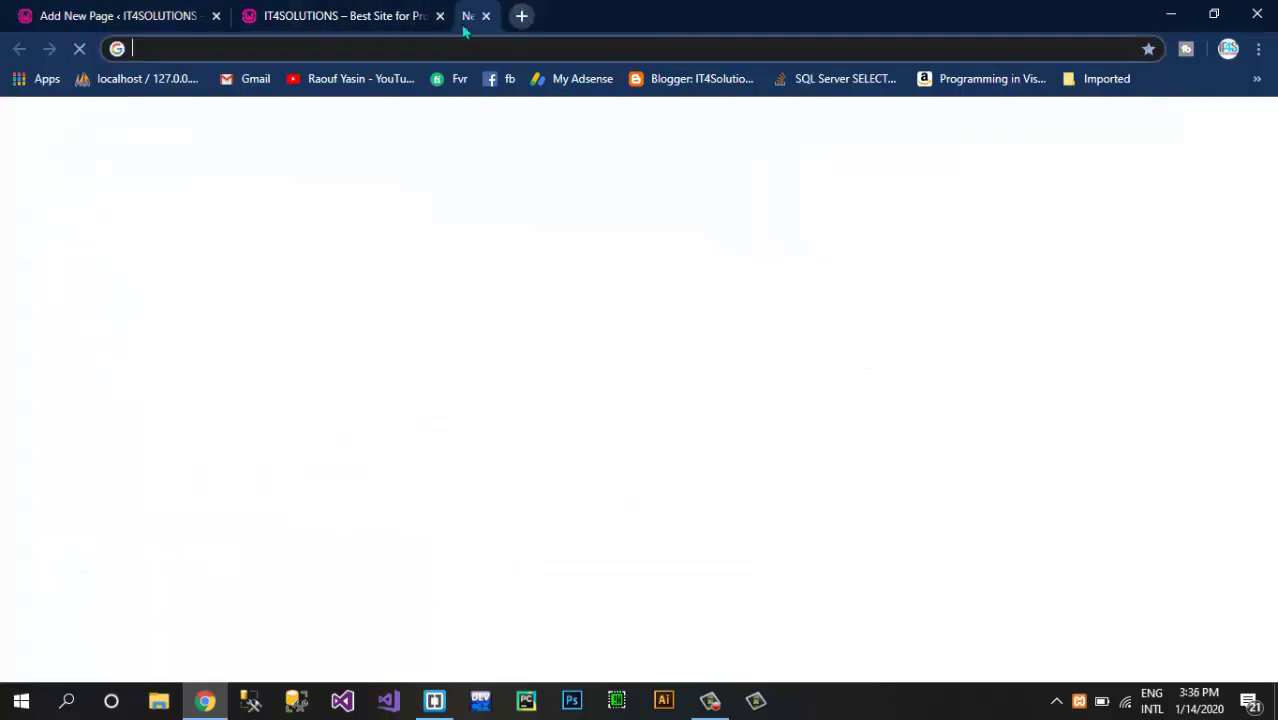
text(lorem )
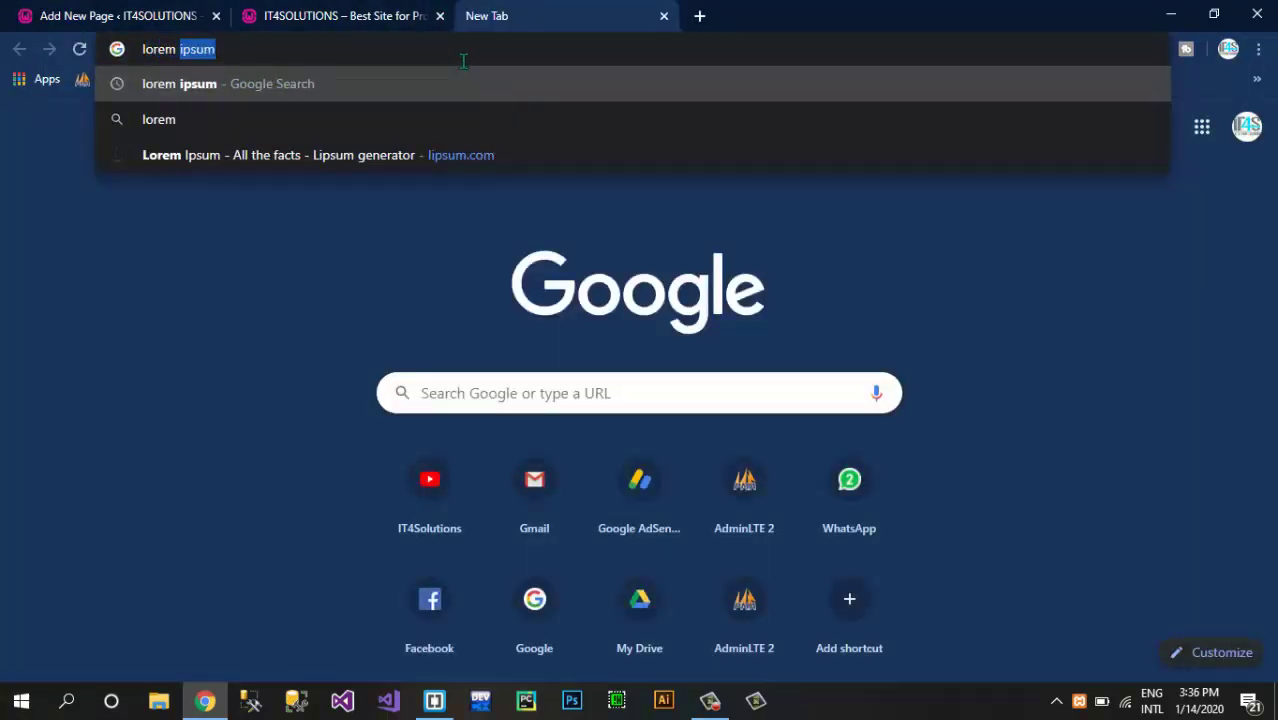
text(ipsum)
key(Return)
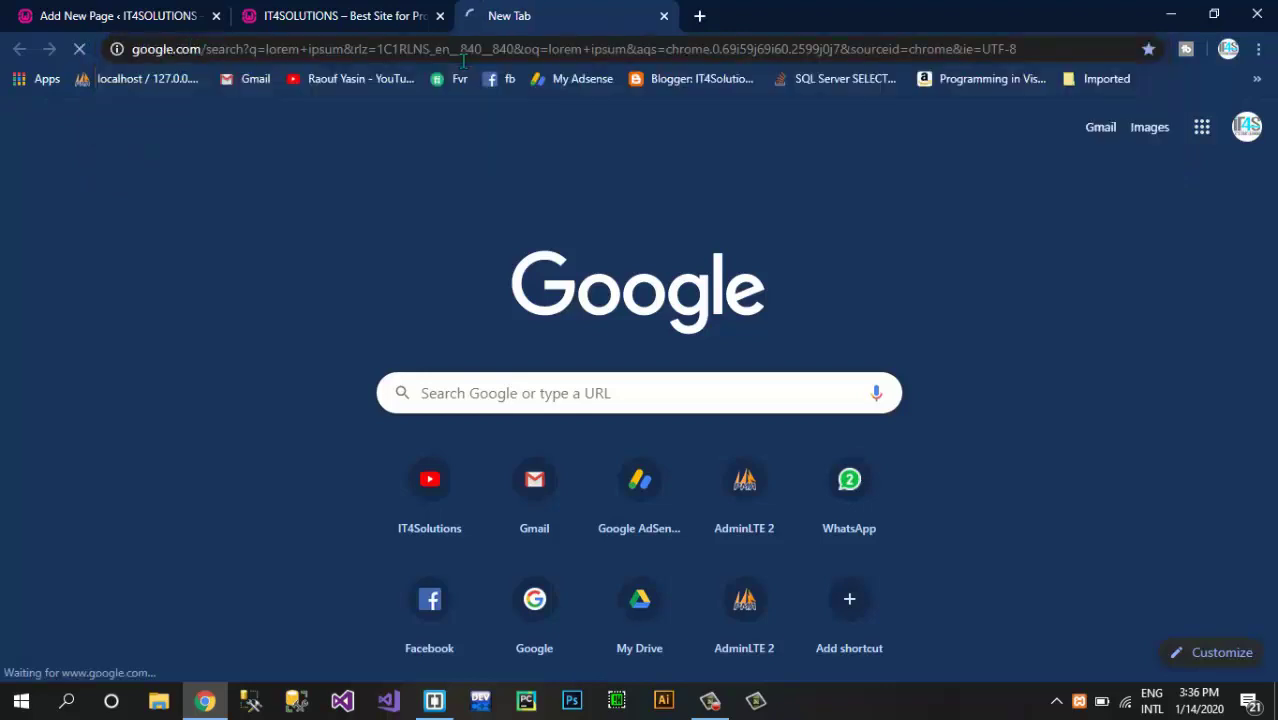
click(258, 277)
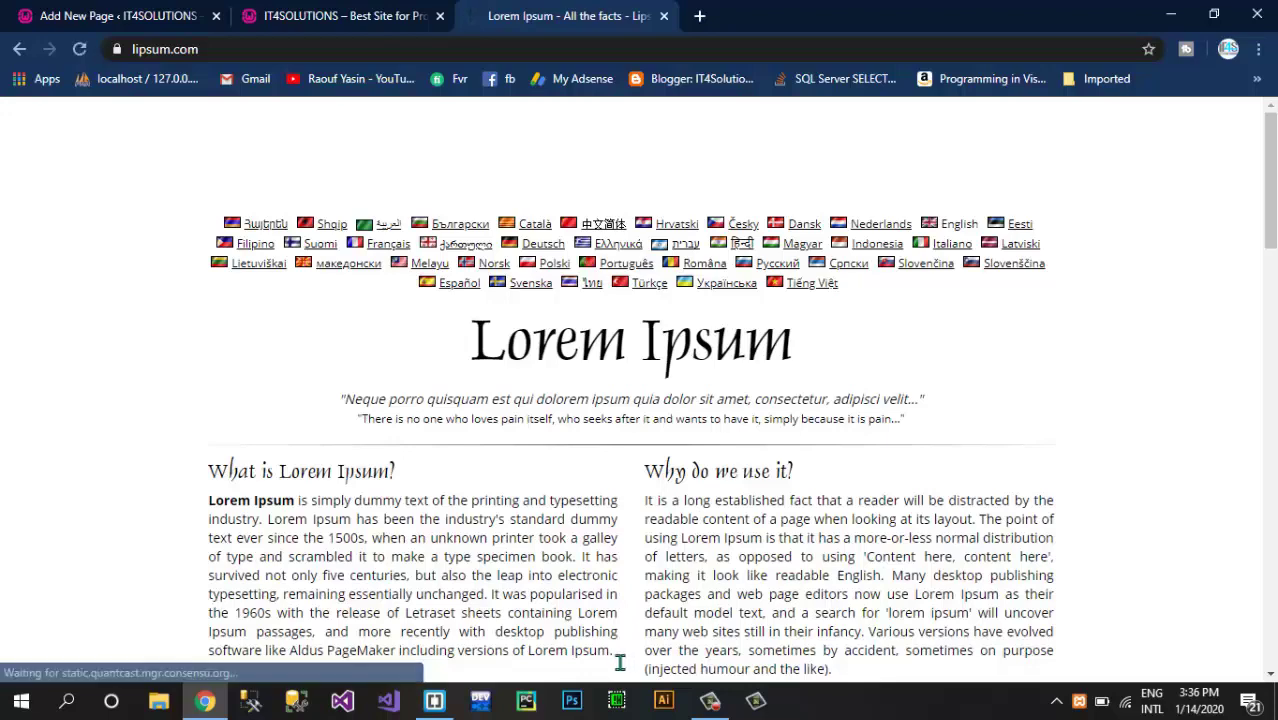
drag(620, 660, 210, 504)
key(ctrl+c)
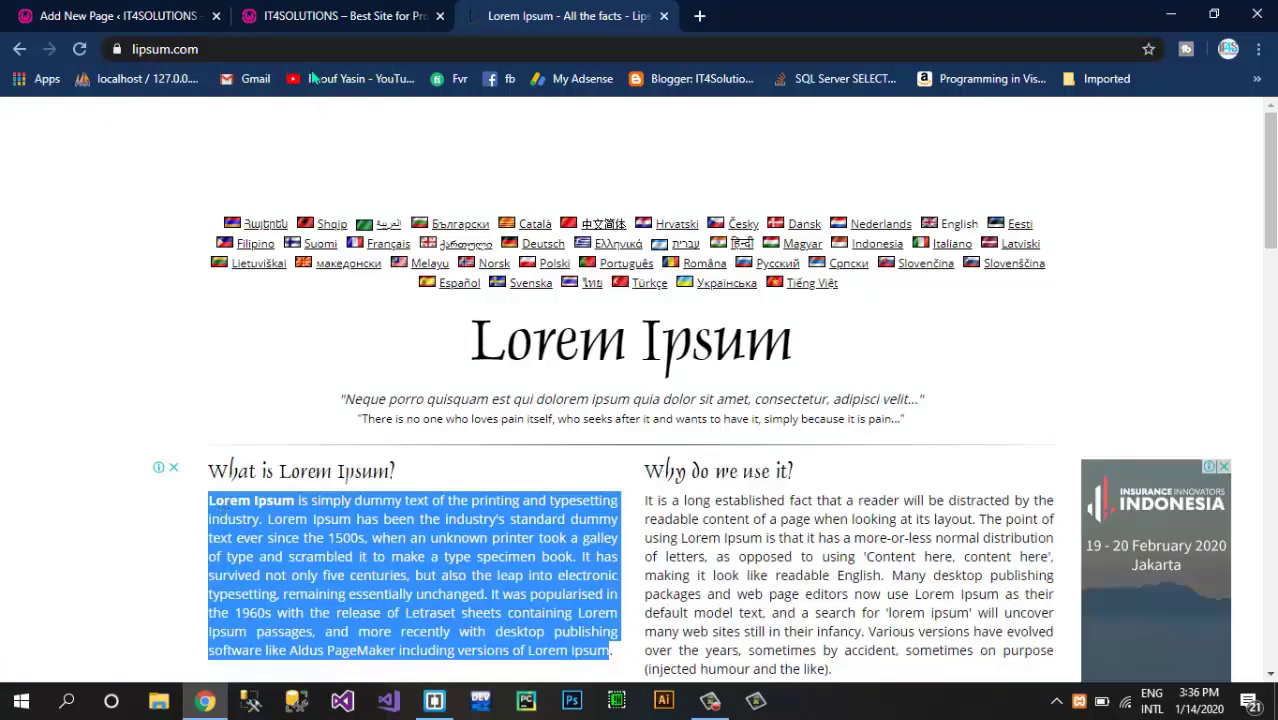
click(323, 15)
Paste the Lorem Ipsum paragraph into the My Team Classic block and add an empty block below.
click(150, 15)
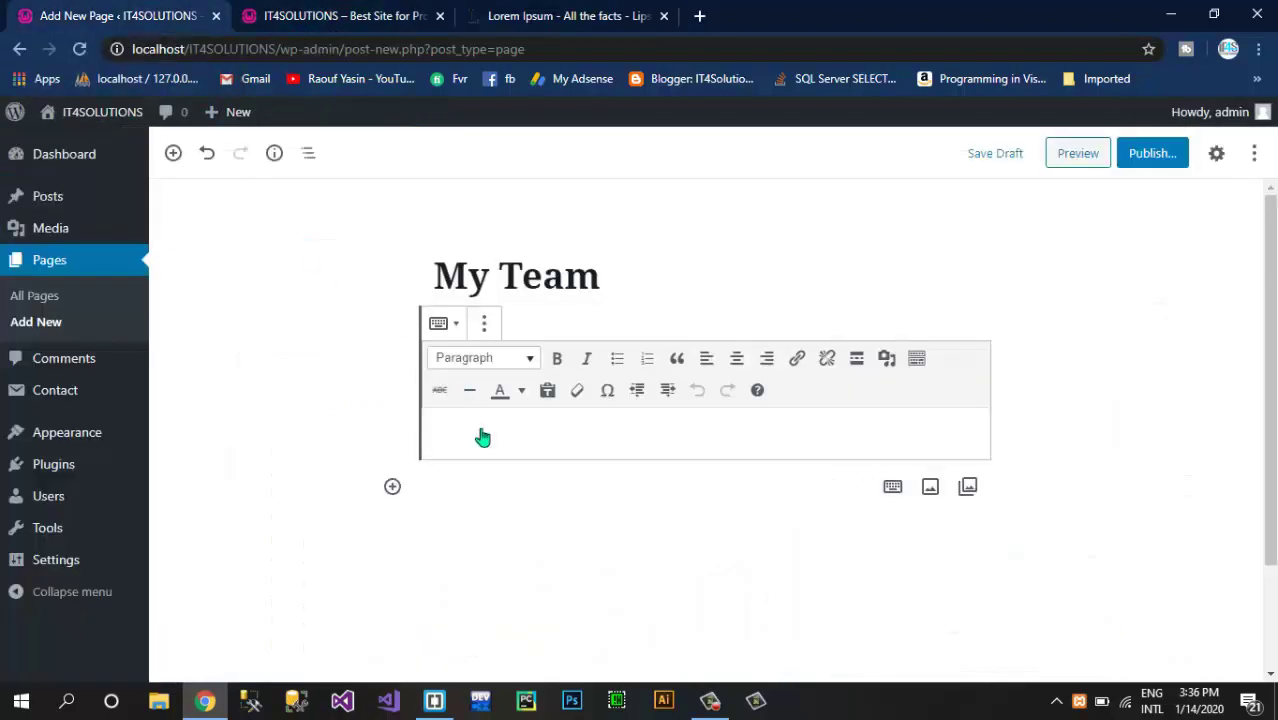
key(ctrl+v)
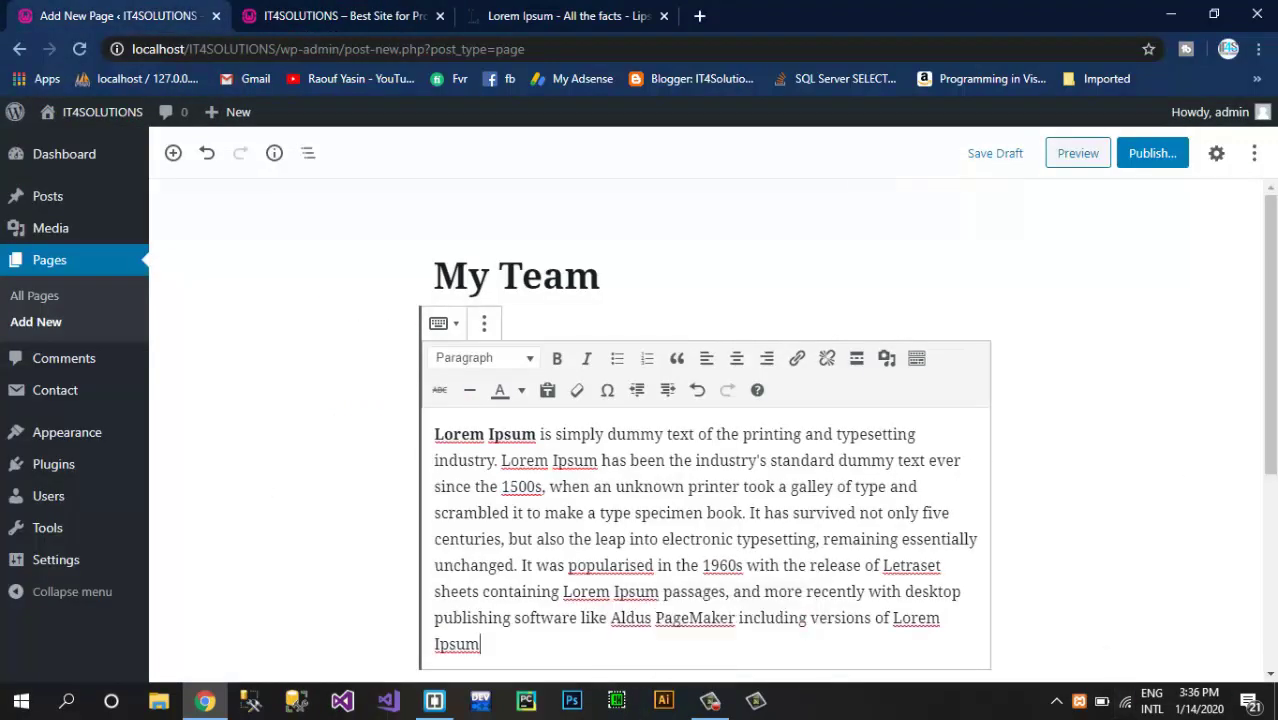
scroll(1268, 637, down, 3)
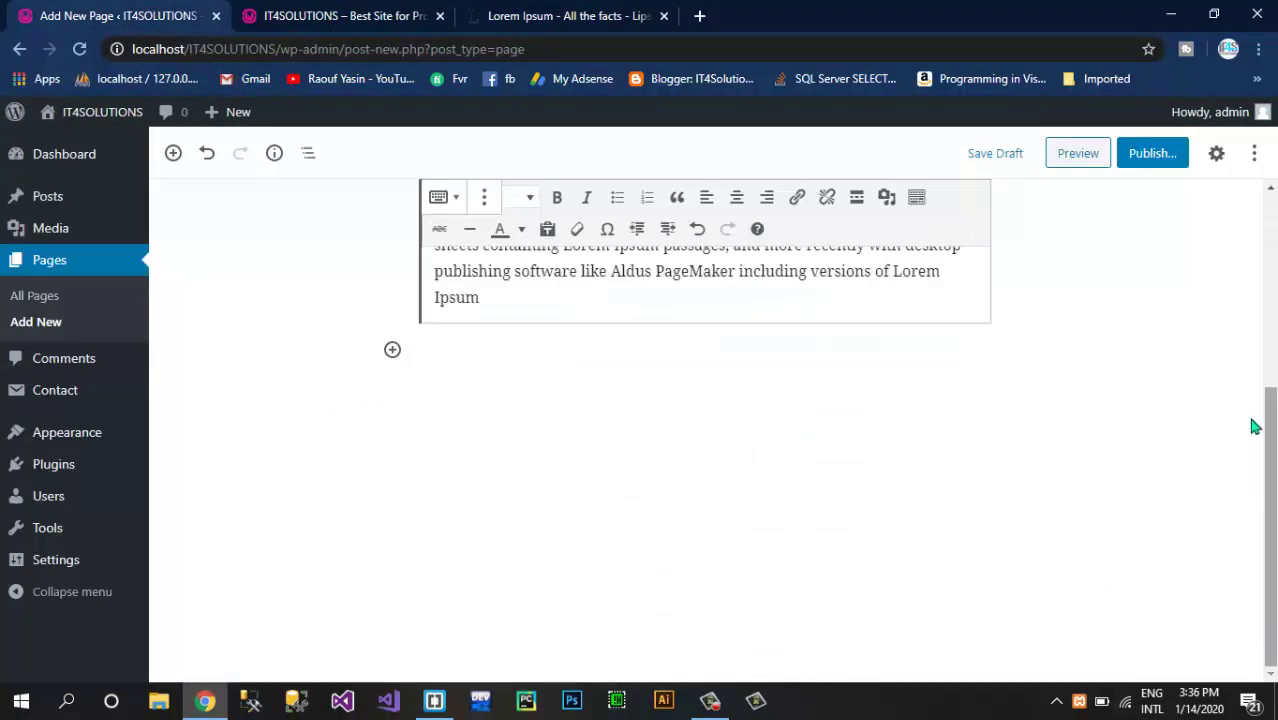
scroll(1255, 427, up, 3)
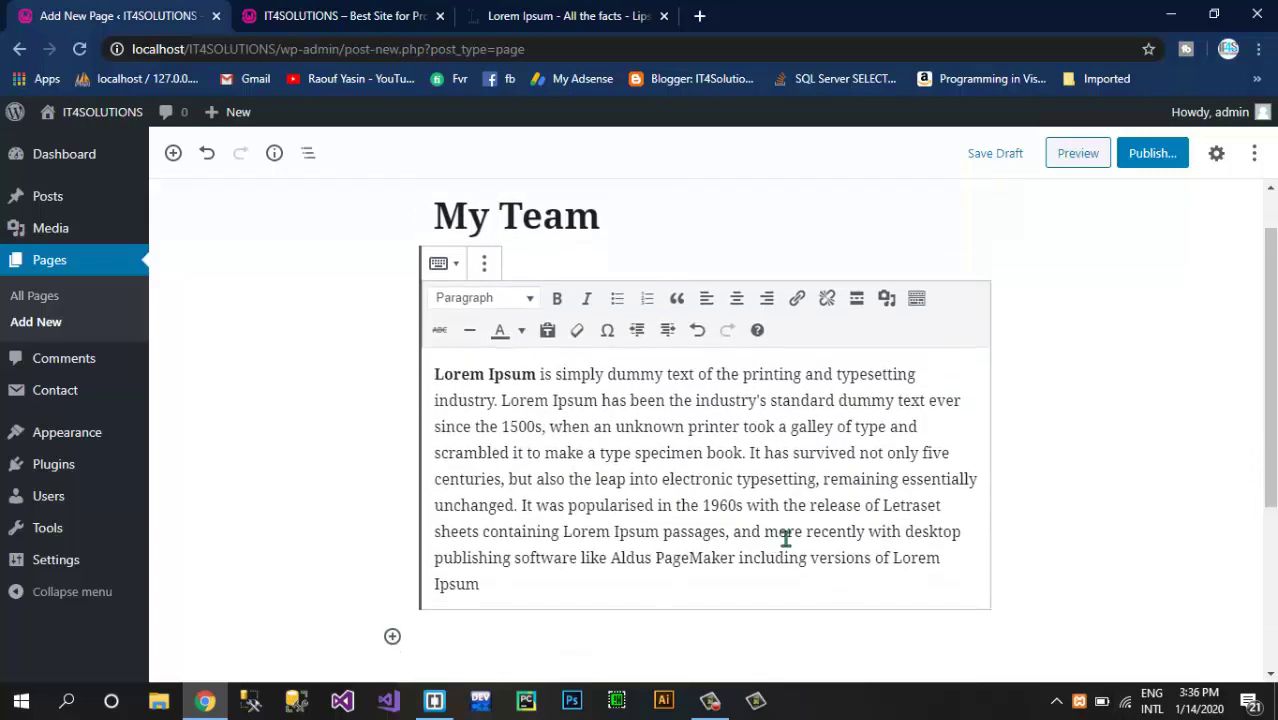
click(520, 607)
key(Return)
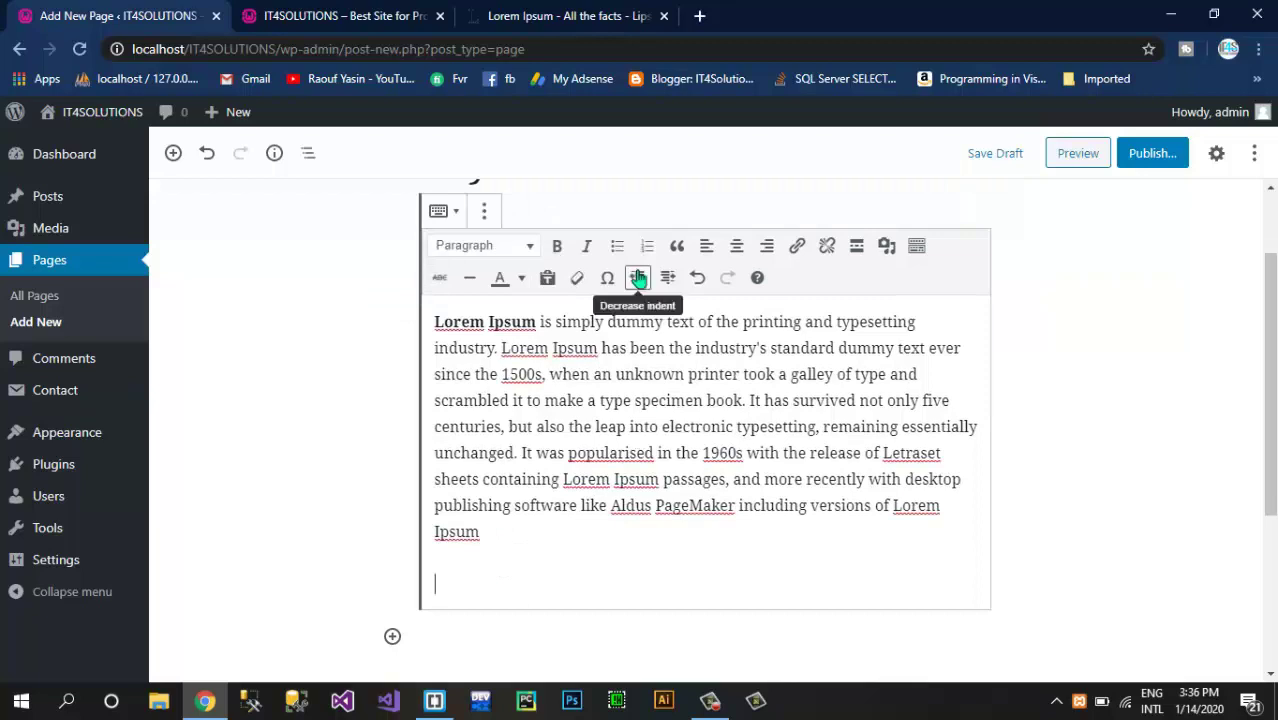
click(448, 649)
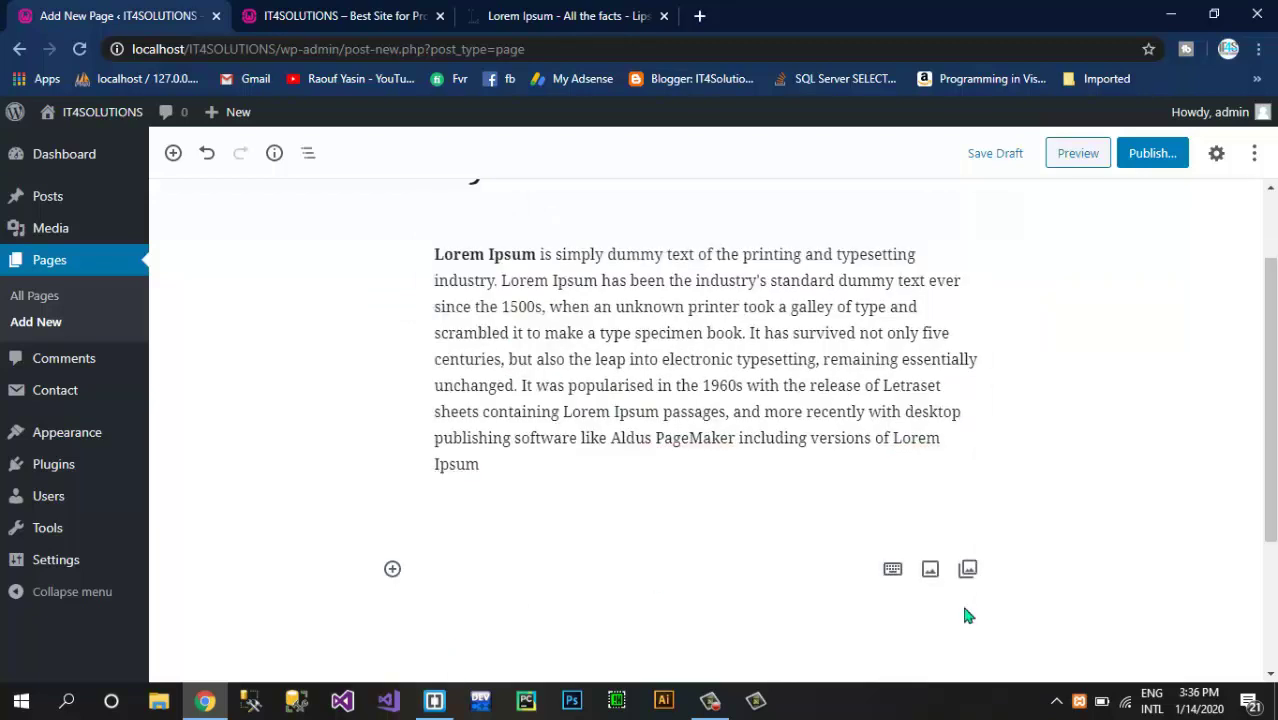
Insert a Gallery block of six media library images, led by About Coding, below the text.
click(975, 578)
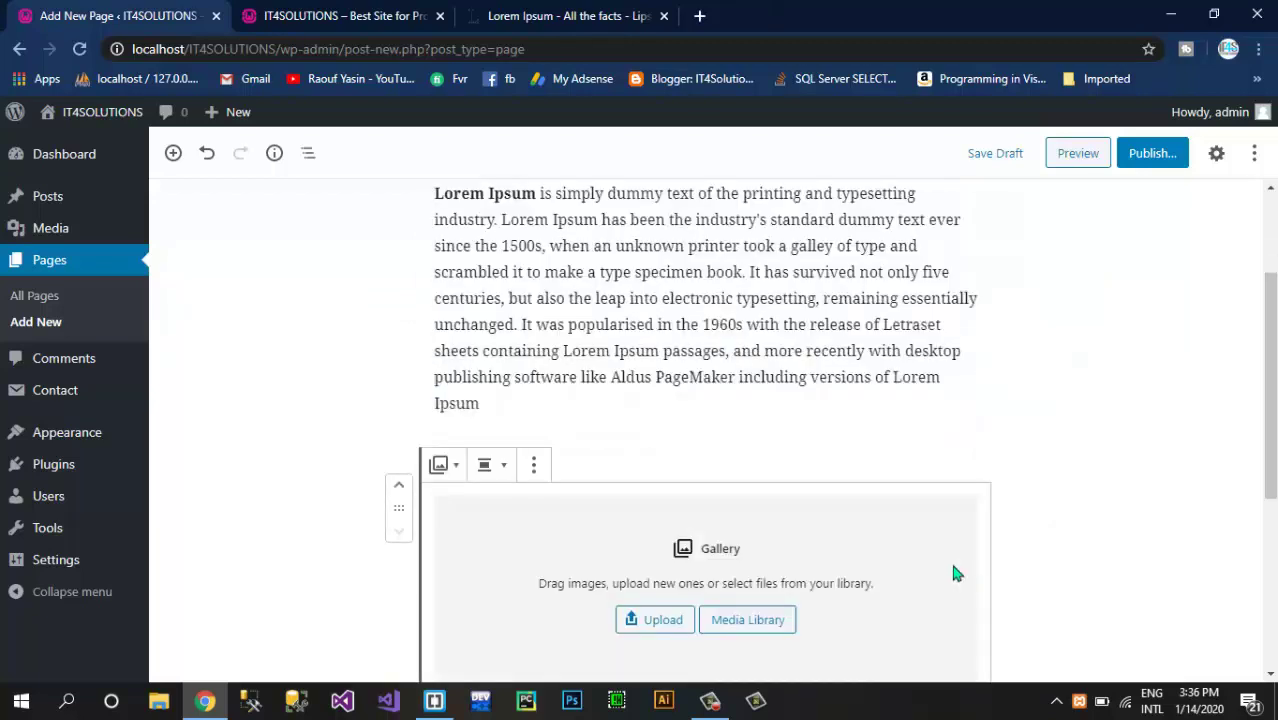
click(737, 626)
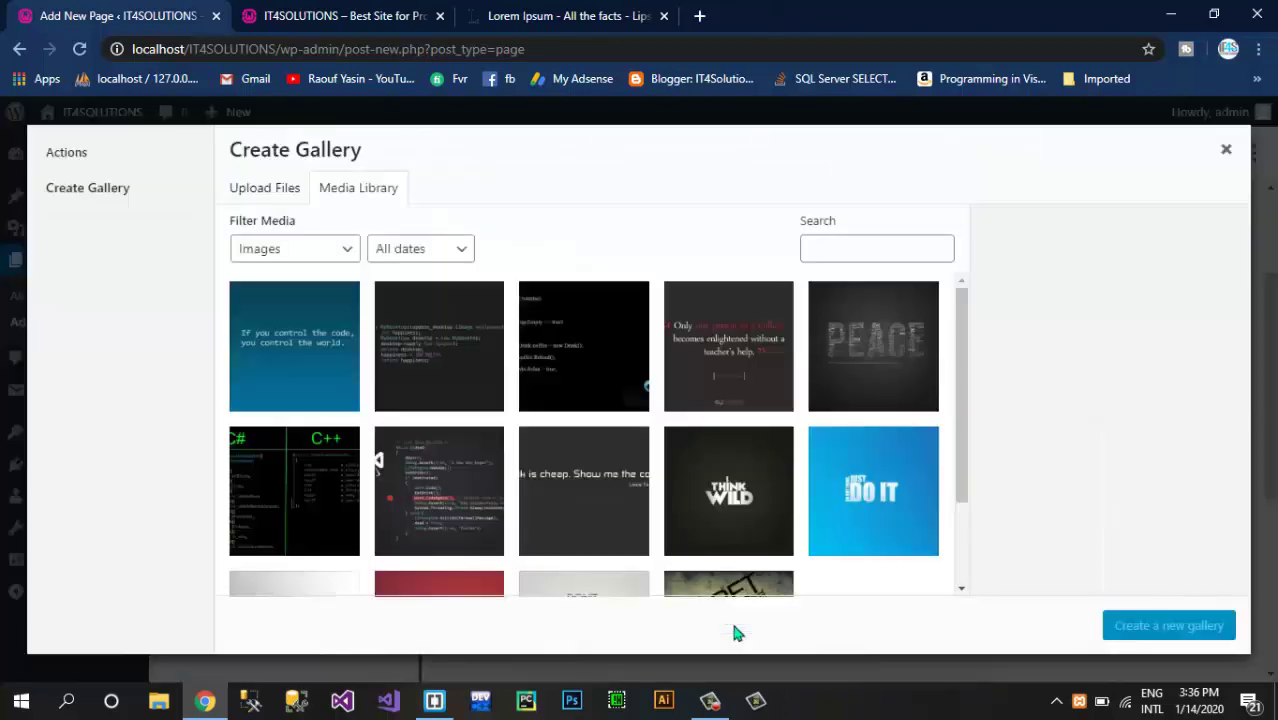
click(285, 334)
click(476, 352)
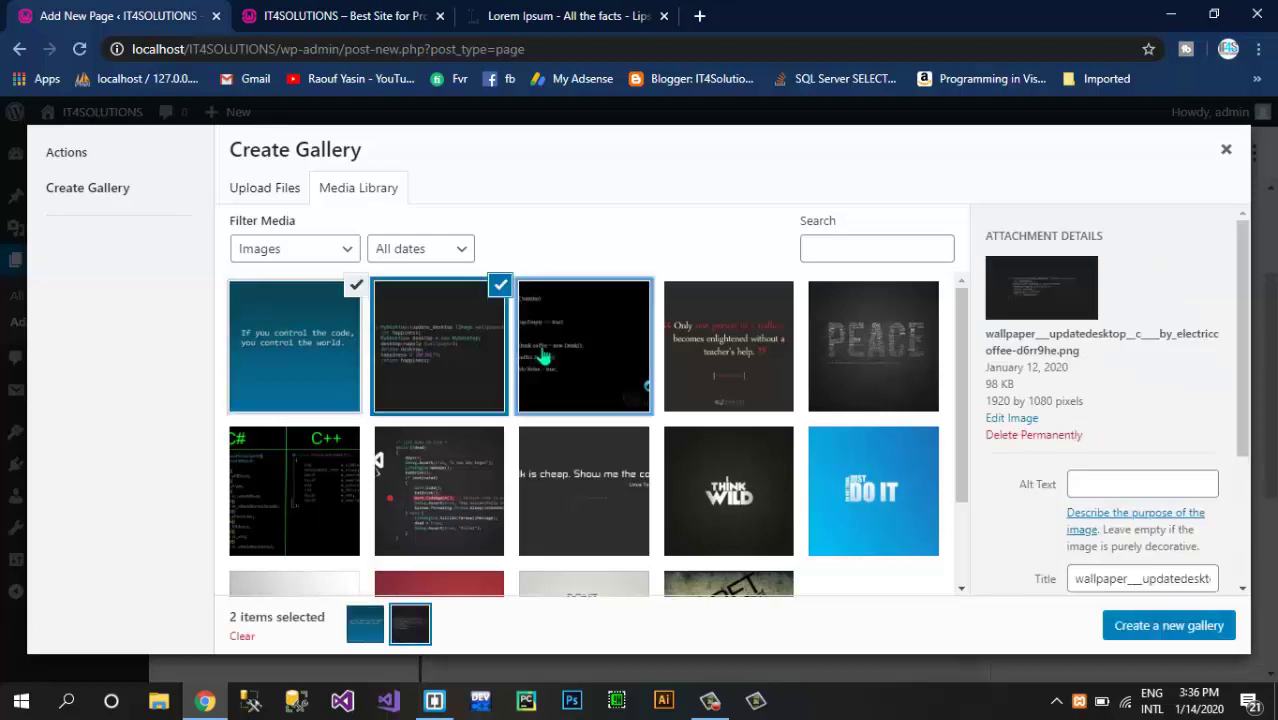
click(543, 357)
click(740, 360)
click(745, 466)
click(618, 476)
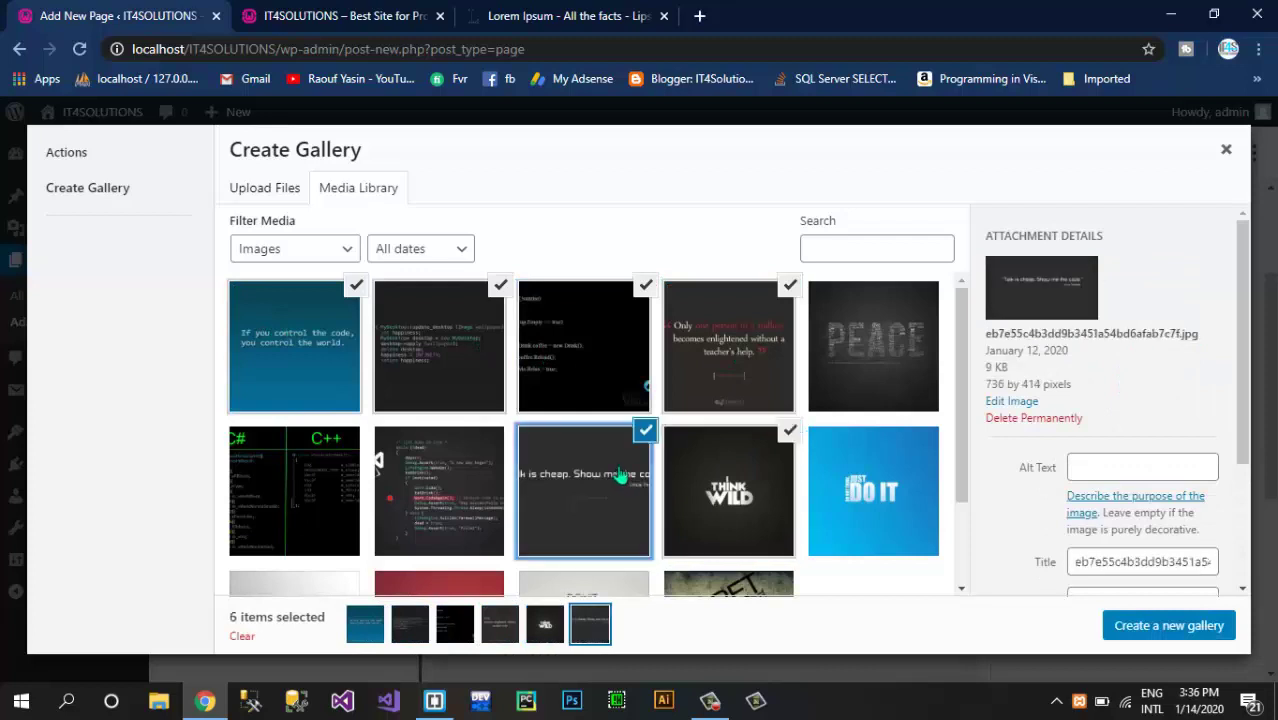
click(1169, 626)
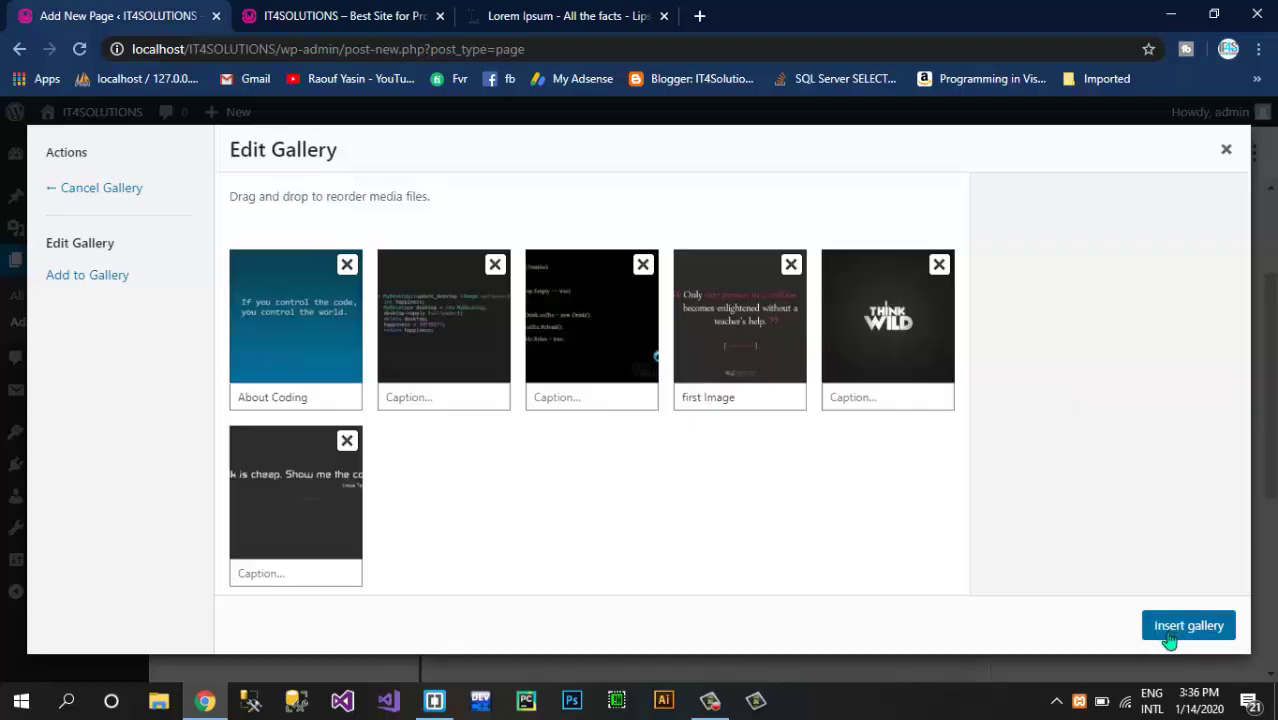
click(1188, 626)
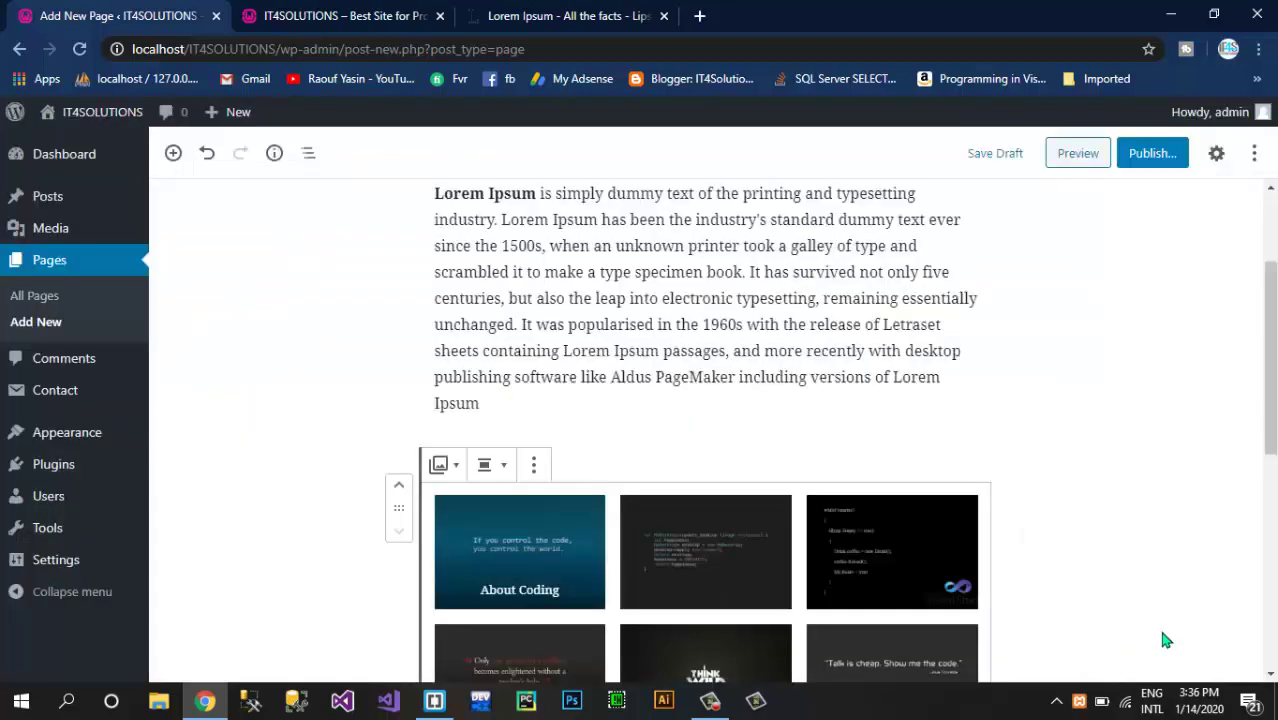
Publish the My Team page and reload the live site to confirm it.
click(1170, 158)
click(1168, 155)
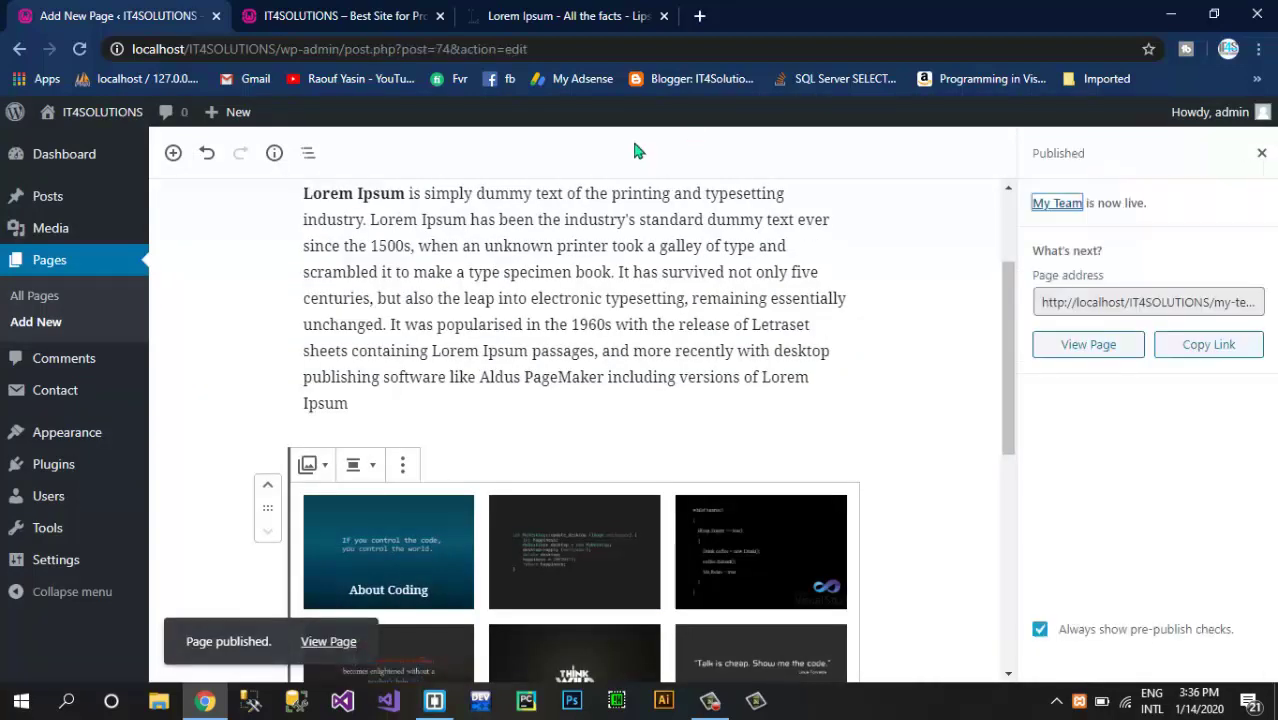
click(347, 15)
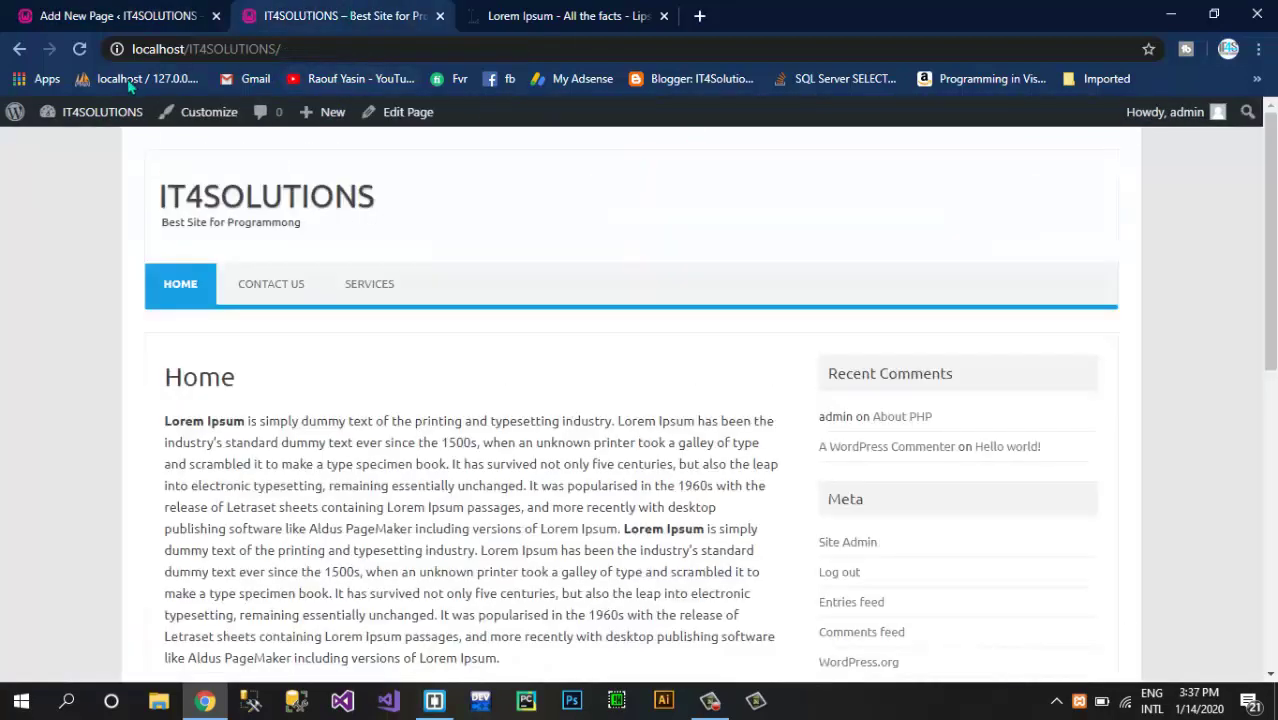
click(79, 49)
click(112, 15)
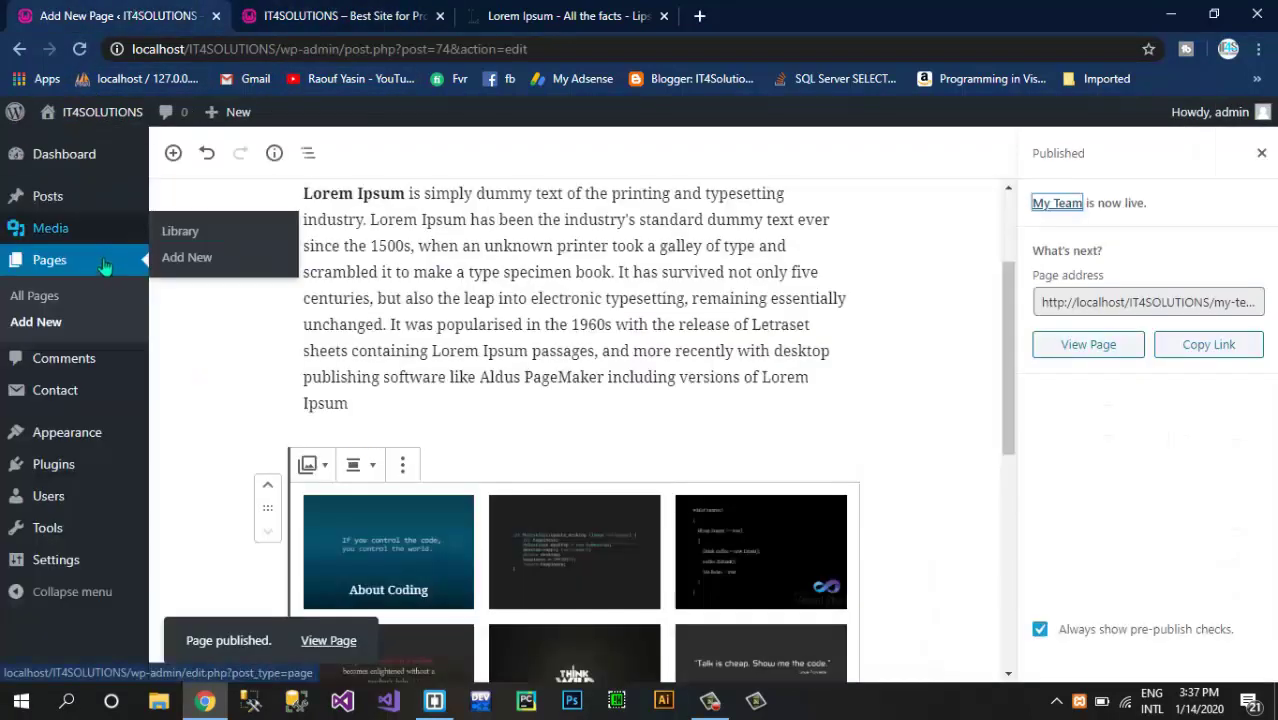
Add the My Team page to the end of mymenu and save the menu.
mouse_move(101, 447)
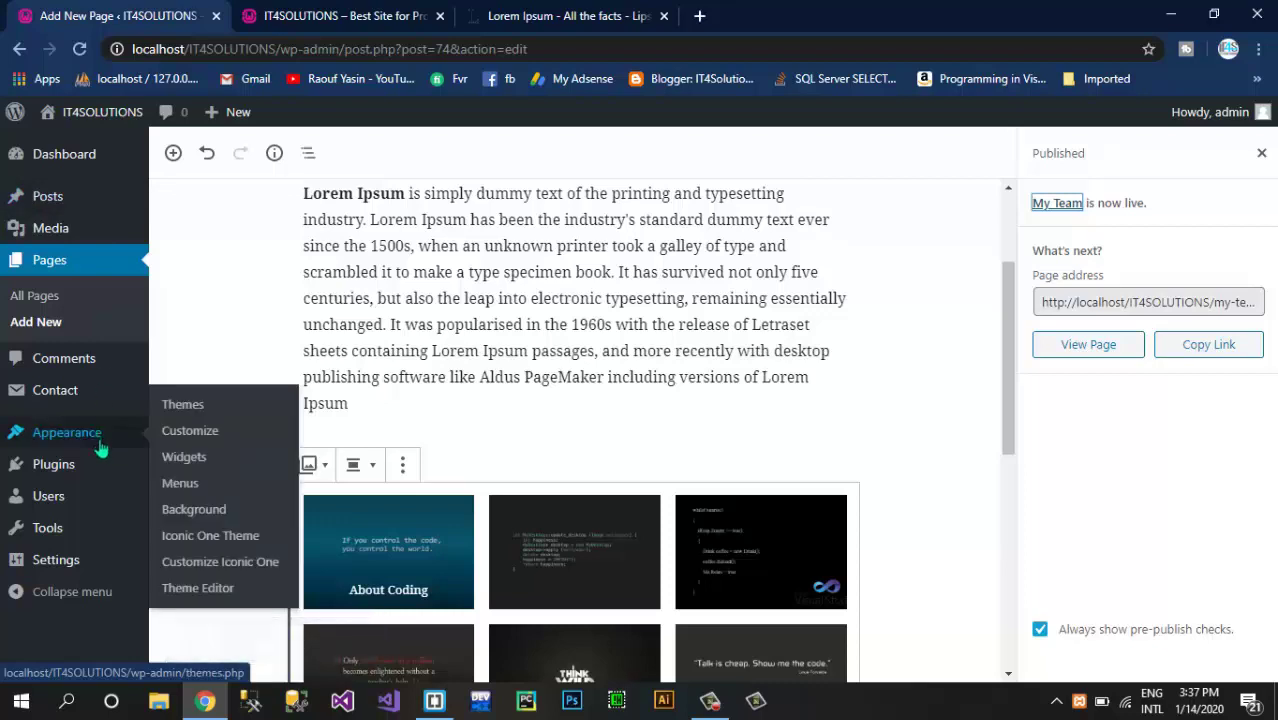
click(186, 485)
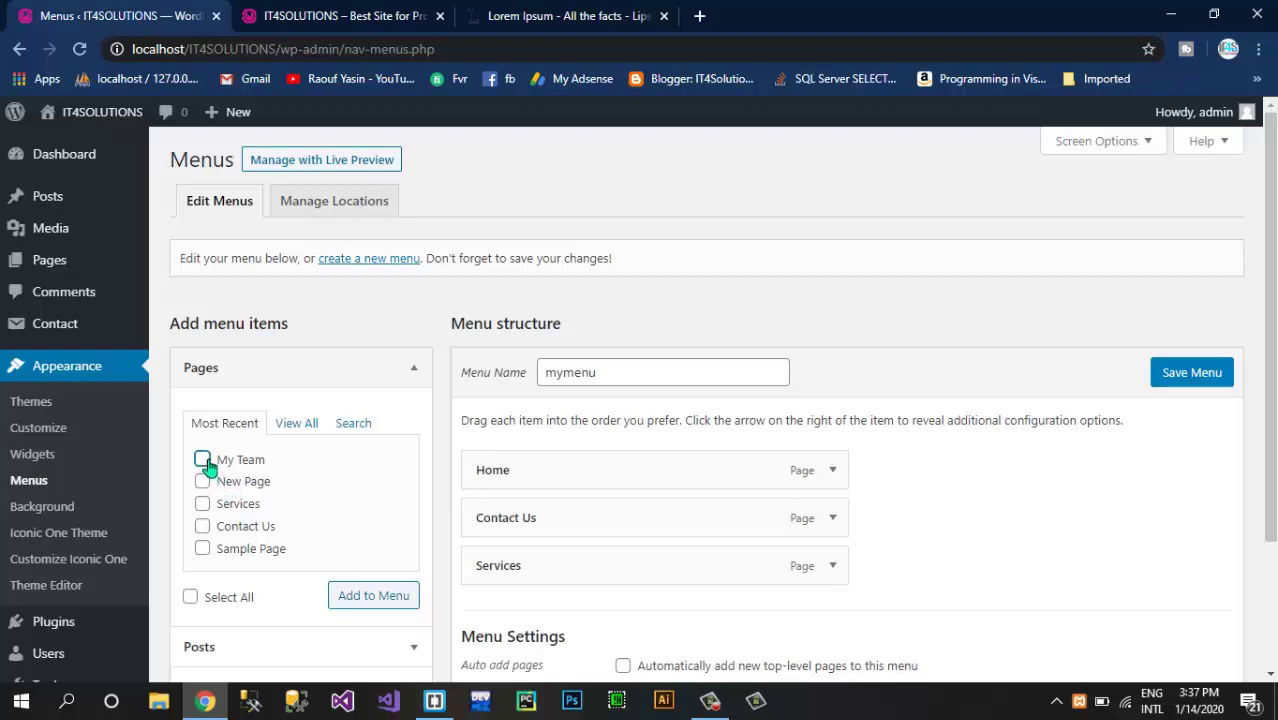
click(202, 459)
click(390, 598)
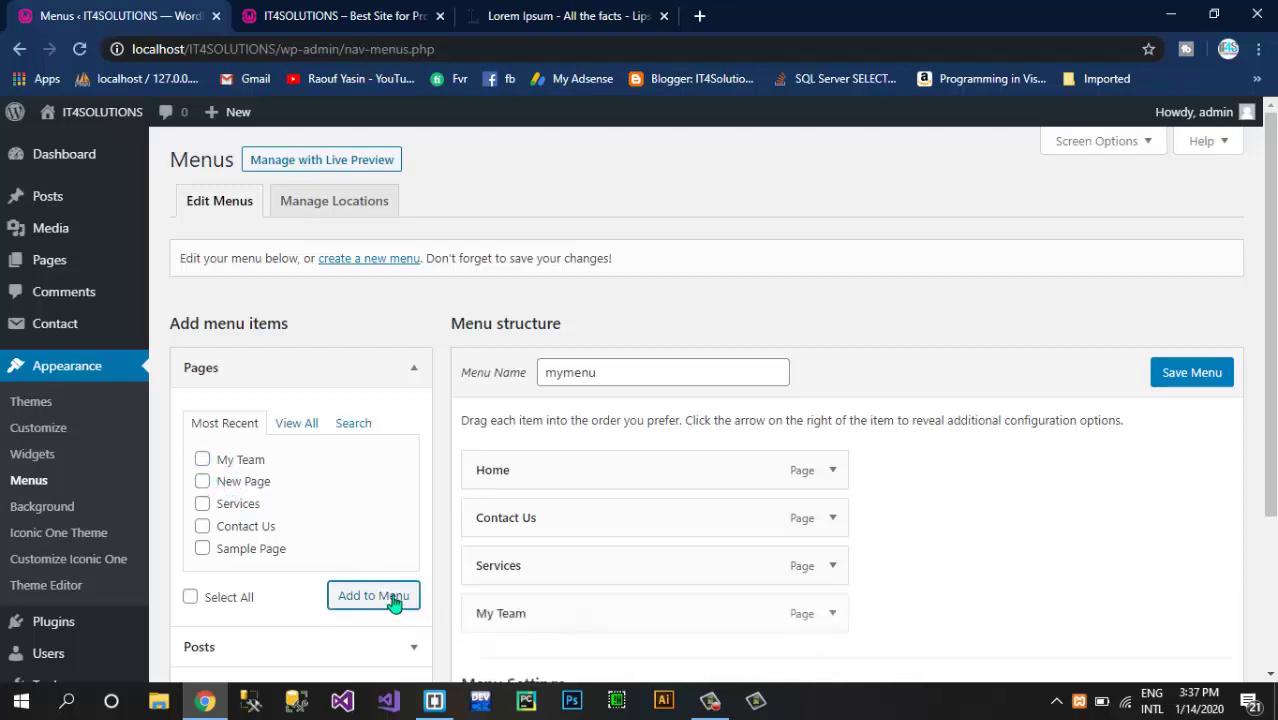
scroll(806, 470, down, 2)
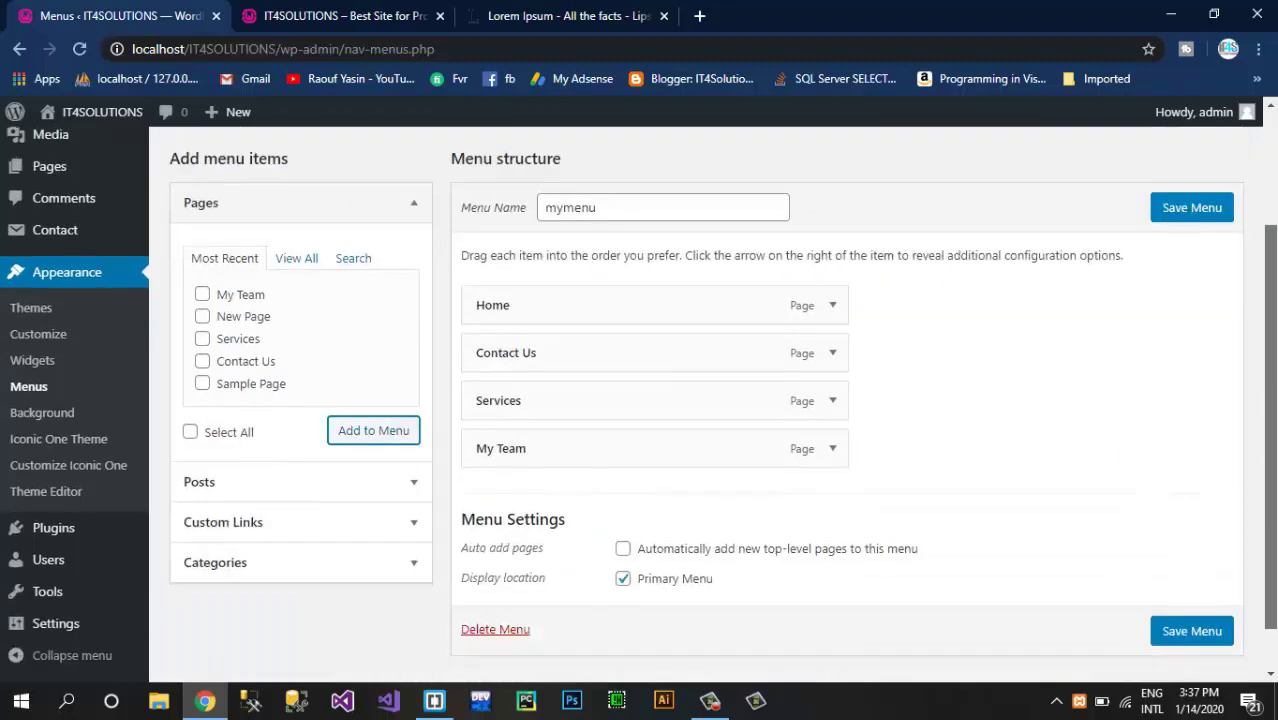
click(1188, 218)
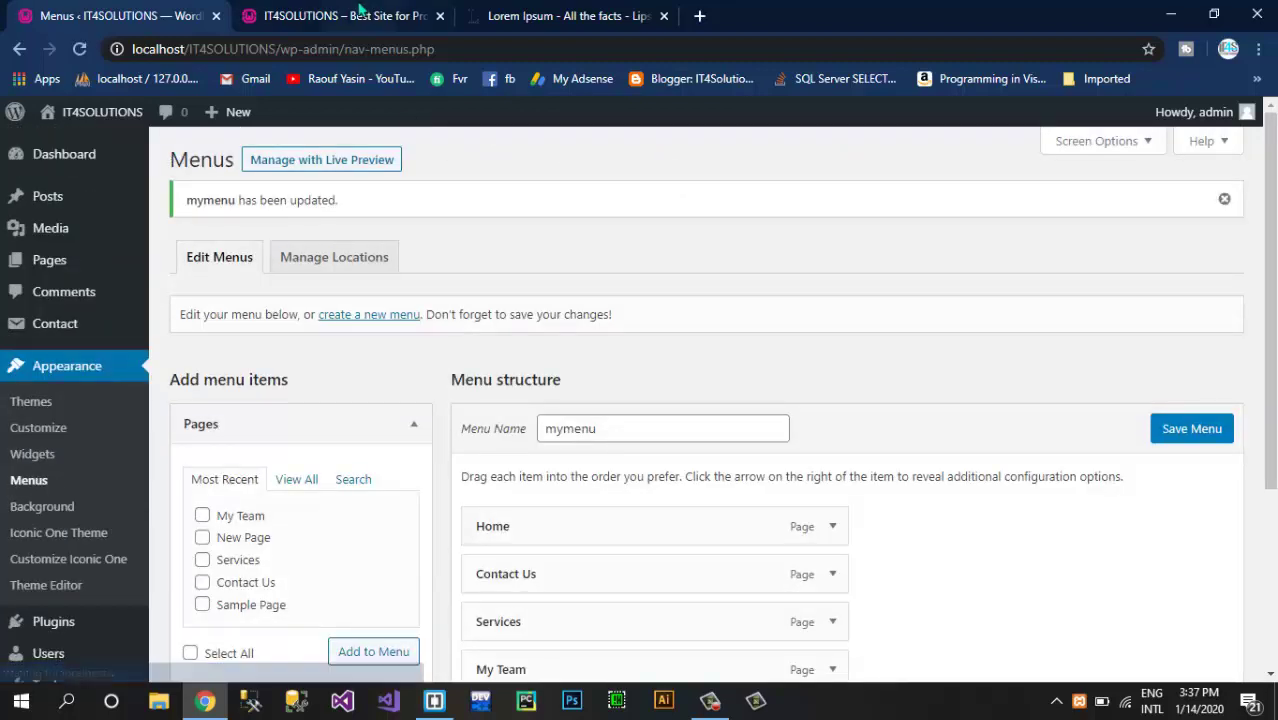
click(358, 14)
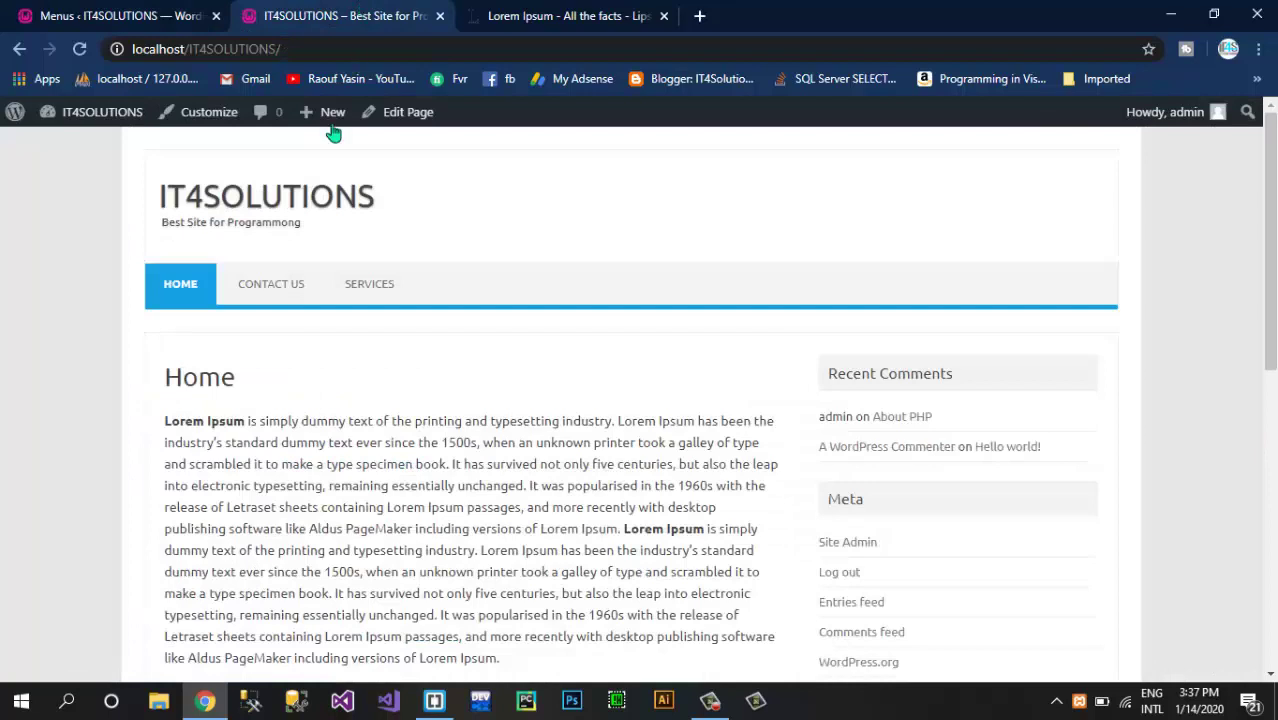
Reload the site, open MY TEAM from the navigation and review its Lorem Ipsum text and gallery.
click(80, 49)
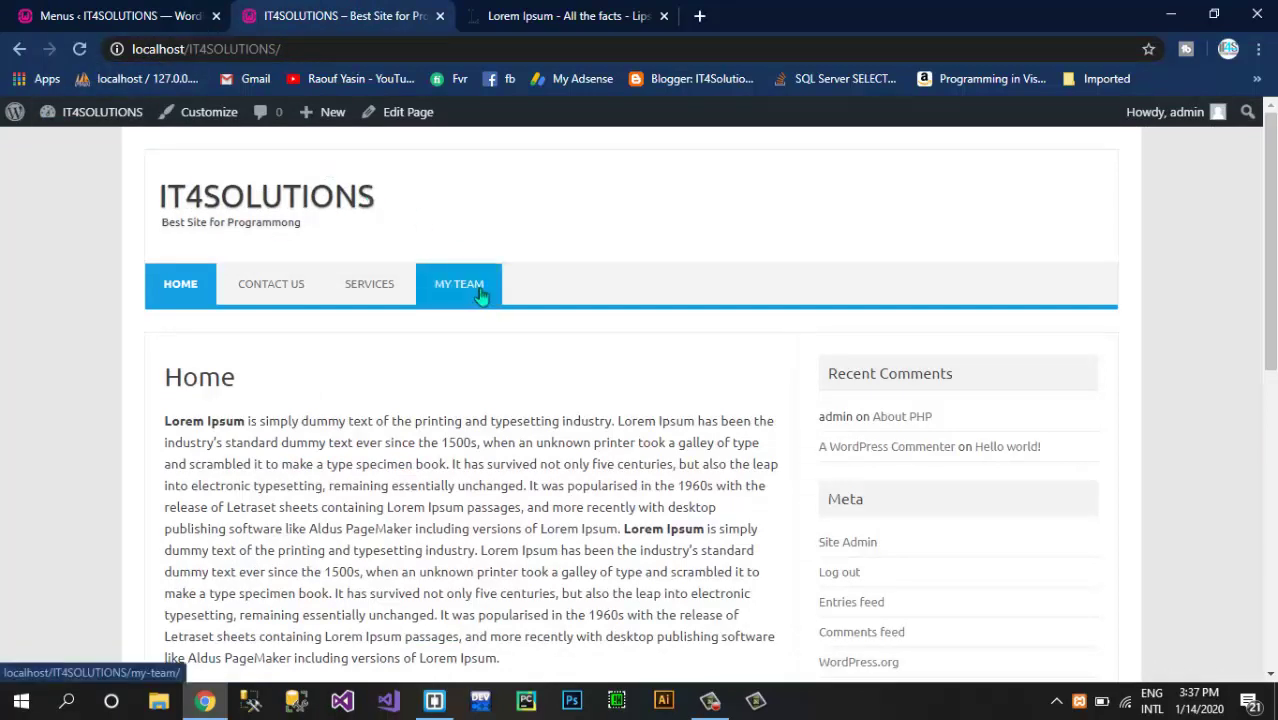
click(480, 291)
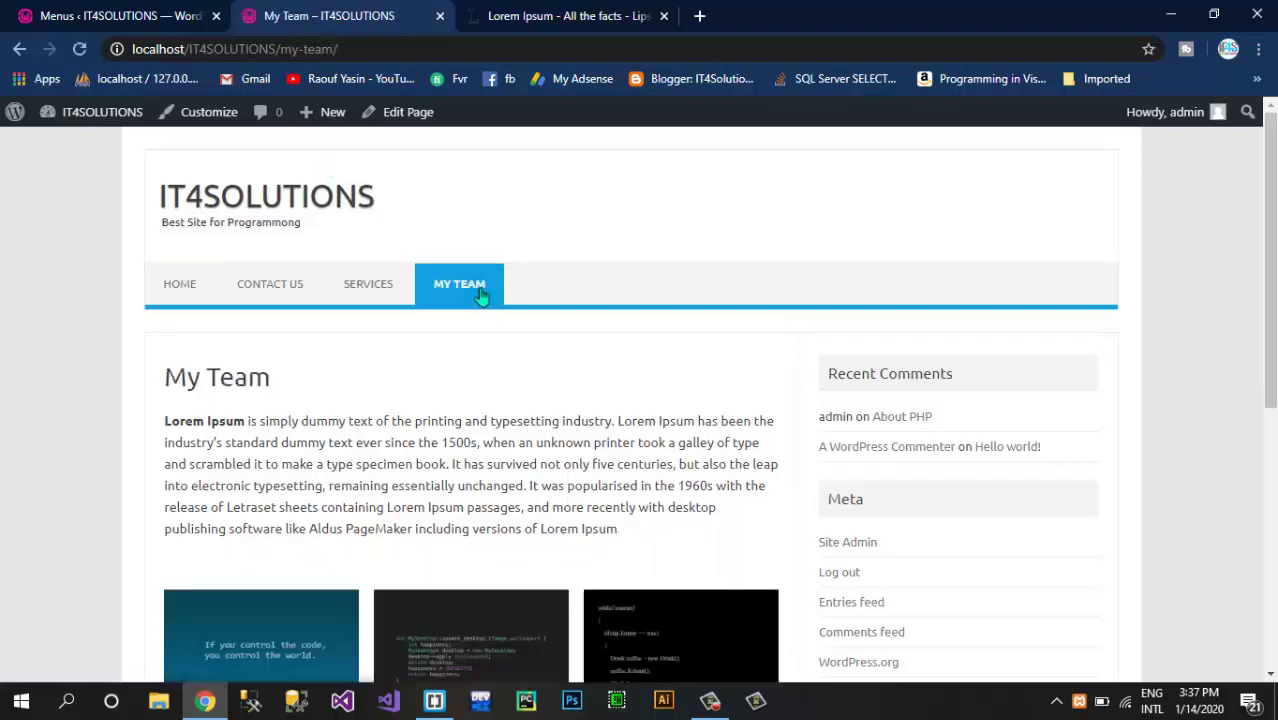
scroll(480, 291, down, 4)
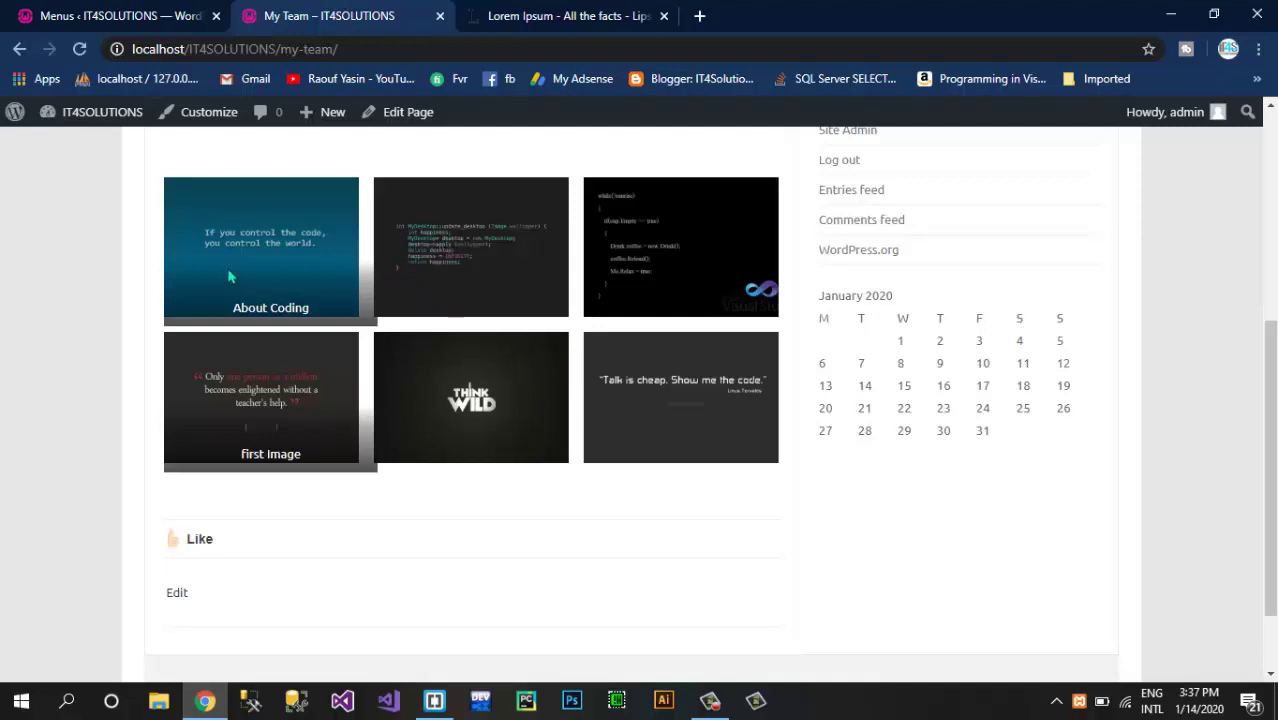
scroll(787, 426, up, 2)
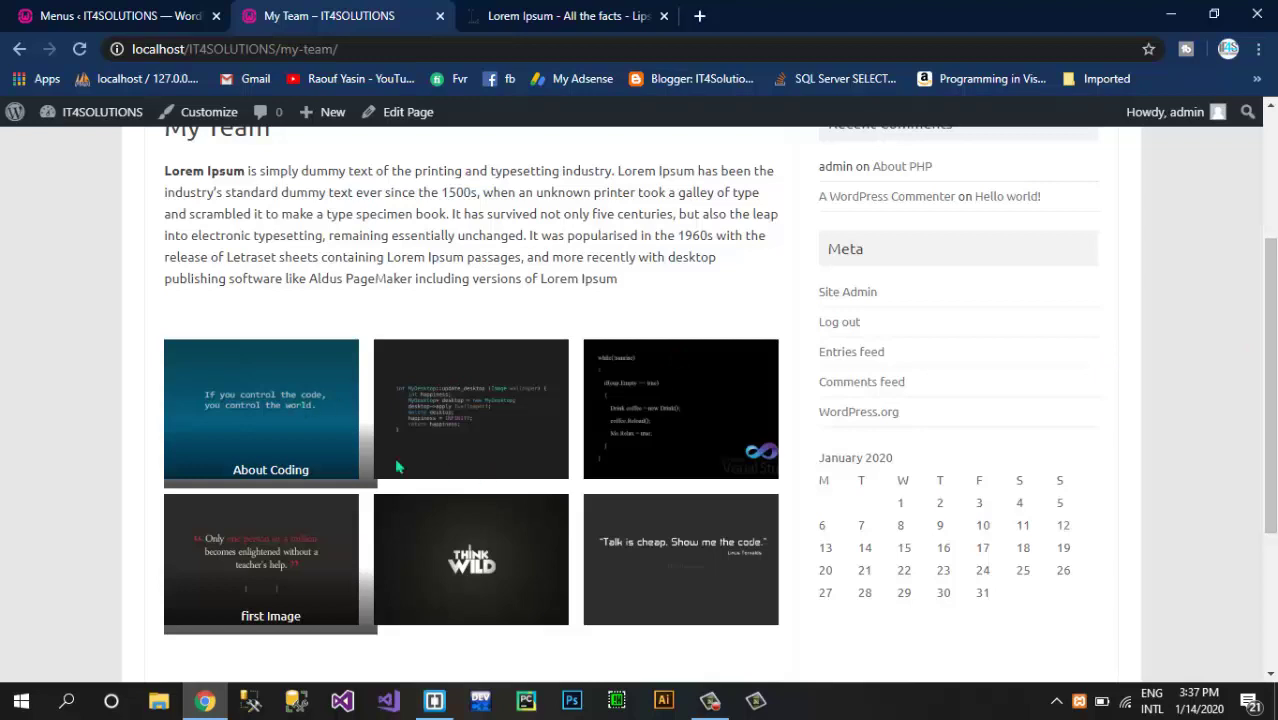
drag(313, 477, 208, 485)
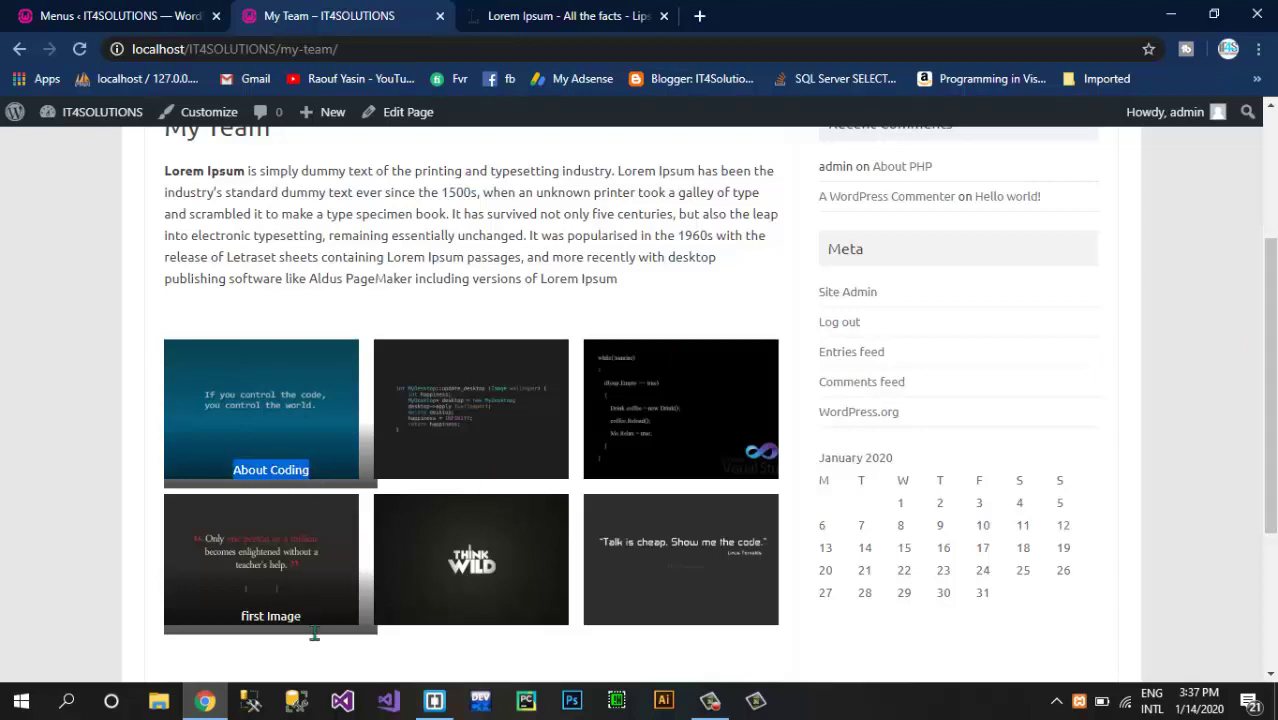
drag(314, 633, 233, 622)
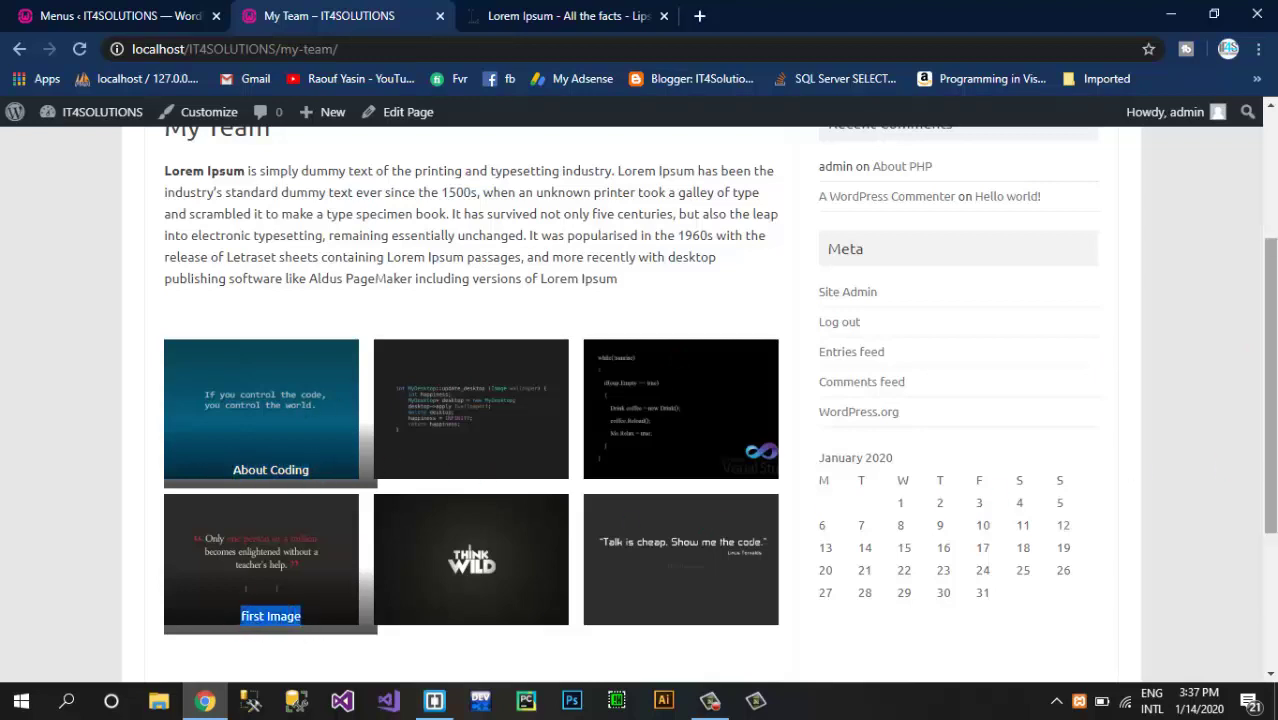
scroll(1241, 420, up, 4)
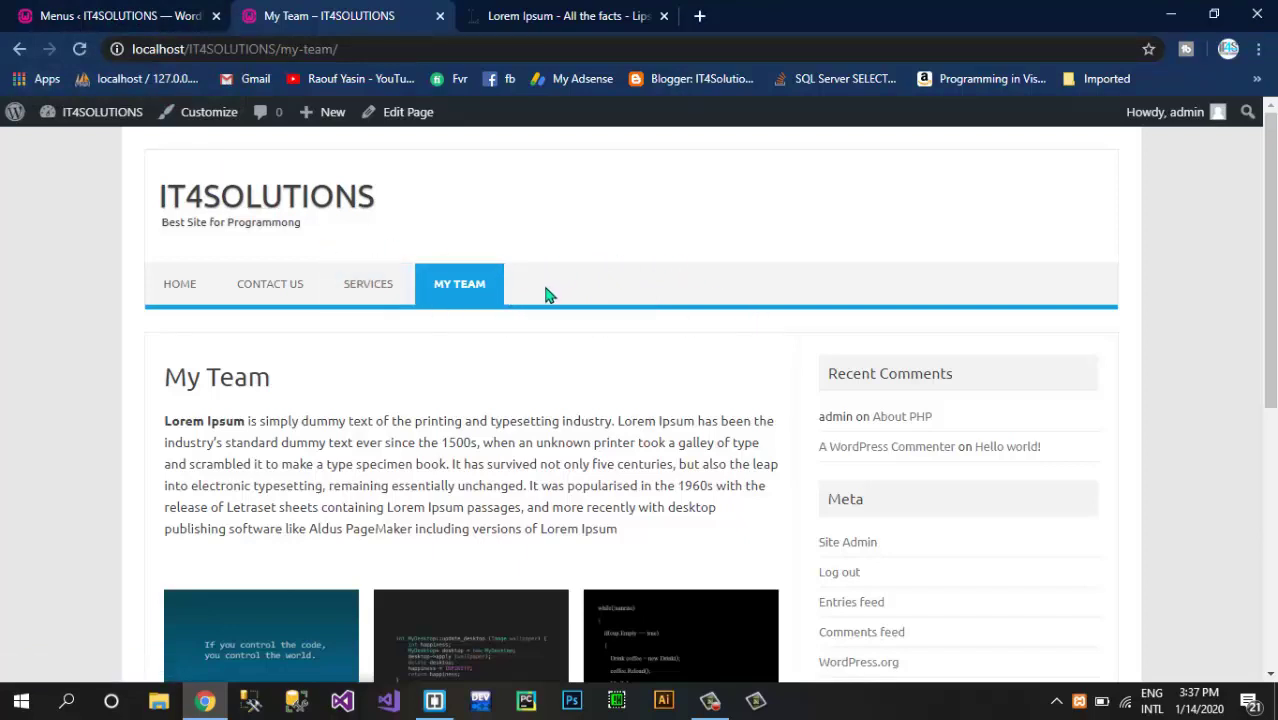
click(86, 15)
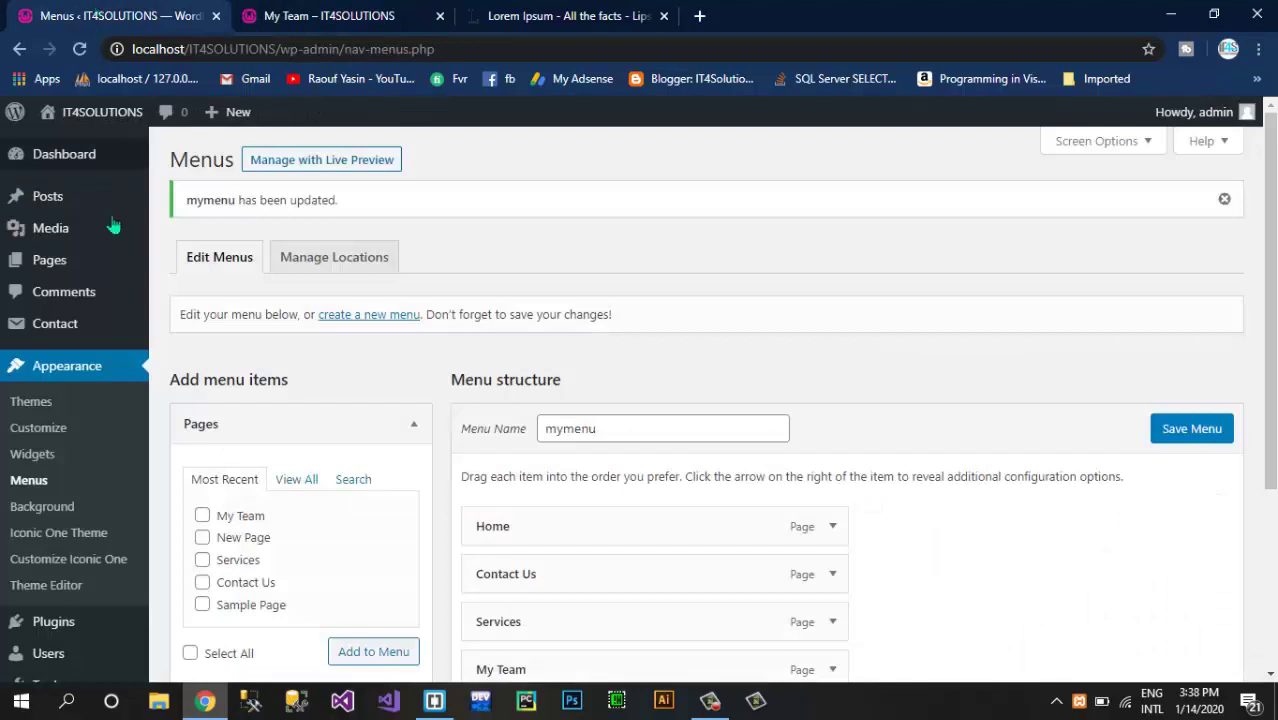
Save mymenu with auto-adding of new top-level pages enabled, then start a new blank page.
click(45, 481)
scroll(585, 414, down, 2)
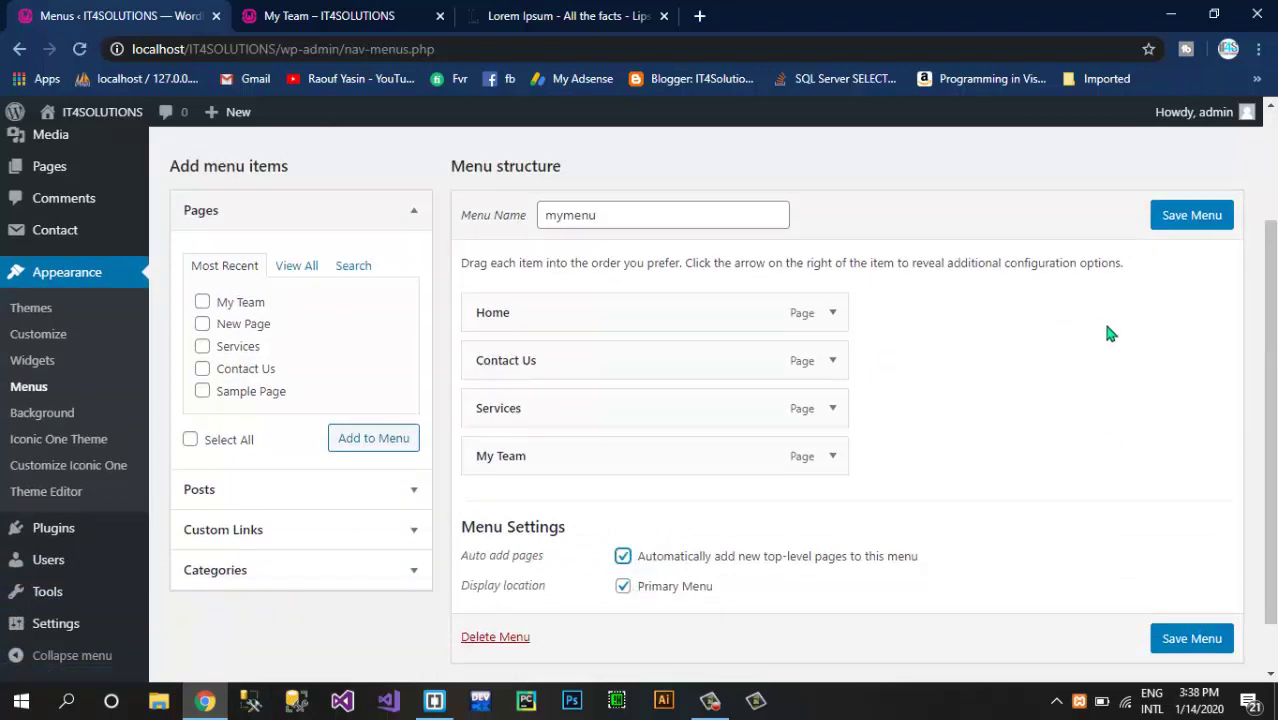
click(1156, 214)
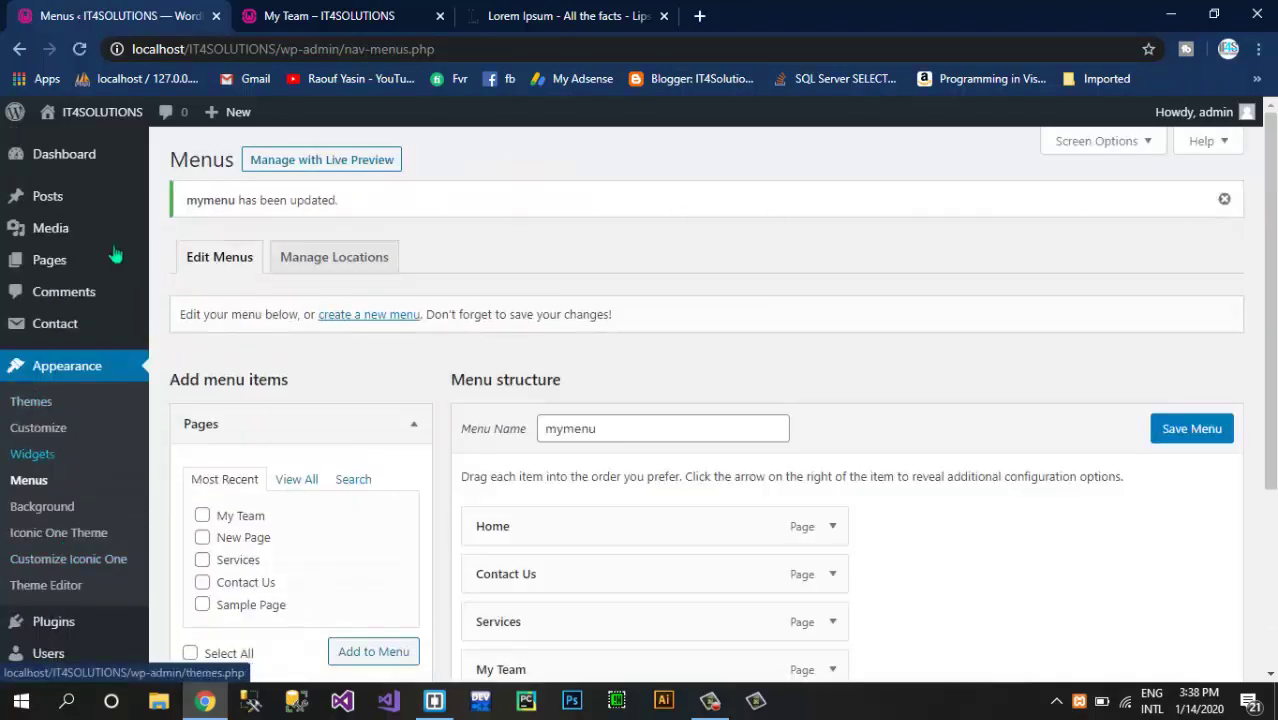
click(52, 260)
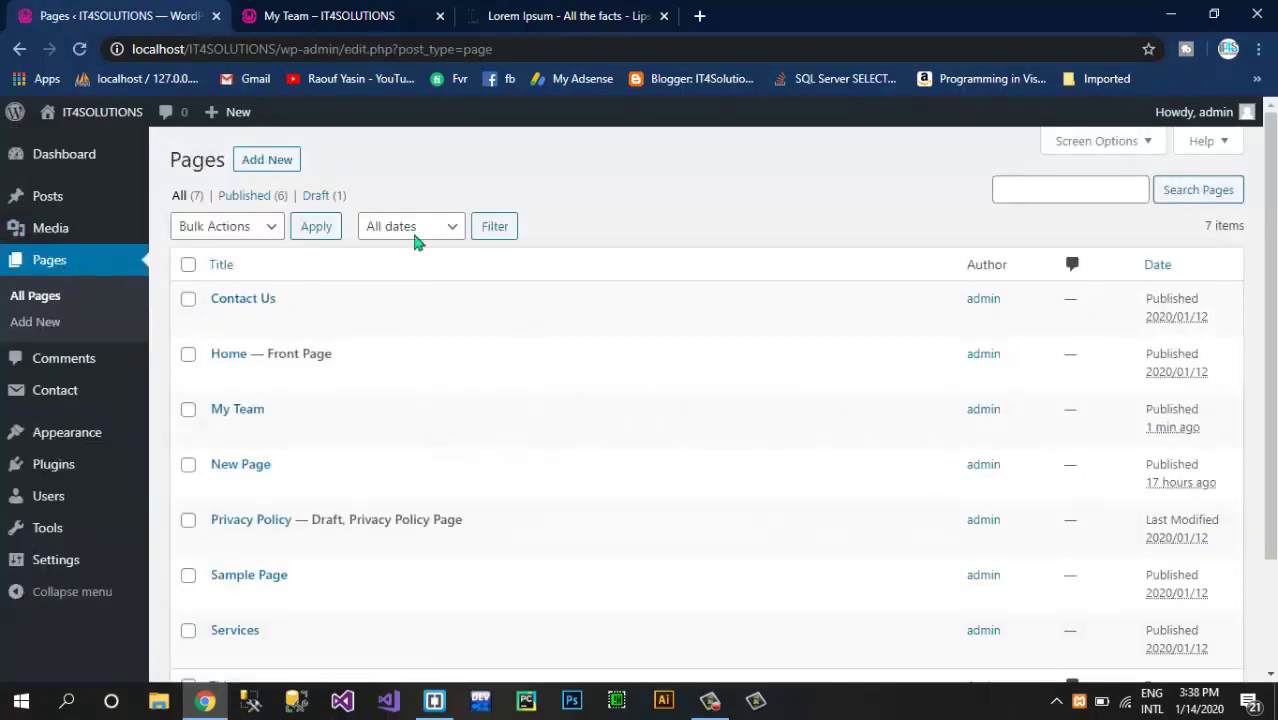
click(287, 166)
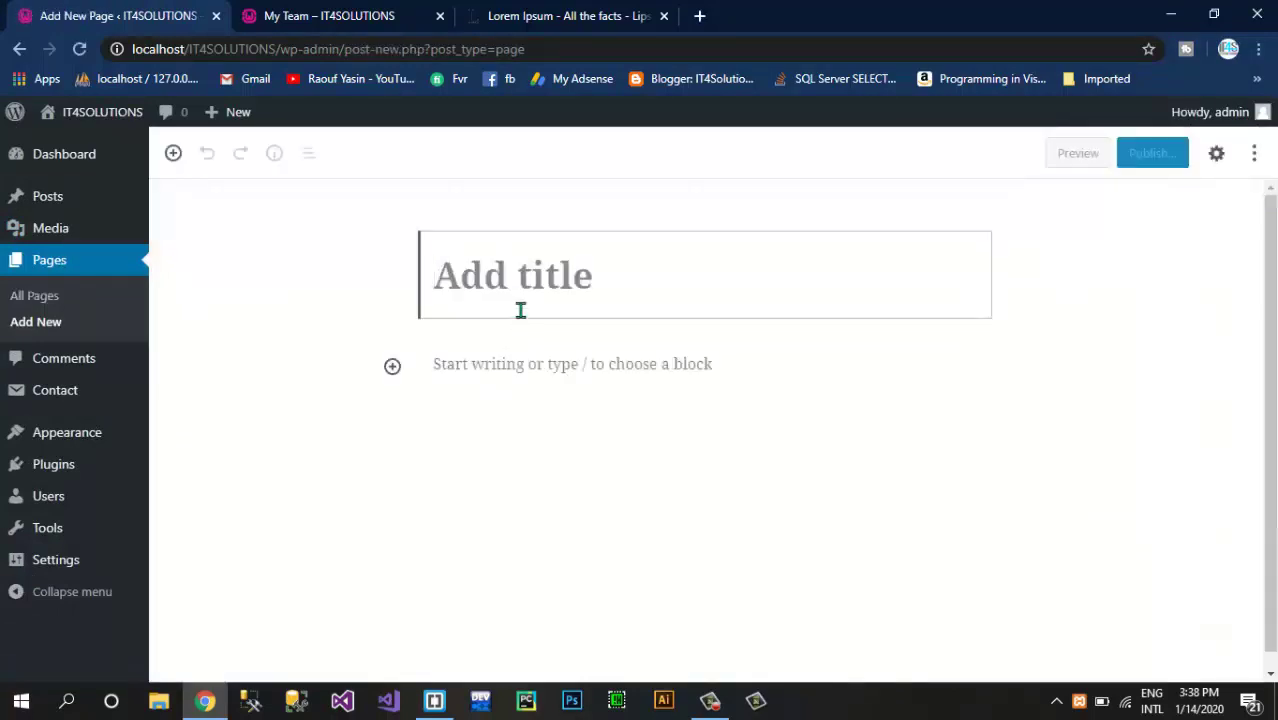
Type the page title 'About Us', correcting the mistyped last letter.
text(About)
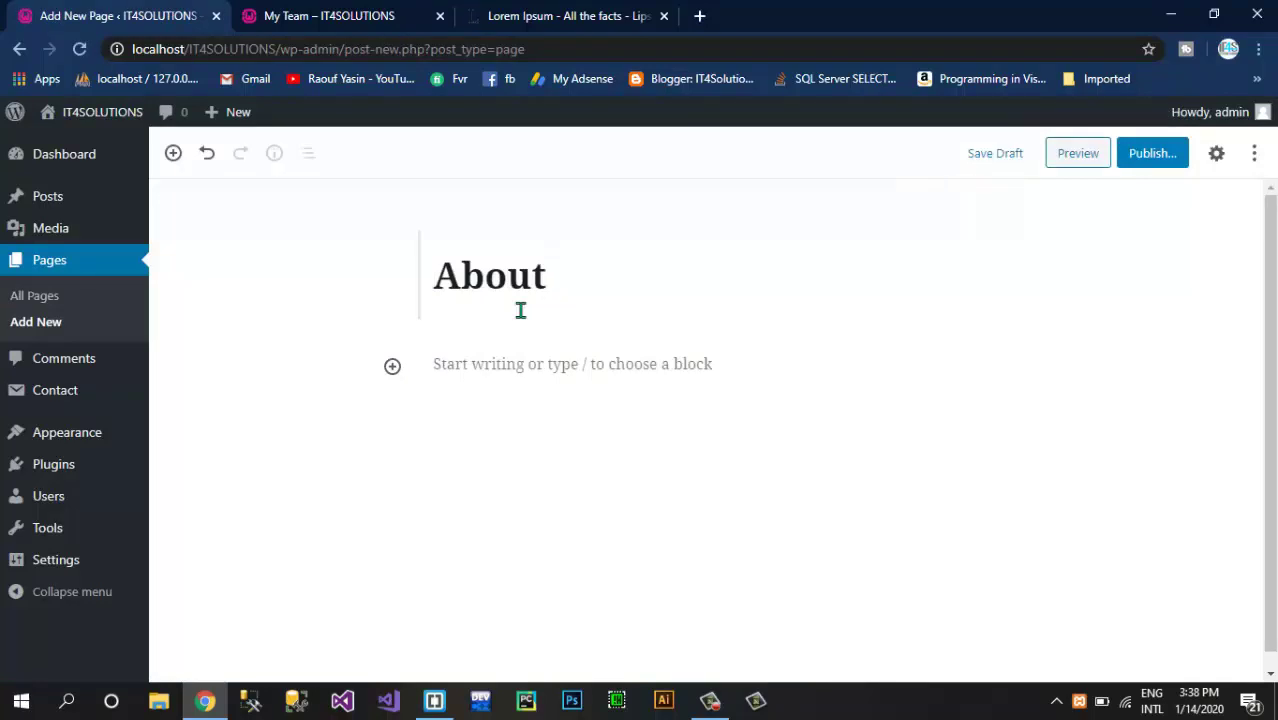
text( Ud)
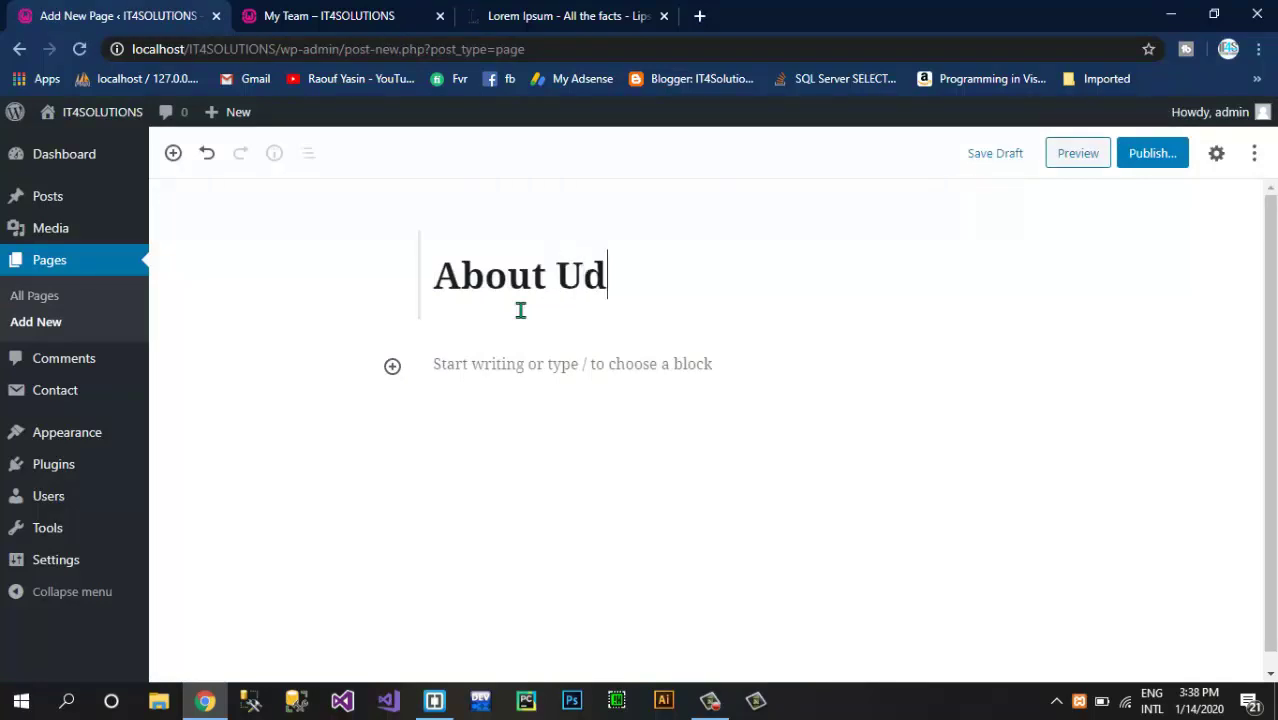
key(BackSpace)
text(s)
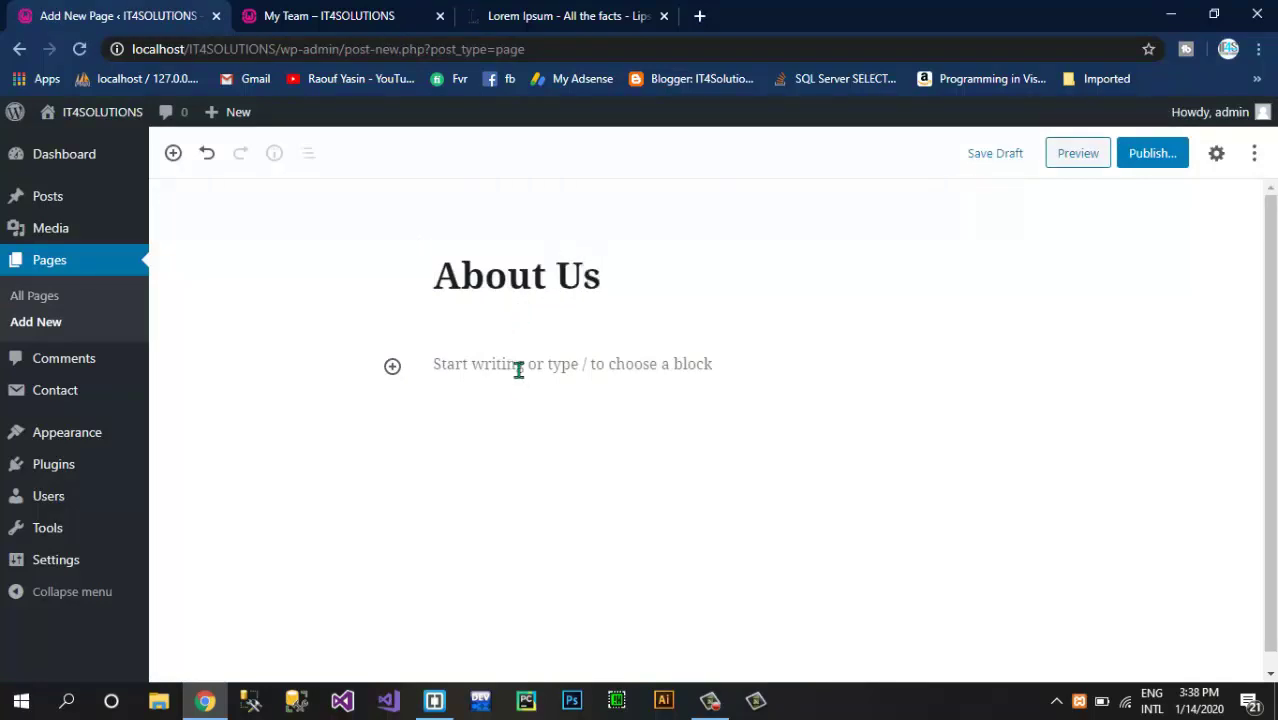
Paste the Lorem Ipsum text into the body paragraph and move the caret between title and paragraph.
click(521, 370)
text(Lorem Ipsum is simply dummy text of the printing and typesetting industry. Lorem Ipsum has been the industry's standard dummy text ever since the 1500s, when an unknown printer took a galley of type and scrambled it to make a type specimen book. It has survived not only five centuries, but also the leap into electronic typesetting, remaining essentially unchanged. It was popularised in the 1960s with the release of Letraset sheets containing Lorem Ipsum passages, and more recently with desktop publishing software like Aldus PageMaker including versions of Lorem Ipsum)
text(Lorem Ipsum is simply dummy text of the printing and typesetting industry. Lorem Ipsum has been the industry's standard dummy text ever since the 1500s, when an unknown printer took a galley of type and scrambled it to make a type specimen book. It has survived not only five centuries, but also the leap into electronic typesetting, remaining essentially unchanged. It was popularised in the 1960s with the release of Letraset sheets containing Lorem Ipsum passages, and more recently with desktop publishing software like Aldus PageMaker including versions of Lorem Ipsum)
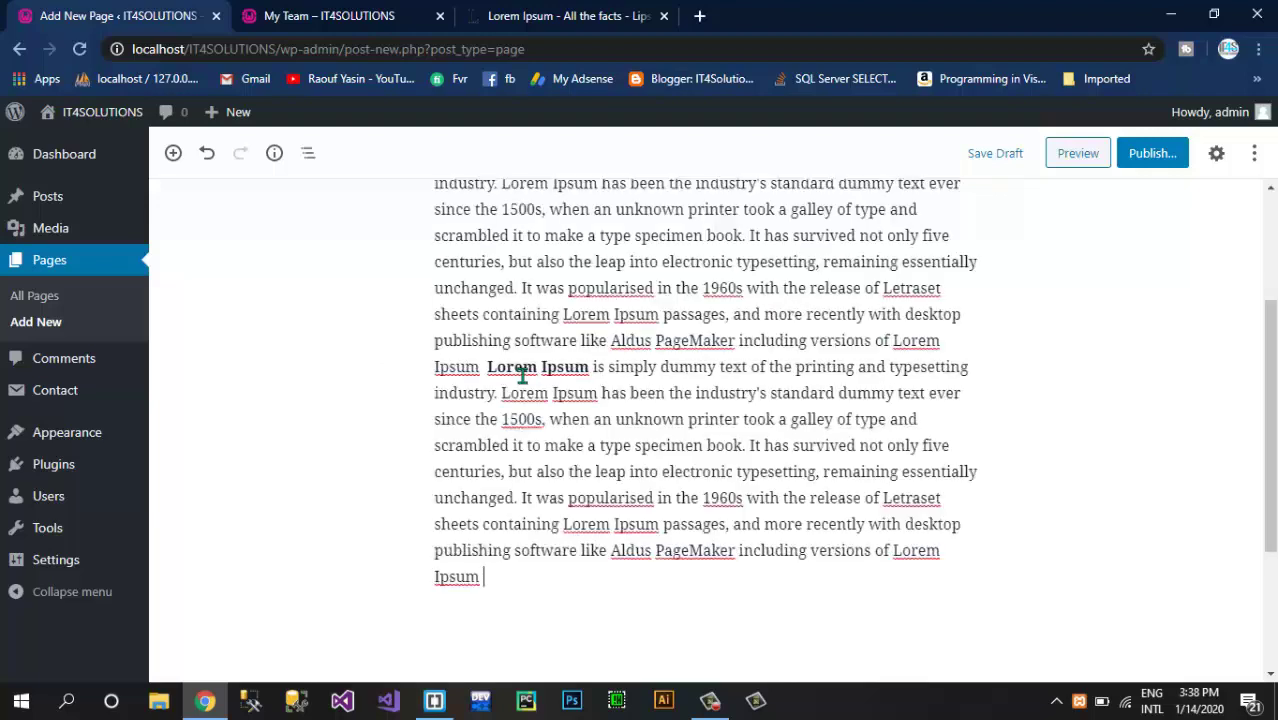
click(587, 263)
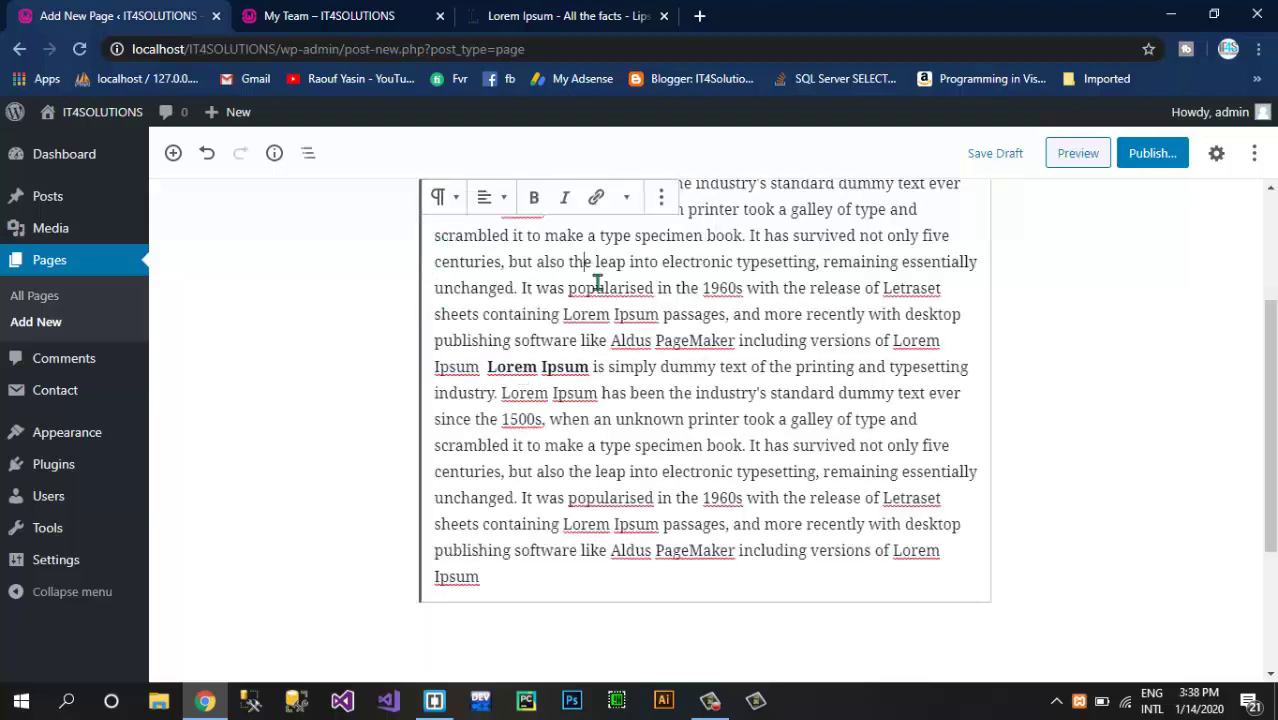
key(ctrl+Home)
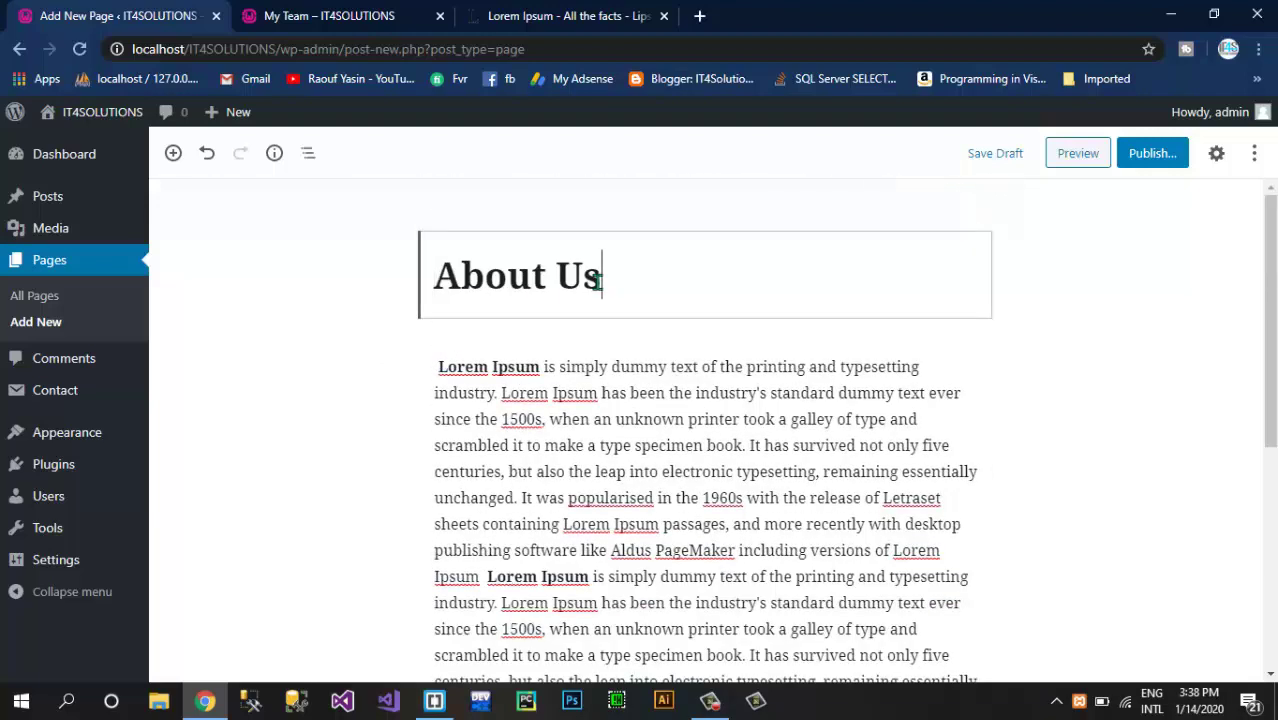
key(Right)
key(Down)
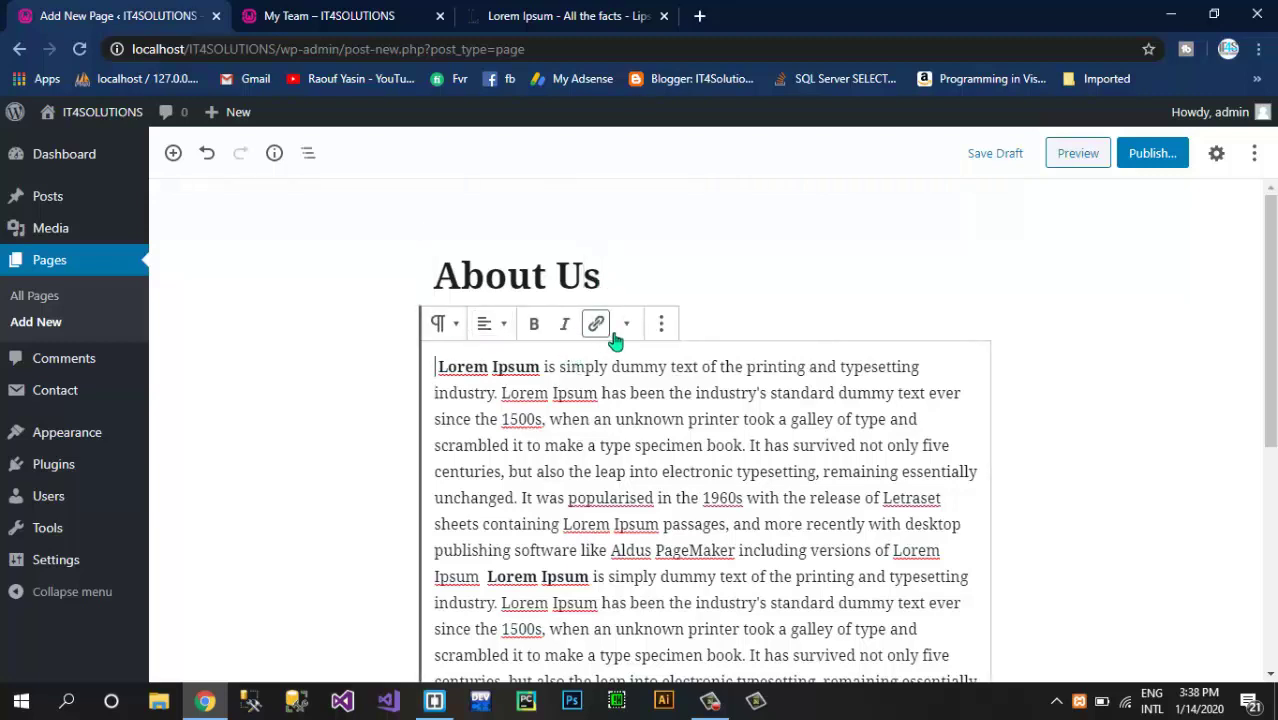
Browse the paragraph's extra formatting, link and block options menus, then bring up the block library.
click(626, 328)
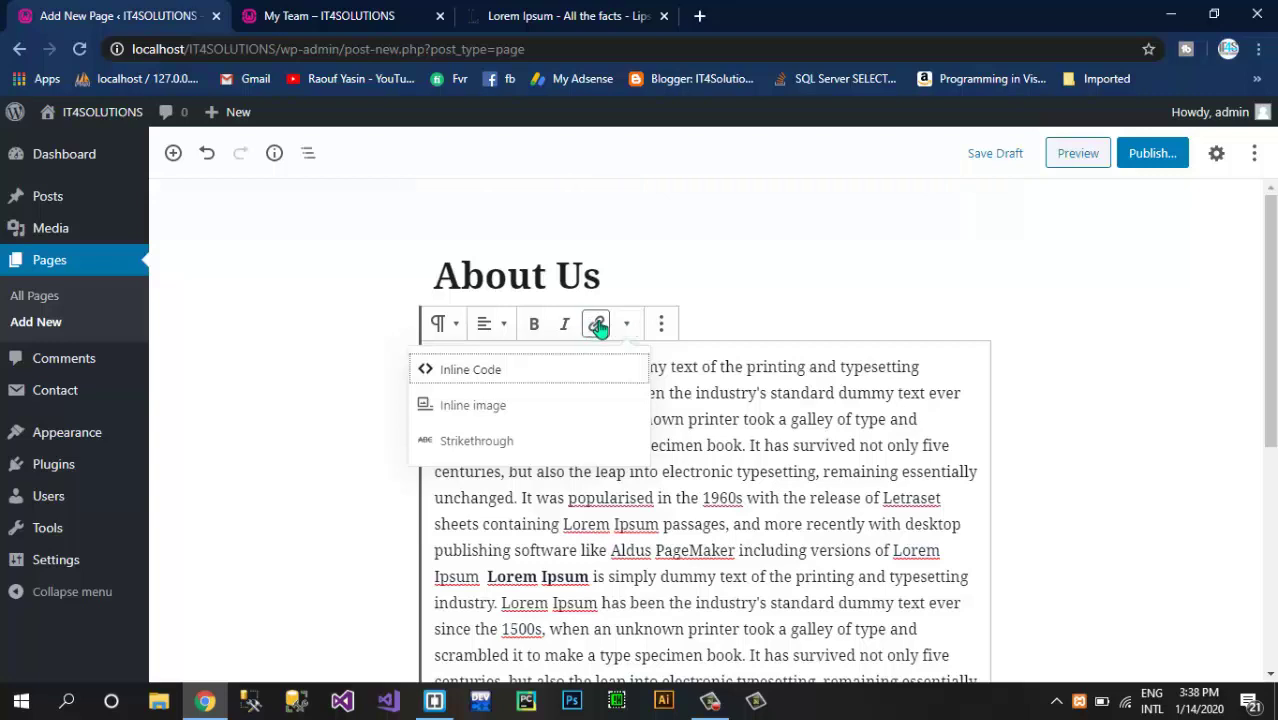
click(597, 325)
click(661, 325)
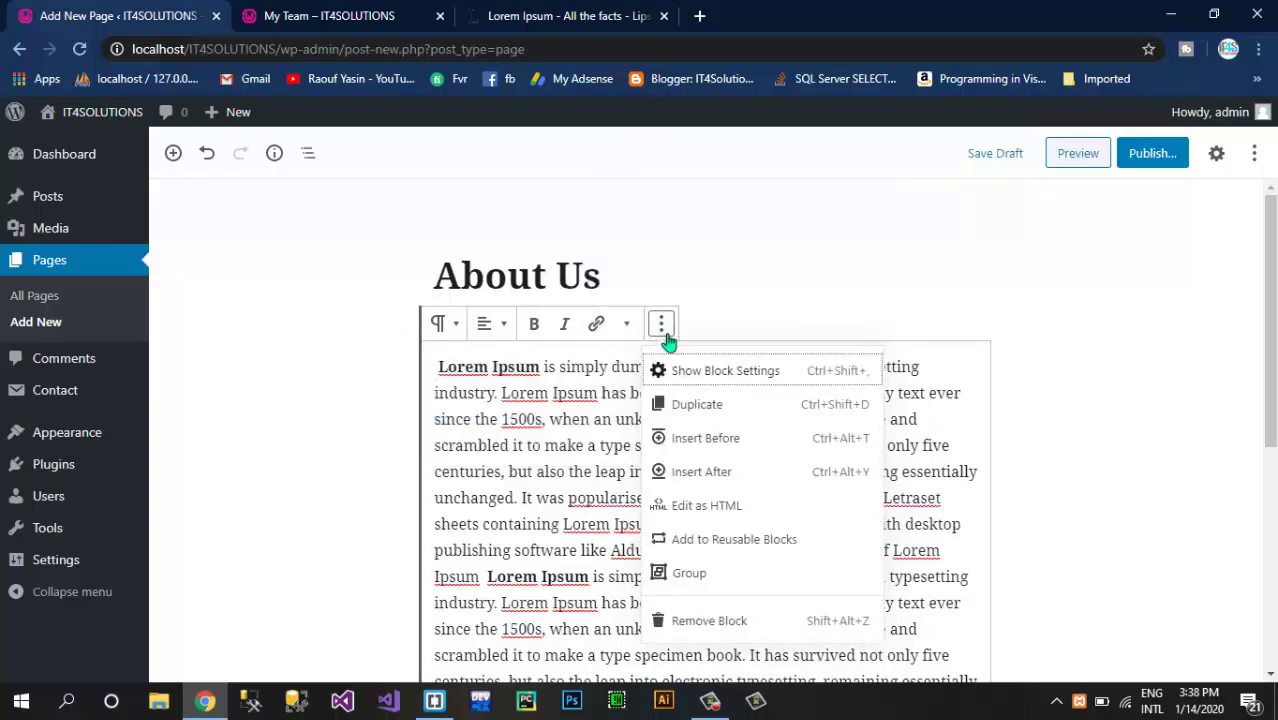
click(455, 372)
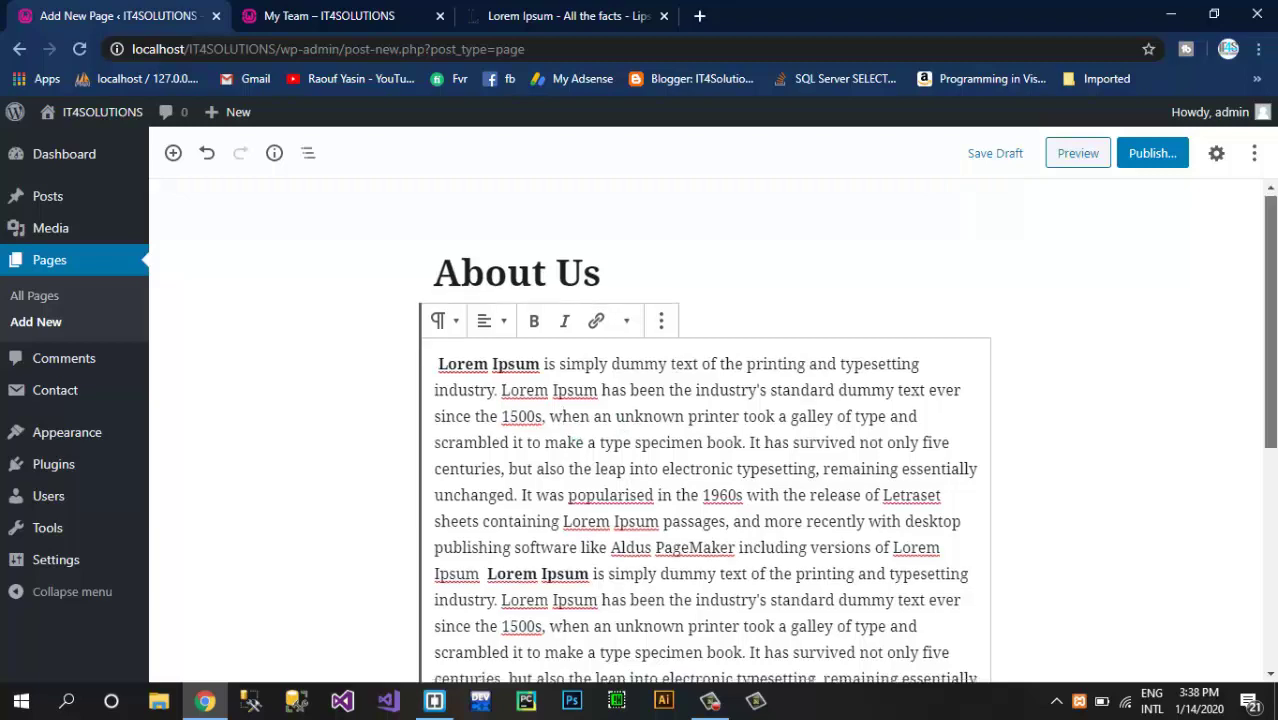
drag(1270, 330, 1044, 200)
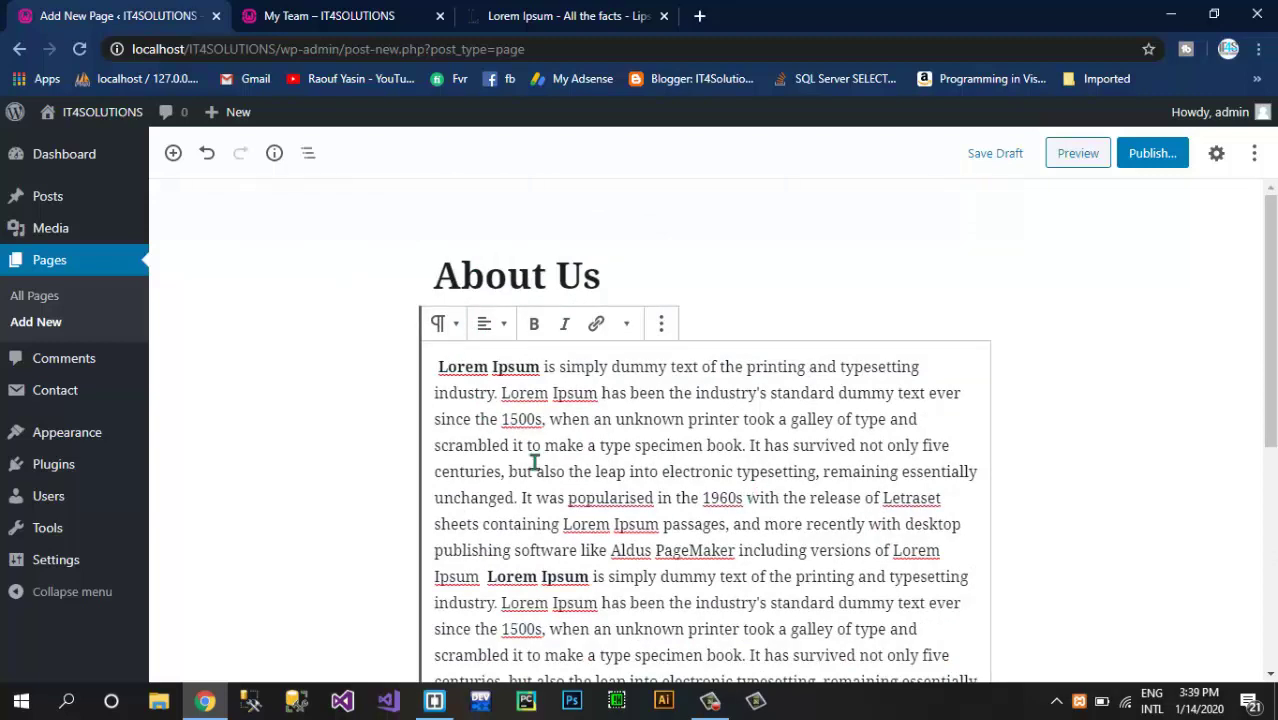
click(182, 156)
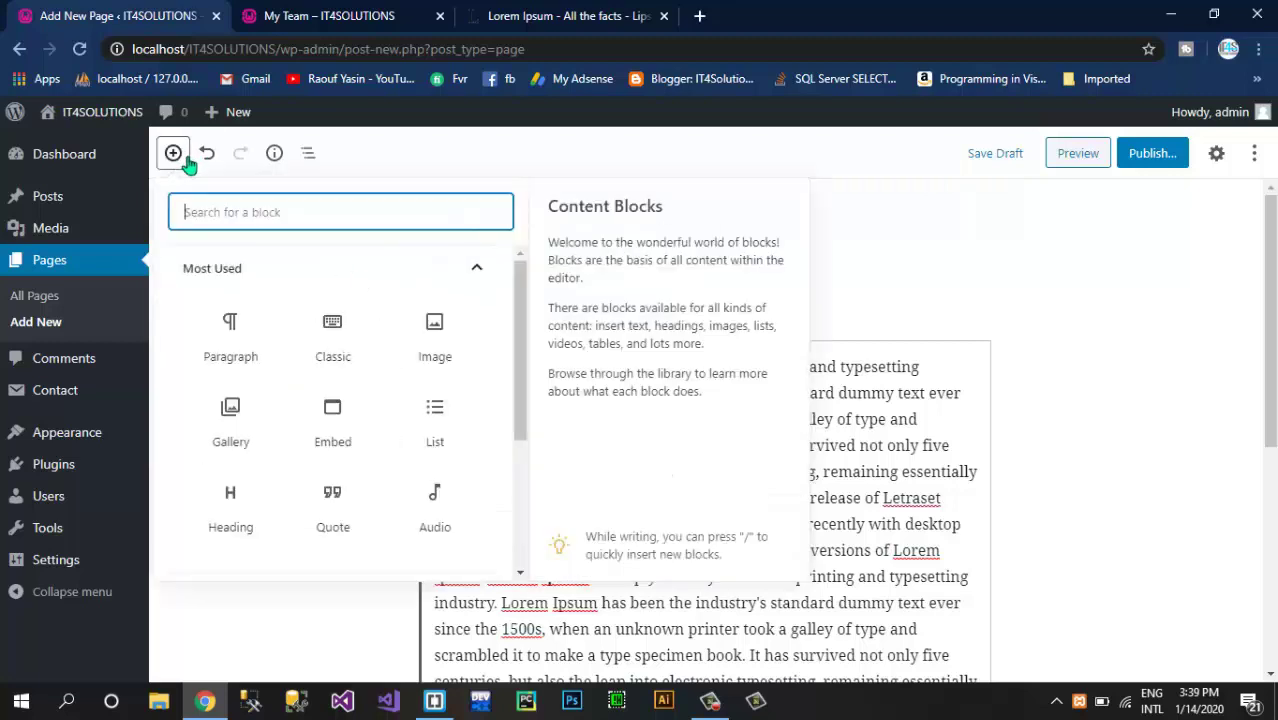
Add a Classic block, abandon it, and delete all the paragraph's Lorem Ipsum text.
click(330, 340)
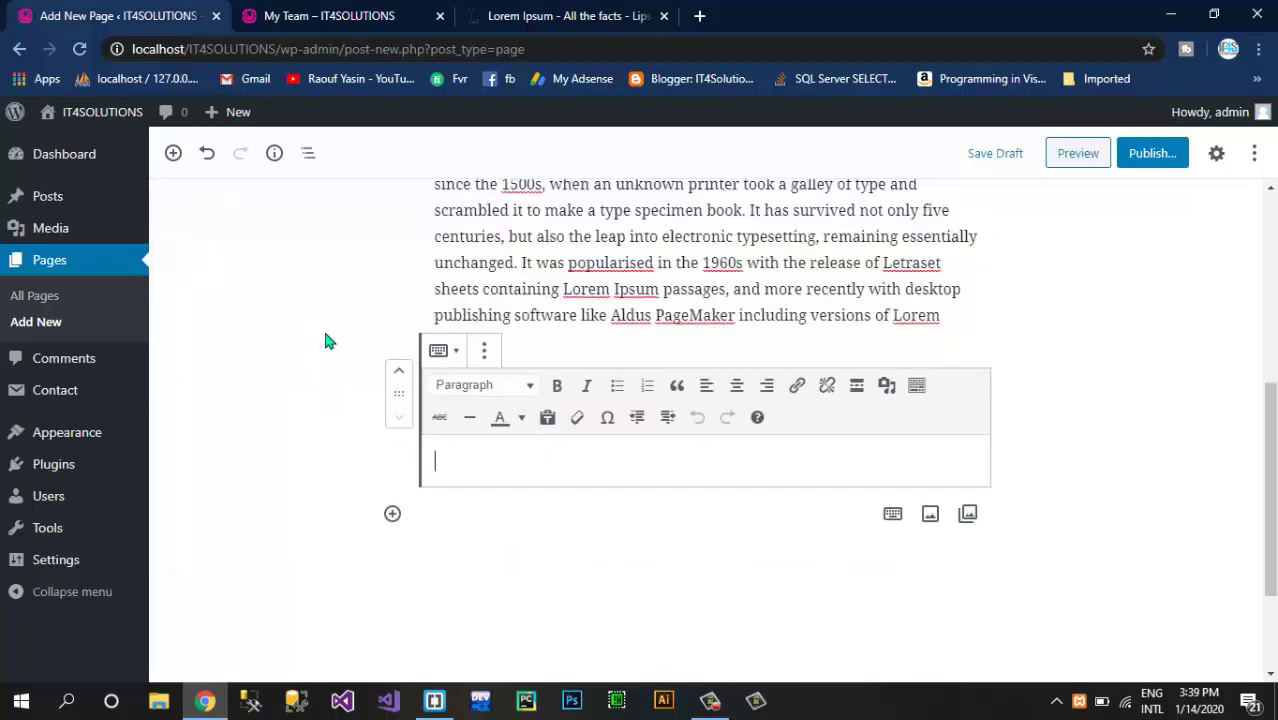
click(603, 290)
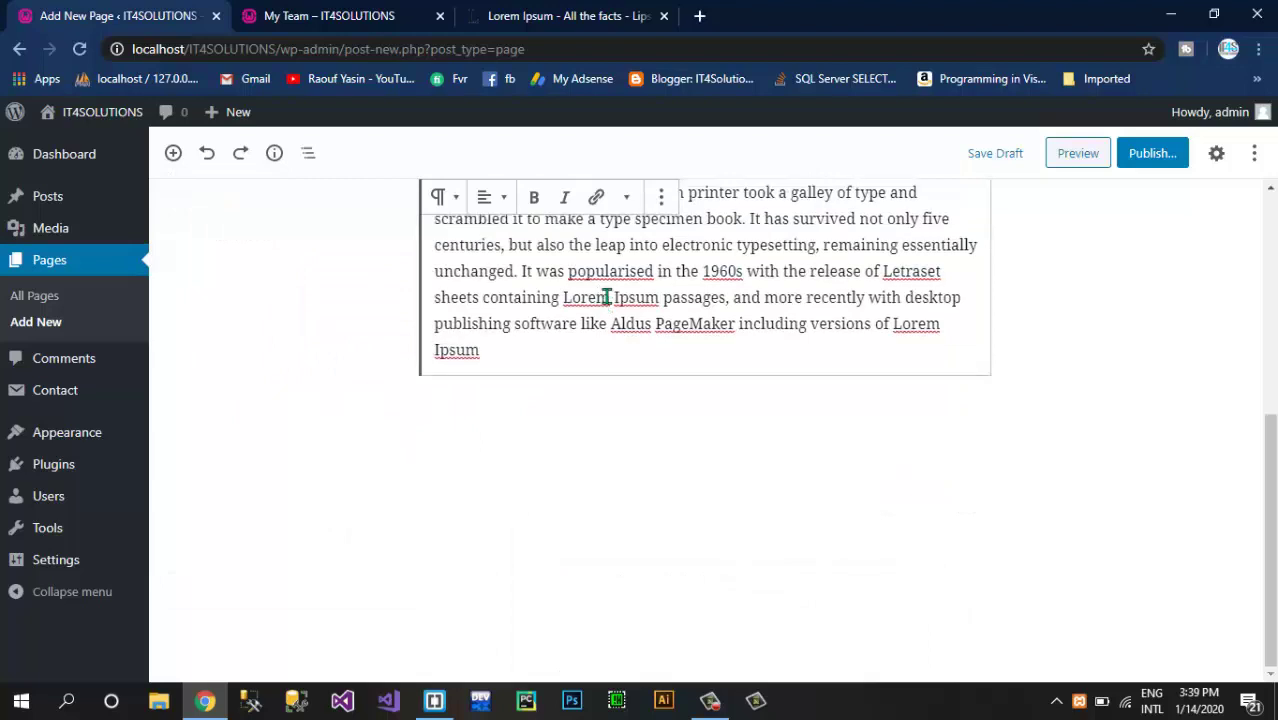
key(ctrl+Home)
key(ctrl+a)
key(BackSpace)
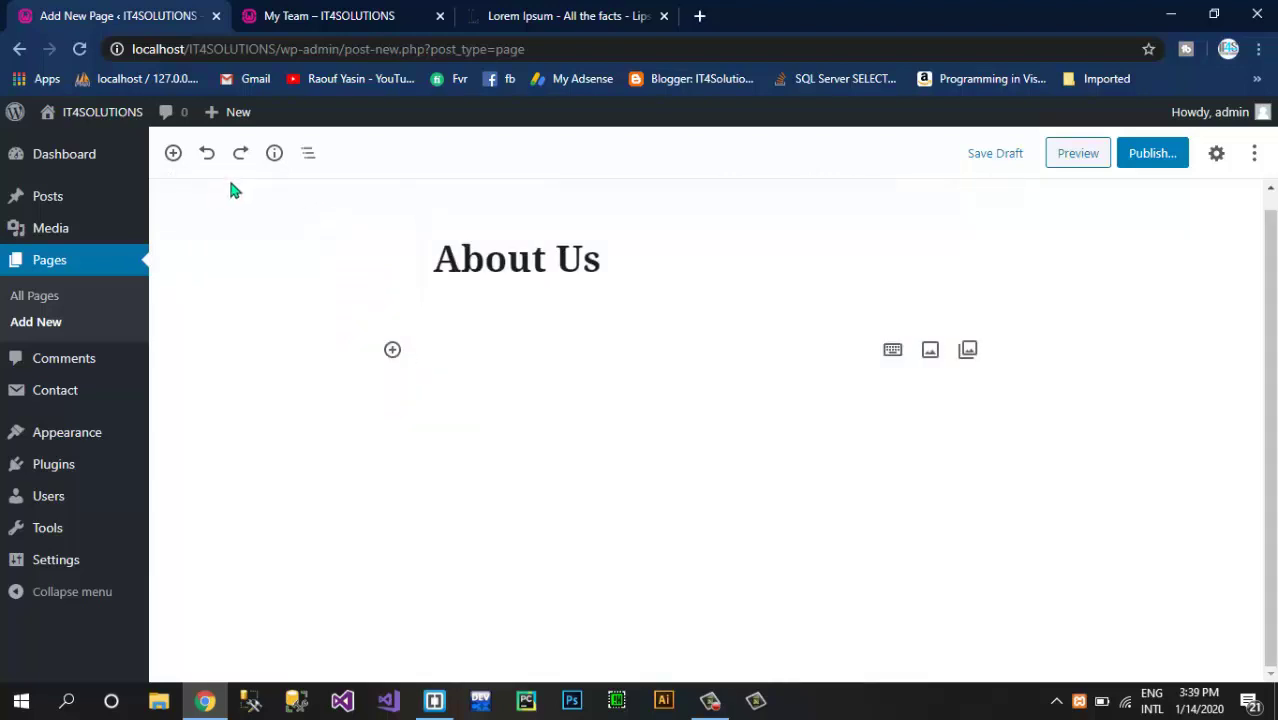
Insert a Classic block below About Us and paste two copies of the Lorem Ipsum text.
click(173, 153)
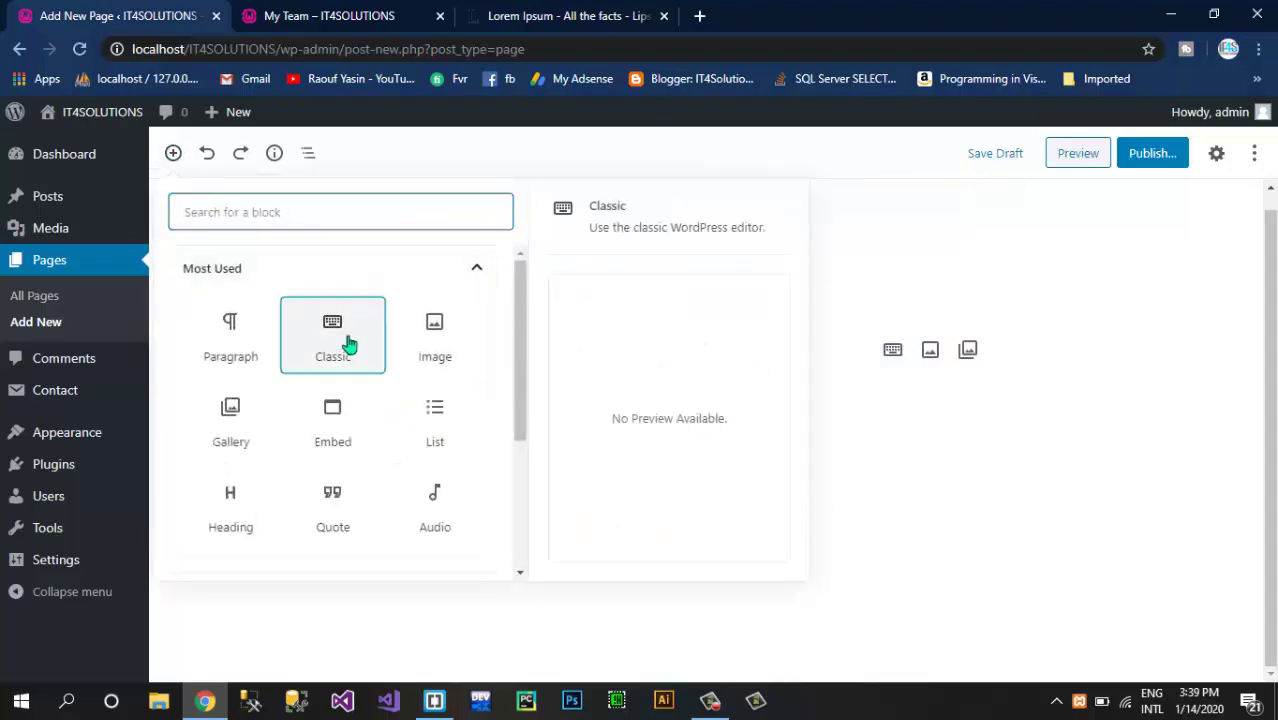
click(346, 340)
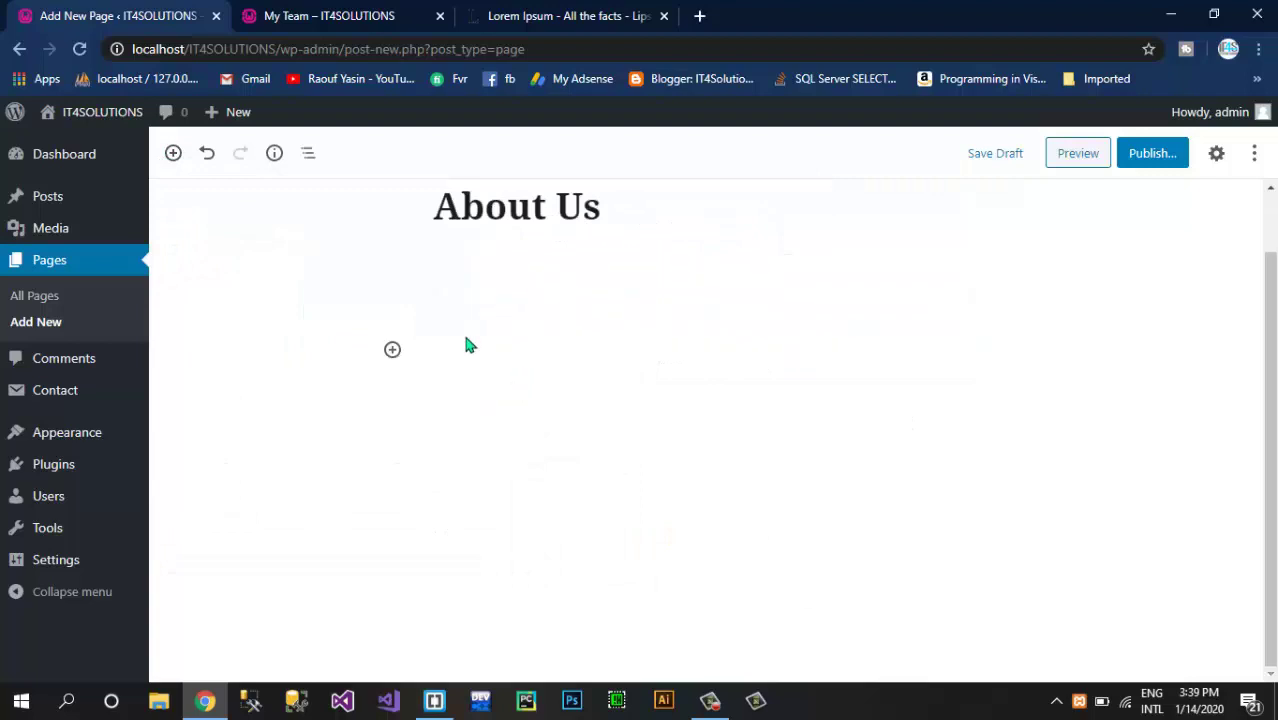
click(466, 348)
text(Lorem Ipsum is simply dummy text of the printing and typesetting industry. Lorem Ipsum has been the industry's standard dummy text ever since the 1500s, when an unknown printer took a galley of type and scrambled it to make a type specimen book. It has survived not only five centuries, but also the leap into electronic typesetting, remaining essentially unchanged. It was popularised in the 1960s with the release of Letraset sheets containing Lorem Ipsum passages, and more recently with desktop publishing software like Aldus PageMaker including versions of Lorem Ipsum.)
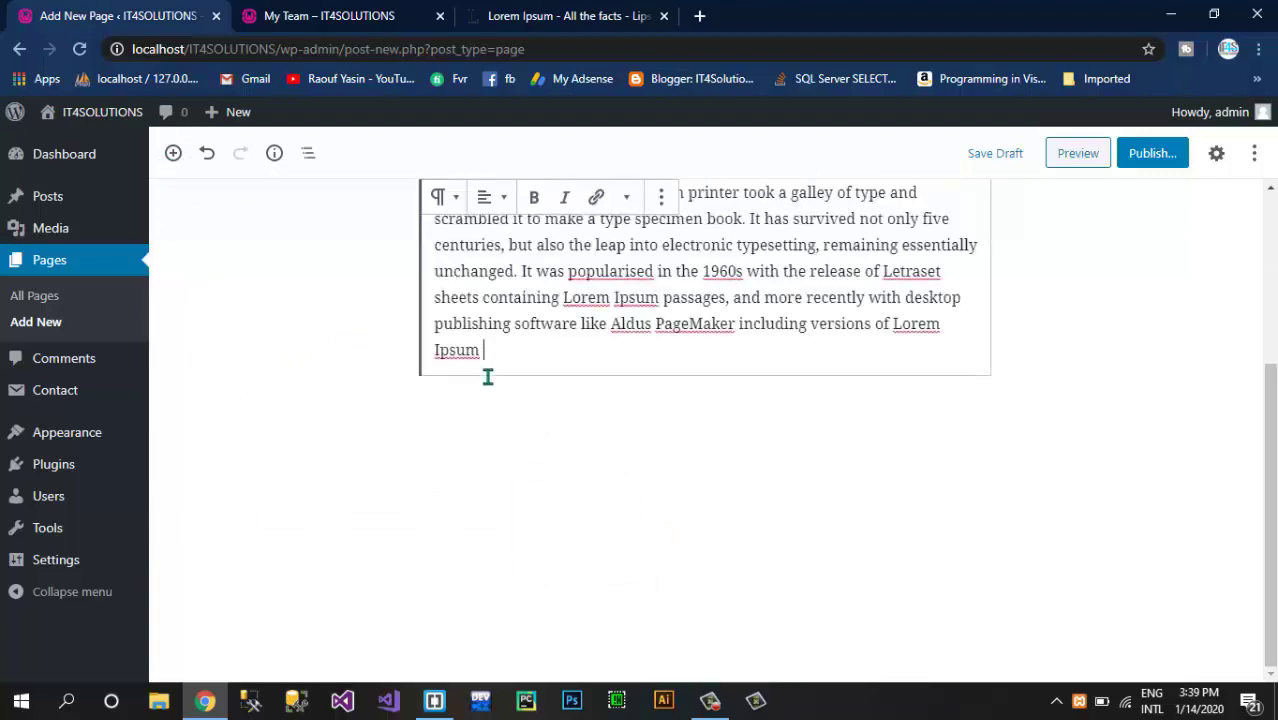
text(Lorem Ipsum is simply dummy text of the printing and typesetting industry. Lorem Ipsum has been the industry's standard dummy text ever since the 1500s, when an unknown printer took a galley of type and scrambled it to make a type specimen book. It has survived not only five centuries, but also the leap into electronic typesetting, remaining essentially unchanged. It was popularised in the 1960s with the release of Letraset sheets containing Lorem Ipsum passages, and more recently with desktop publishing software like Aldus PageMaker including versions of Lorem Ipsum)
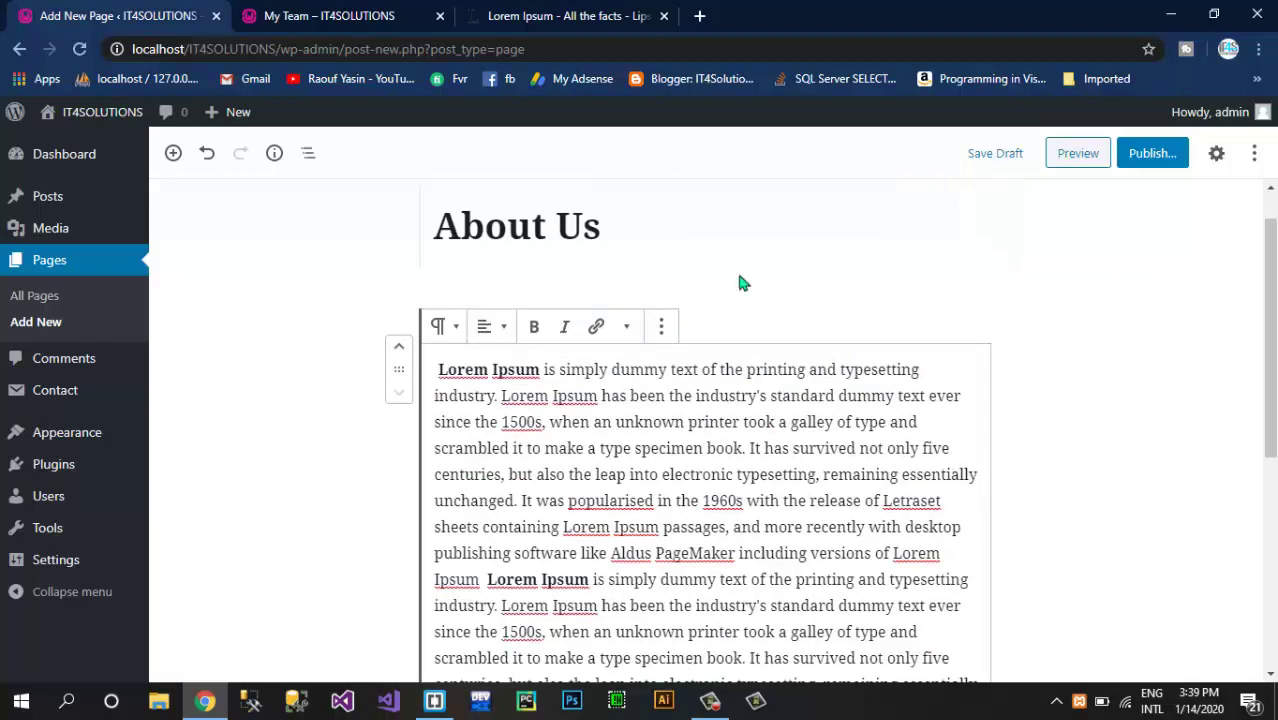
Transform the paragraph into a Verse block, then undo everything back to an empty body.
click(444, 327)
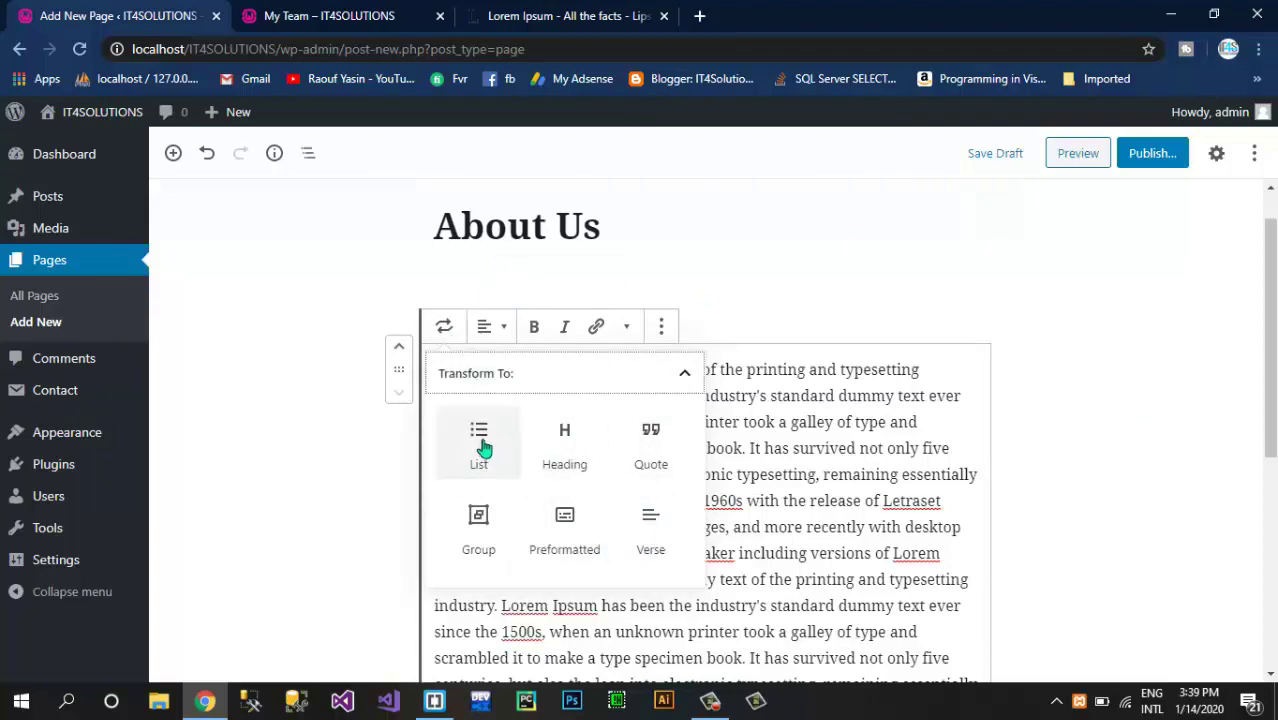
click(651, 527)
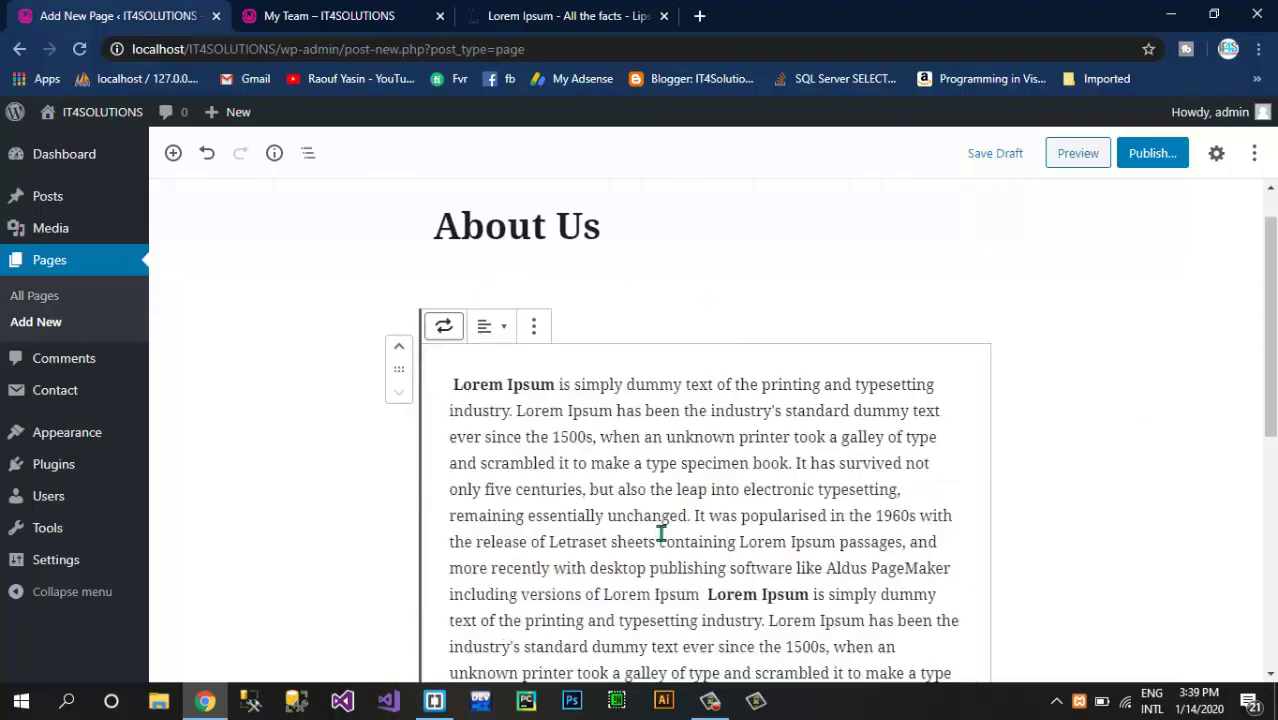
drag(1269, 340, 1269, 385)
scroll(1255, 413, down, 1)
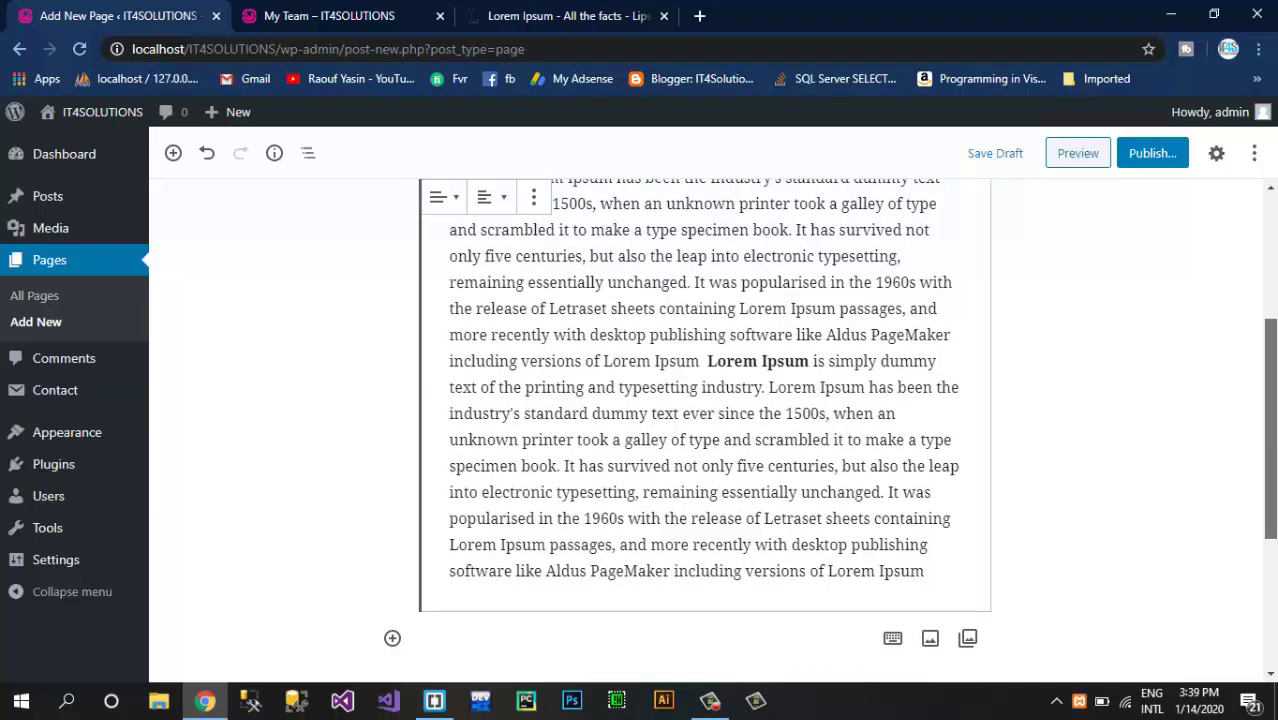
scroll(1255, 413, up, 2)
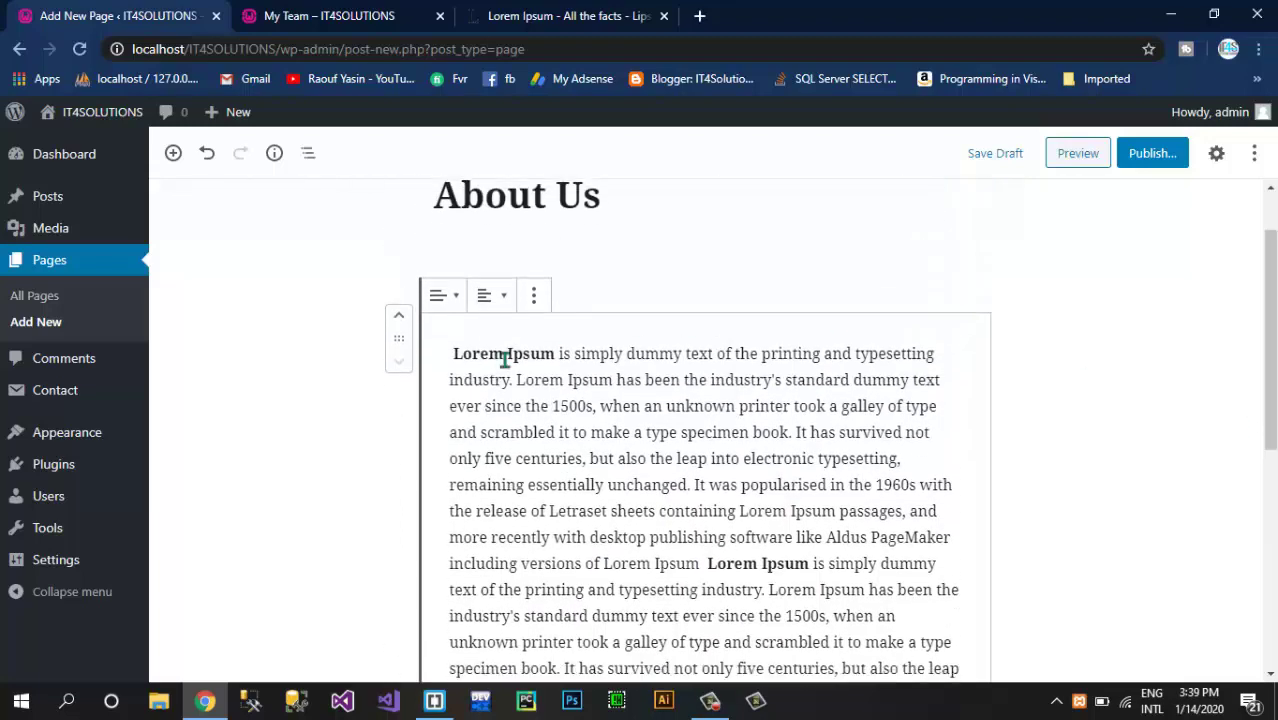
key(ctrl+z)
key(ctrl+z)
key(ctrl+z)
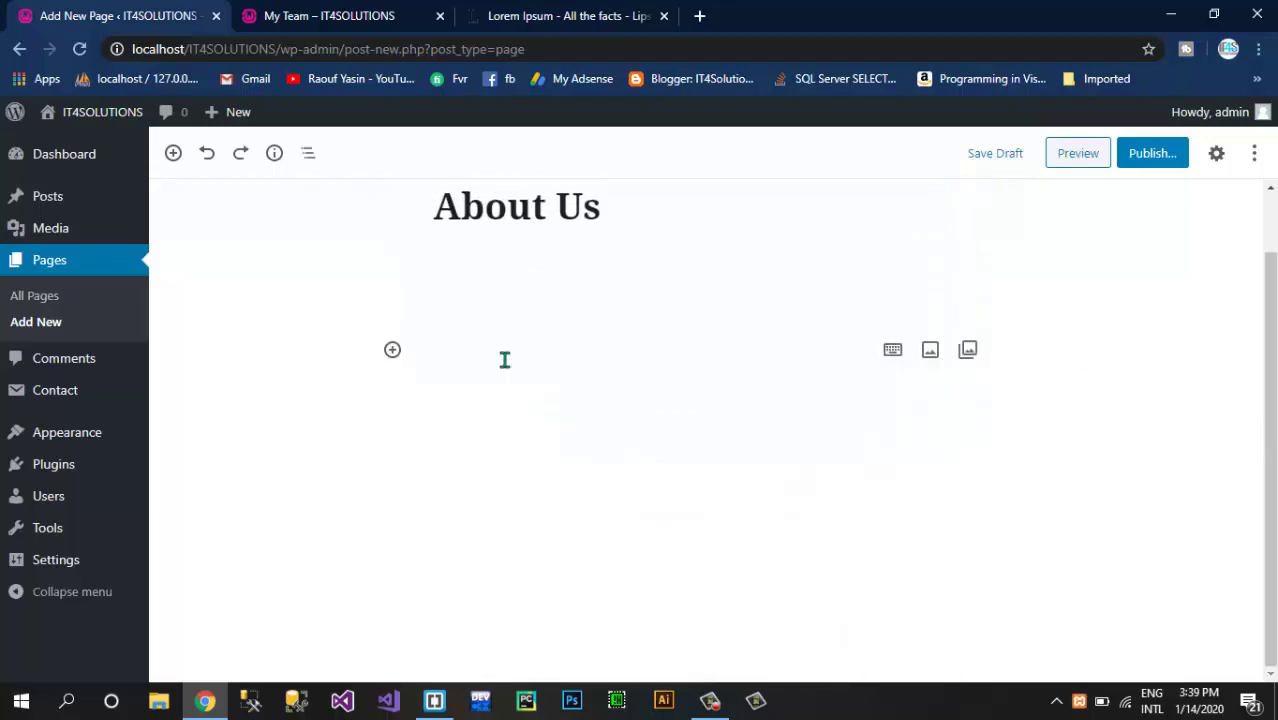
Add a Classic block under About Us with two pasted Lorem Ipsum copies, justified via Alt+Shift+J.
click(173, 152)
click(334, 347)
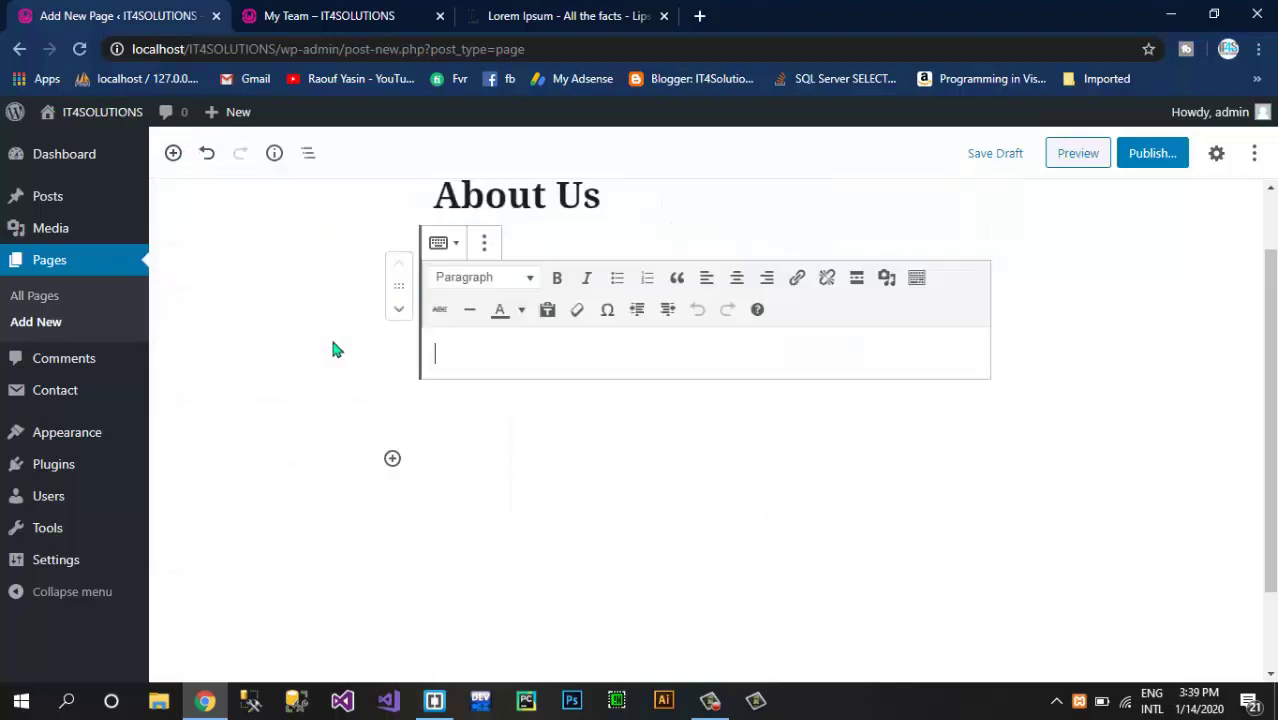
text(Lorem Ipsum is simply dummy text of the printing and typesetting industry. Lorem Ipsum has been the industry's standard dummy text ever since the 1500s, when an unknown printer took a galley of type and scrambled it to make a type specimen book. It has survived not only five centuries, but also the leap into electronic typesetting, remaining essentially unchanged. It was popularised in the 1960s with the release of Letraset sheets containing Lorem Ipsum passages, and more recently with desktop publishing software like Aldus PageMaker including versions of Lorem Ipsum)
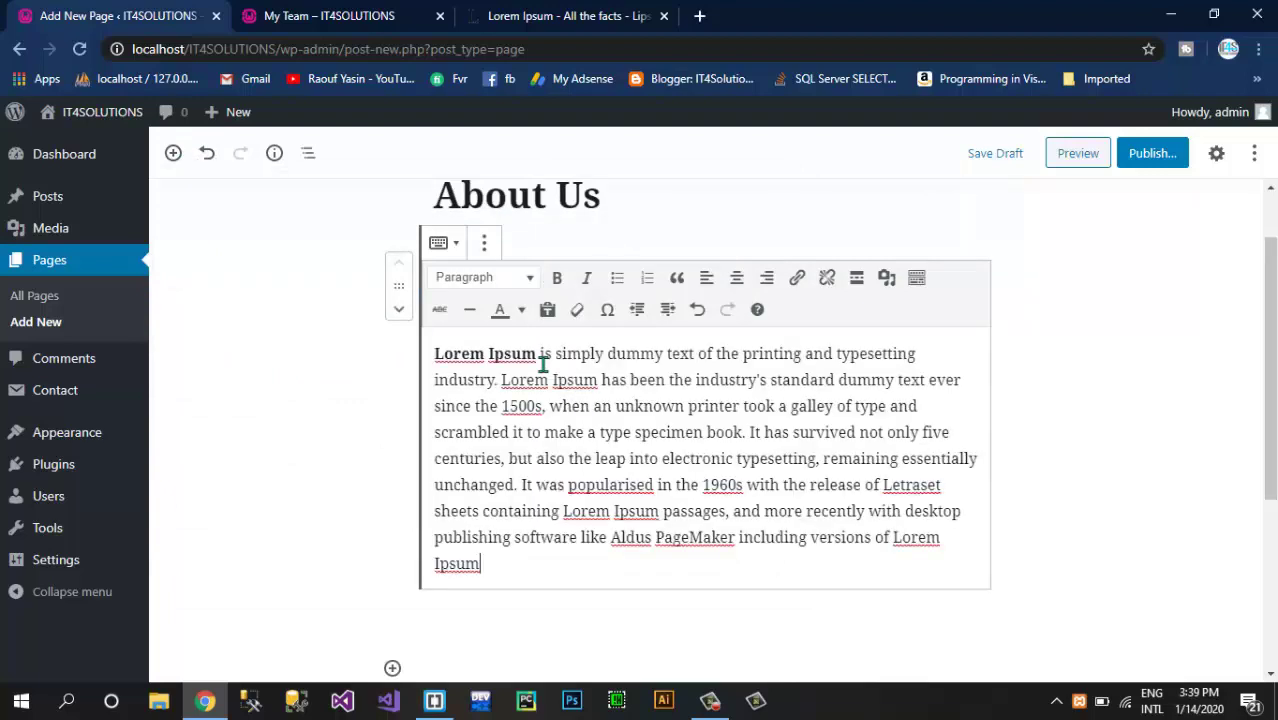
text(Lorem Ipsum is simply dummy text of the printing and typesetting industry. Lorem Ipsum has been the industry's standard dummy text ever since the 1500s, when an unknown printer took a galley of type and scrambled it to make a type specimen book. It has survived not only five centuries, but also the leap into electronic typesetting, remaining essentially unchanged. It was popularised in the 1960s with the release of Letraset sheets containing Lorem Ipsum passages, and more recently with desktop publishing software like Aldus PageMaker including versions of Lorem Ipsum)
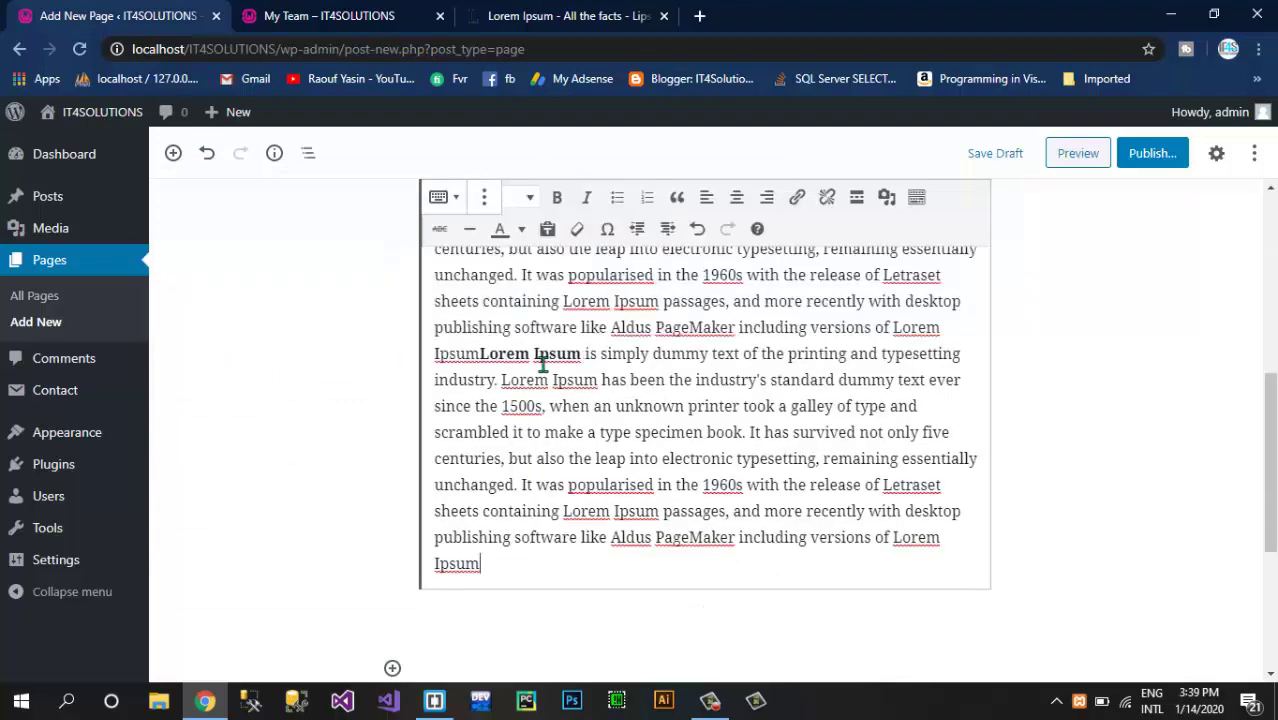
key(alt+shift+j)
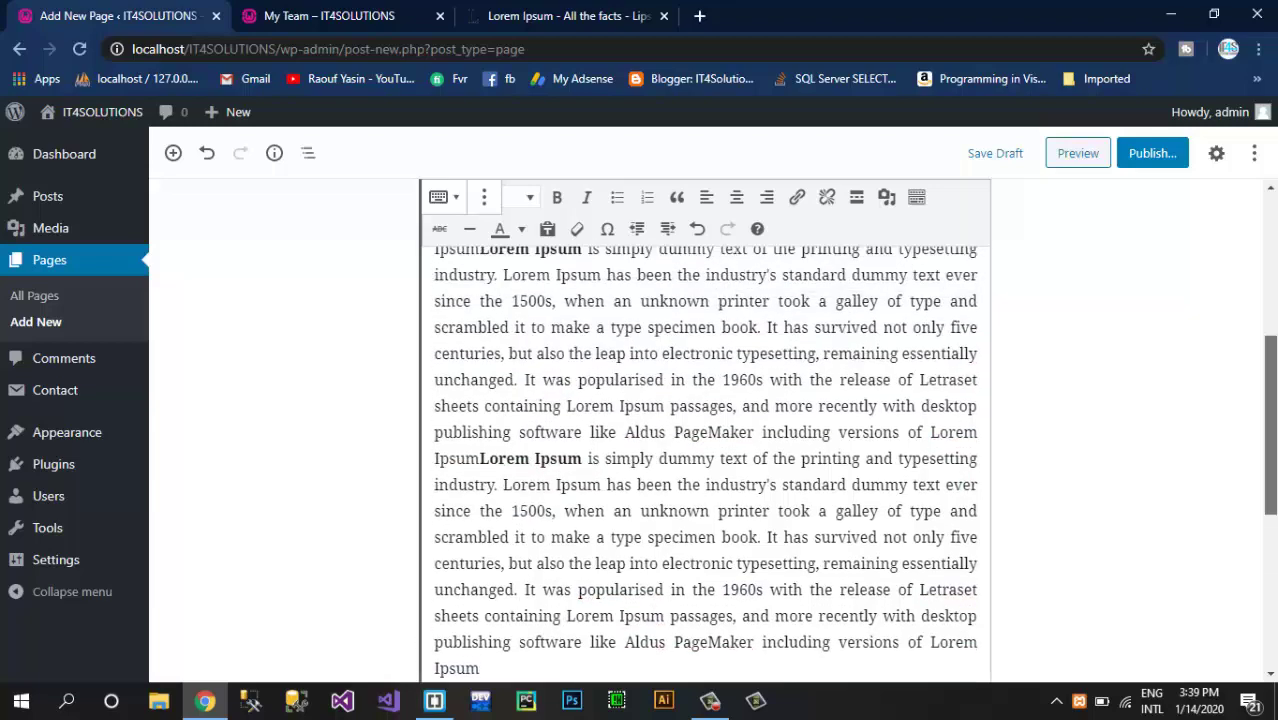
scroll(1262, 268, up, 5)
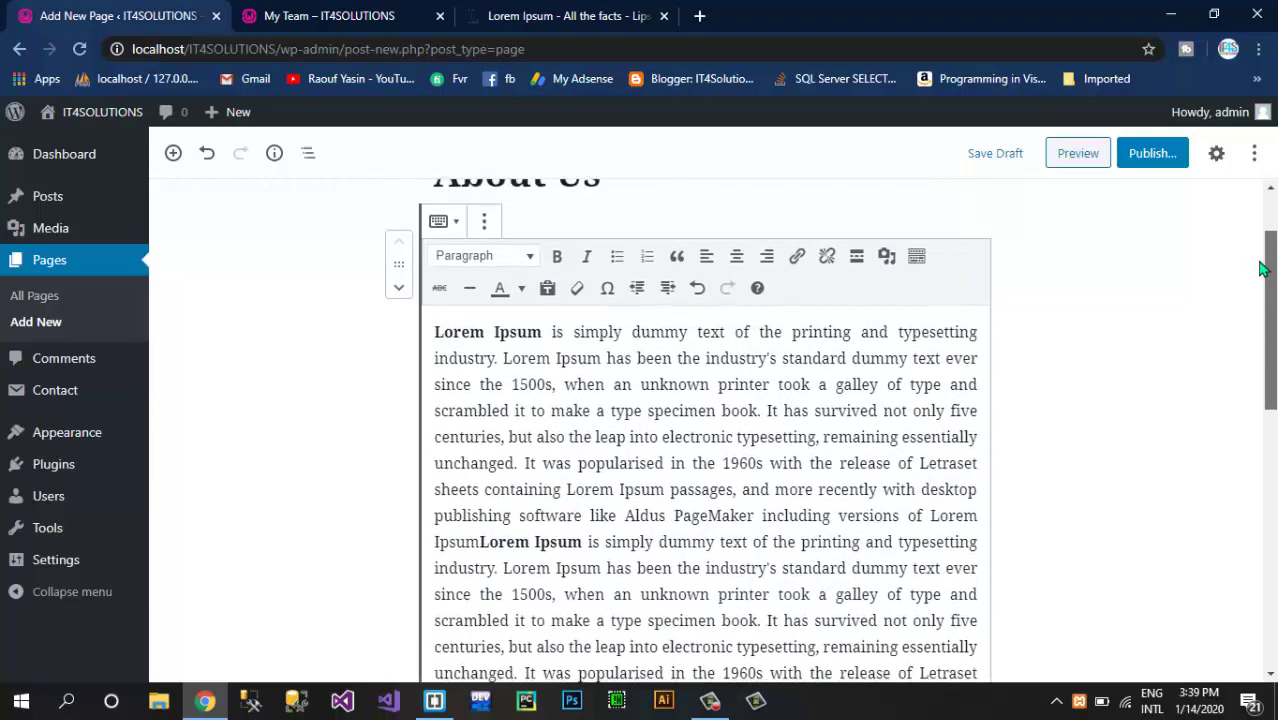
click(450, 343)
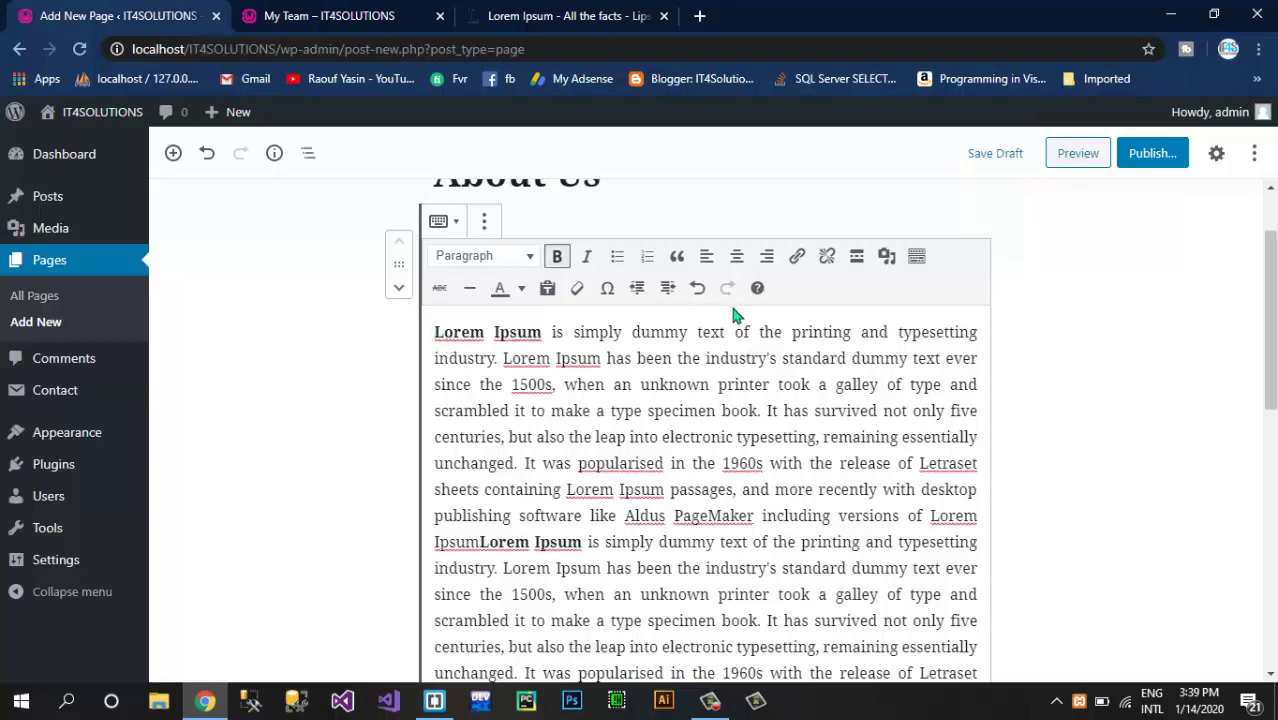
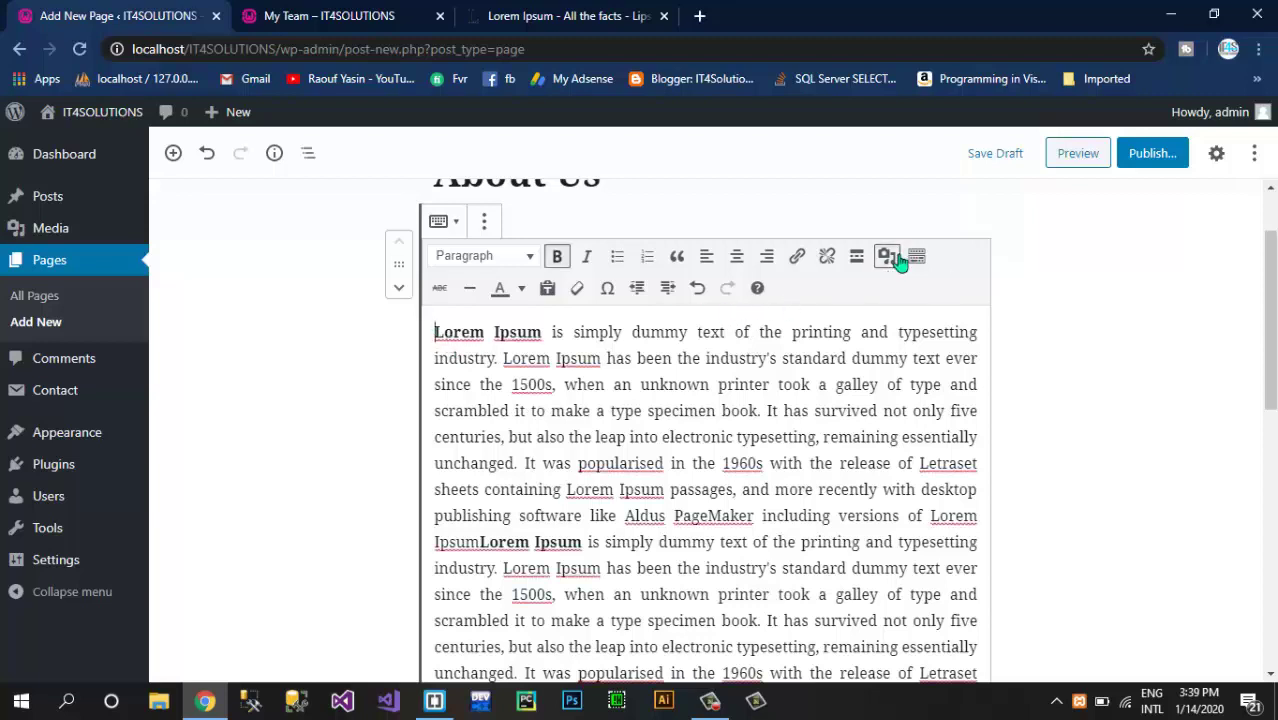
Select the dark code image in the Media Library.
click(521, 370)
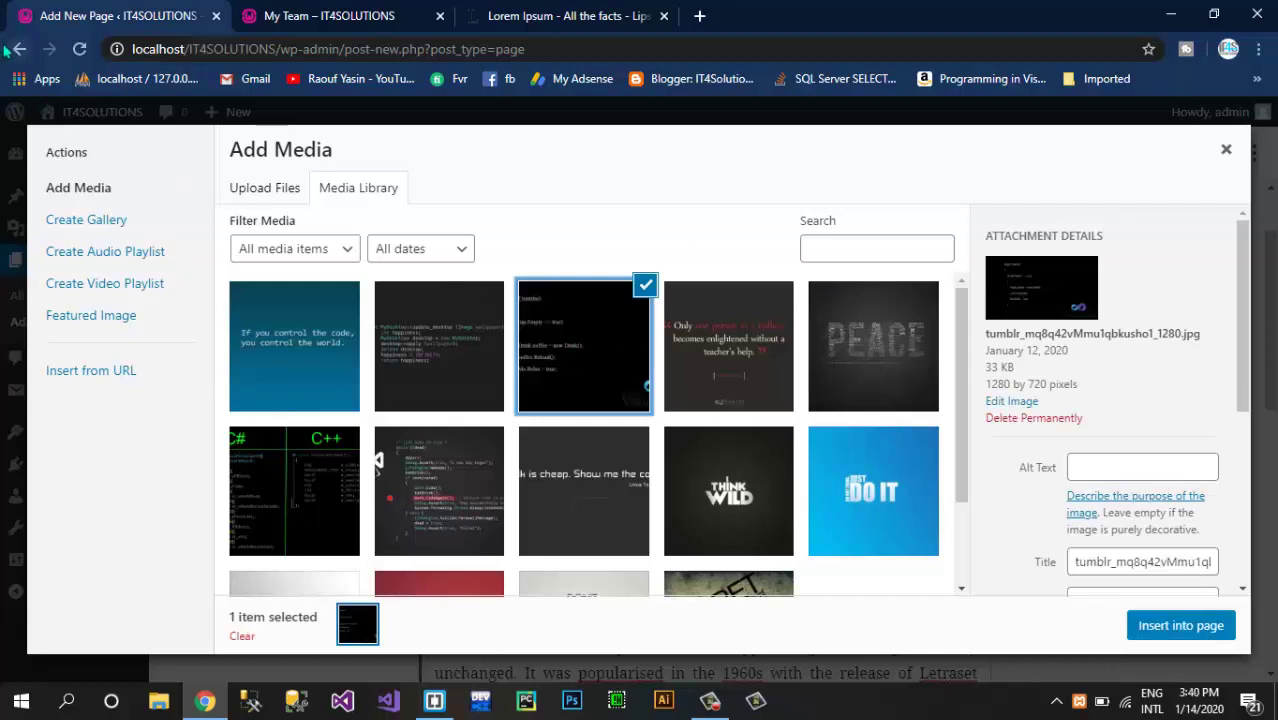
Insert the dark code image at the start of the About Us Lorem Ipsum text.
click(1226, 149)
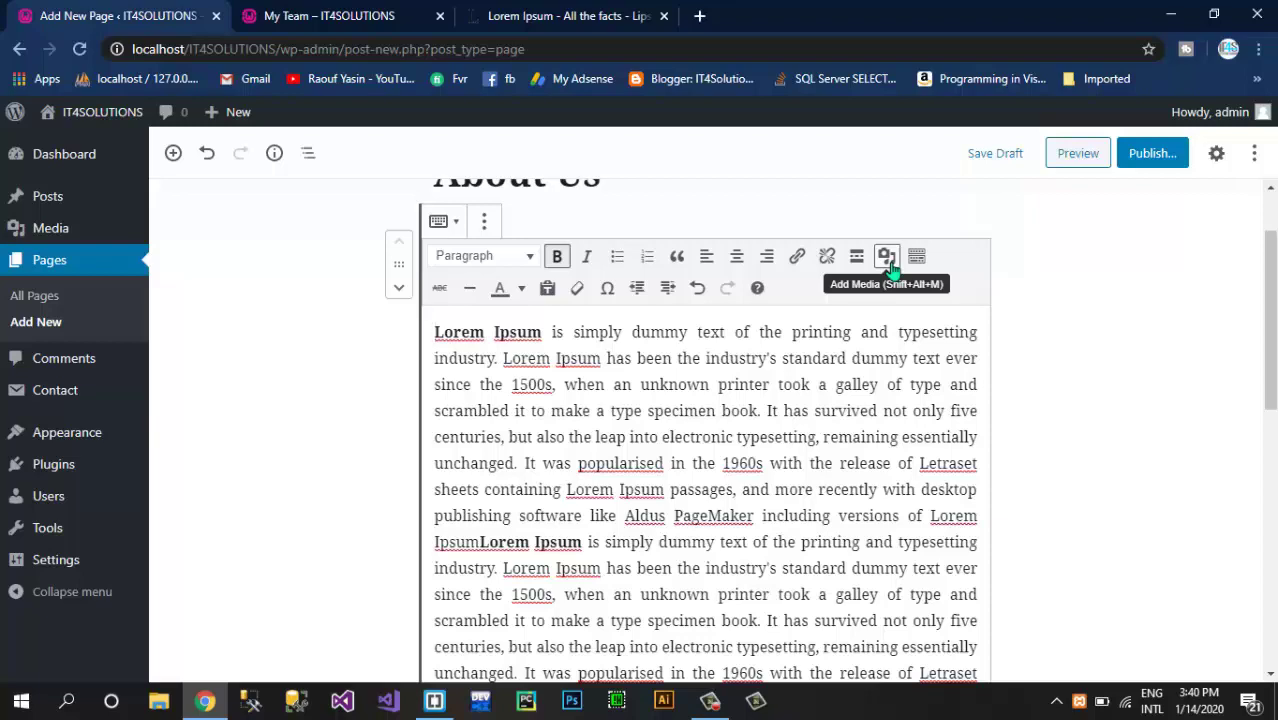
click(887, 258)
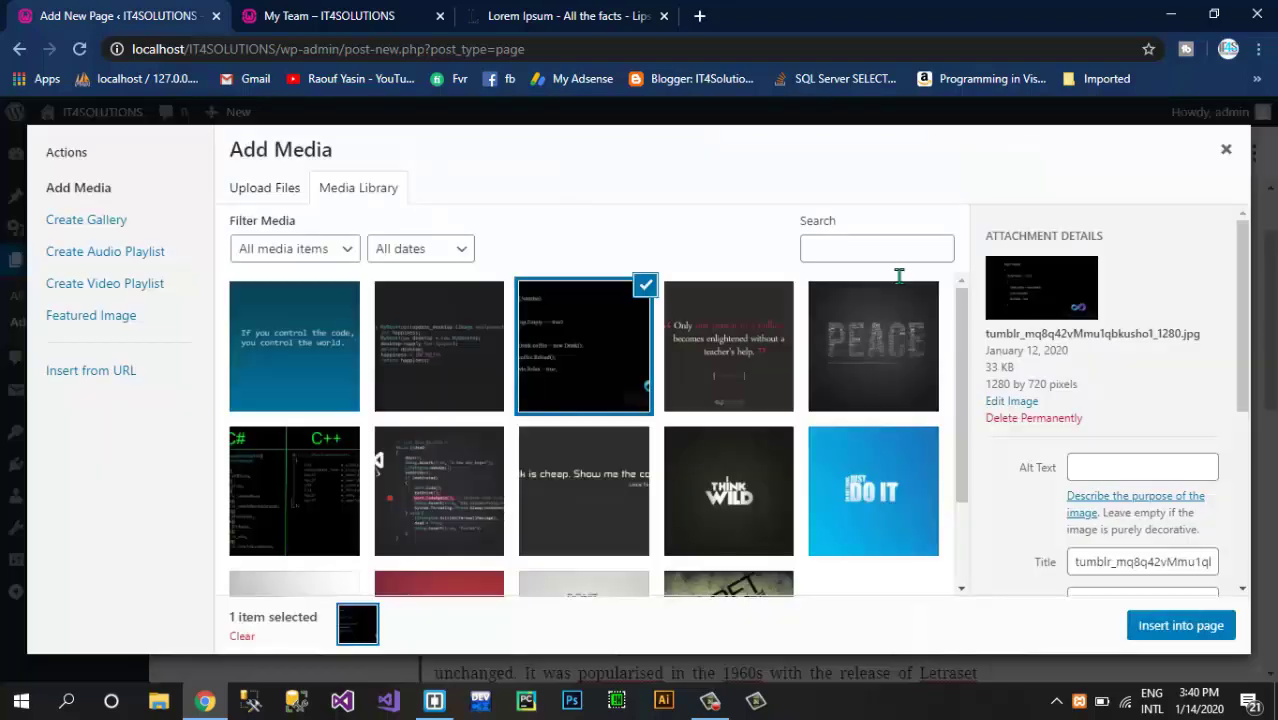
click(1177, 628)
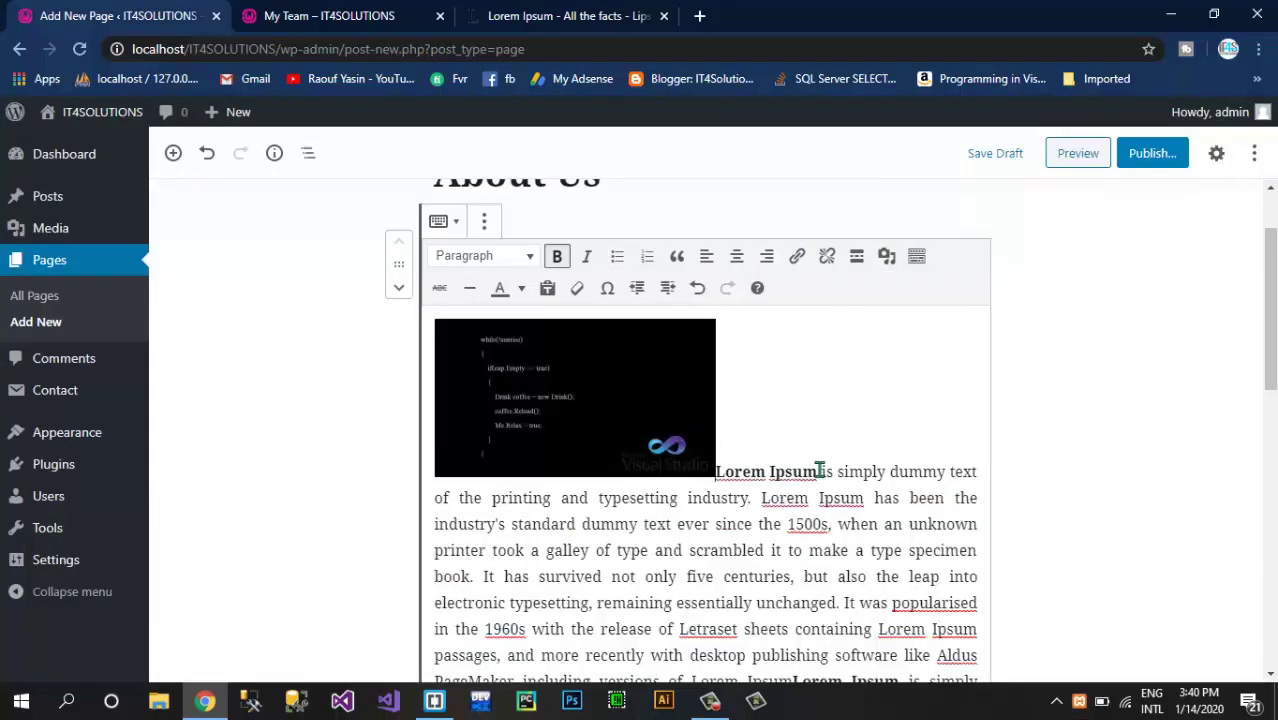
click(649, 370)
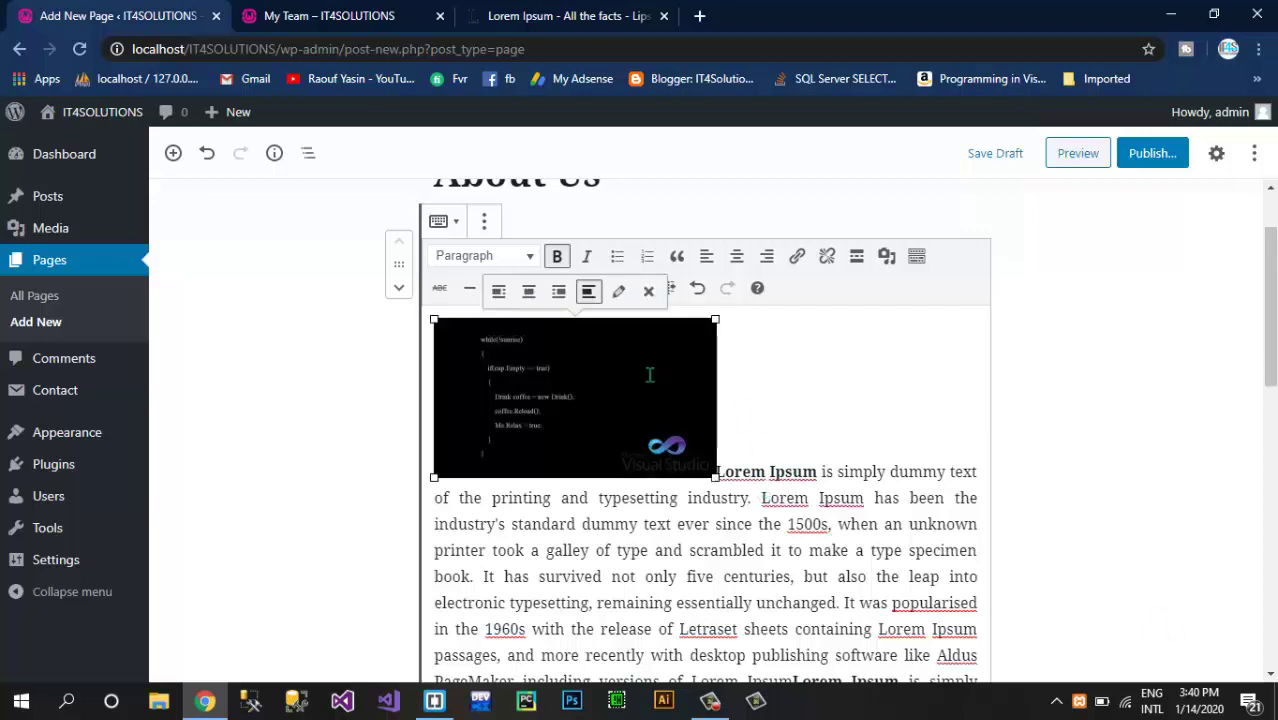
Left-align the code image so the text wraps on its right, after trying right and centre.
click(560, 291)
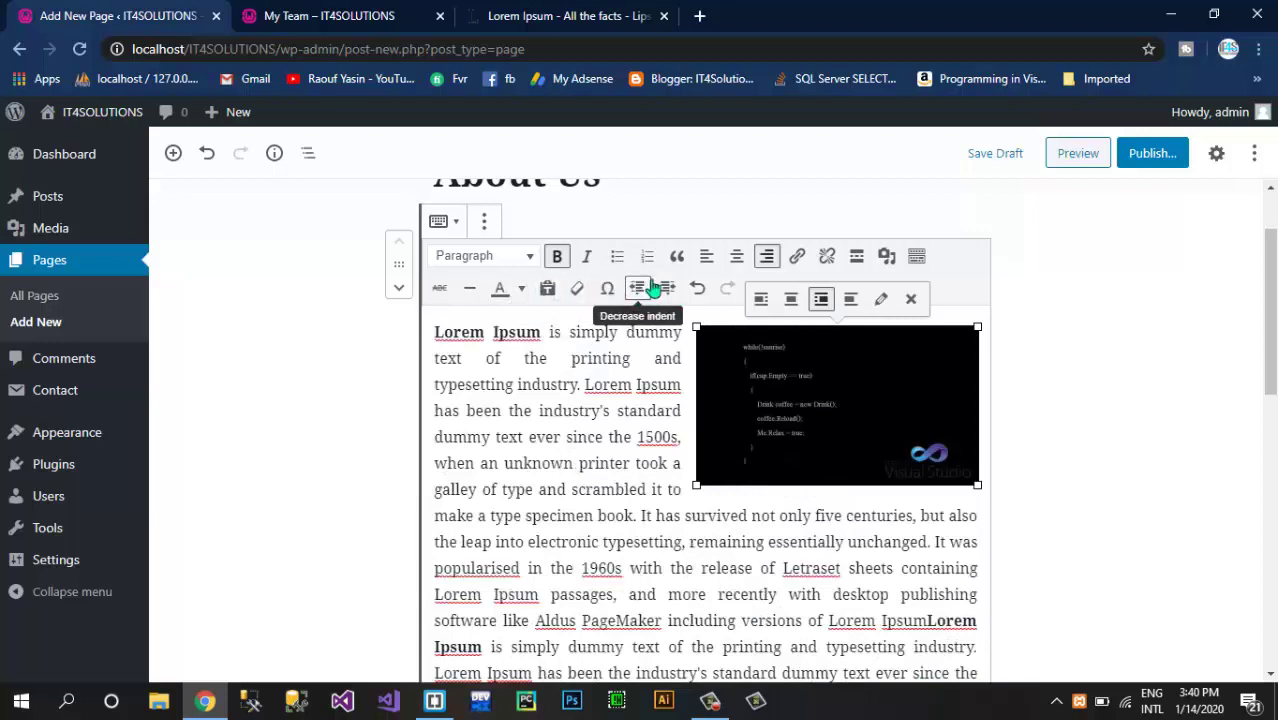
click(790, 298)
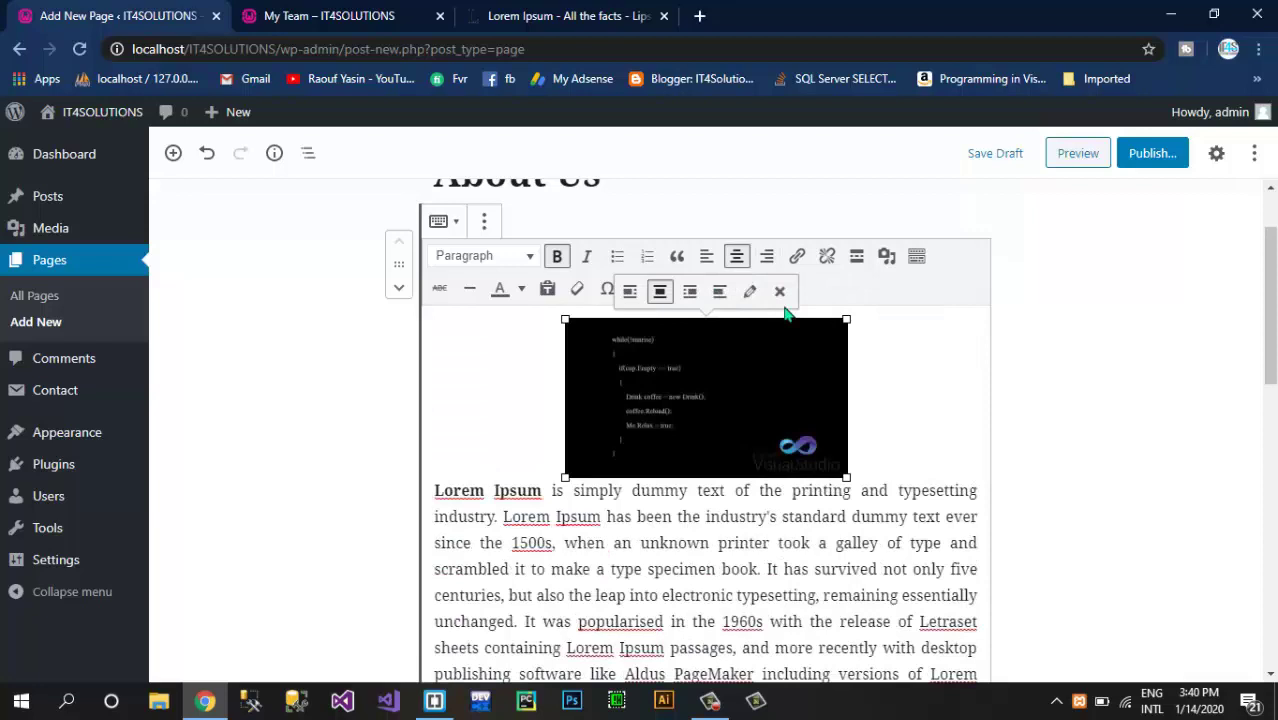
click(630, 293)
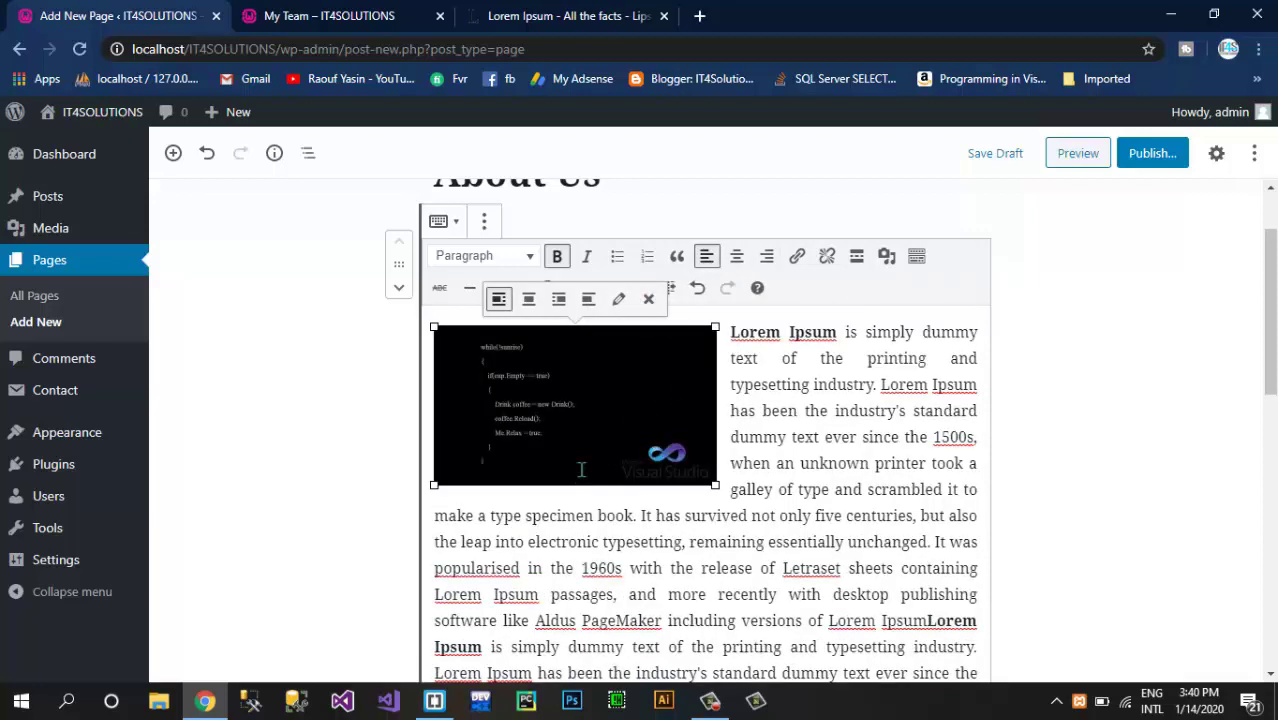
click(1152, 158)
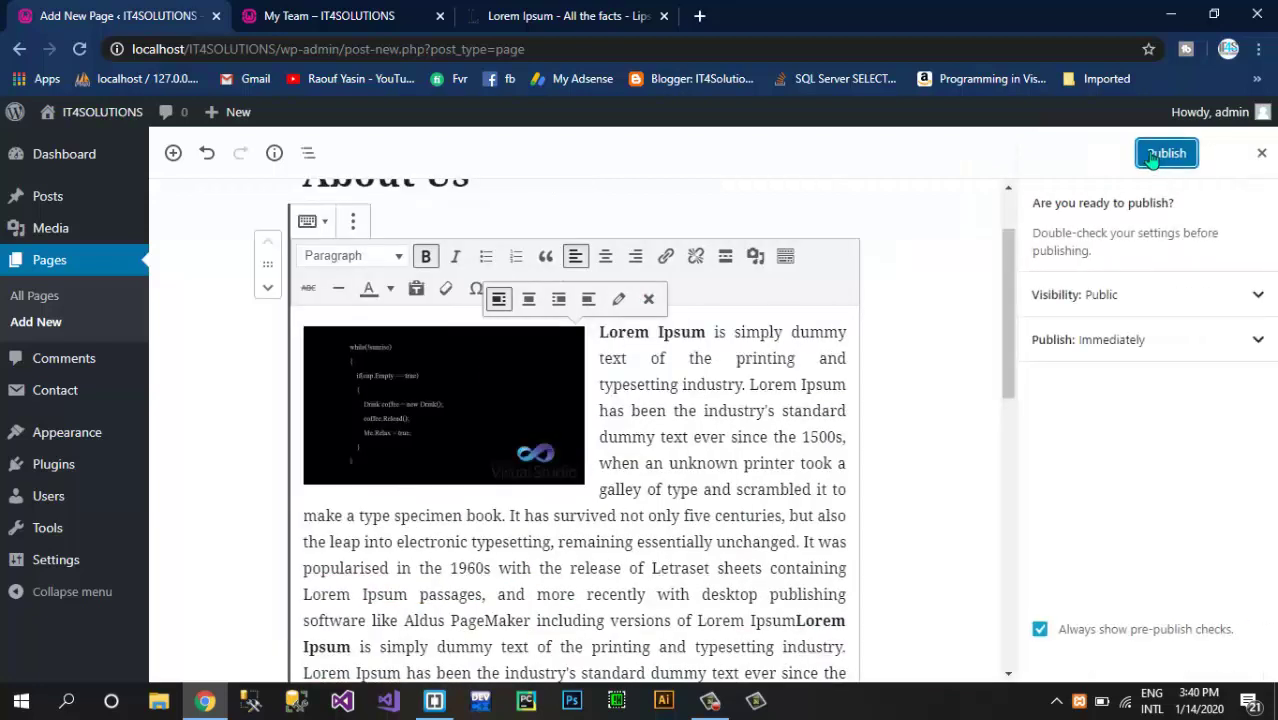
Publish the About Us page and confirm it appears in the live site's menu with its image.
click(1155, 152)
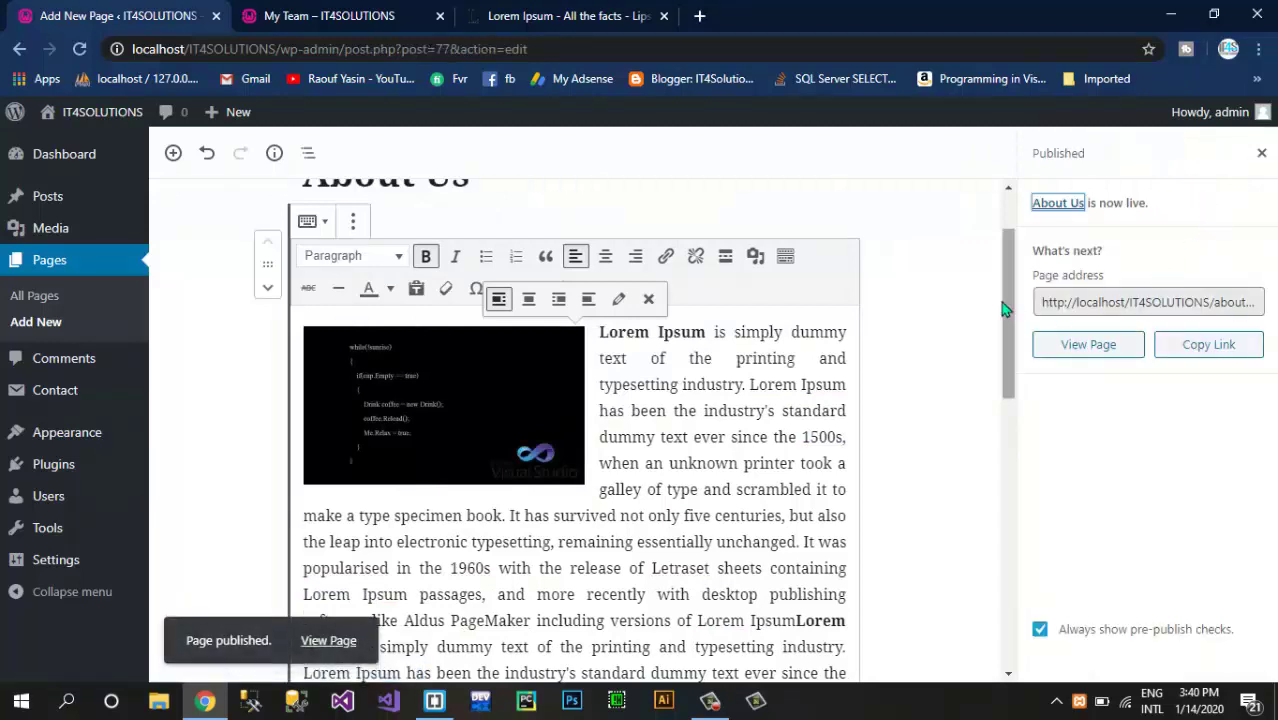
click(357, 10)
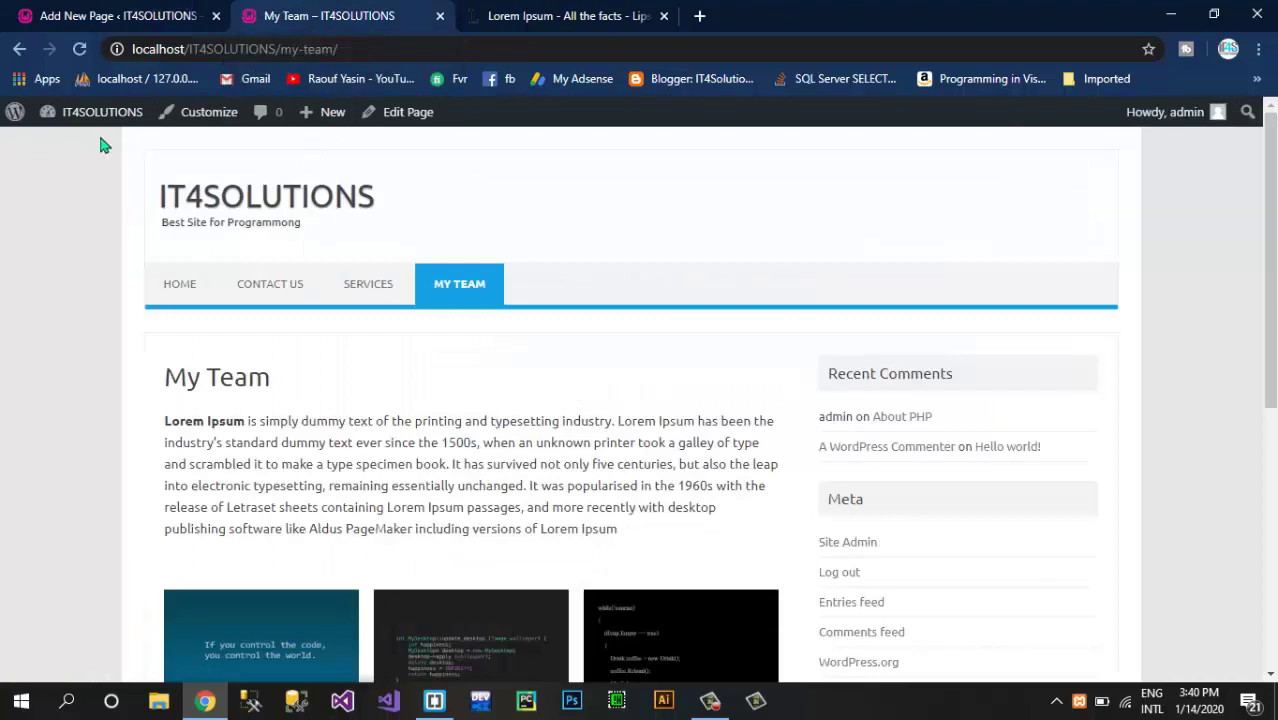
click(80, 50)
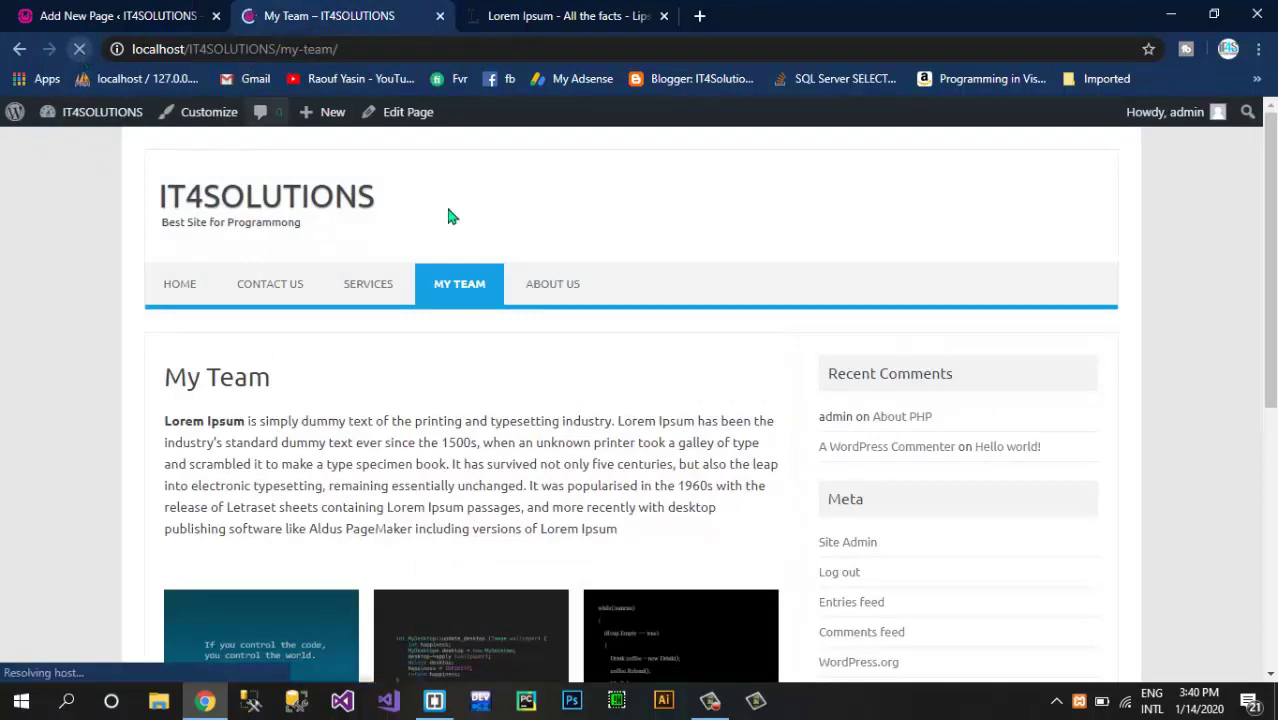
click(559, 302)
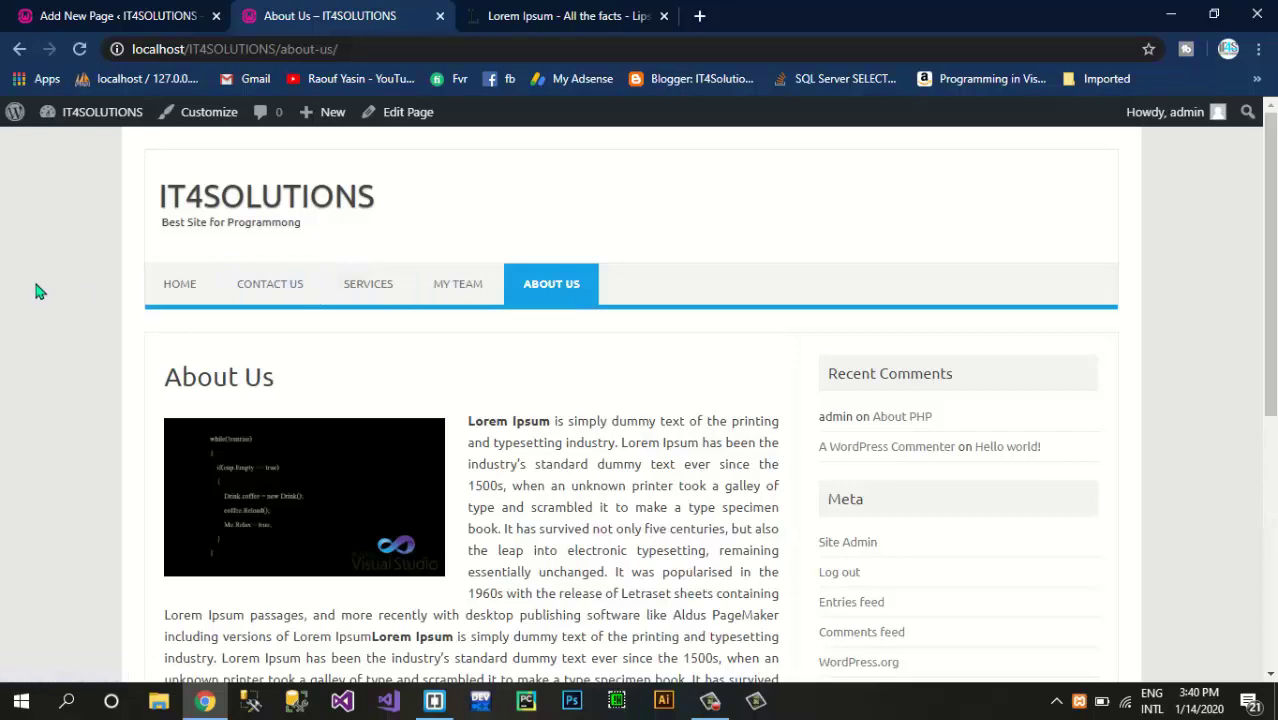
drag(1270, 270, 1270, 475)
scroll(1249, 322, up, 4)
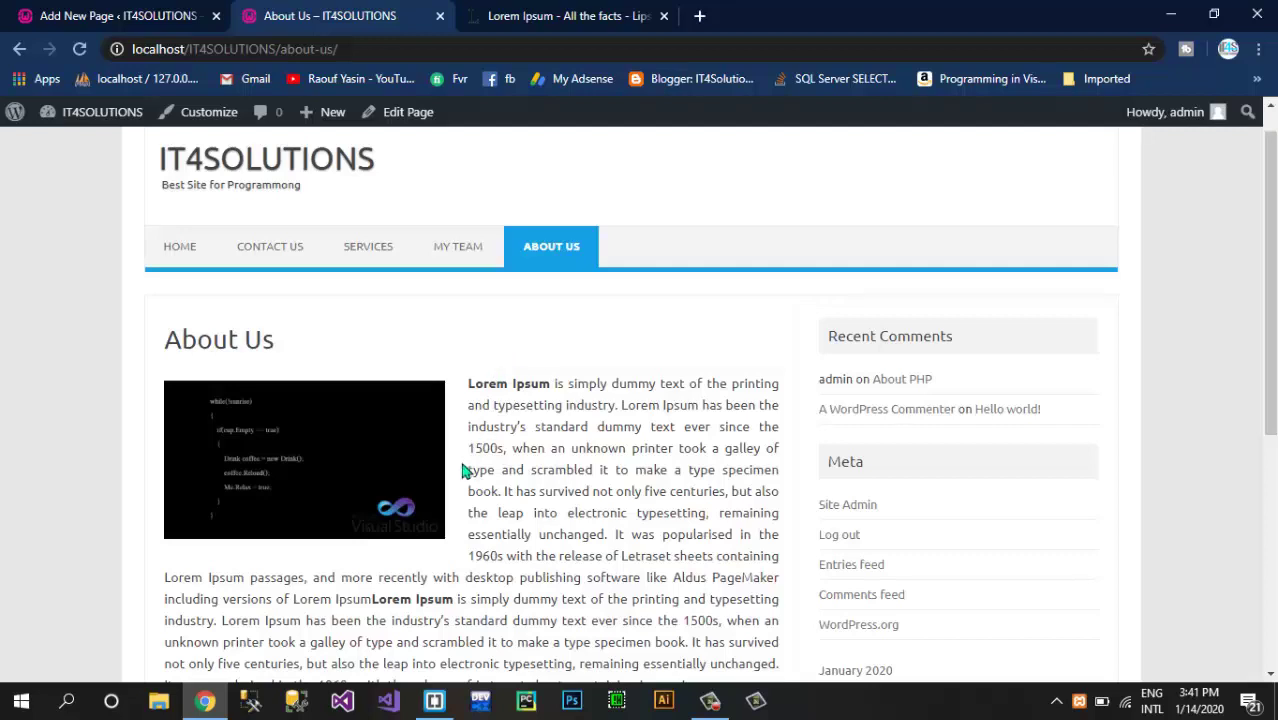
click(85, 14)
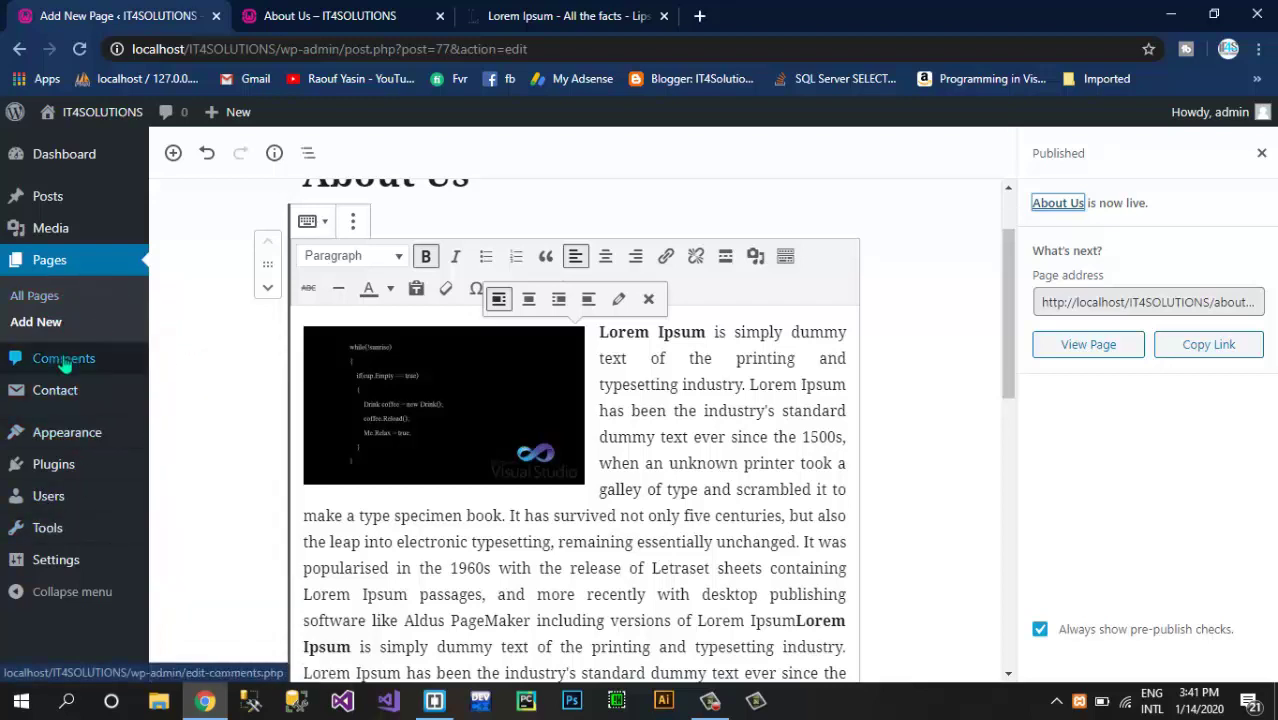
Turn off auto-adding new top-level pages to mymenu, save the menu, and start a new page.
mouse_move(100, 431)
click(174, 484)
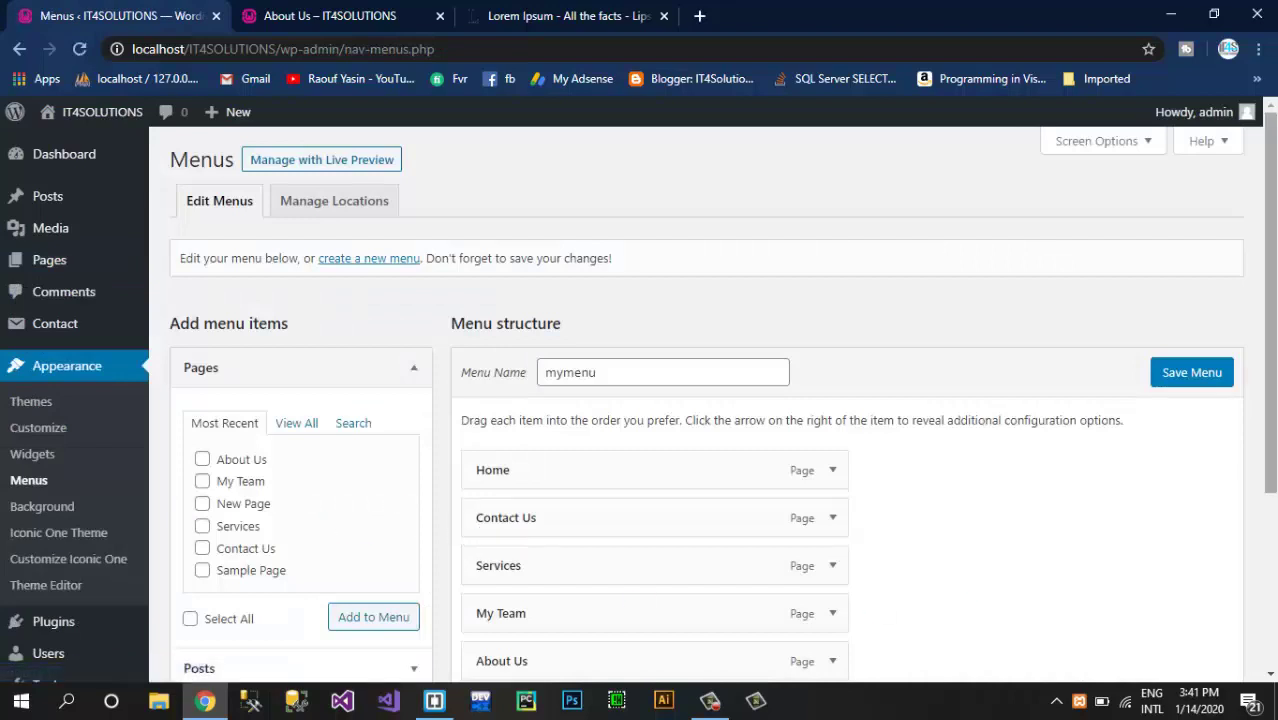
scroll(328, 519, down, 2)
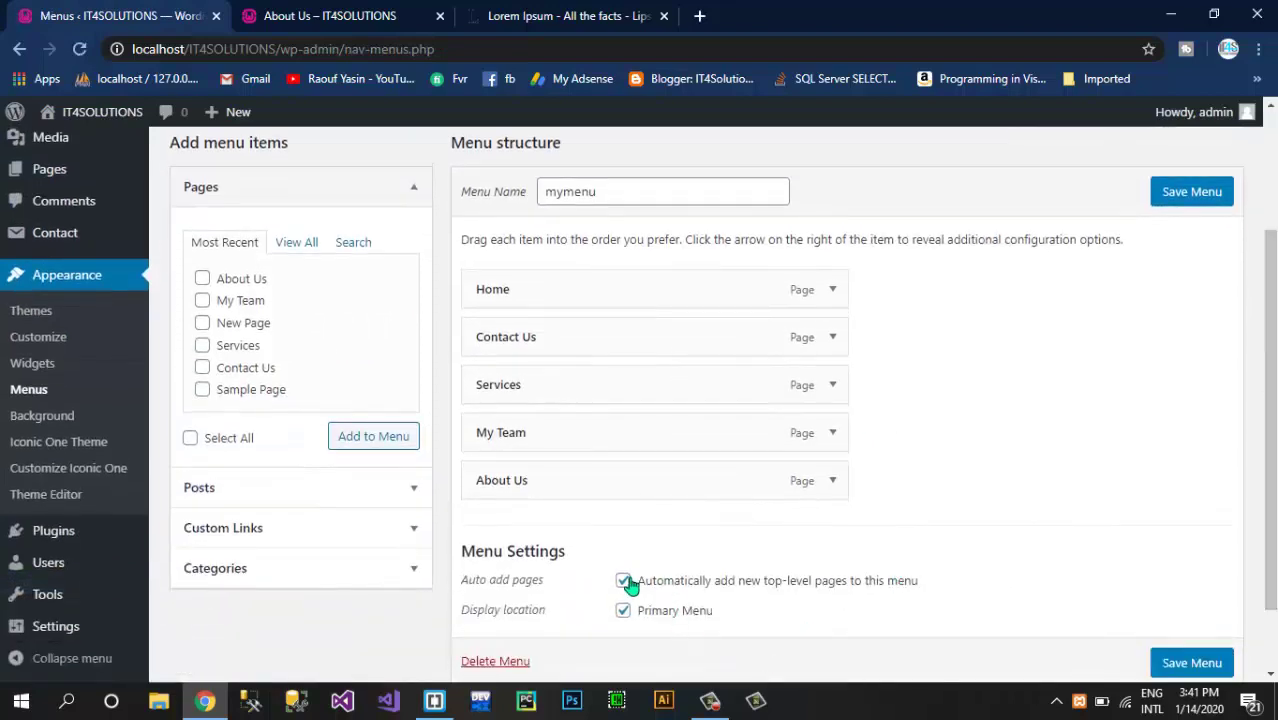
click(623, 581)
click(1192, 670)
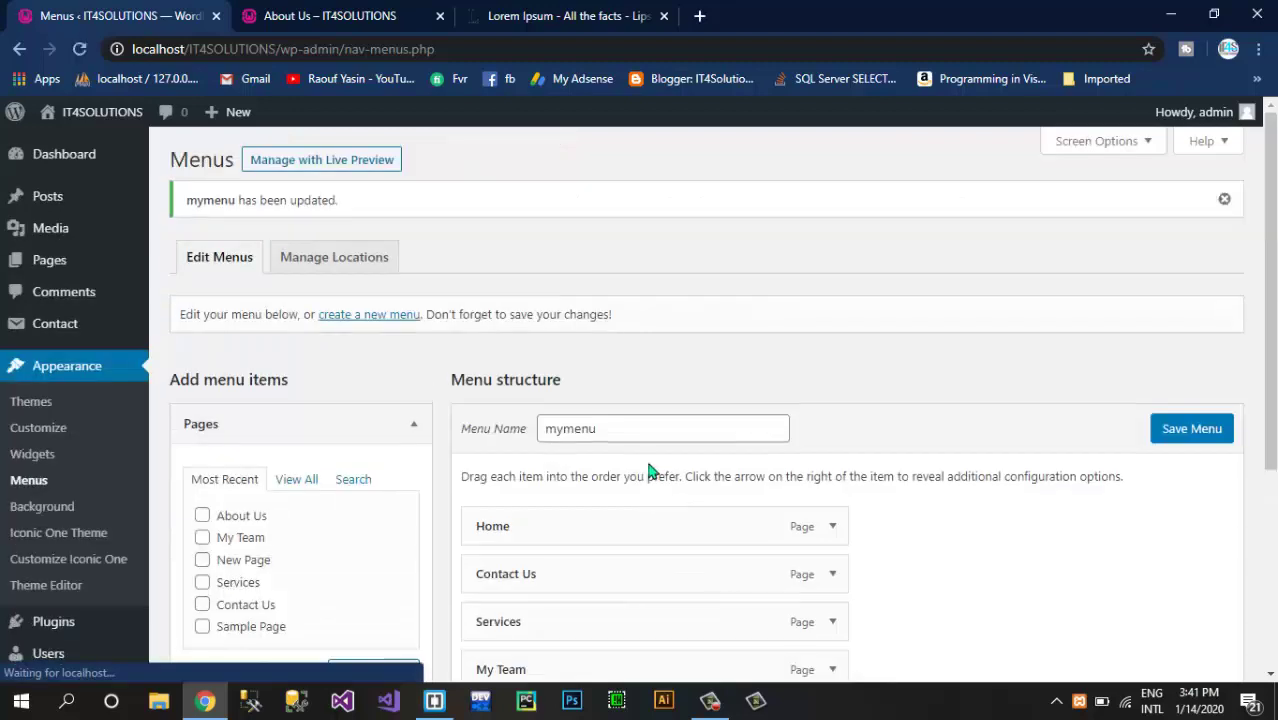
click(38, 264)
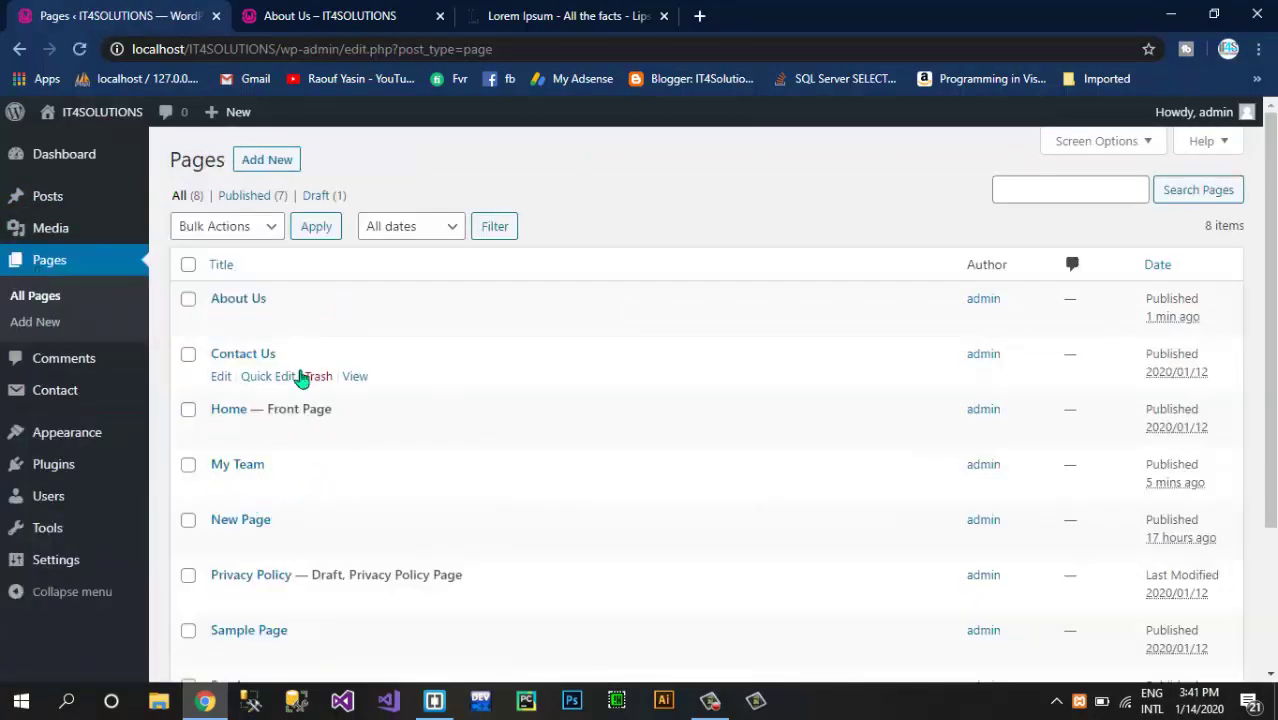
click(275, 163)
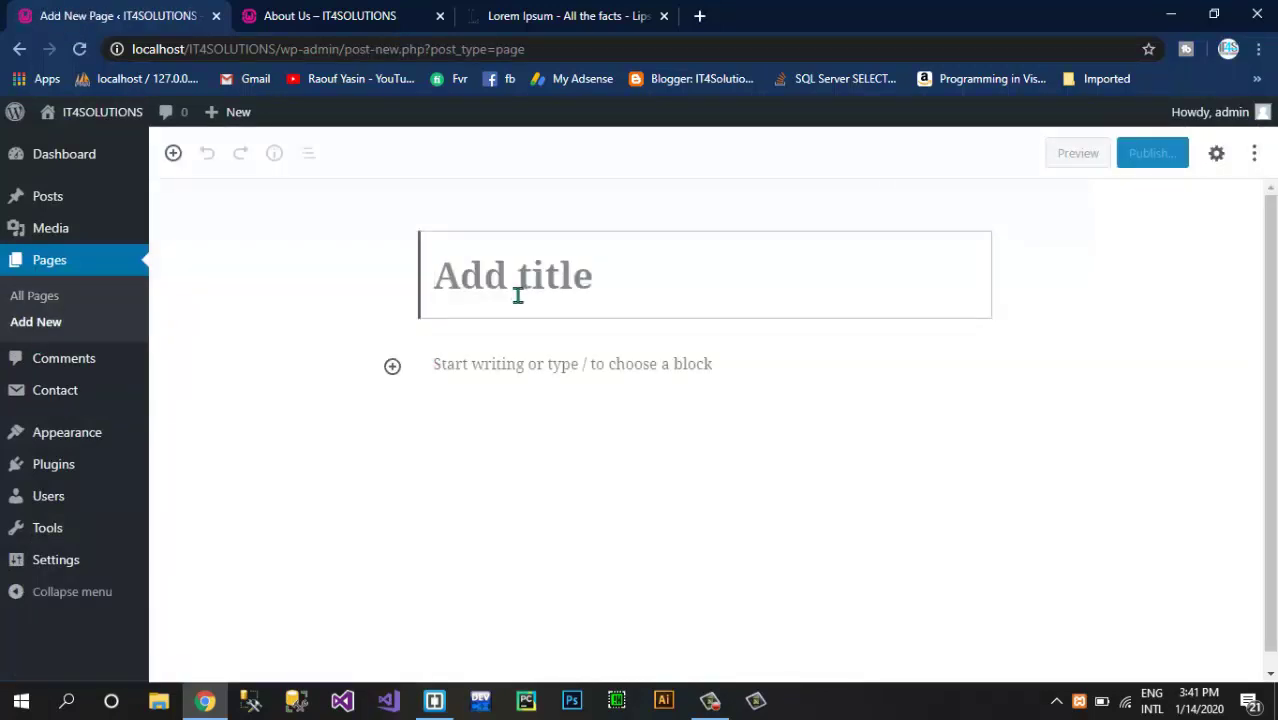
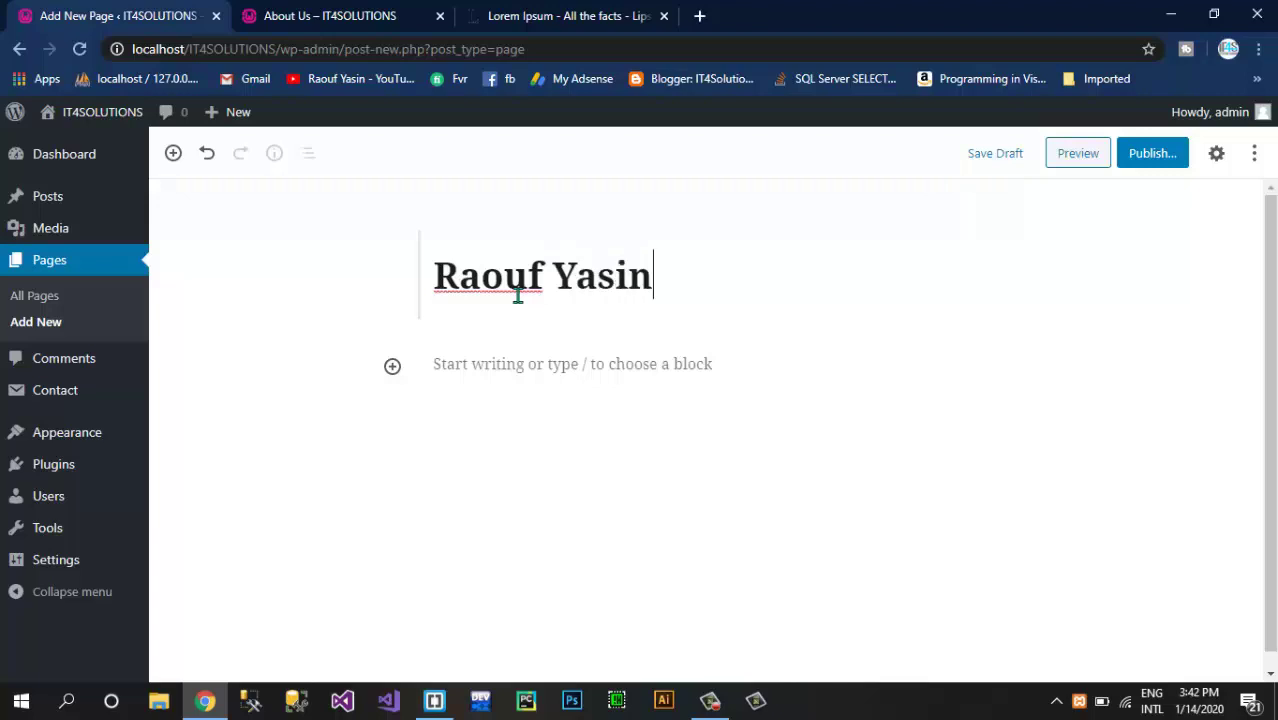
Add an empty Classic block beneath the title.
click(647, 360)
click(174, 156)
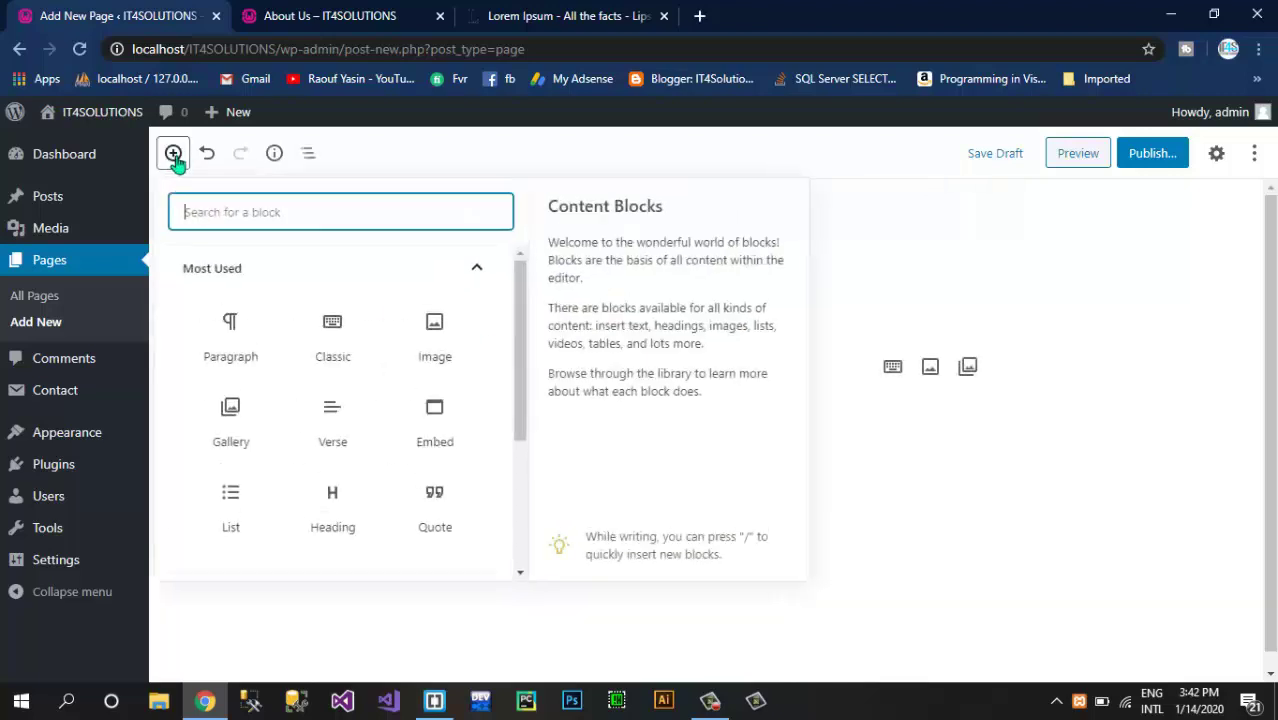
click(350, 339)
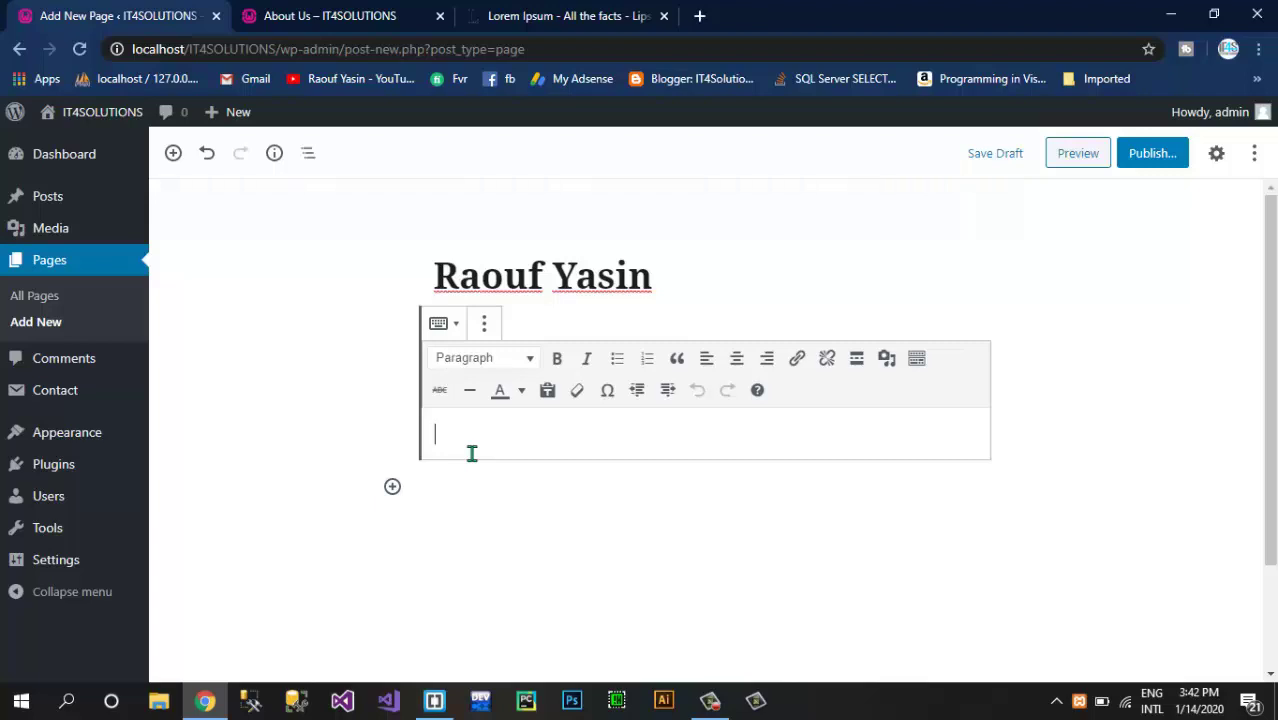
Paste the Lorem Ipsum paragraph twice into the Classic block.
text(Lorem Ipsum is simply dummy text of the printing and typesetting industry. Lorem Ipsum has been the industry's standard dummy text ever since the 1500s, when an unknown printer took a galley of type and scrambled it to make a type specimen book. It has survived not only five centuries, but also the leap into electronic typesetting, remaining essentially unchanged. It was popularised in the 1960s with the release of Letraset sheets containing Lorem Ipsum passages, and more recently with desktop publishing software like Aldus PageMaker including versions of Lorem Ipsum)
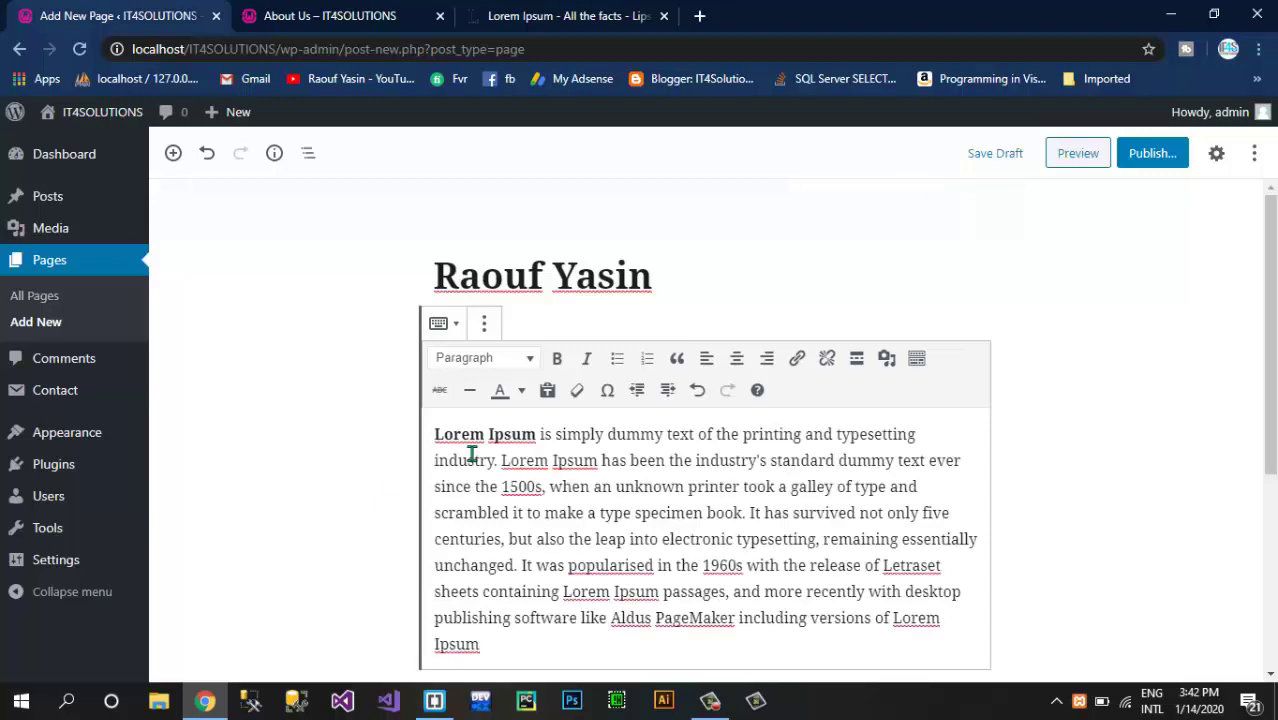
text(Lorem Ipsum is simply dummy text of the printing and typesetting industry. Lorem Ipsum has been the industry's standard dummy text ever since the 1500s, when an unknown printer took a galley of type and scrambled it to make a type specimen book. It has survived not only five centuries, but also the leap into electronic typesetting, remaining essentially unchanged. It was popularised in the 1960s with the release of Letraset sheets containing Lorem Ipsum passages, and more recently with desktop publishing software like Aldus PageMaker including versions of Lorem Ipsum)
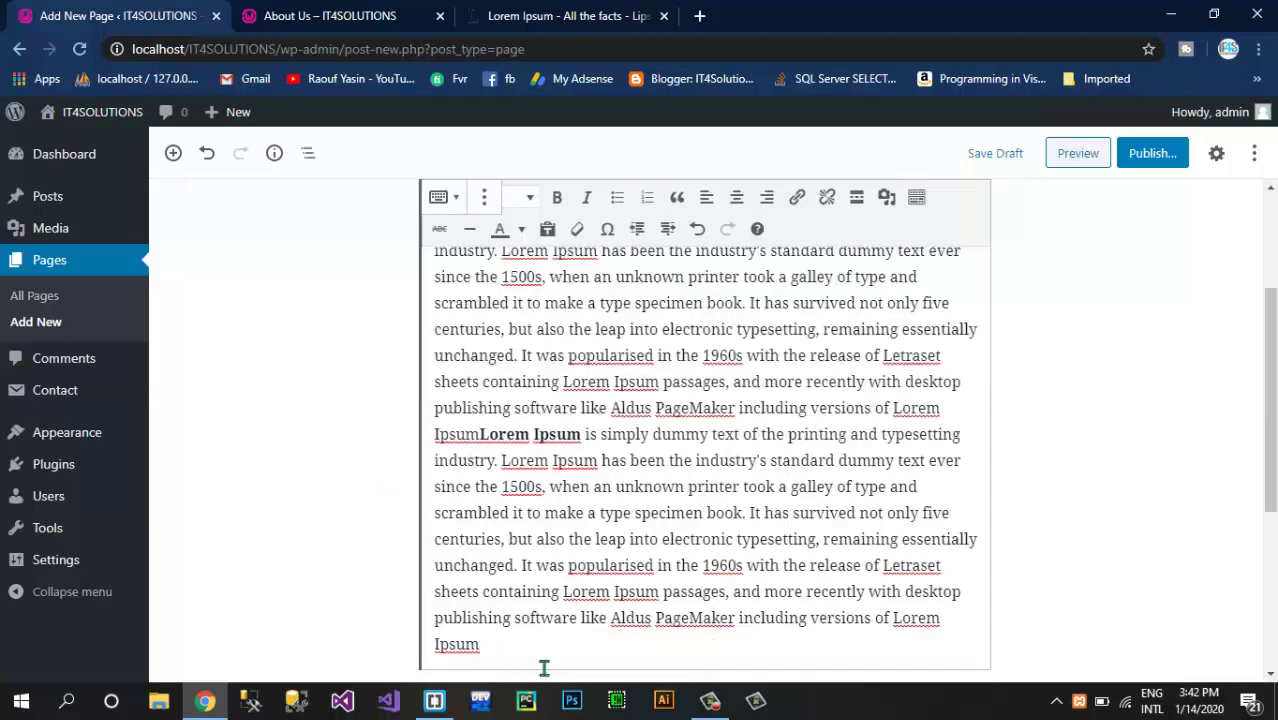
drag(502, 654, 424, 307)
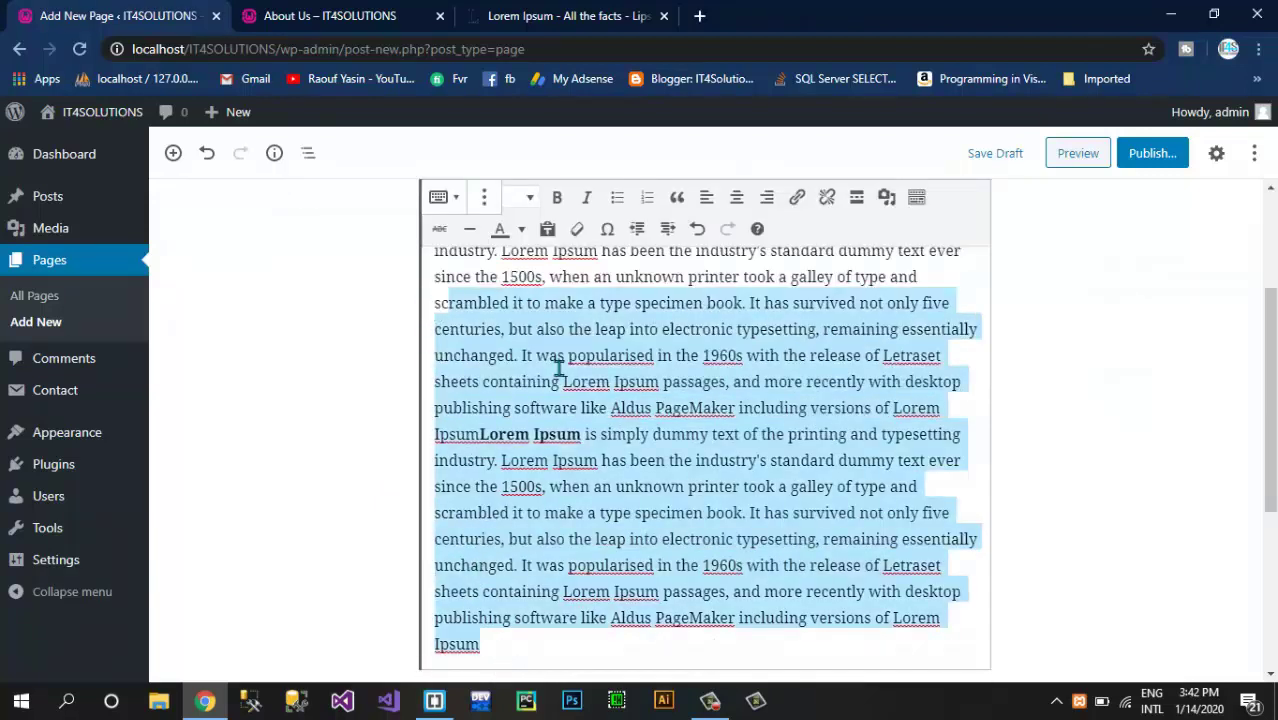
click(549, 356)
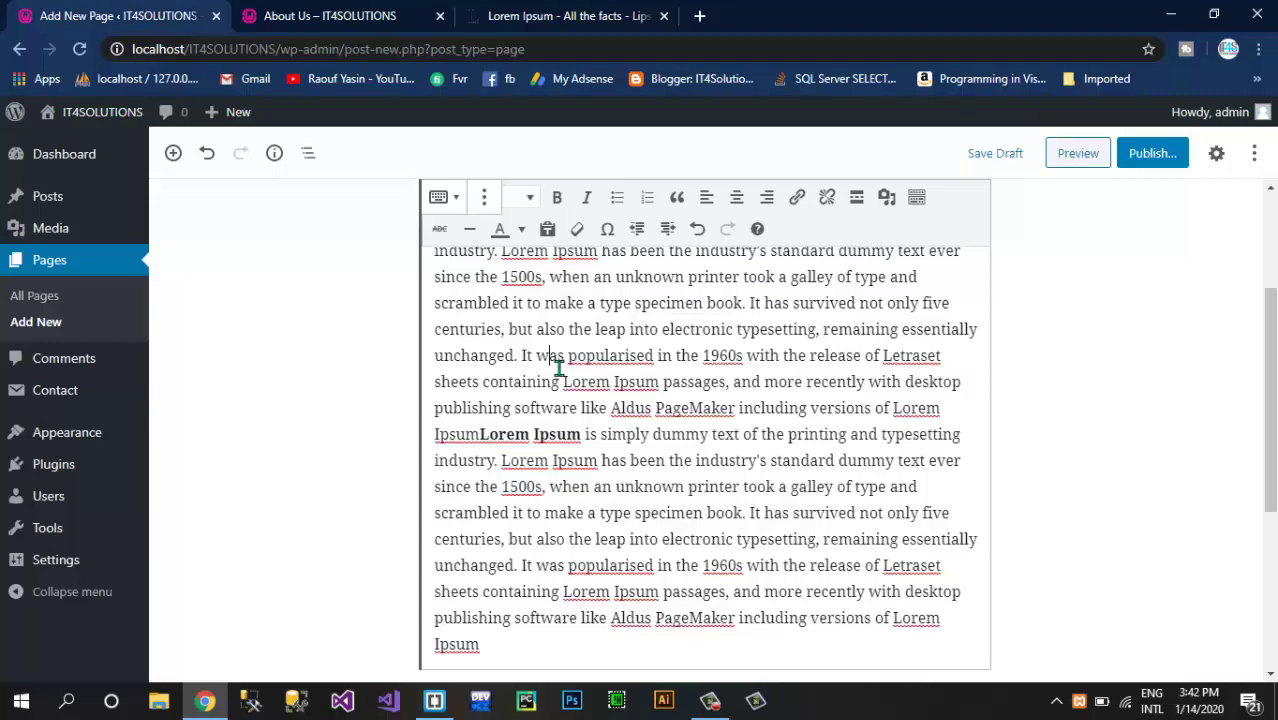
Fully justify the paragraph with Shift+Alt+J and place the cursor at its start for an image.
key(alt+shift)
key(shift+alt+j)
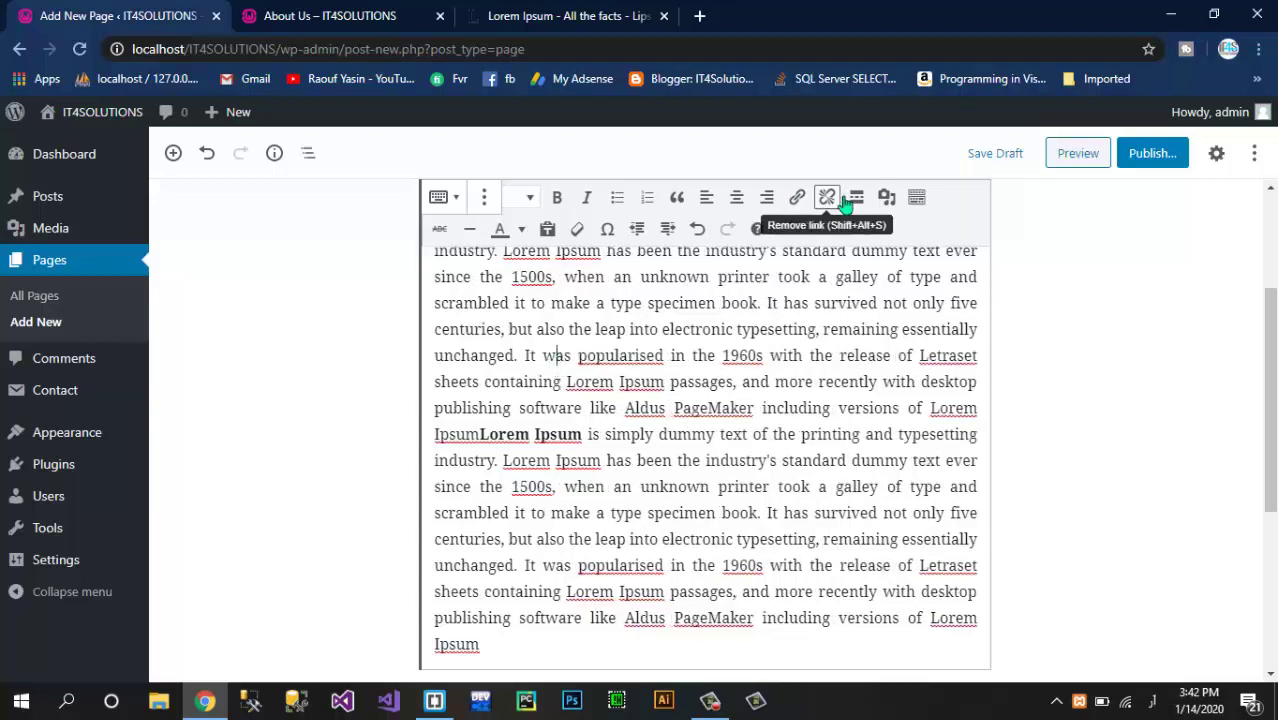
scroll(1190, 325, up, 3)
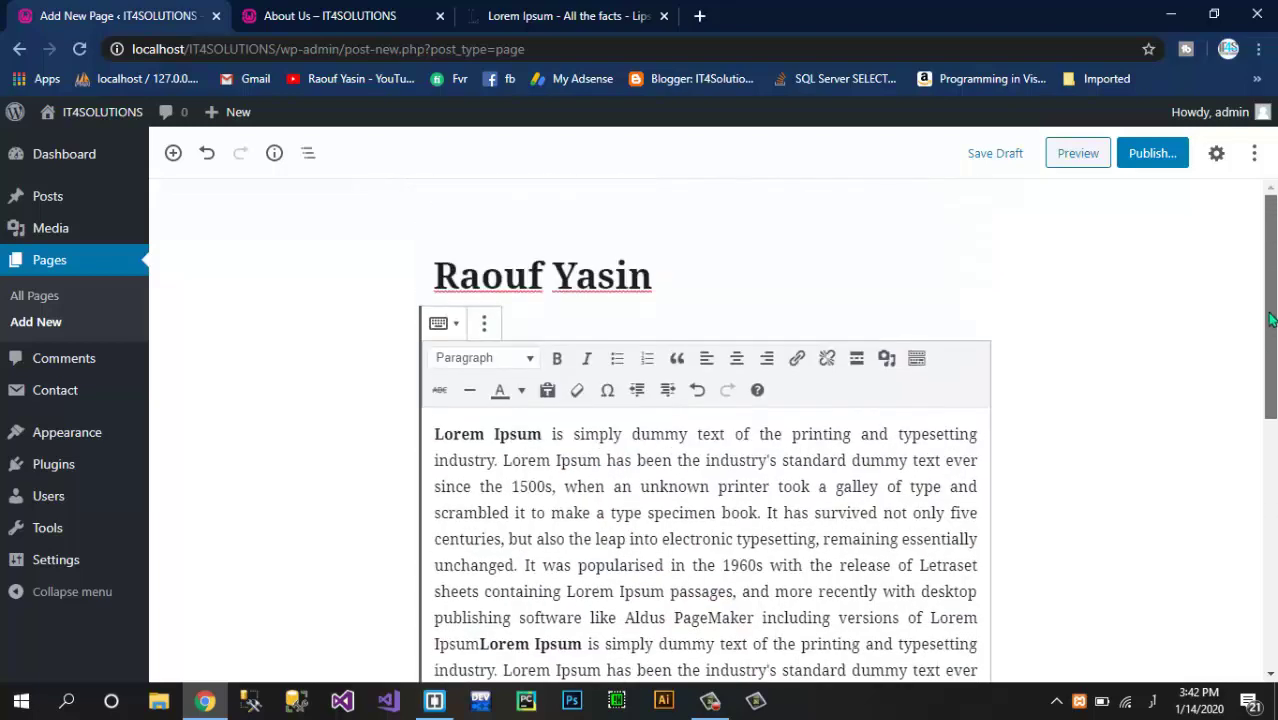
click(449, 447)
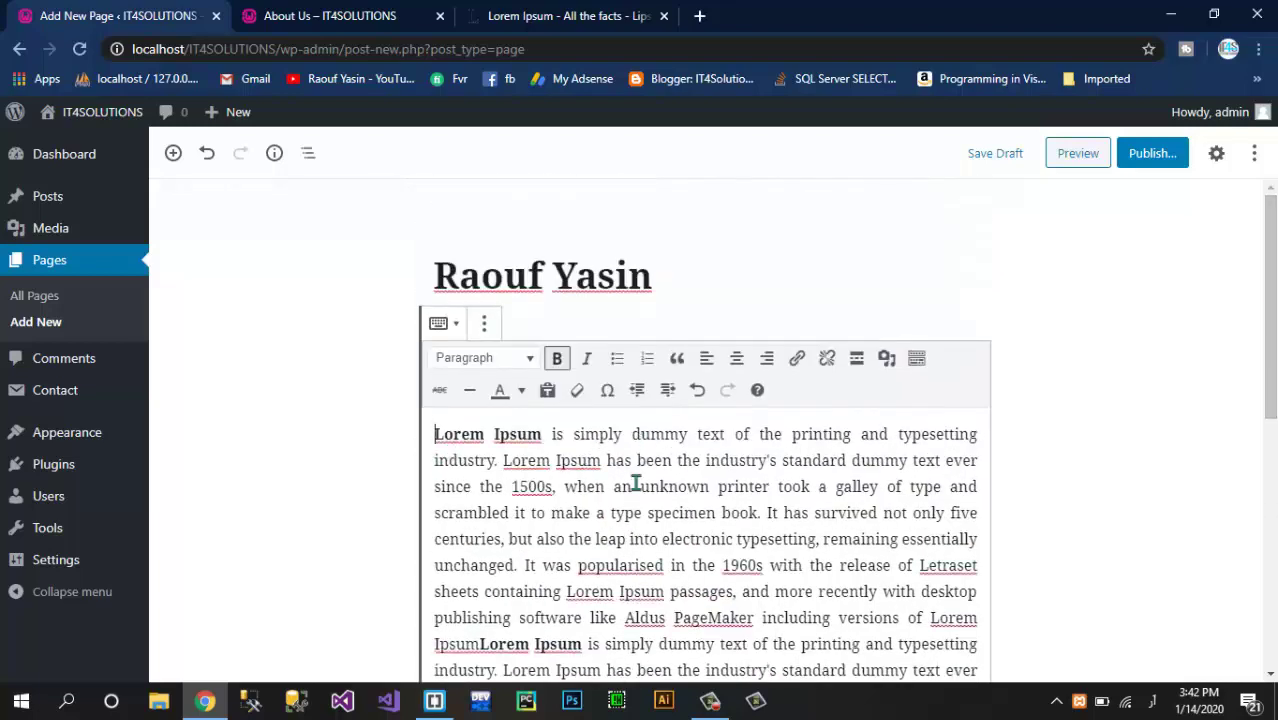
click(887, 358)
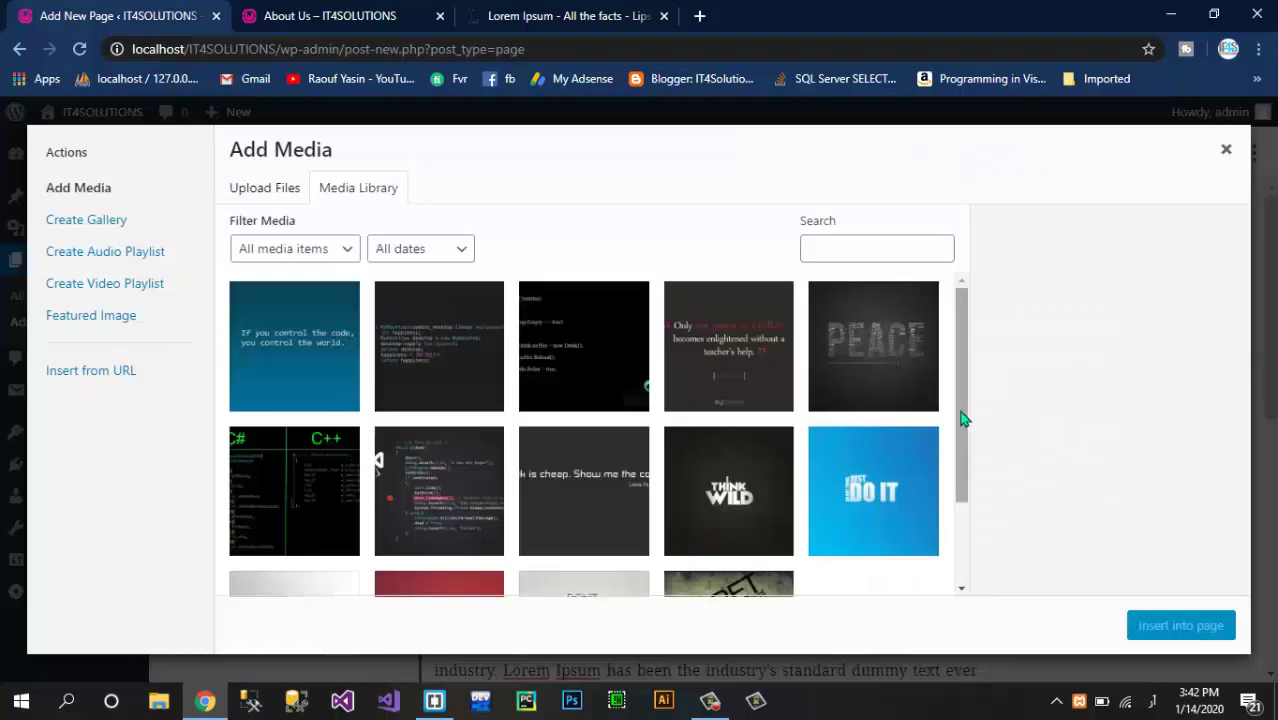
Insert the BE CREATIVE image at the text's start and float it right.
drag(964, 419, 964, 565)
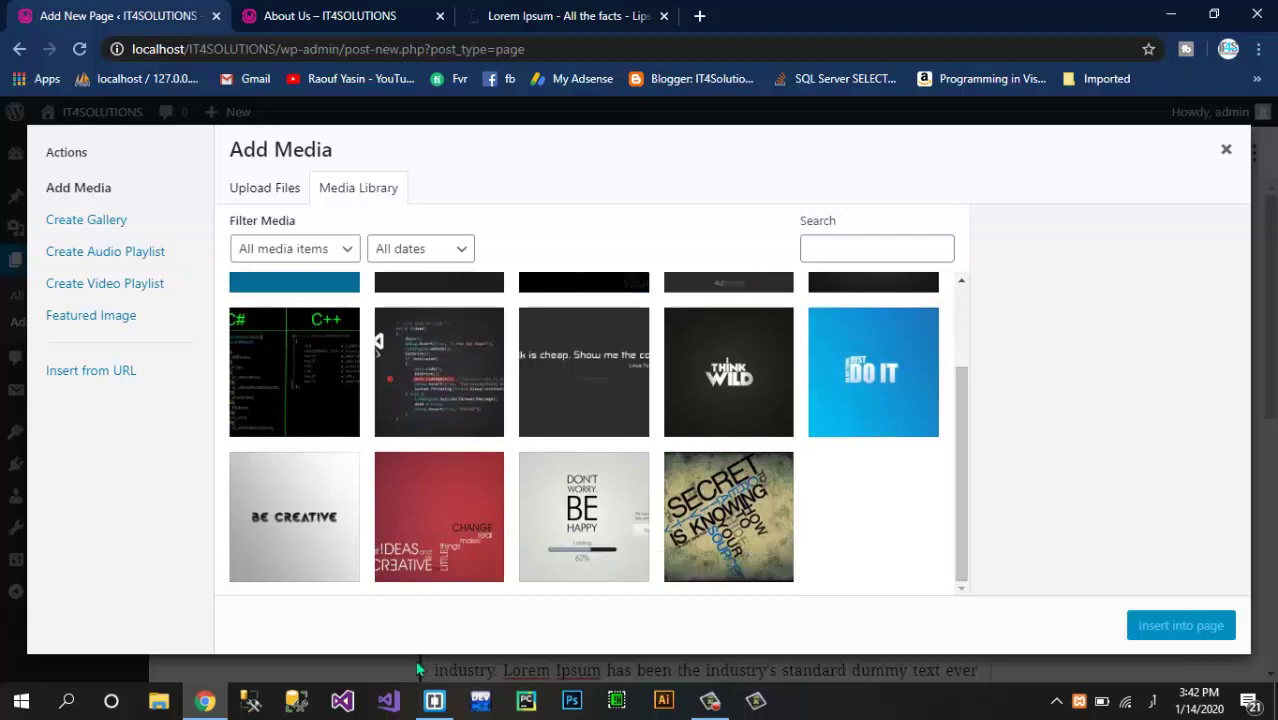
click(329, 508)
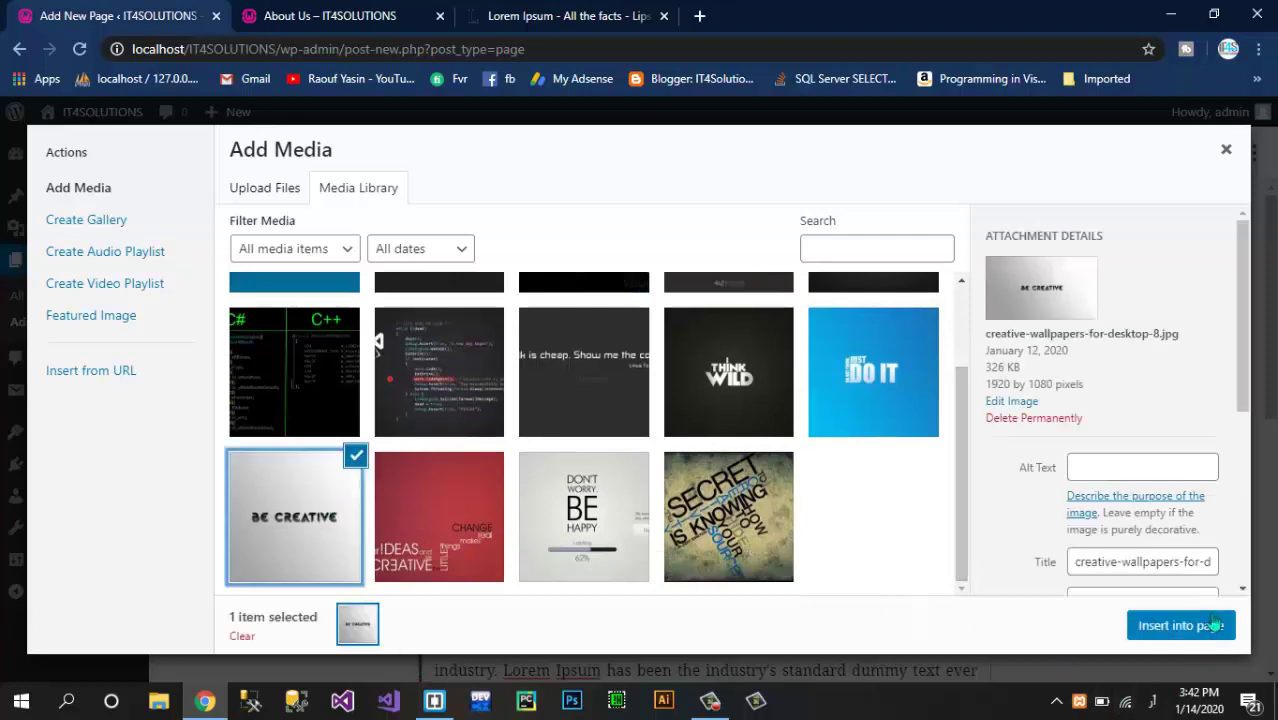
click(1145, 628)
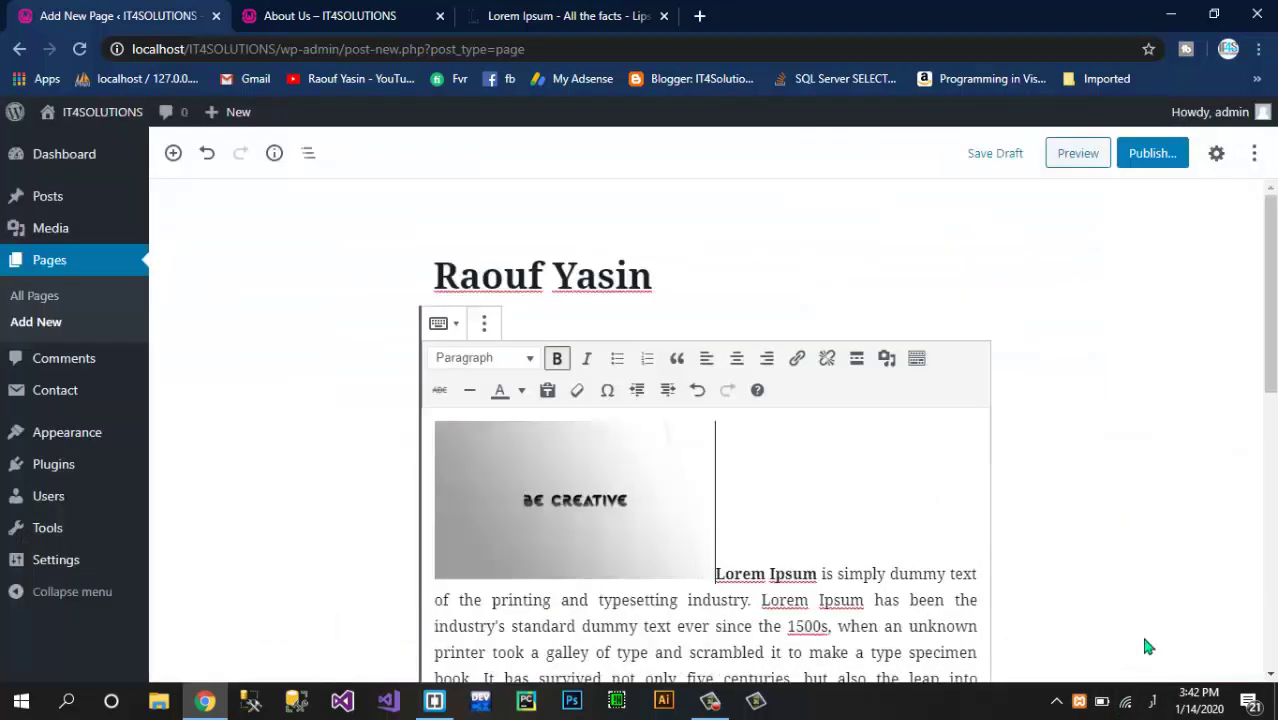
click(589, 473)
click(562, 396)
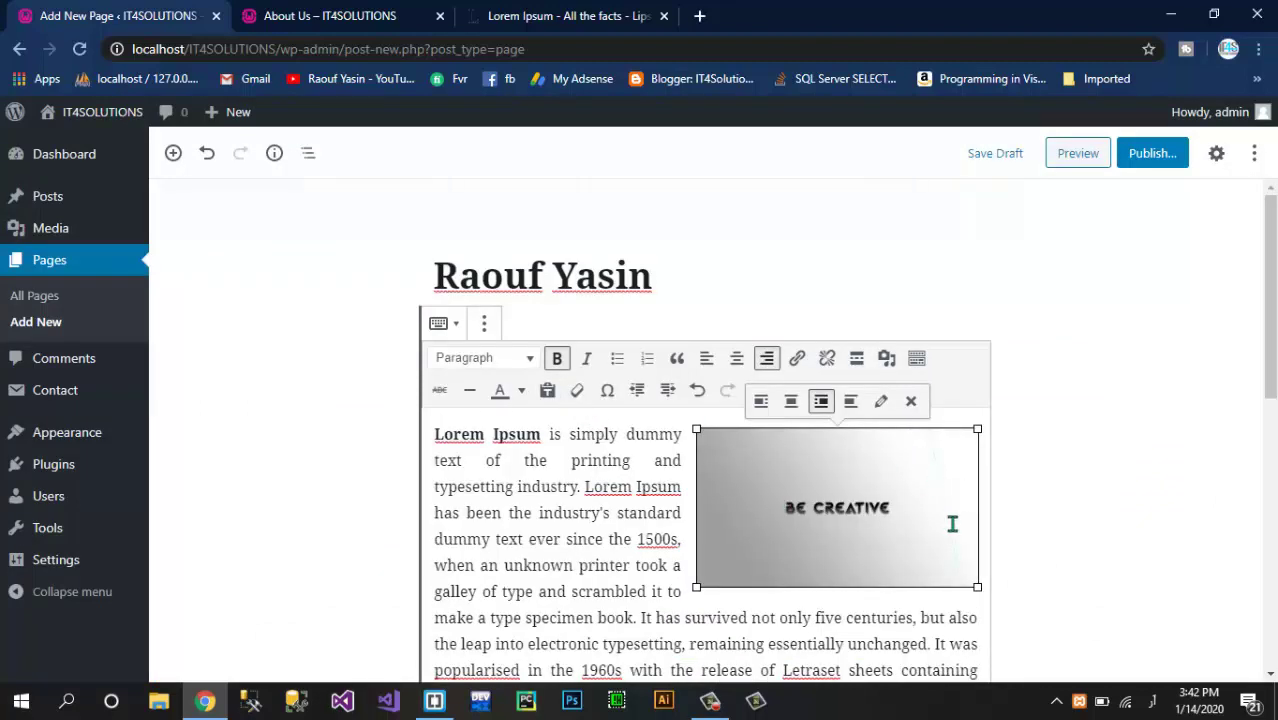
scroll(1269, 300, down, 3)
scroll(1241, 234, up, 2)
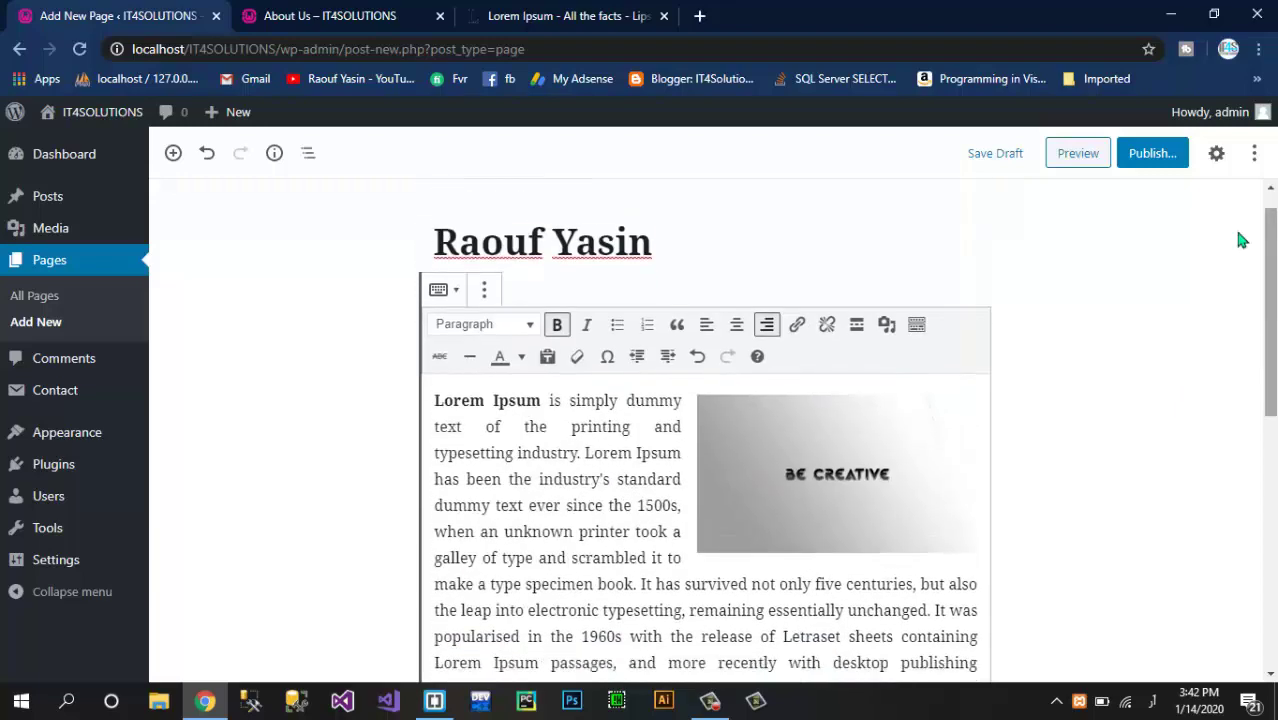
Publish the team member's page and start a new page titled with another member's name.
click(1153, 153)
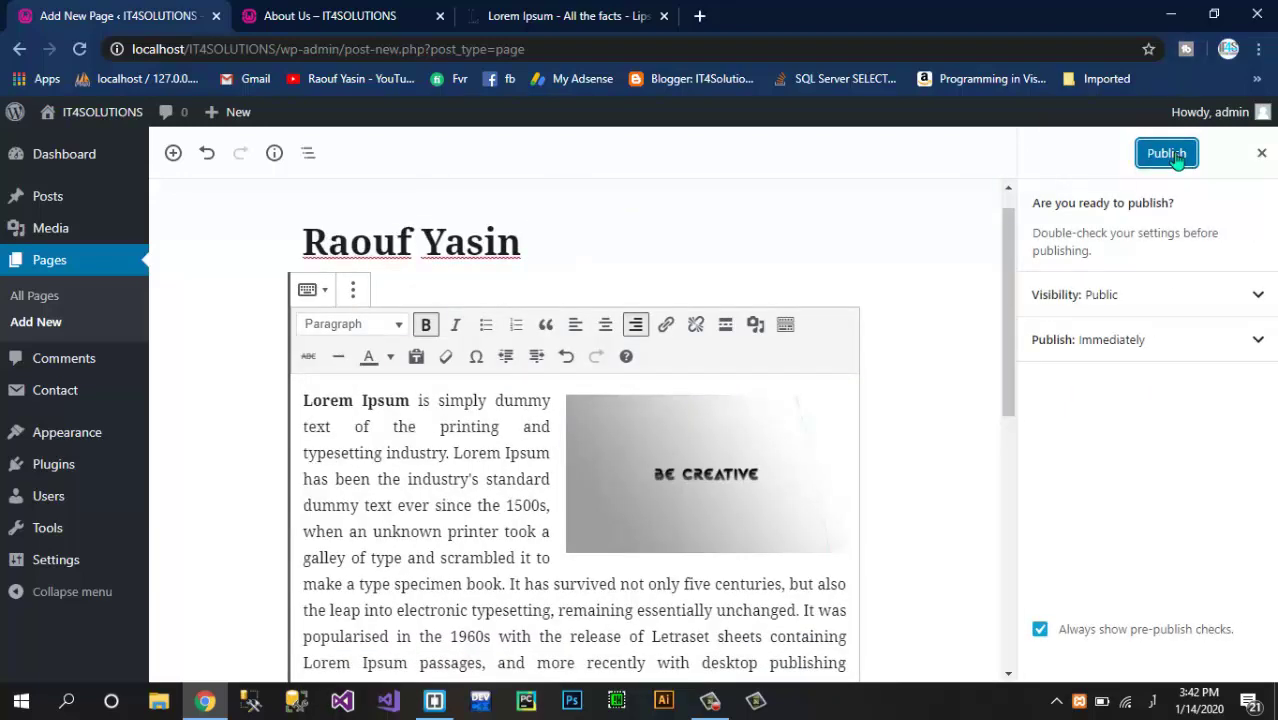
click(1176, 156)
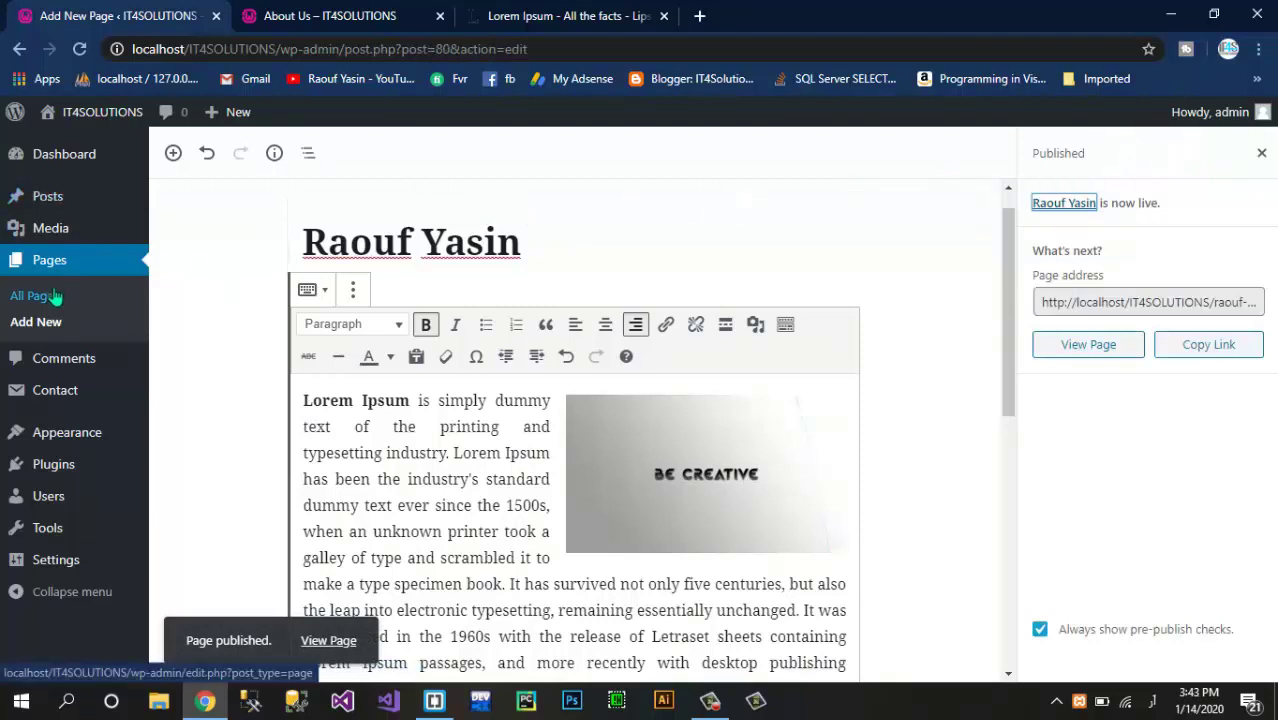
click(48, 322)
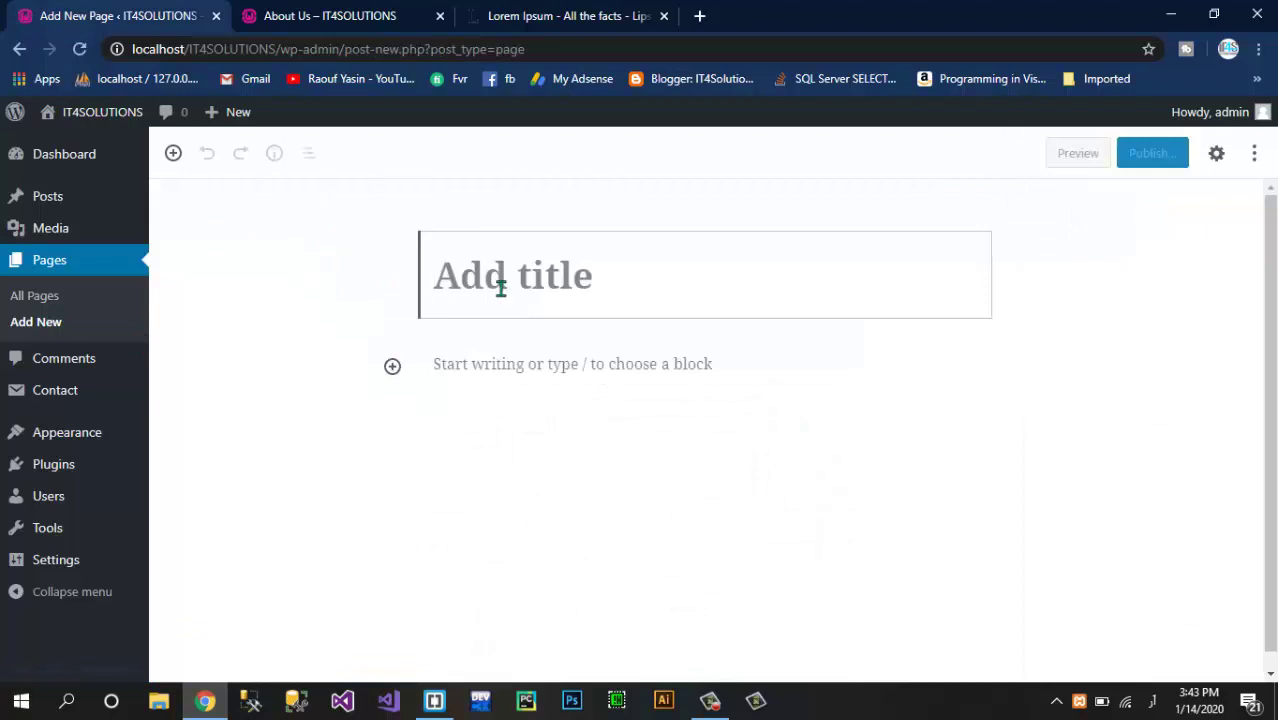
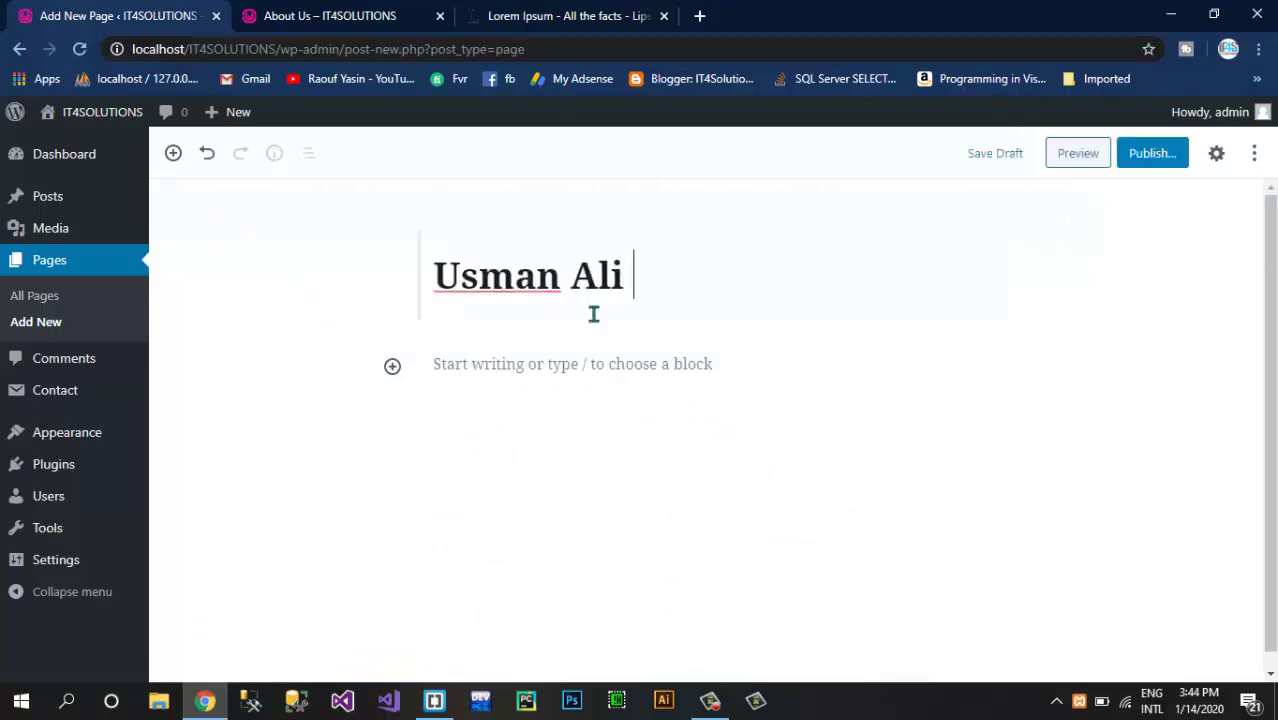
Add a Gallery block with the blue quote, dark screenshot and black code images.
click(556, 373)
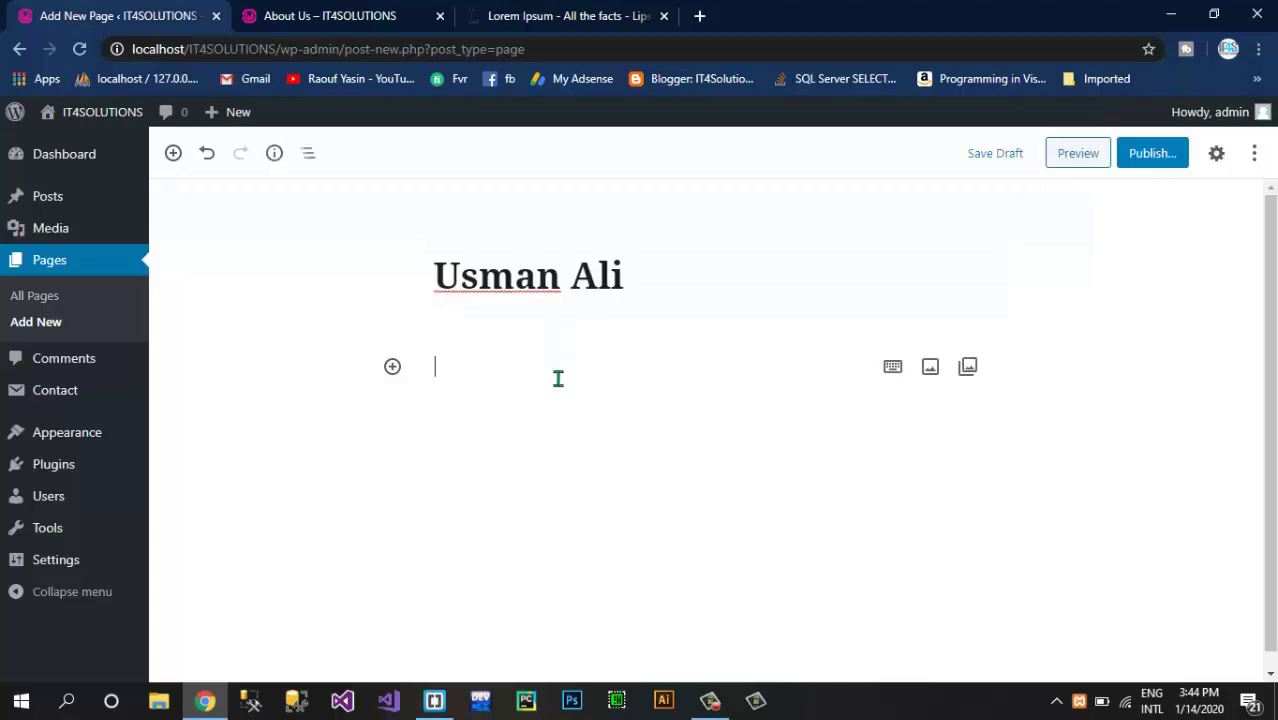
click(969, 368)
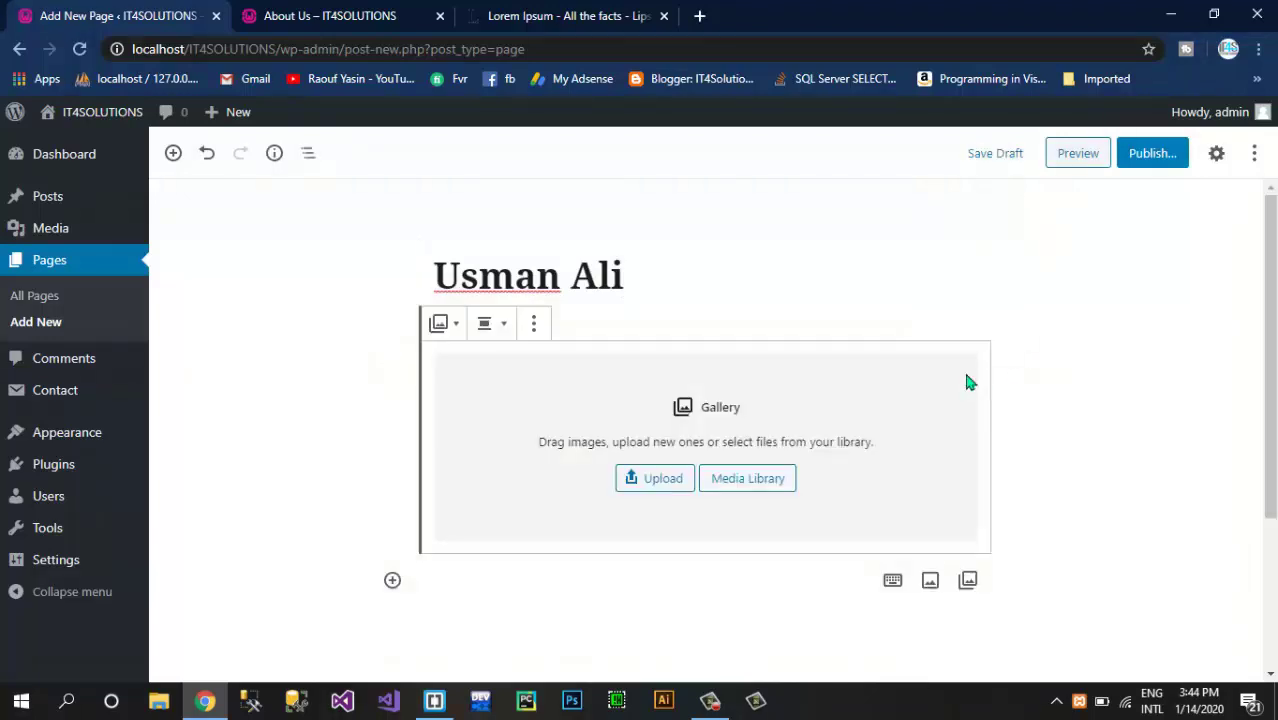
click(738, 482)
click(312, 358)
click(422, 357)
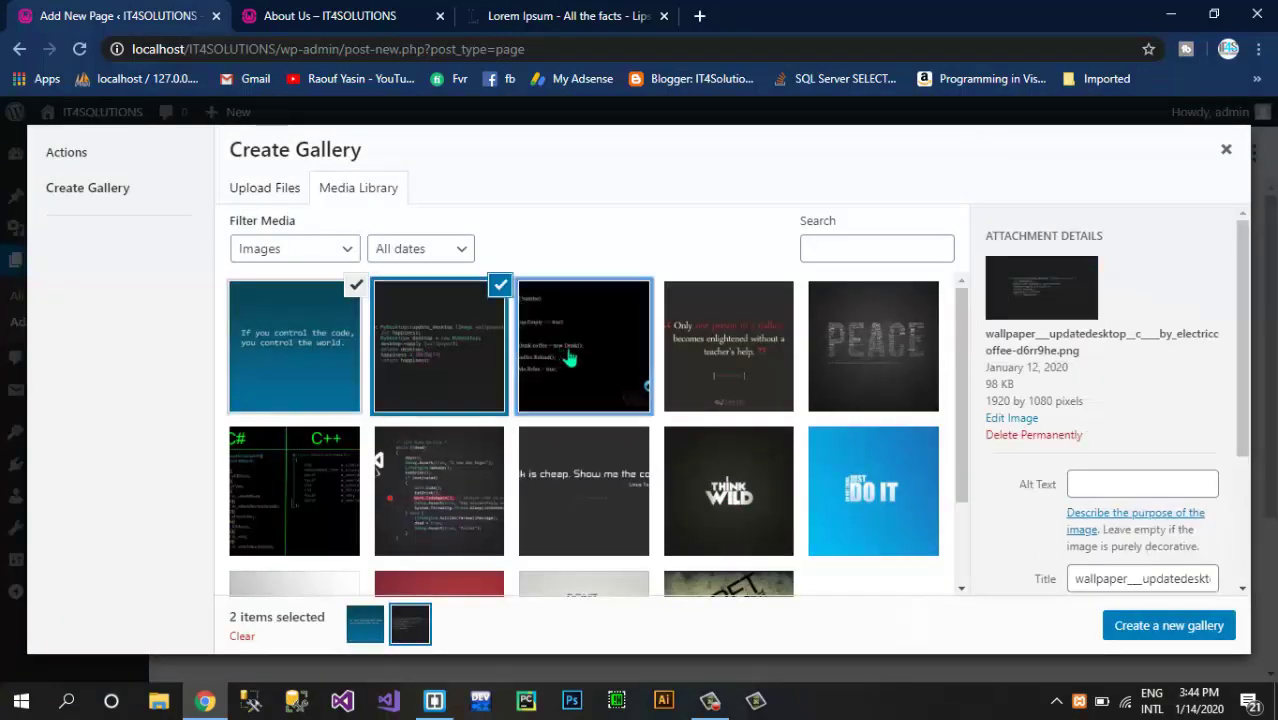
click(568, 357)
click(1166, 628)
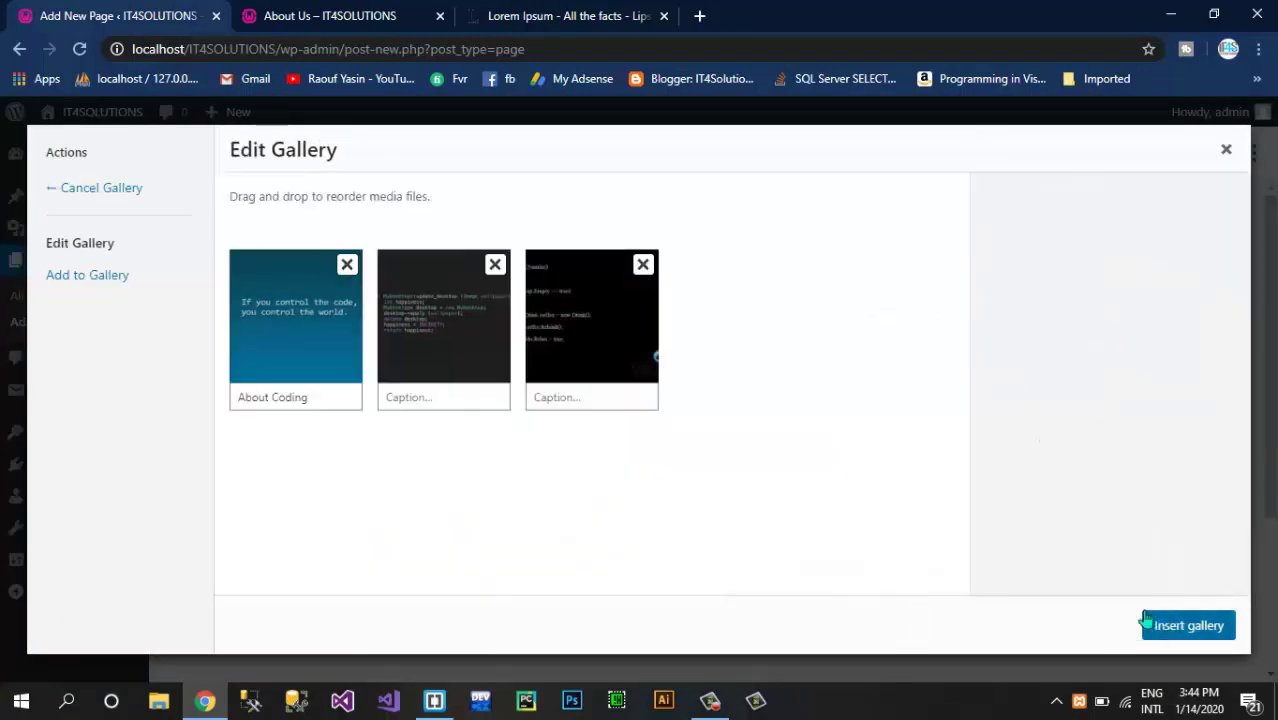
Delete the 'Coding' caption, insert the gallery, and start a paragraph beneath it.
double_click(333, 399)
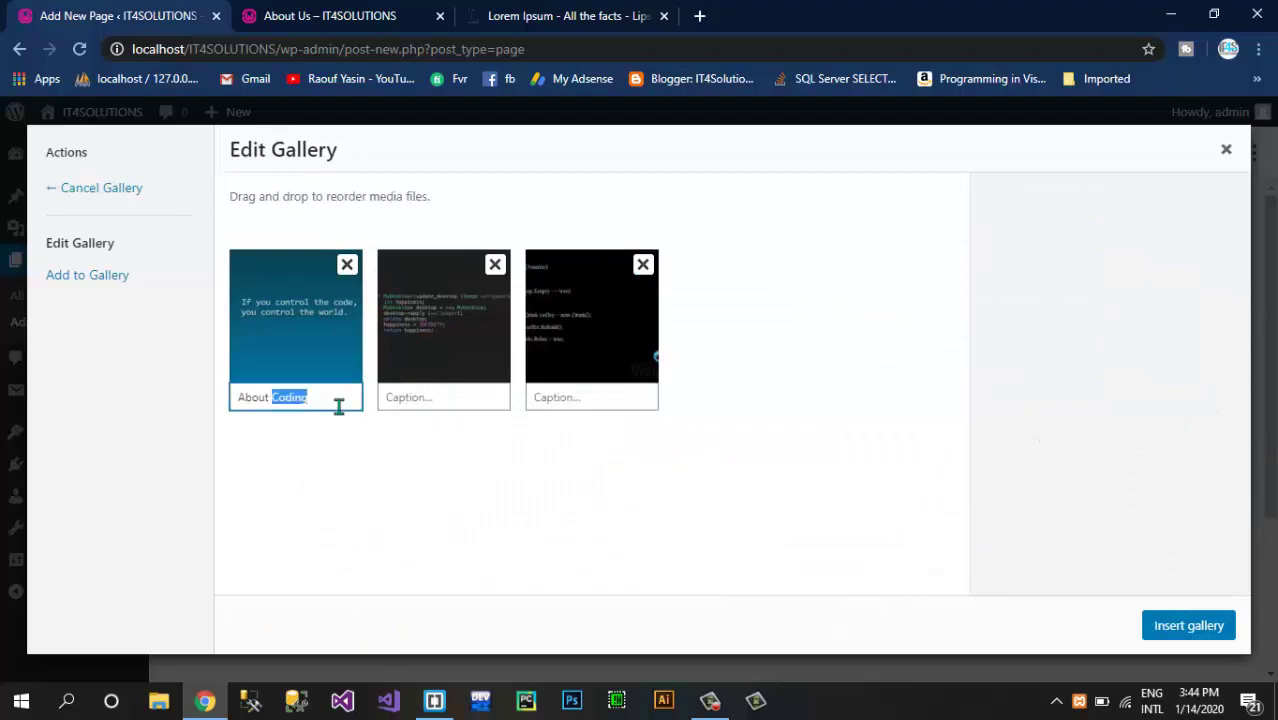
key(BackSpace)
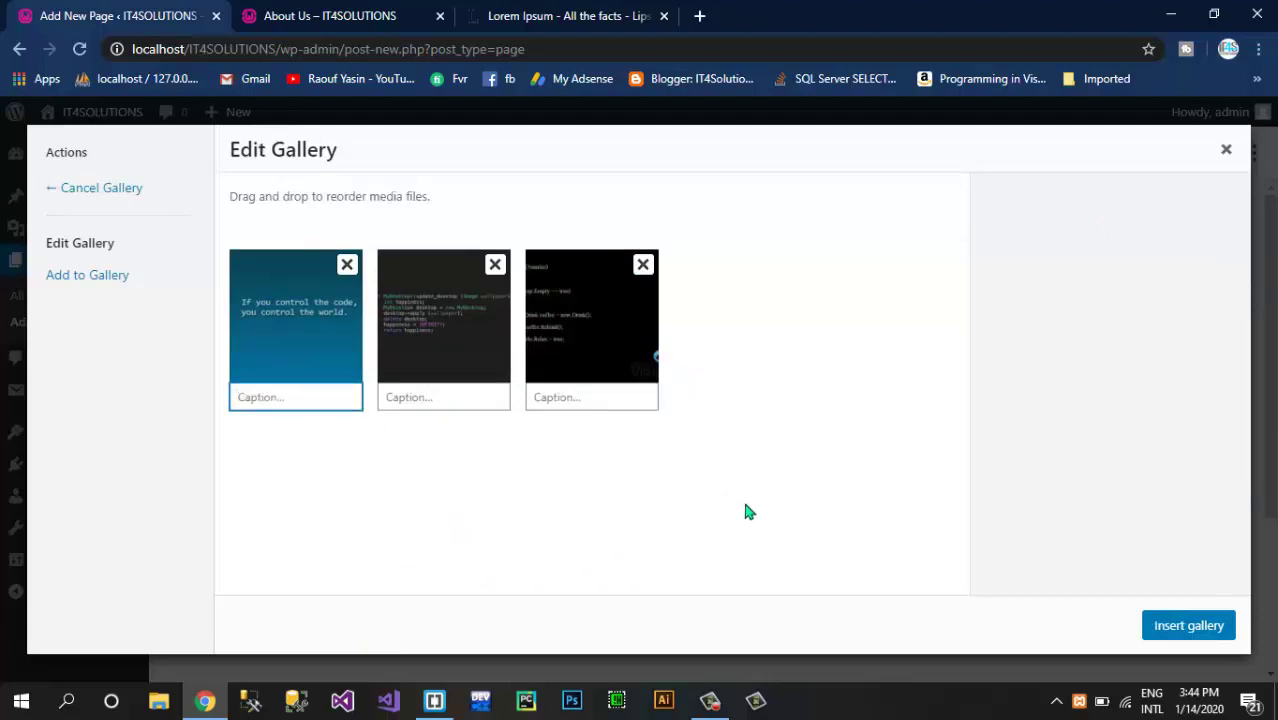
click(1145, 552)
click(1185, 627)
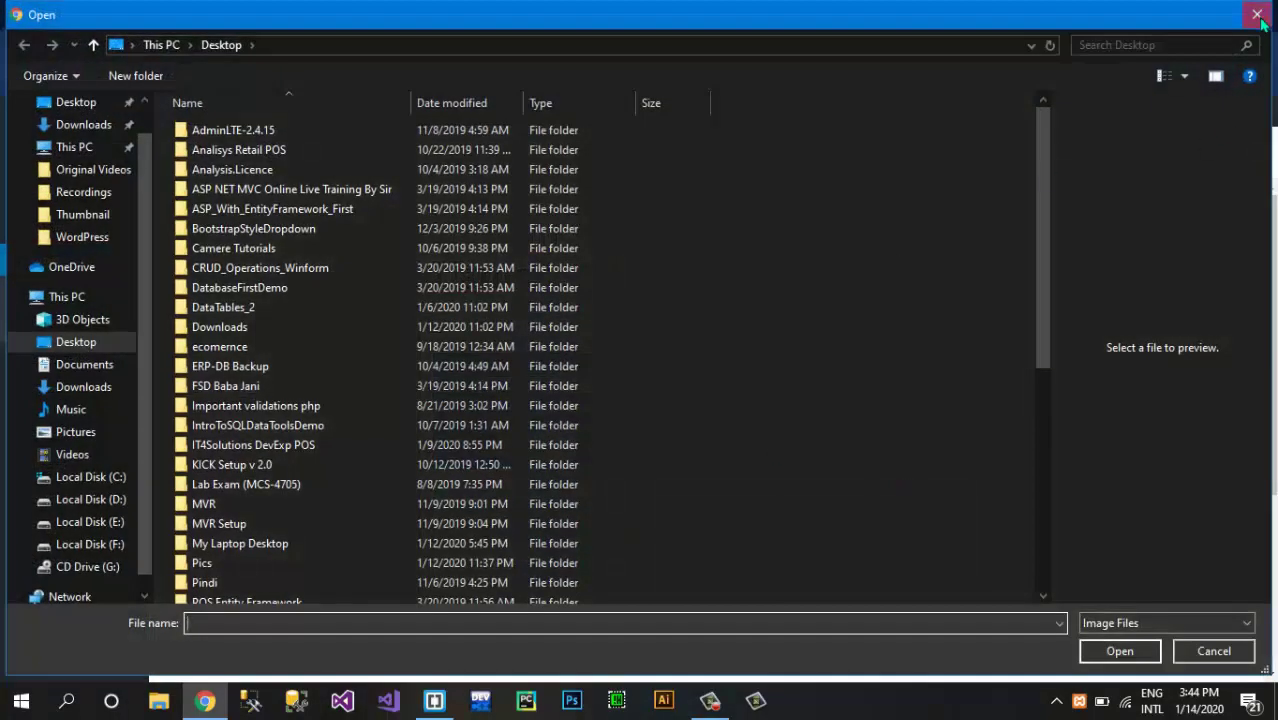
click(1257, 14)
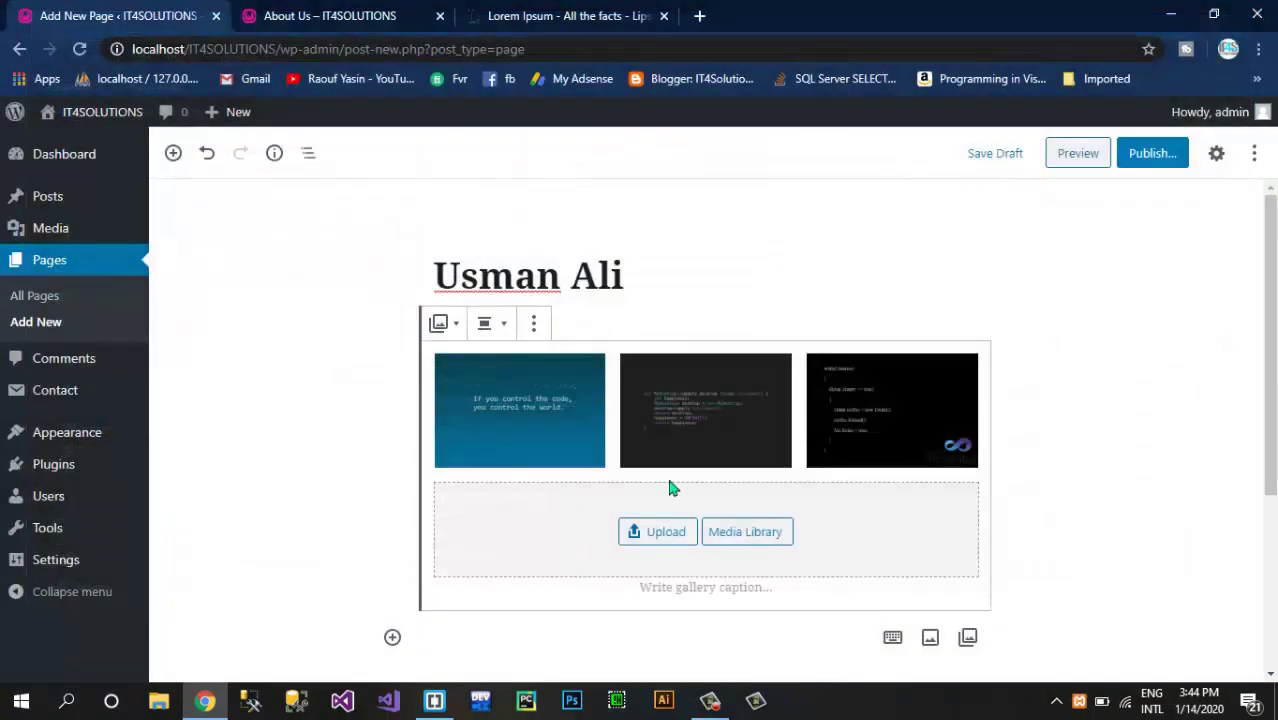
click(475, 663)
click(460, 538)
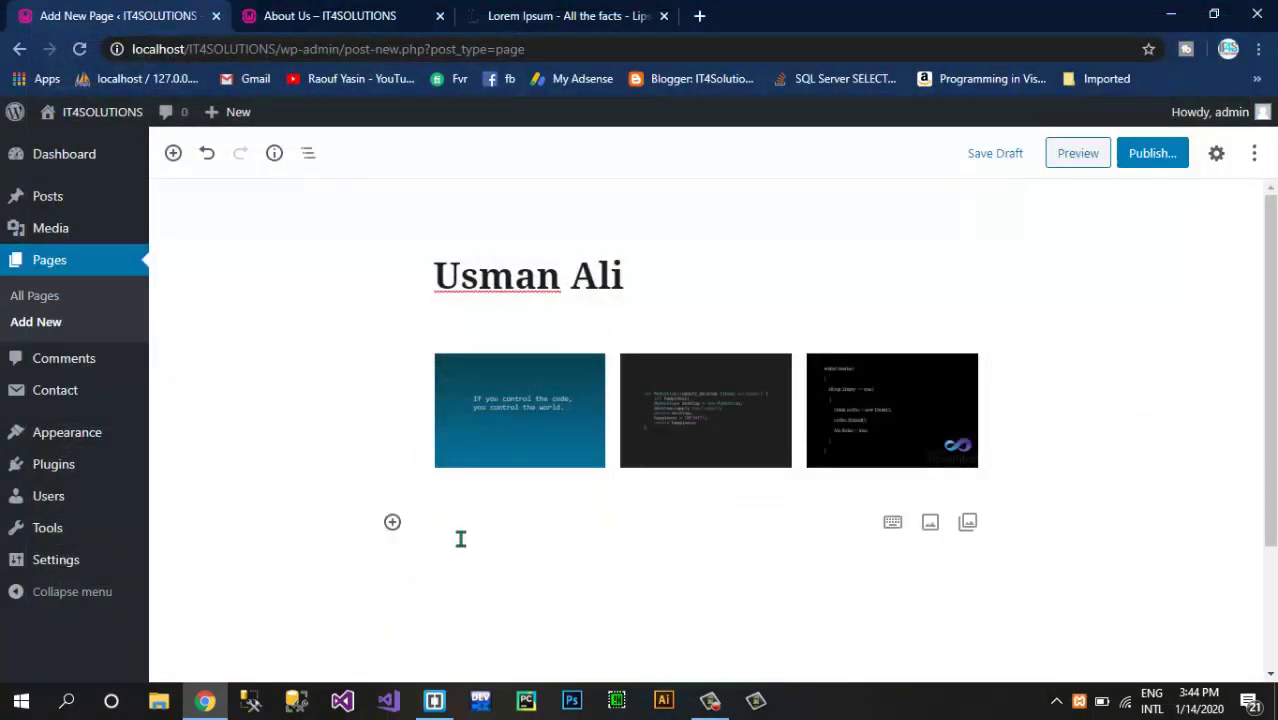
Paste the Lorem Ipsum text under the gallery and publish the page.
key(ctrl+v)
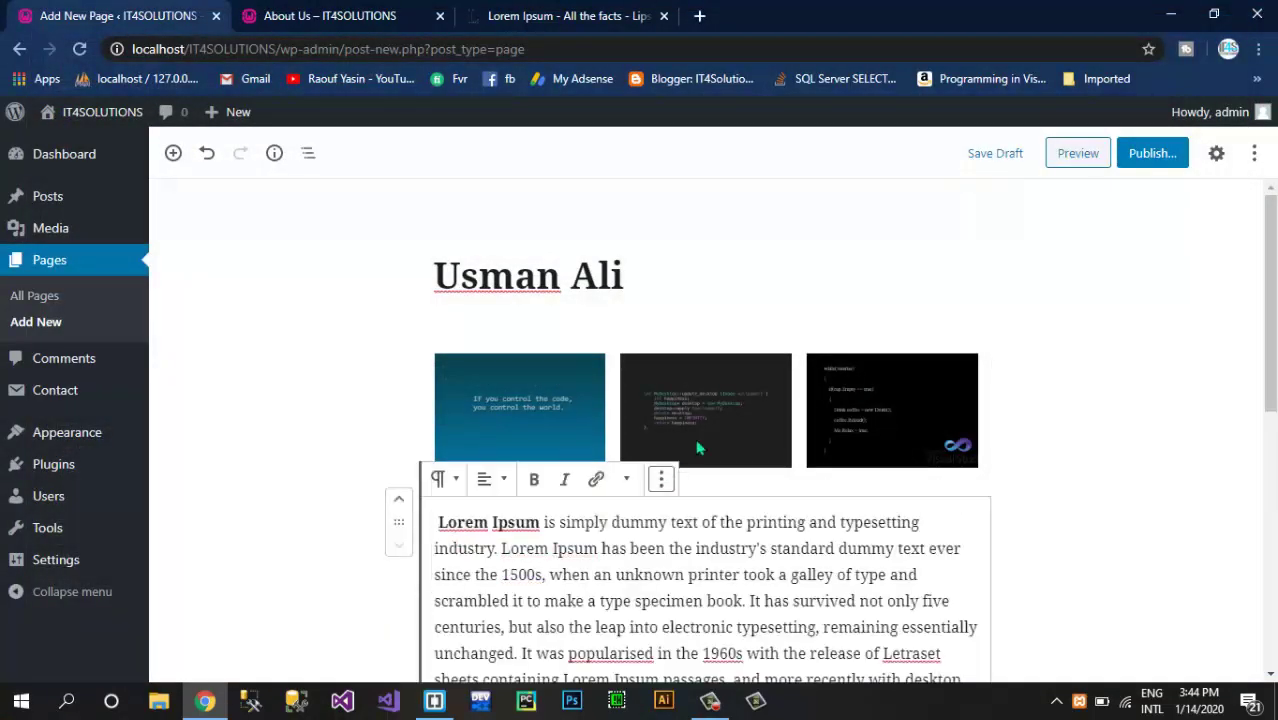
click(1150, 153)
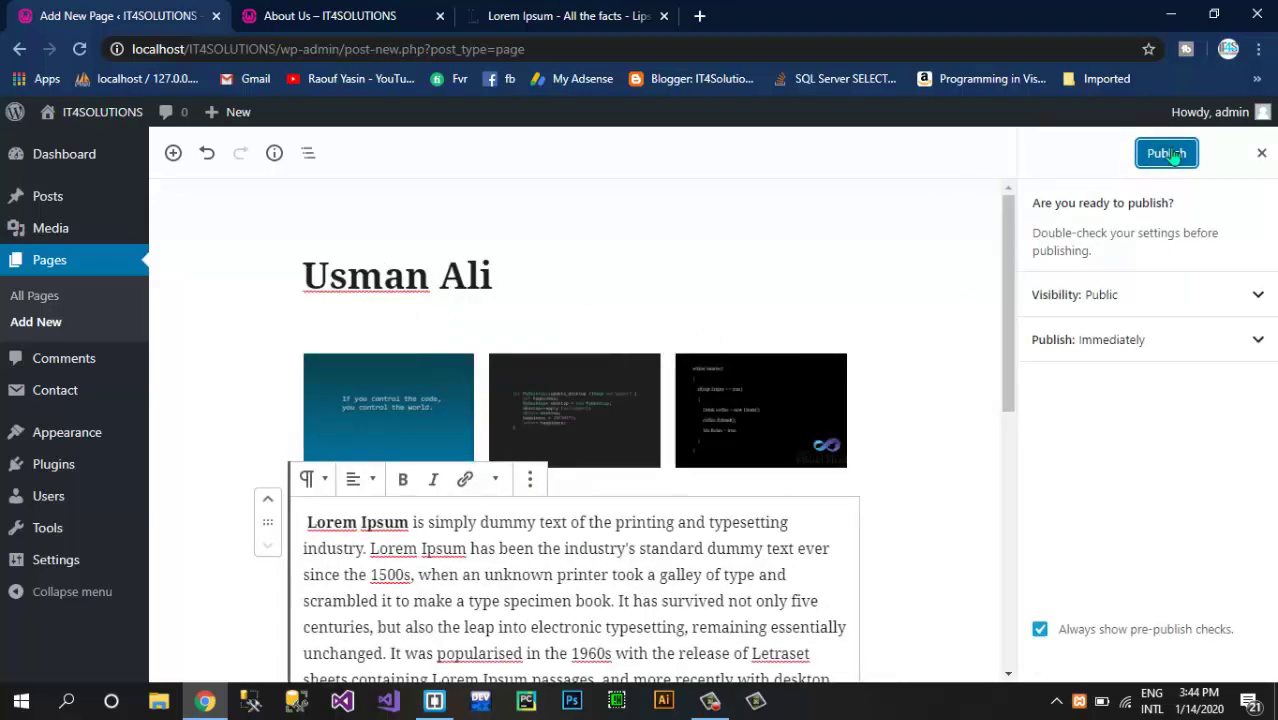
click(1170, 155)
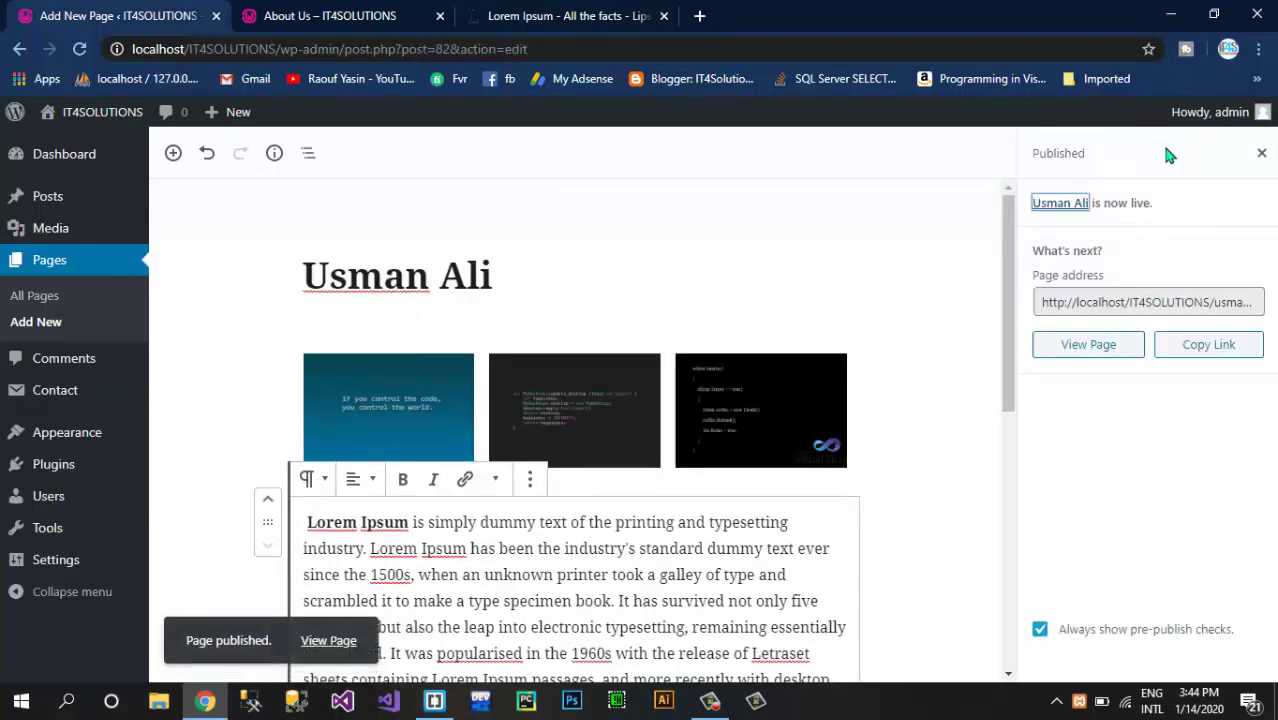
Reload the live About Us page to confirm it, then start another blank page.
click(320, 15)
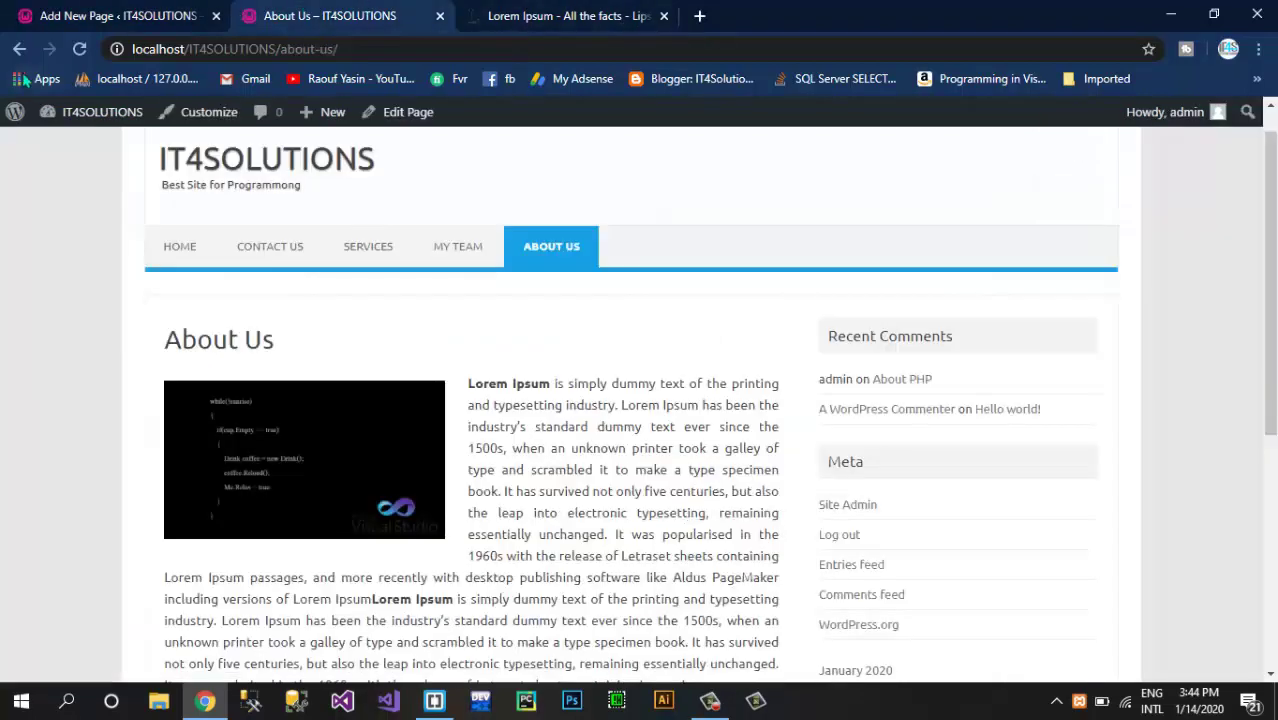
click(80, 50)
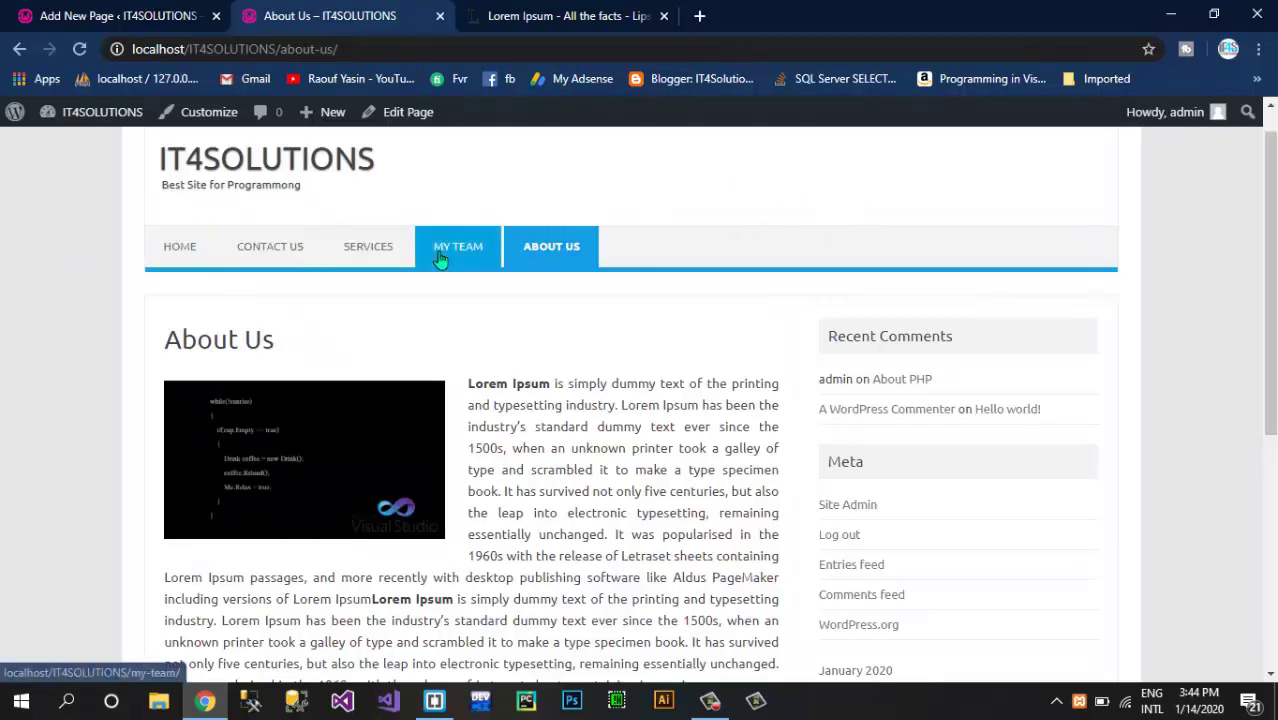
click(100, 15)
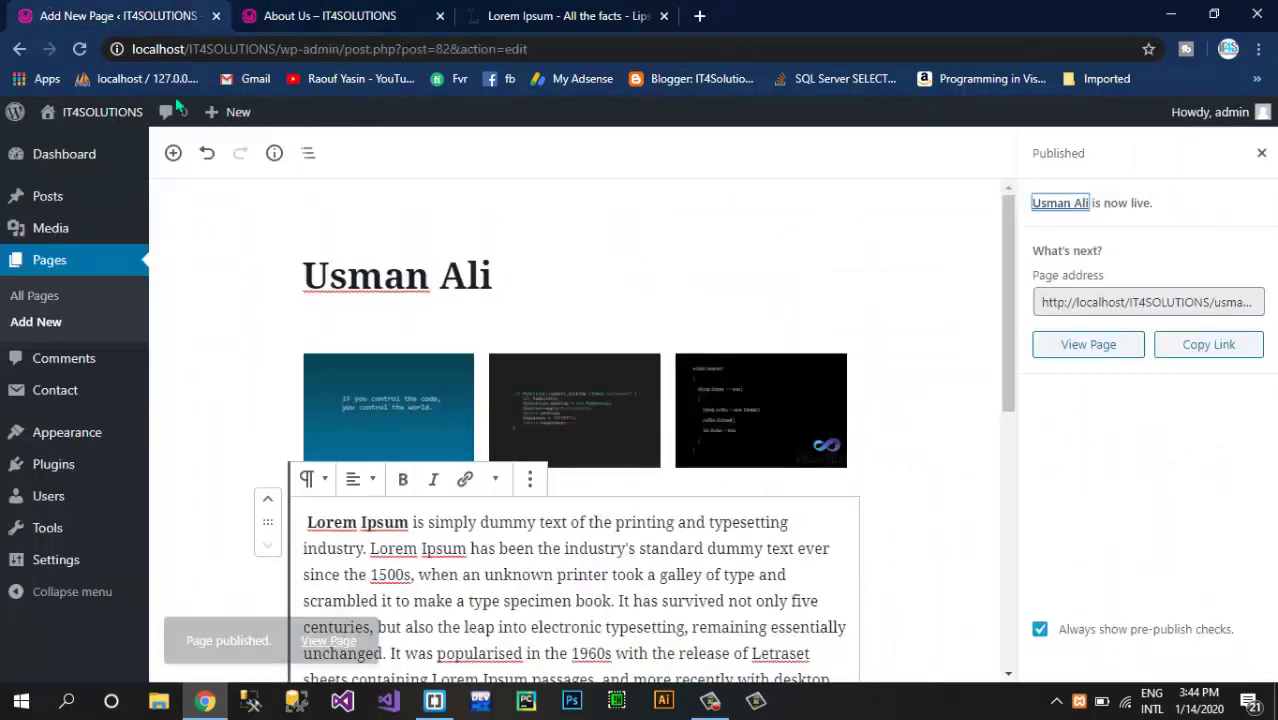
click(46, 321)
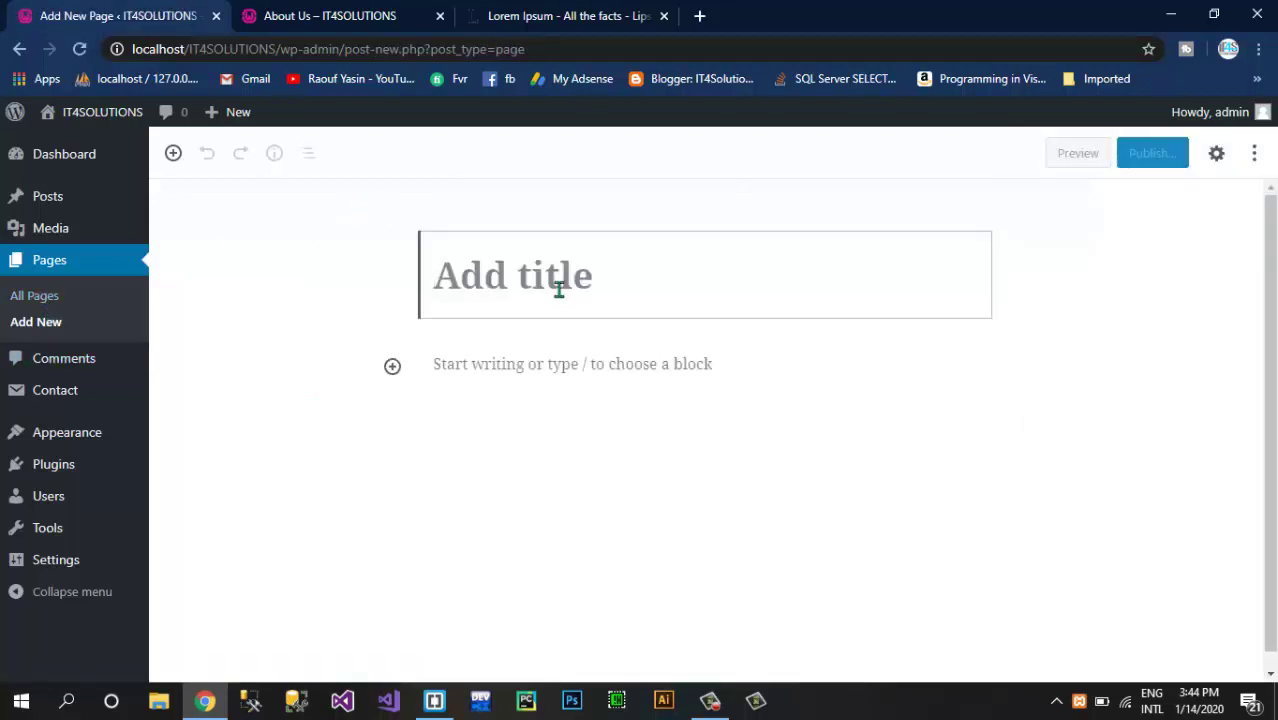
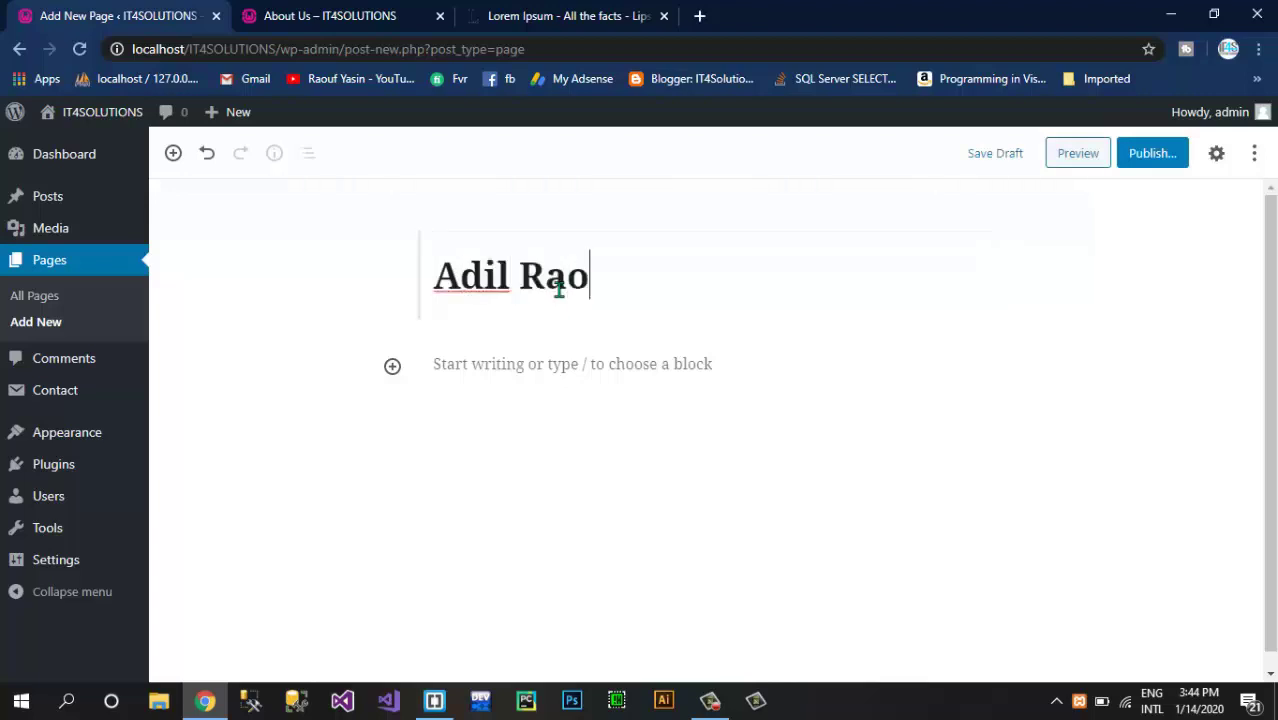
Title the page with the team member's name, paste the Lorem Ipsum paragraph, and publish it.
click(579, 370)
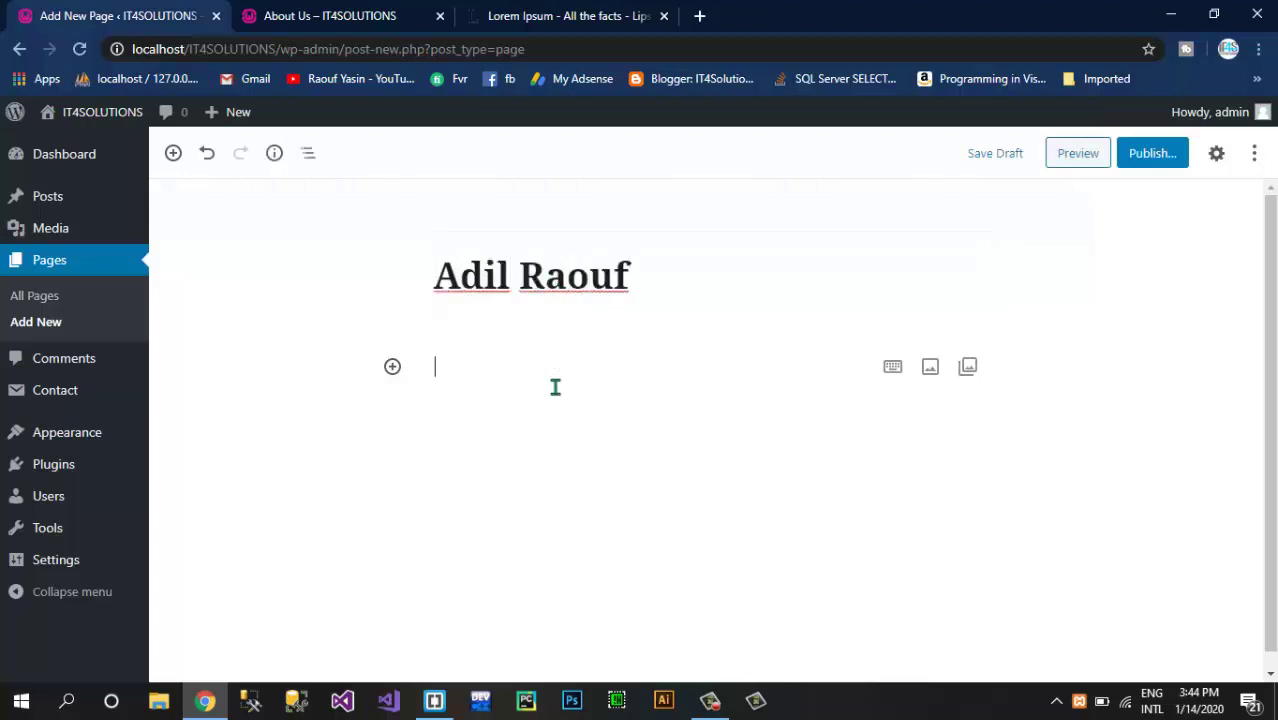
text(Lorem Ipsum is simply dummy text of the printing and typesetting industry. Lorem Ipsum has been the industry's standard dummy text ever since the 1500s, when an unknown printer took a galley of type and scrambled it to make a type specimen book. It has survived not only five centuries, but also the leap into electronic typesetting, remaining essentially unchanged. It was popularised in the 1960s with the release of Letraset sheets containing Lorem Ipsum passages, and more recently with desktop publishing software like Aldus PageMaker including versions of Lorem Ipsum)
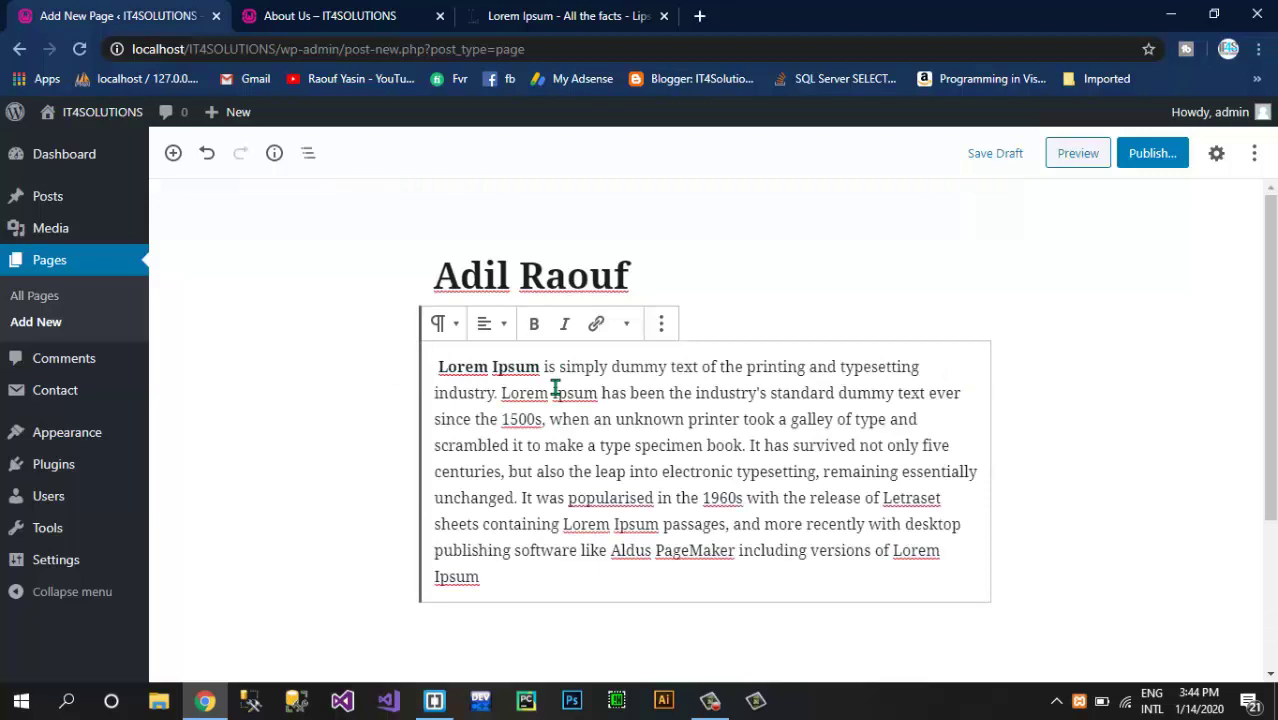
click(1150, 152)
click(1163, 153)
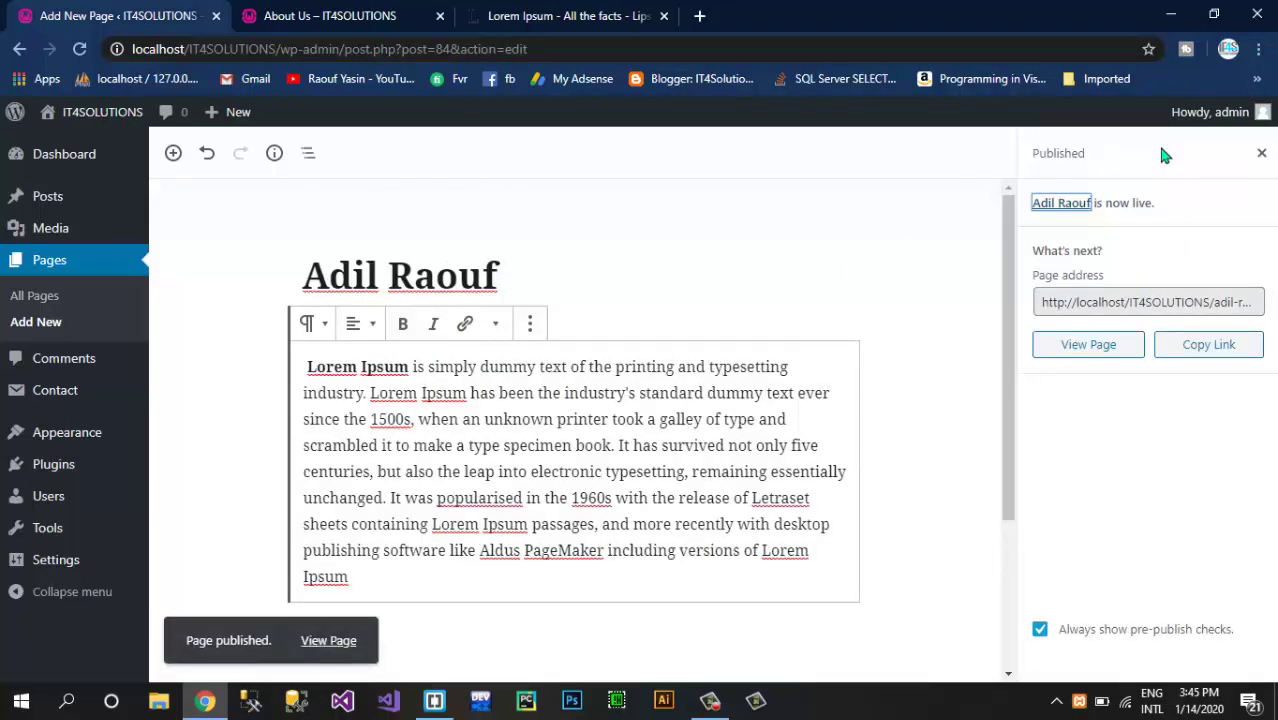
Check the live About Us and My Team pages, then return to the editor.
click(316, 16)
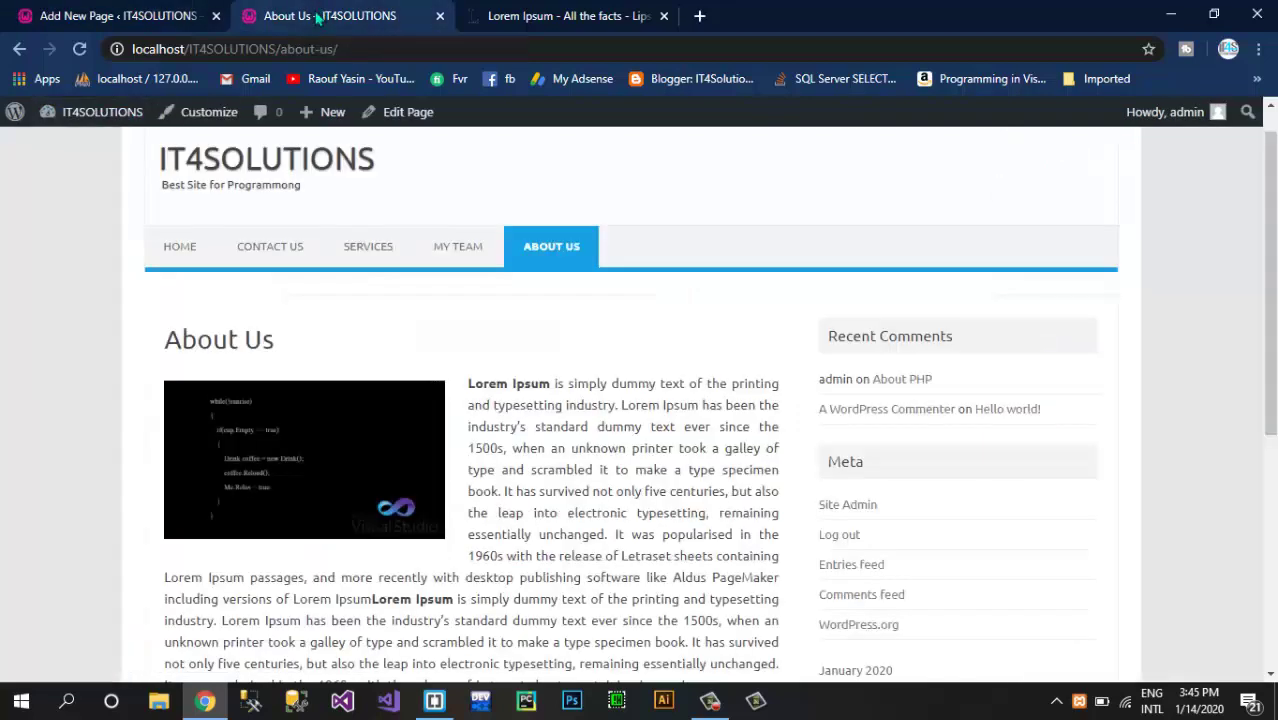
click(86, 79)
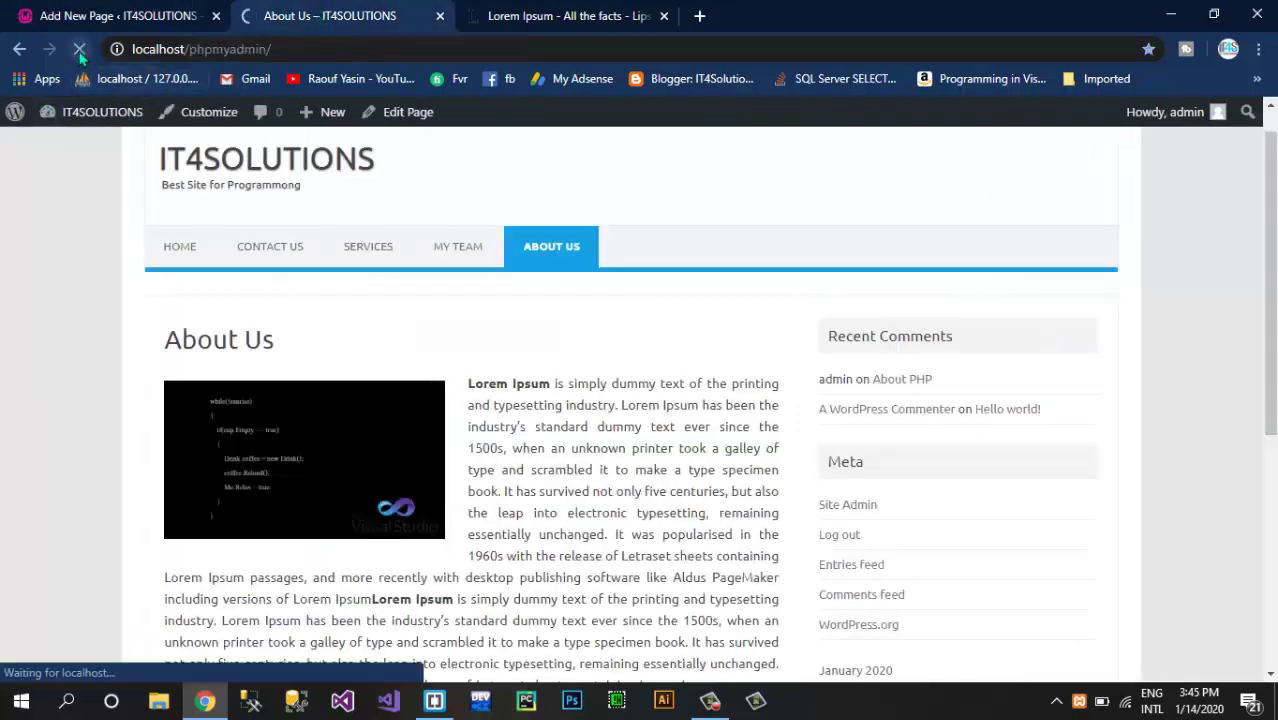
click(19, 49)
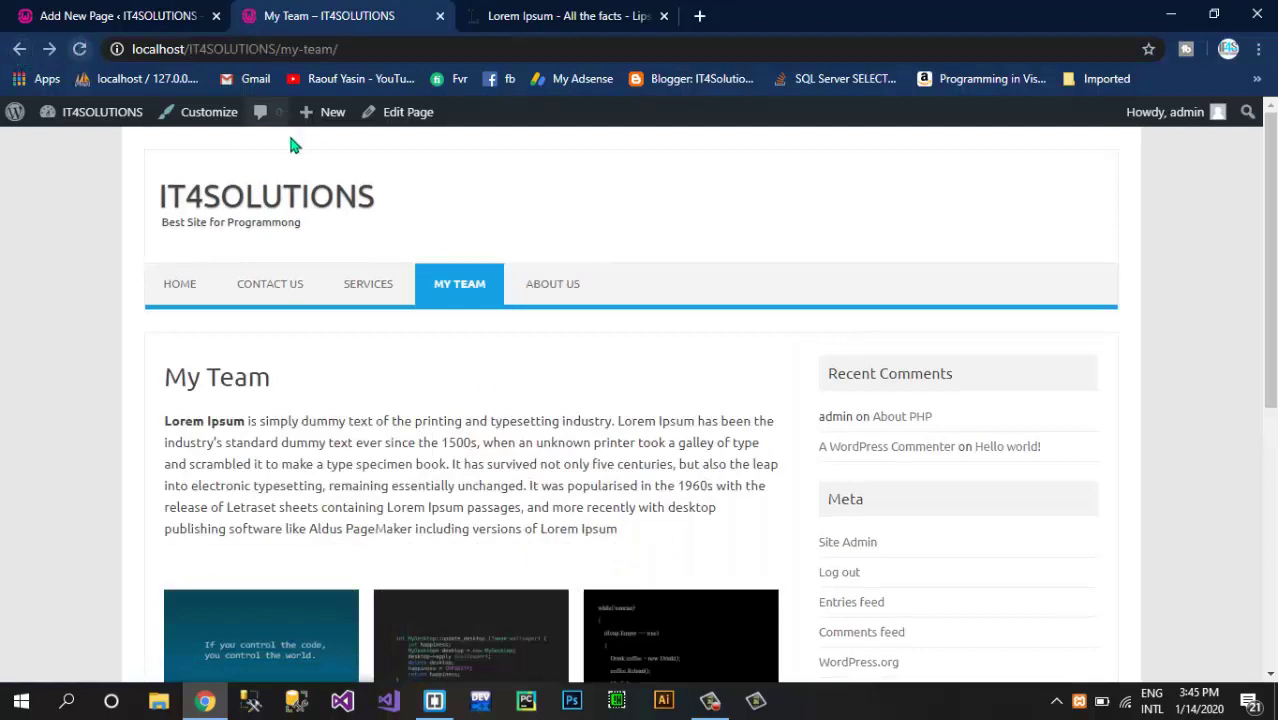
click(110, 15)
In Appearance > Menus, add the three ticked team-member pages to mymenu and save.
mouse_move(78, 447)
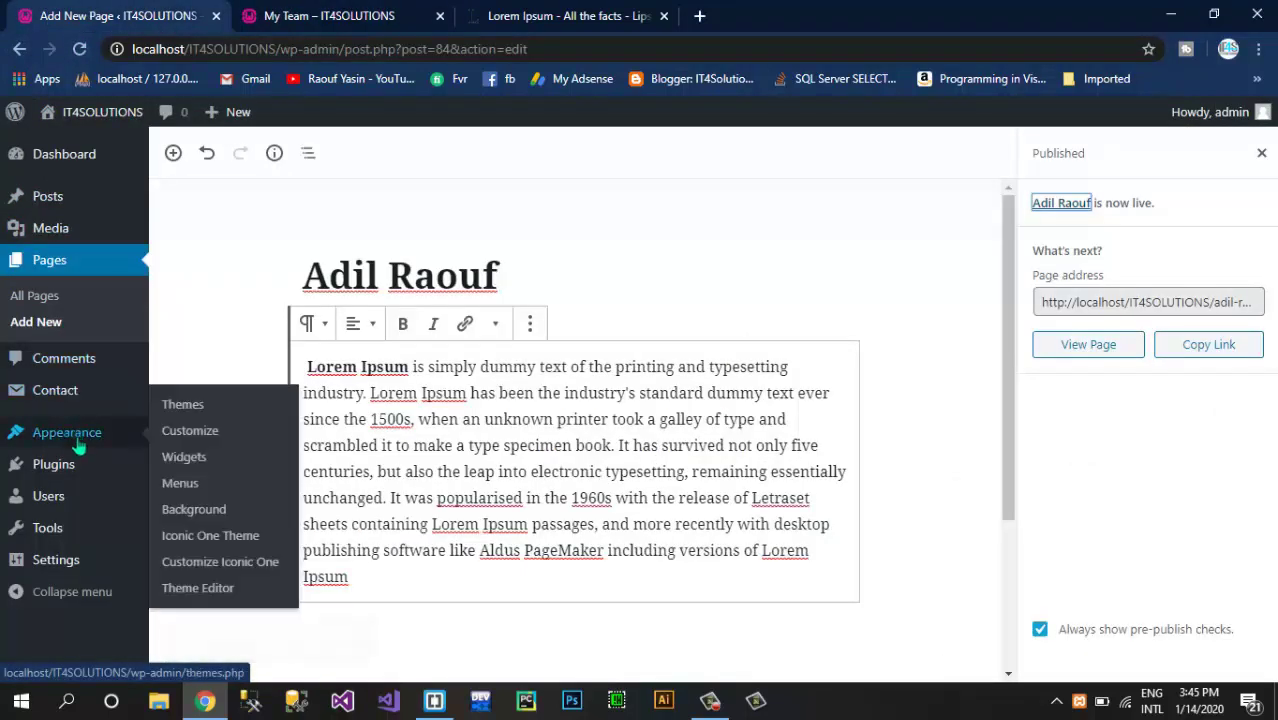
click(180, 483)
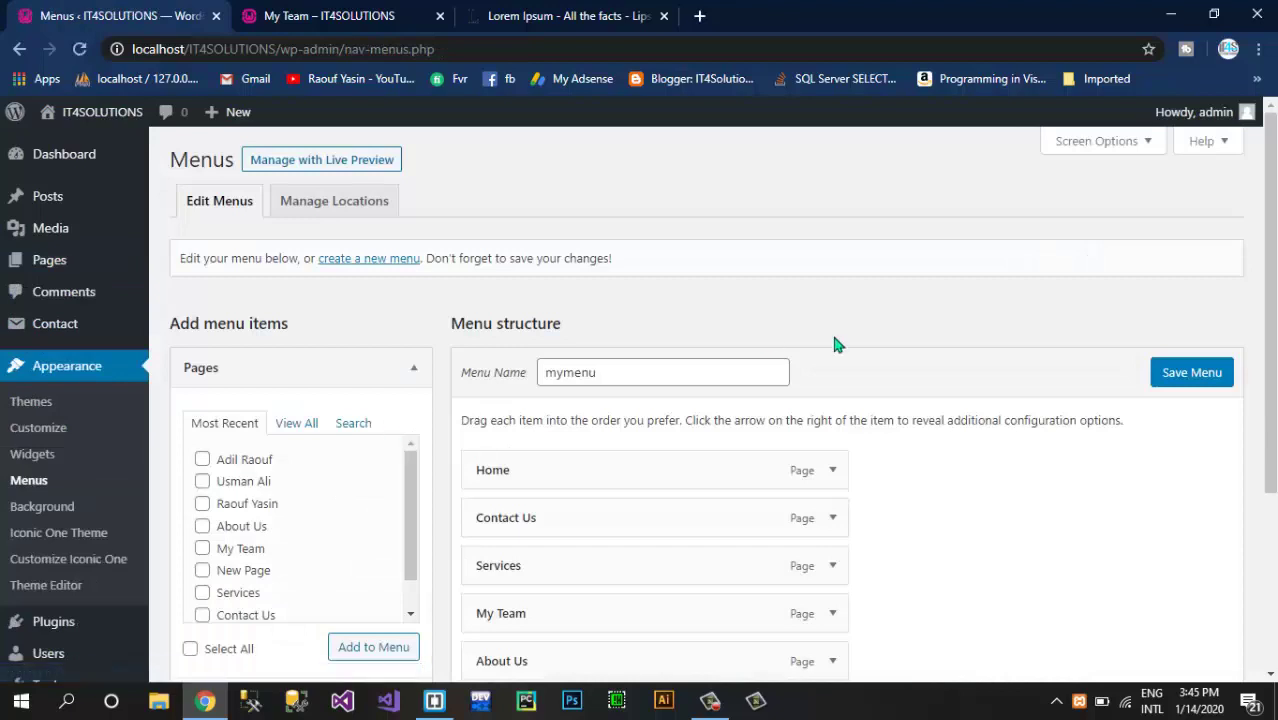
scroll(836, 340, down, 2)
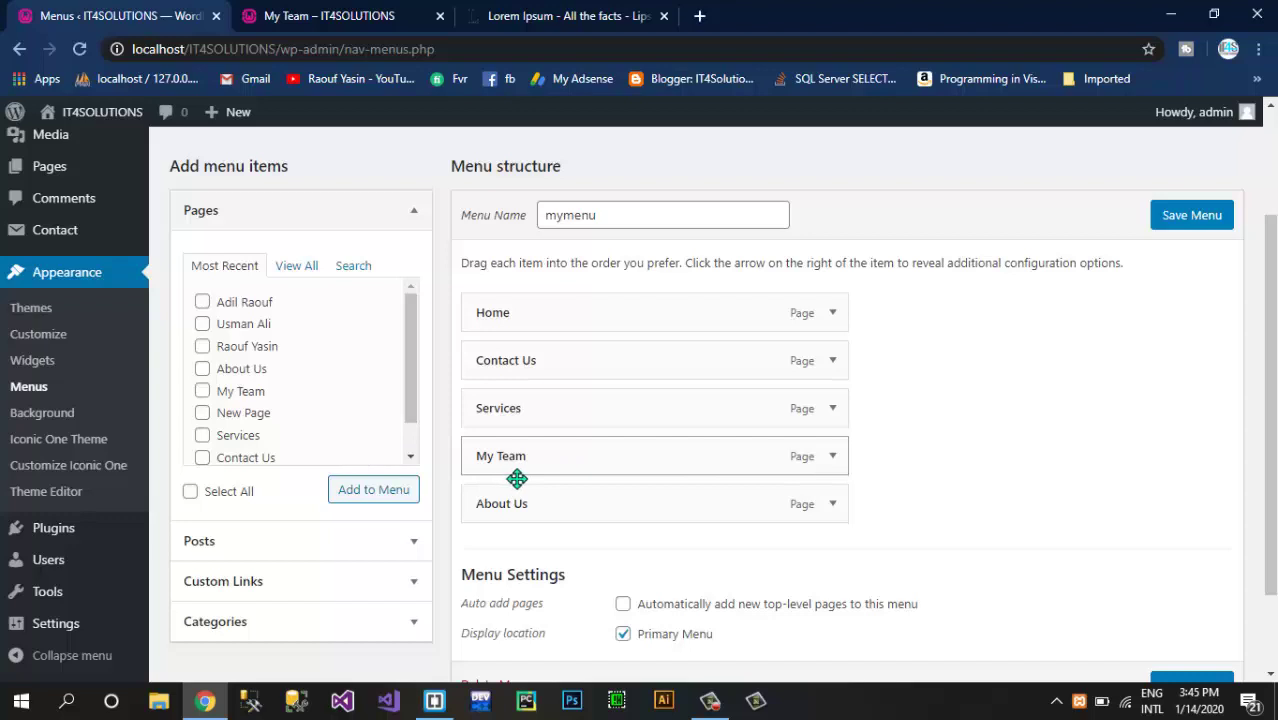
click(203, 324)
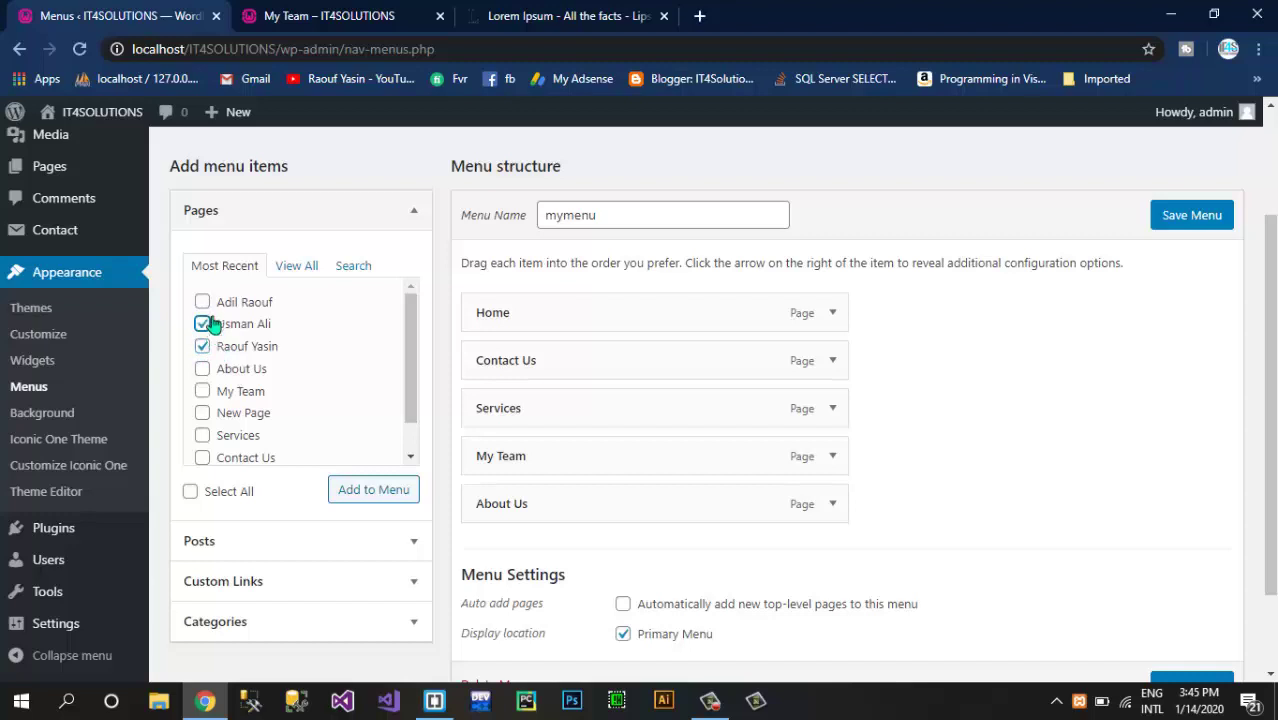
click(371, 505)
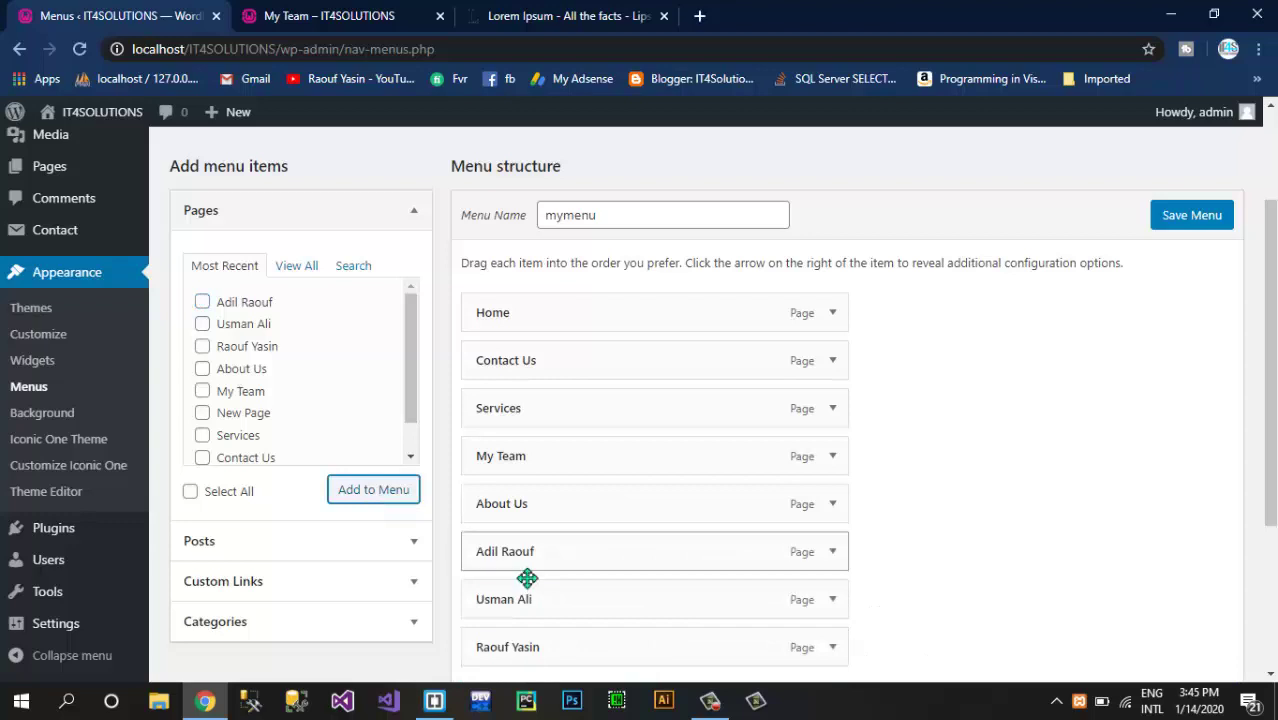
click(1219, 222)
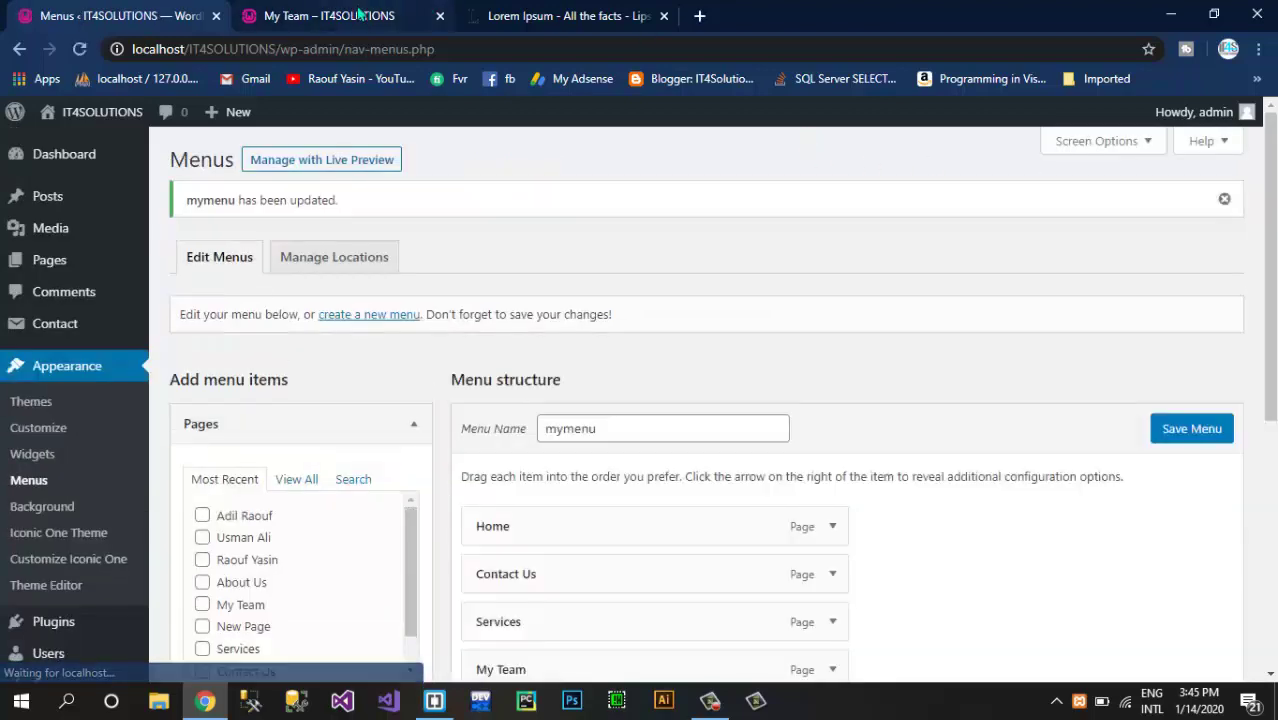
Reload the live My Team page to see the new menu items, then return to Menus.
click(329, 15)
click(82, 48)
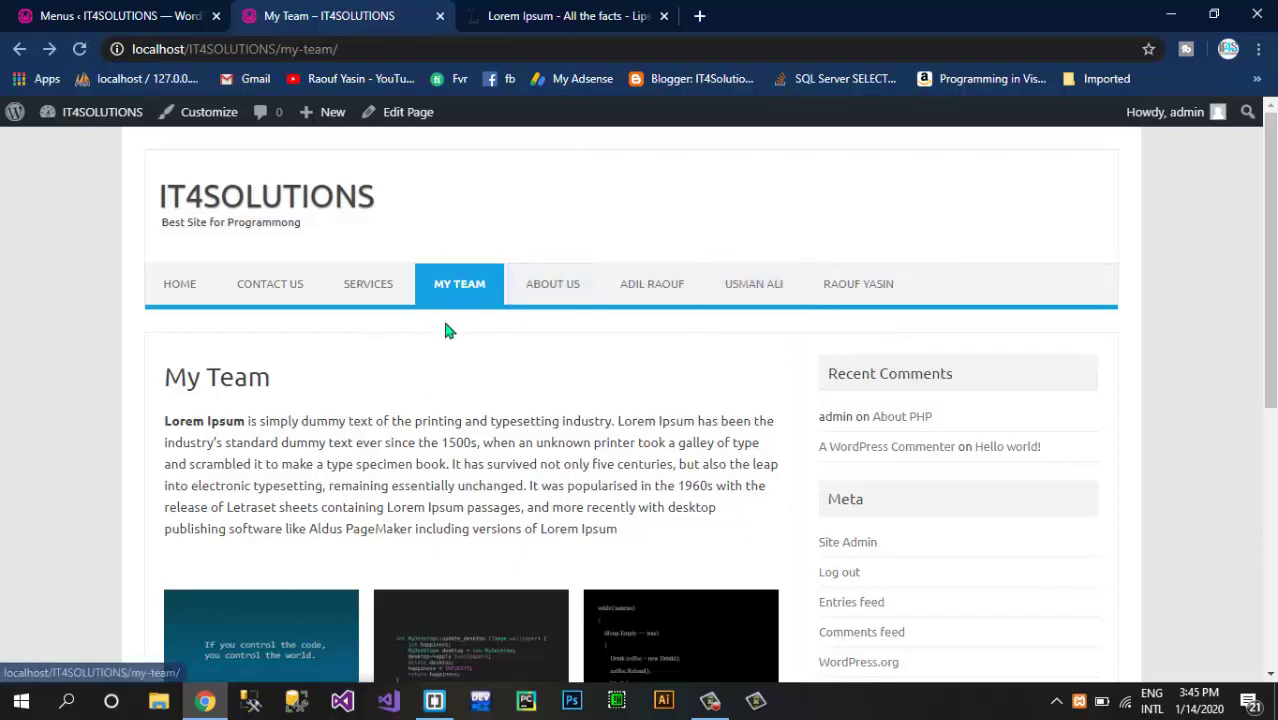
click(145, 14)
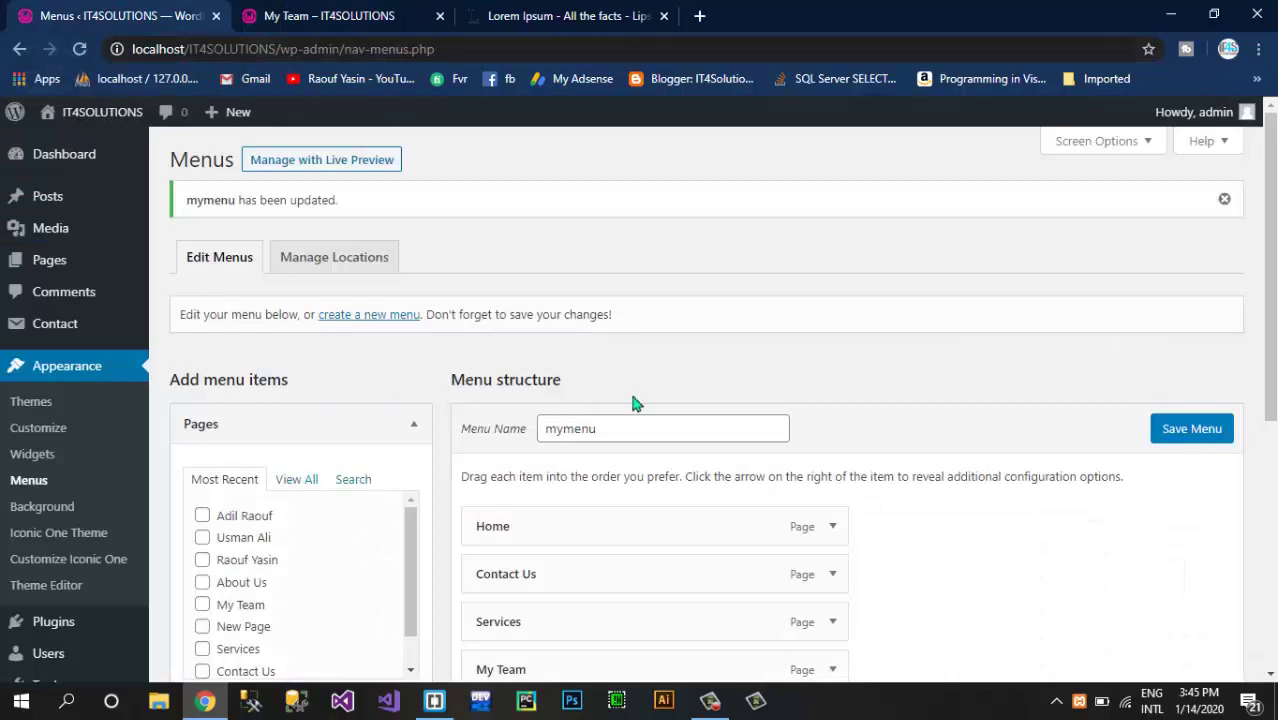
Nest the three team-member pages one after another under My Team as sub items.
scroll(632, 400, down, 3)
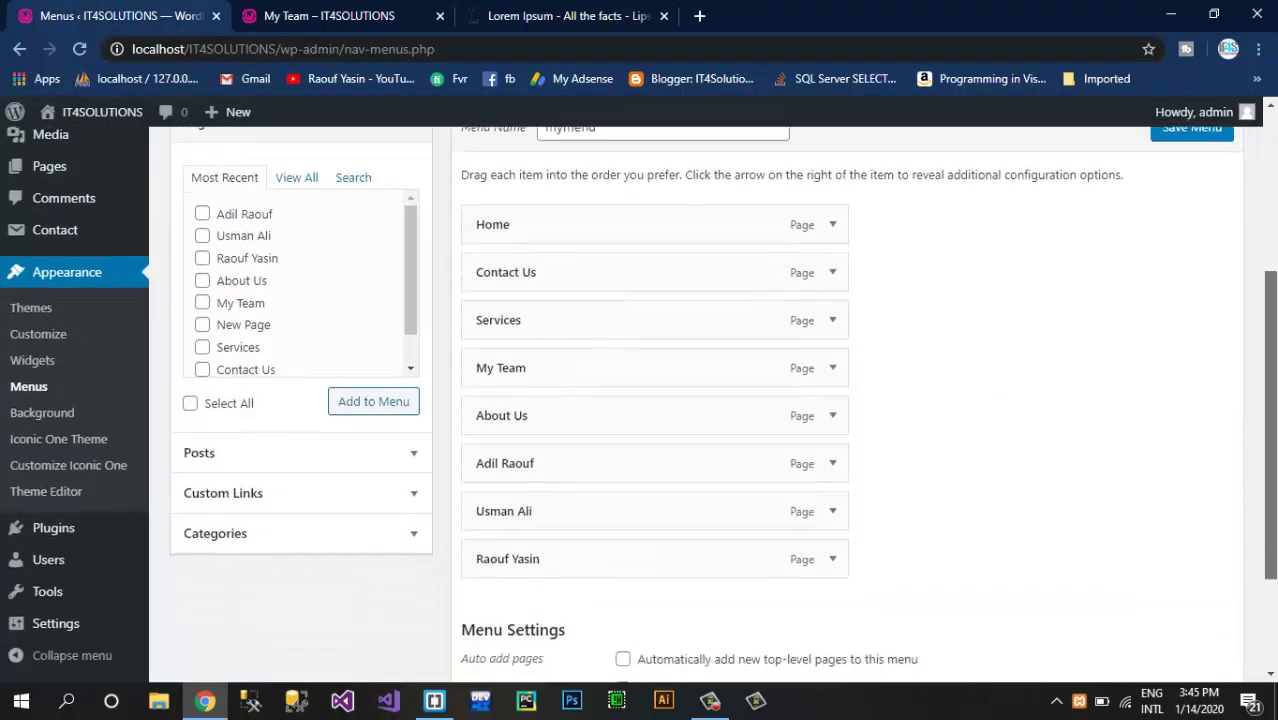
scroll(980, 412, down, 2)
scroll(980, 412, up, 1)
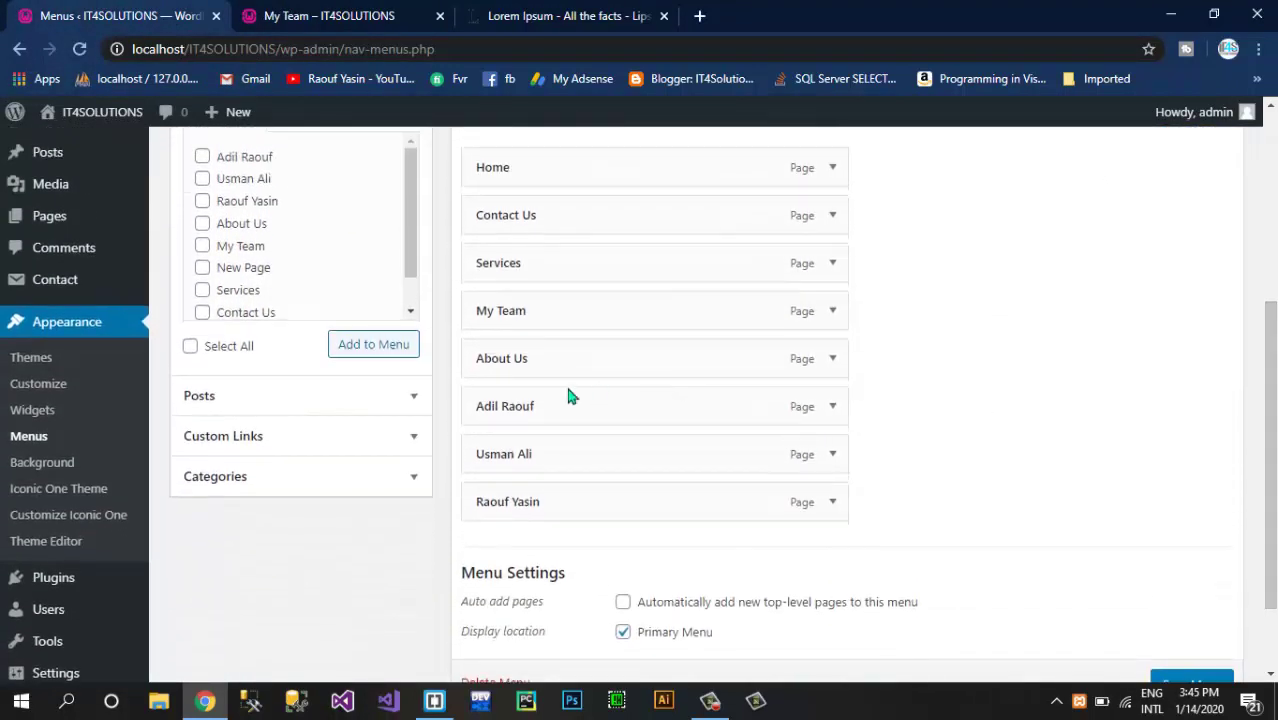
drag(528, 491, 590, 363)
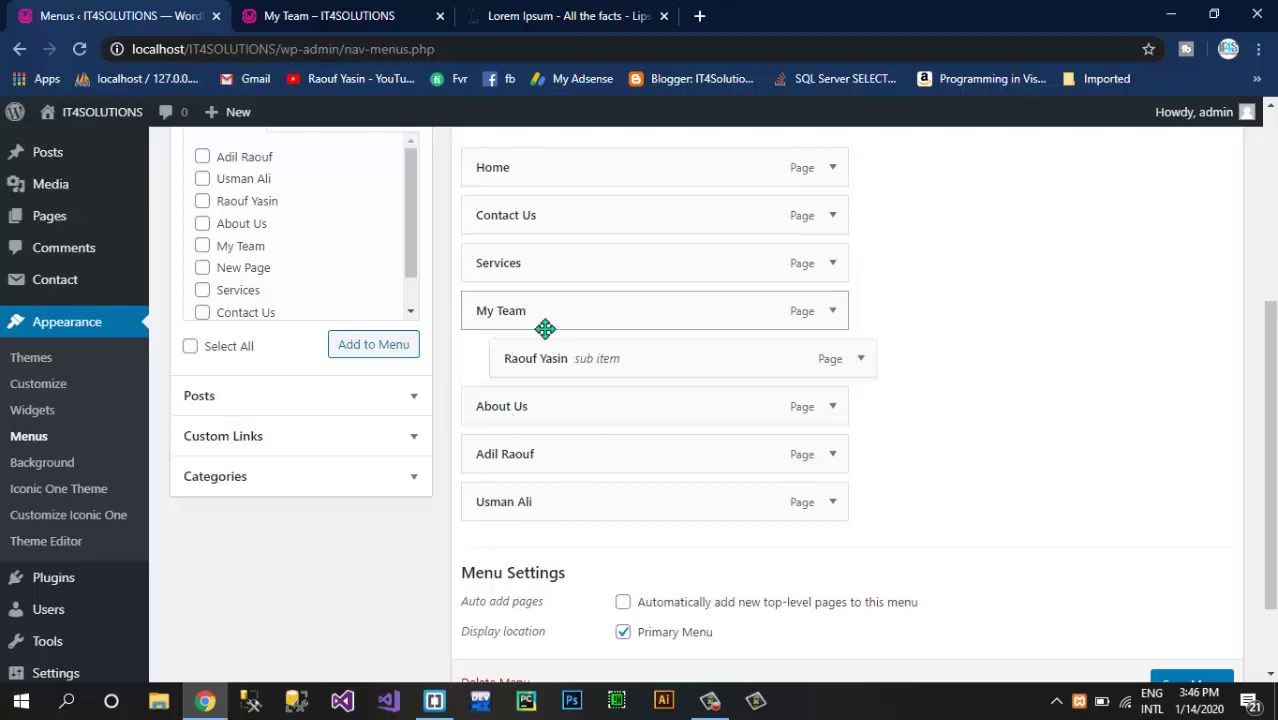
drag(508, 454, 514, 414)
drag(515, 528, 548, 477)
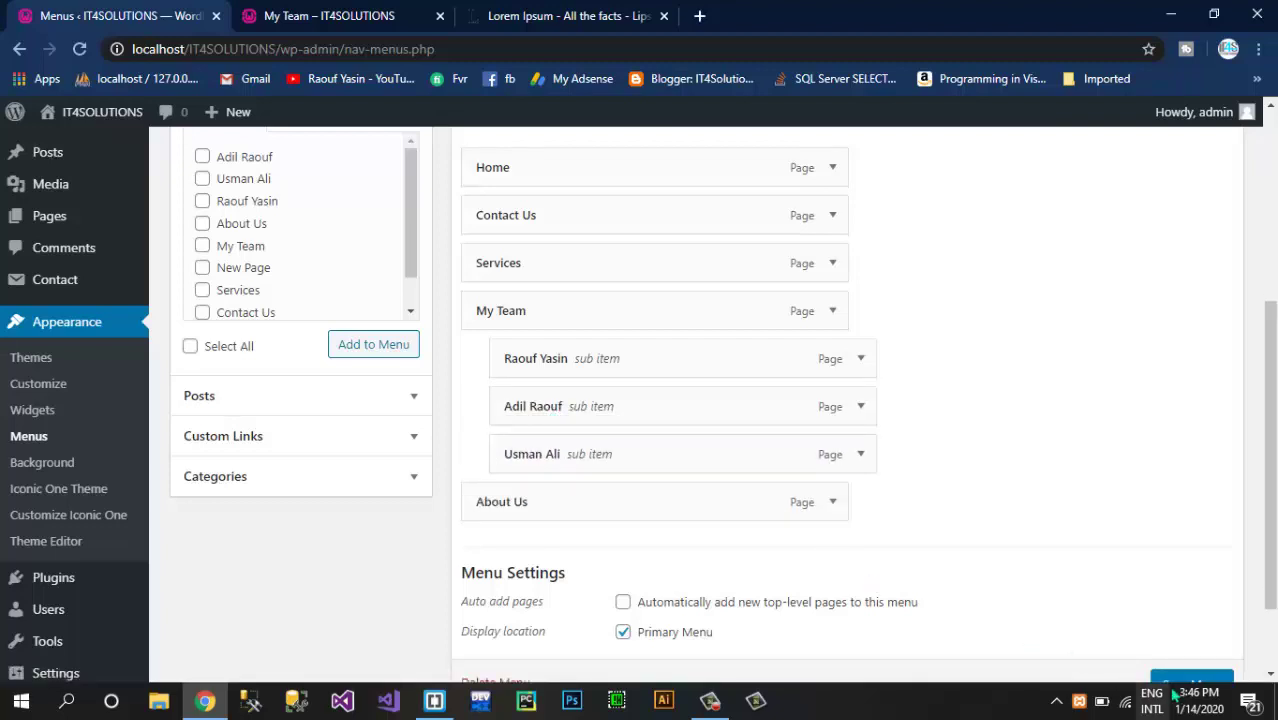
Save the nested menu structure and view the live My Team page.
scroll(1203, 348, up, 3)
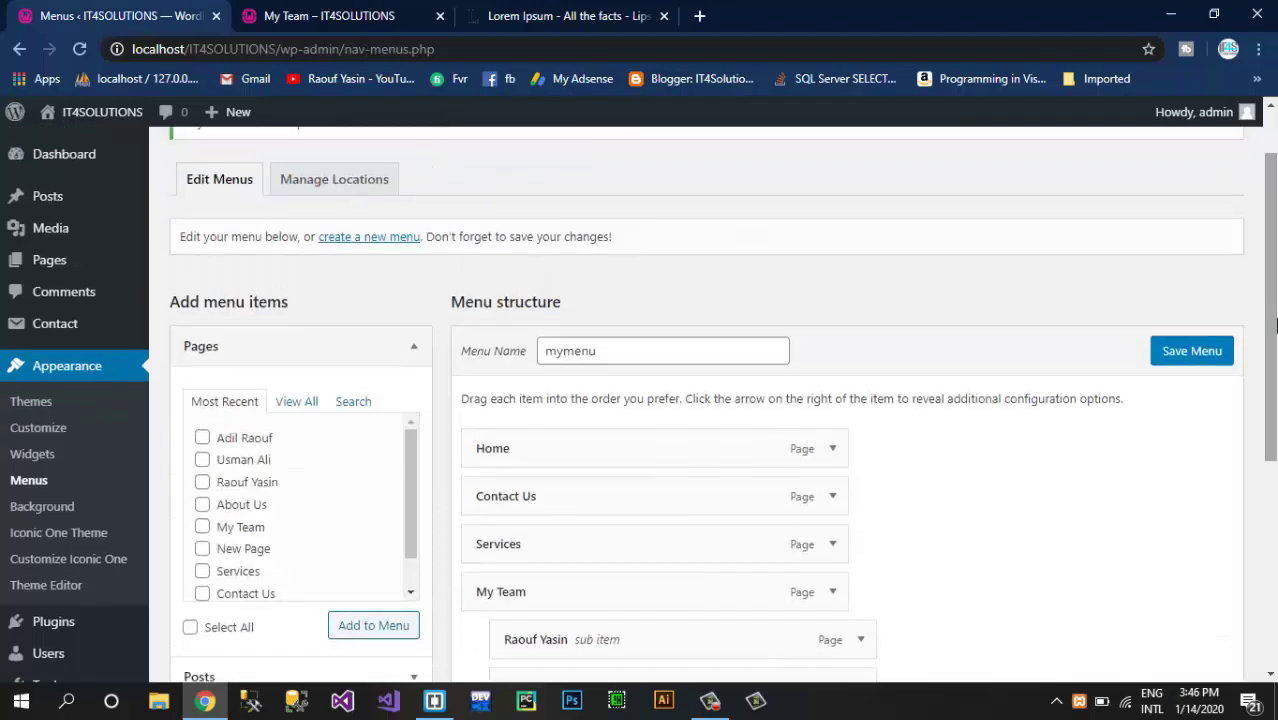
click(1199, 361)
click(372, 12)
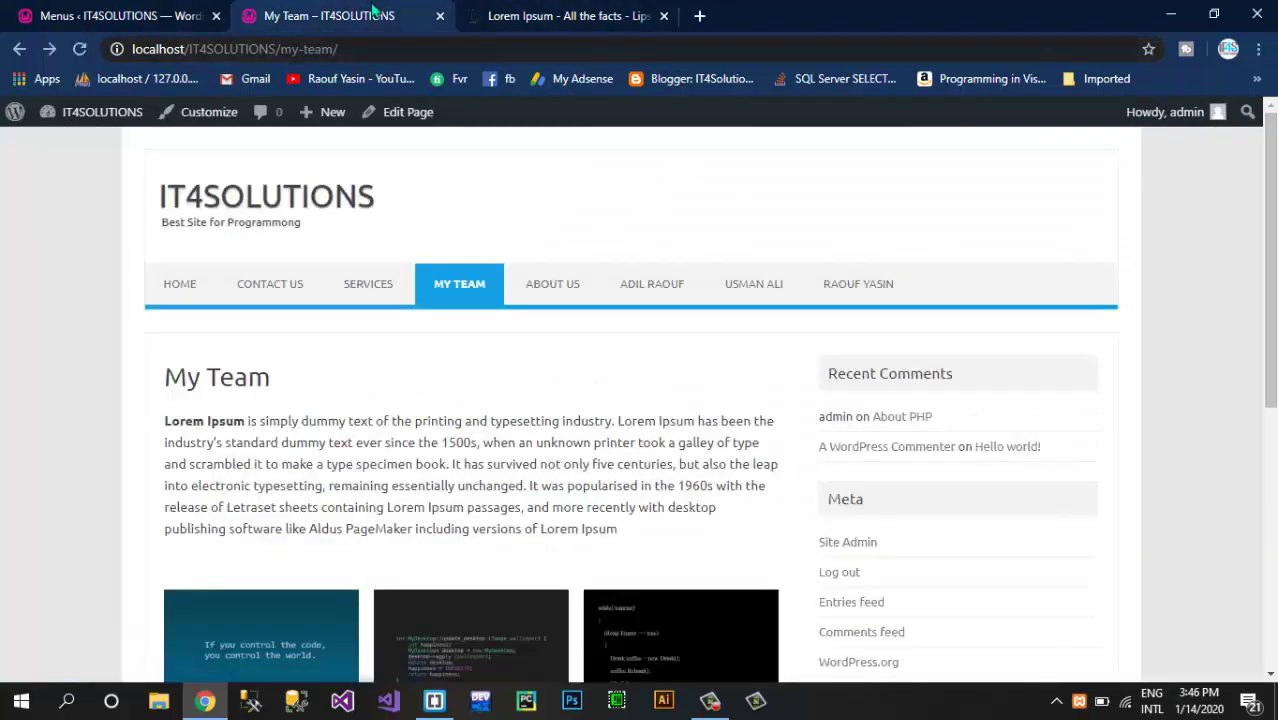
Reload the live site and browse from Home to a team member's page via the My Team submenu.
click(79, 49)
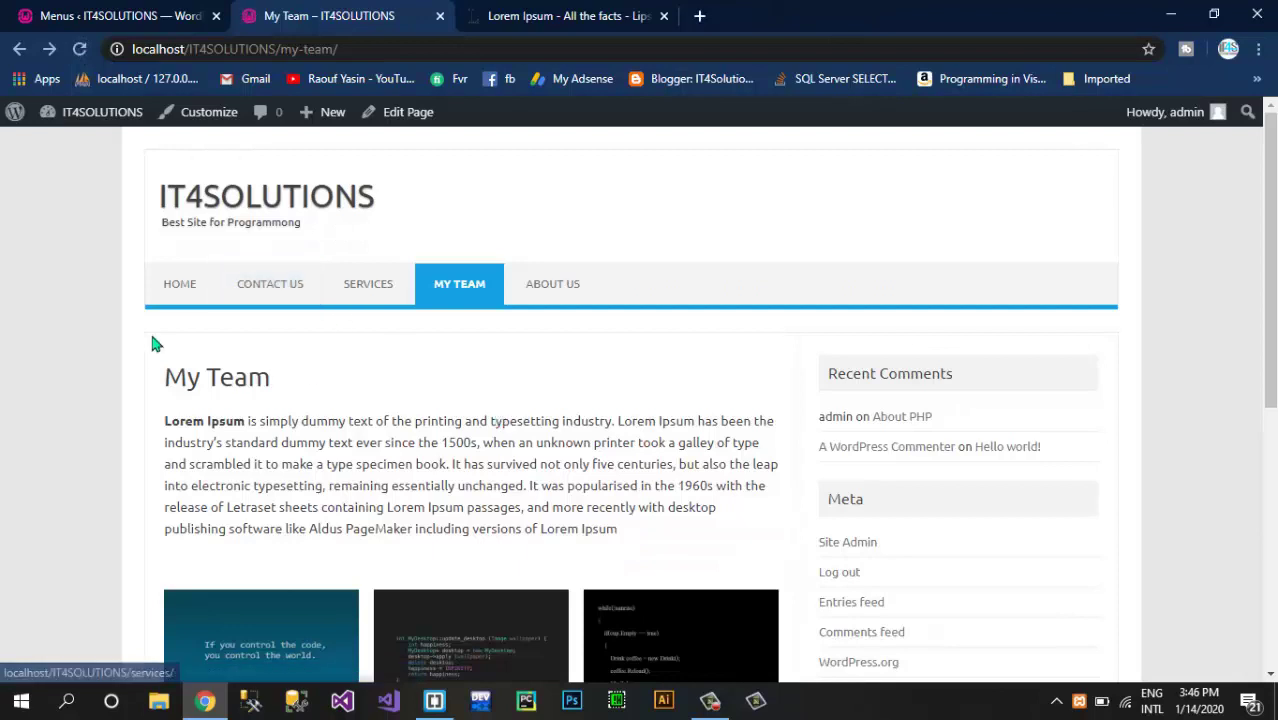
click(180, 284)
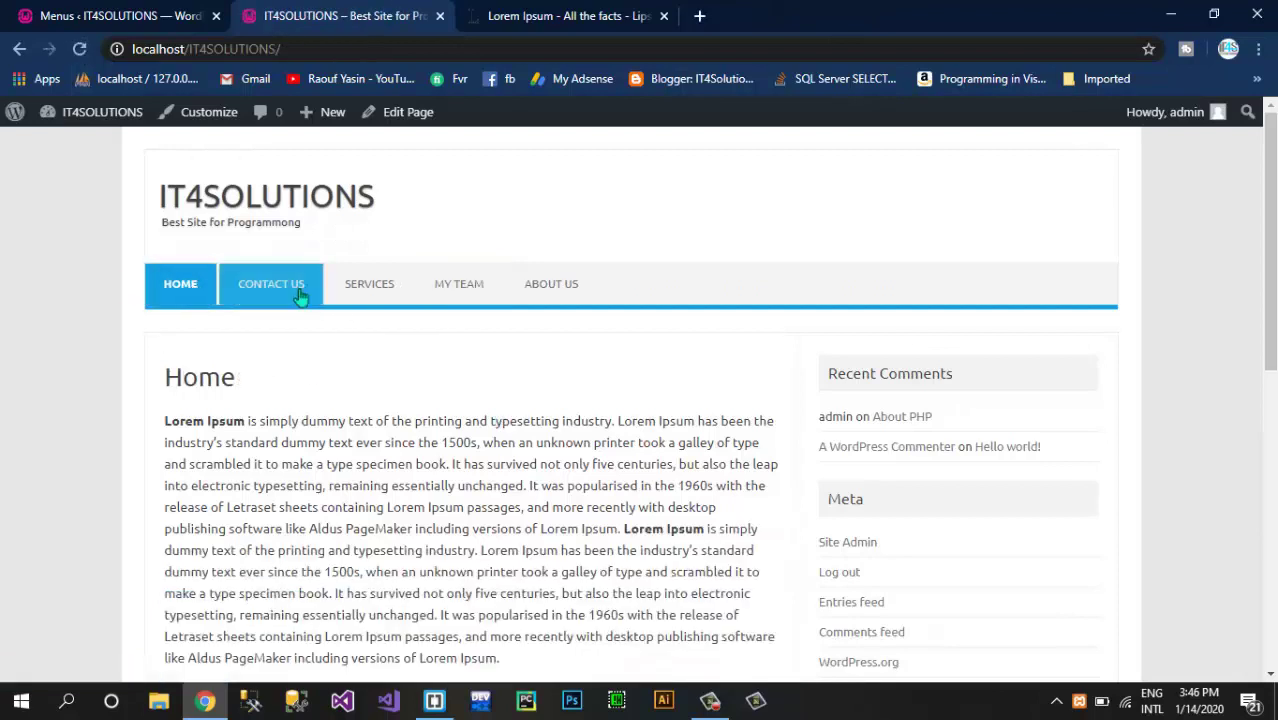
mouse_move(468, 282)
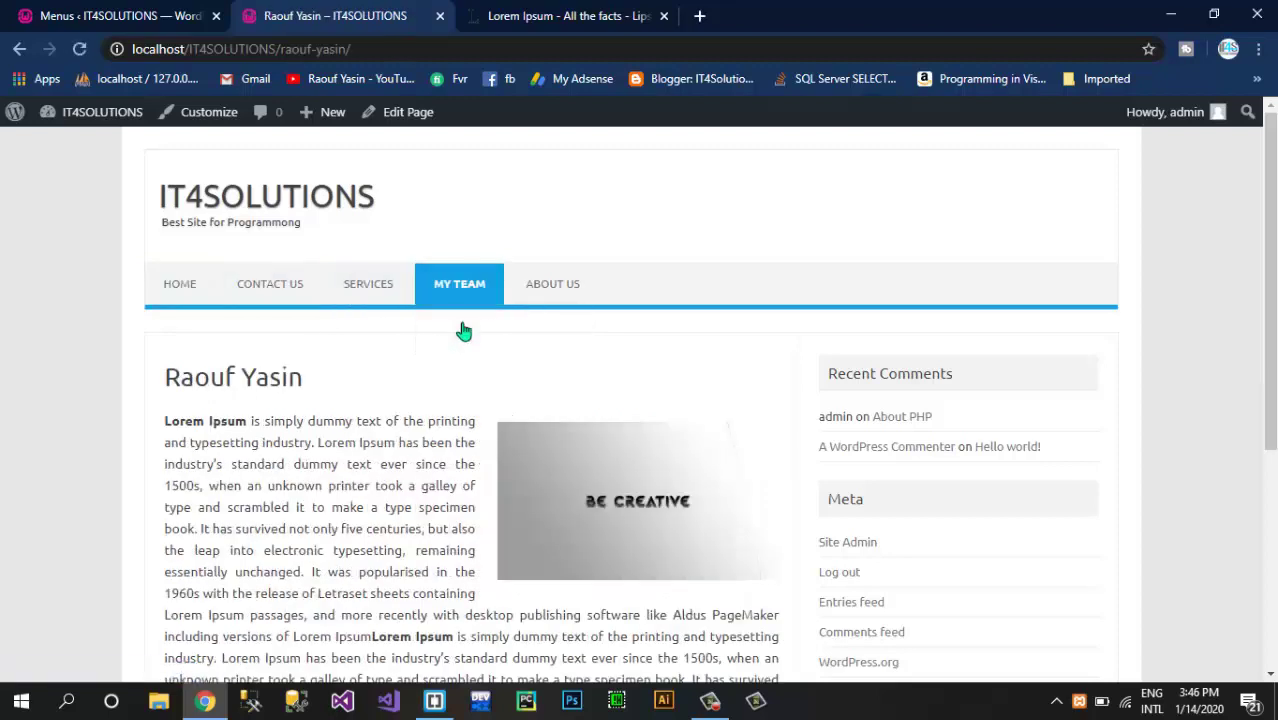
scroll(463, 331, down, 4)
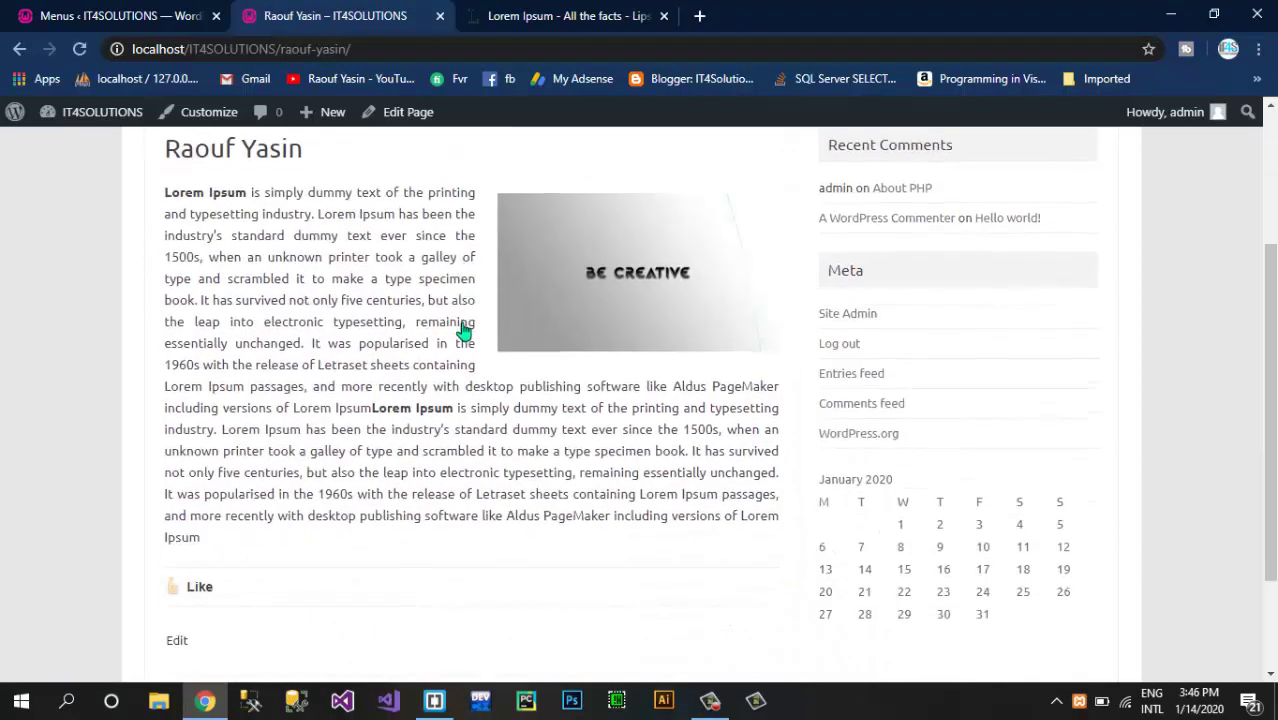
scroll(463, 331, up, 4)
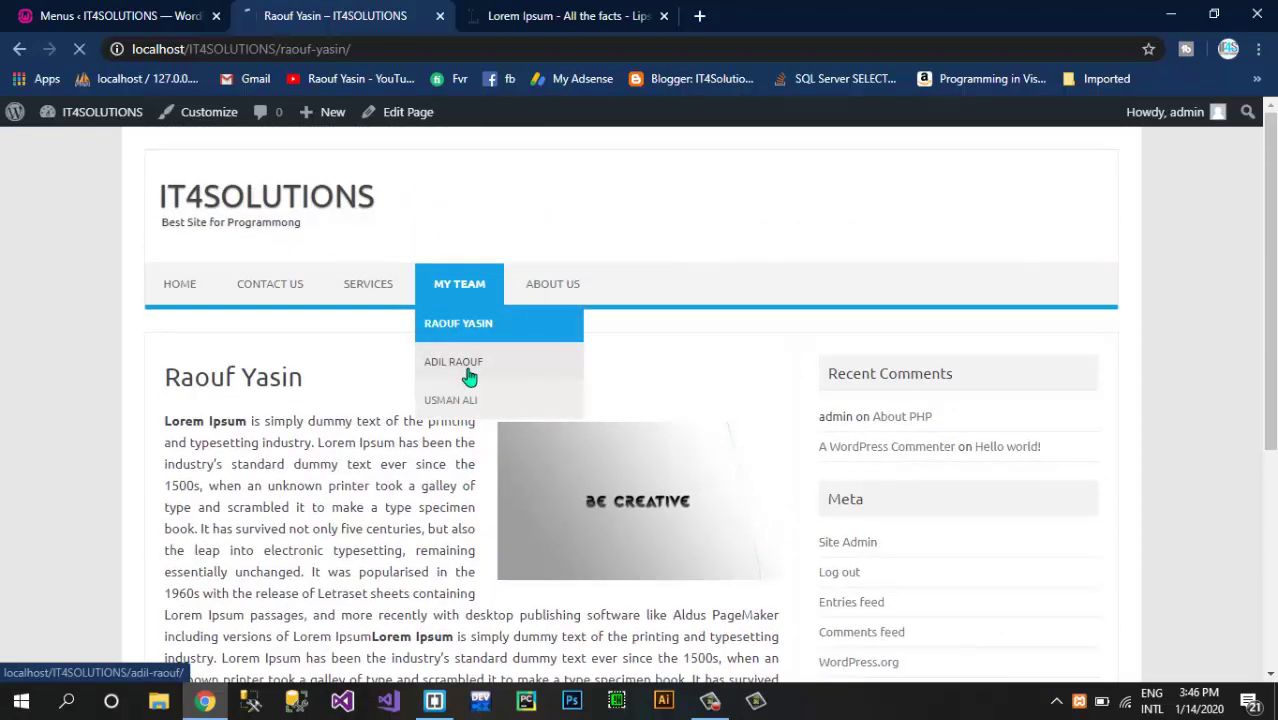
scroll(470, 377, down, 2)
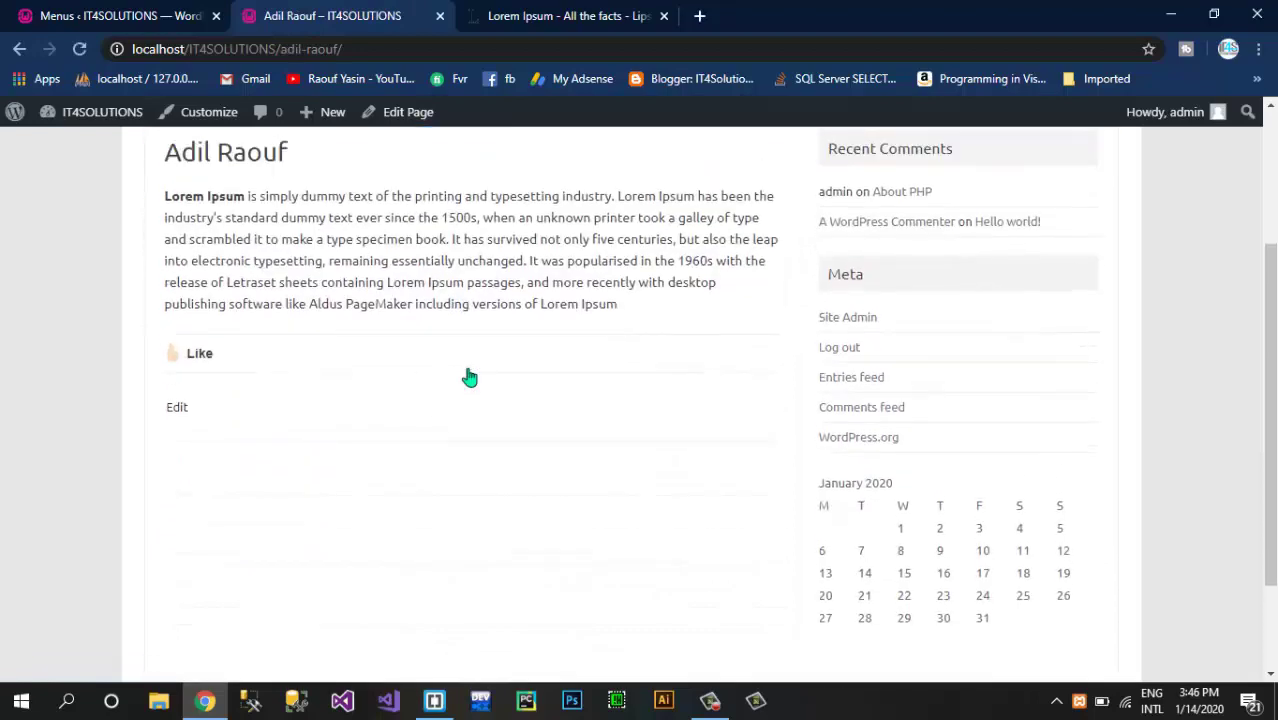
scroll(470, 377, up, 2)
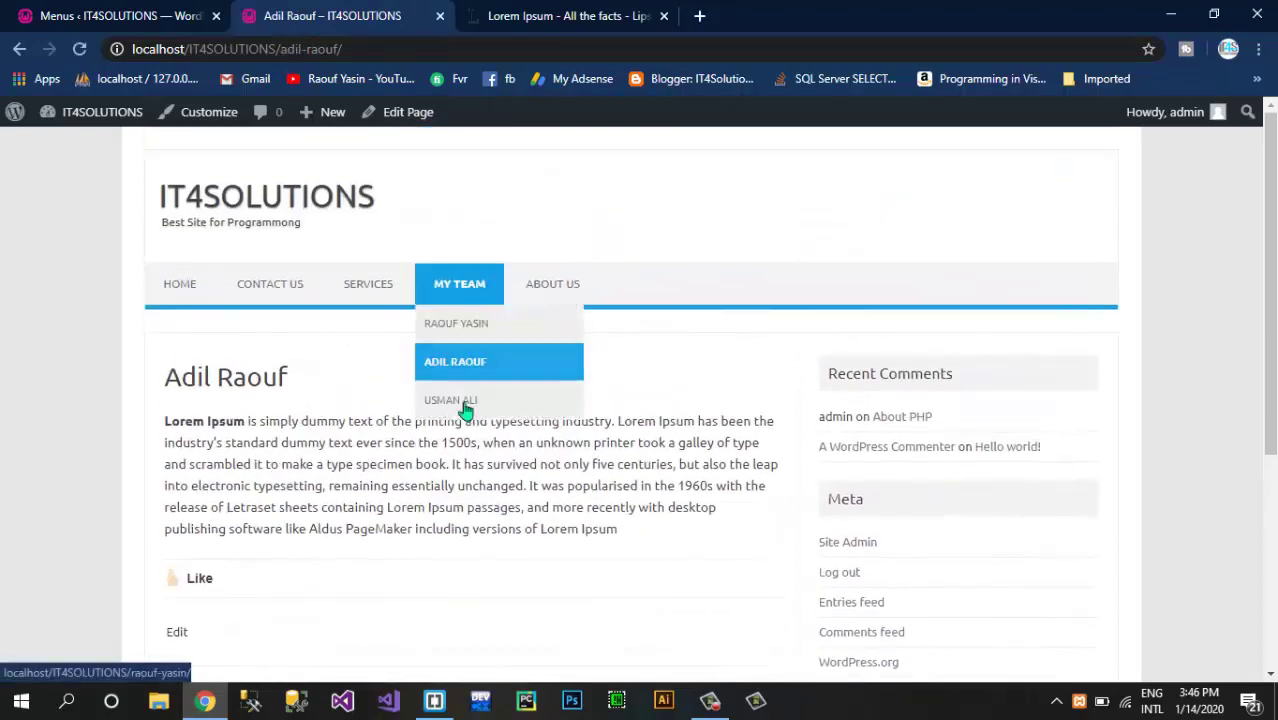
click(464, 413)
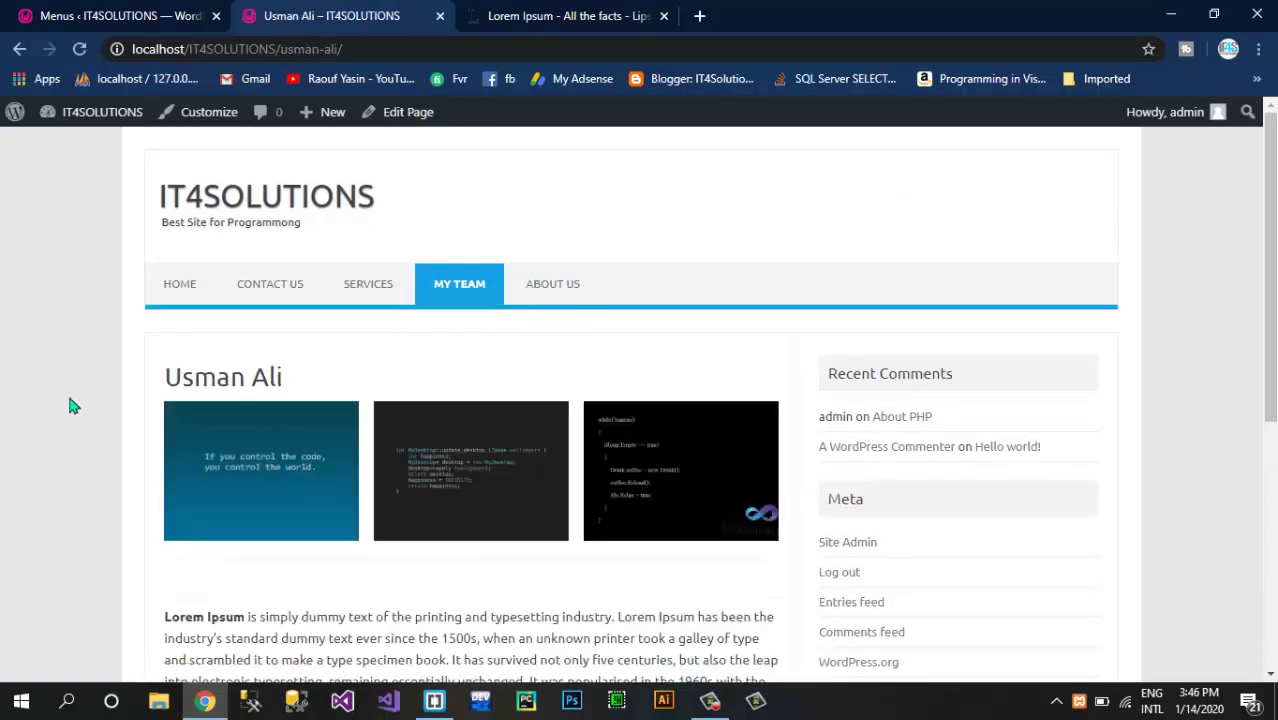
scroll(70, 405, down, 3)
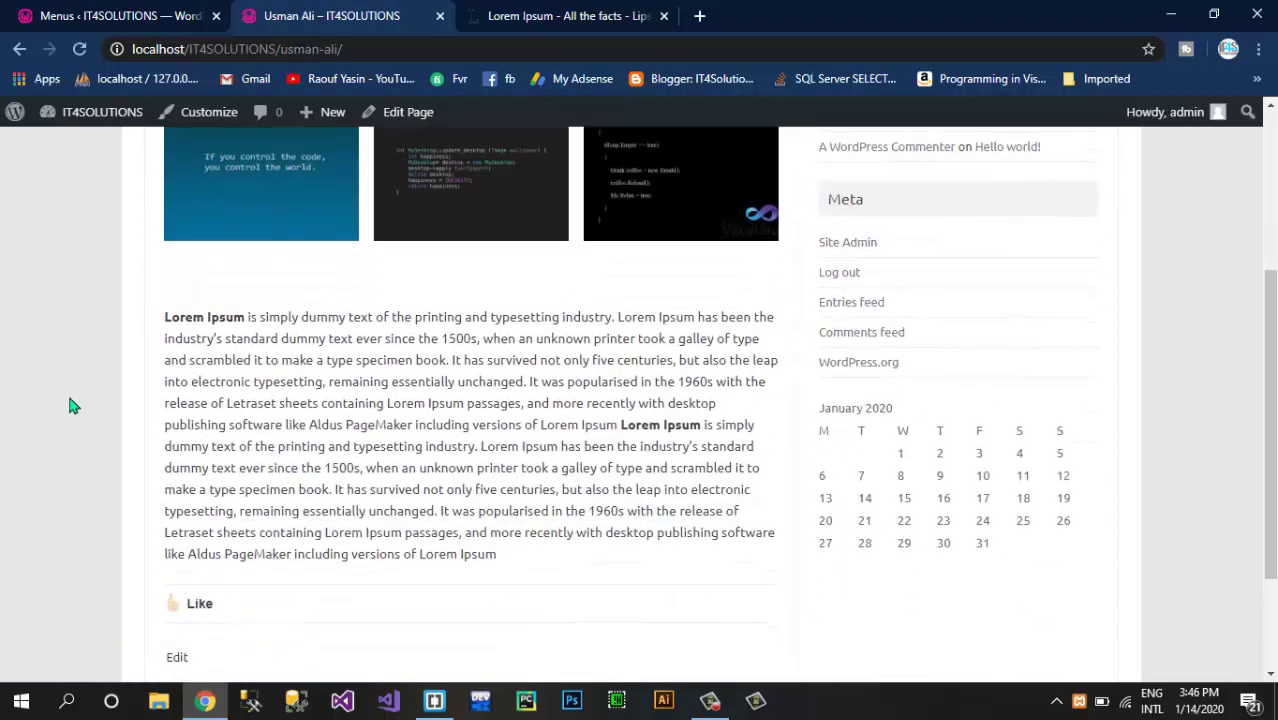
scroll(70, 404, up, 2)
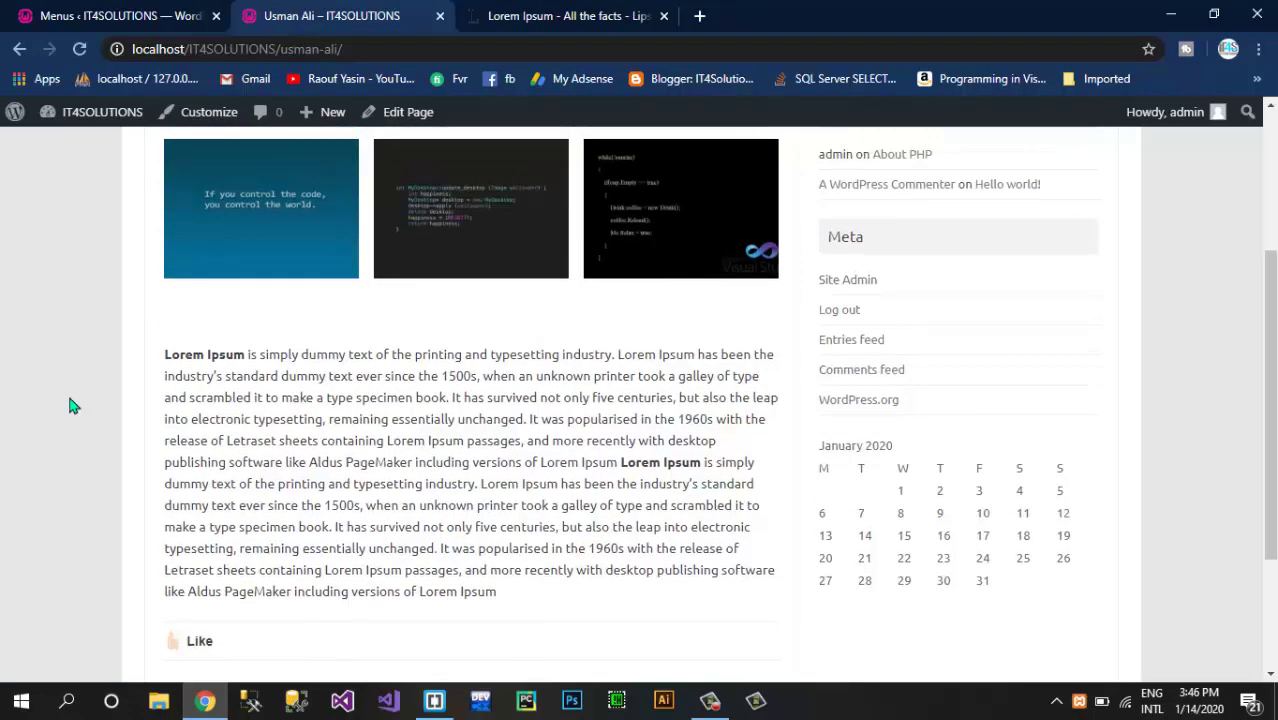
scroll(70, 405, down, 3)
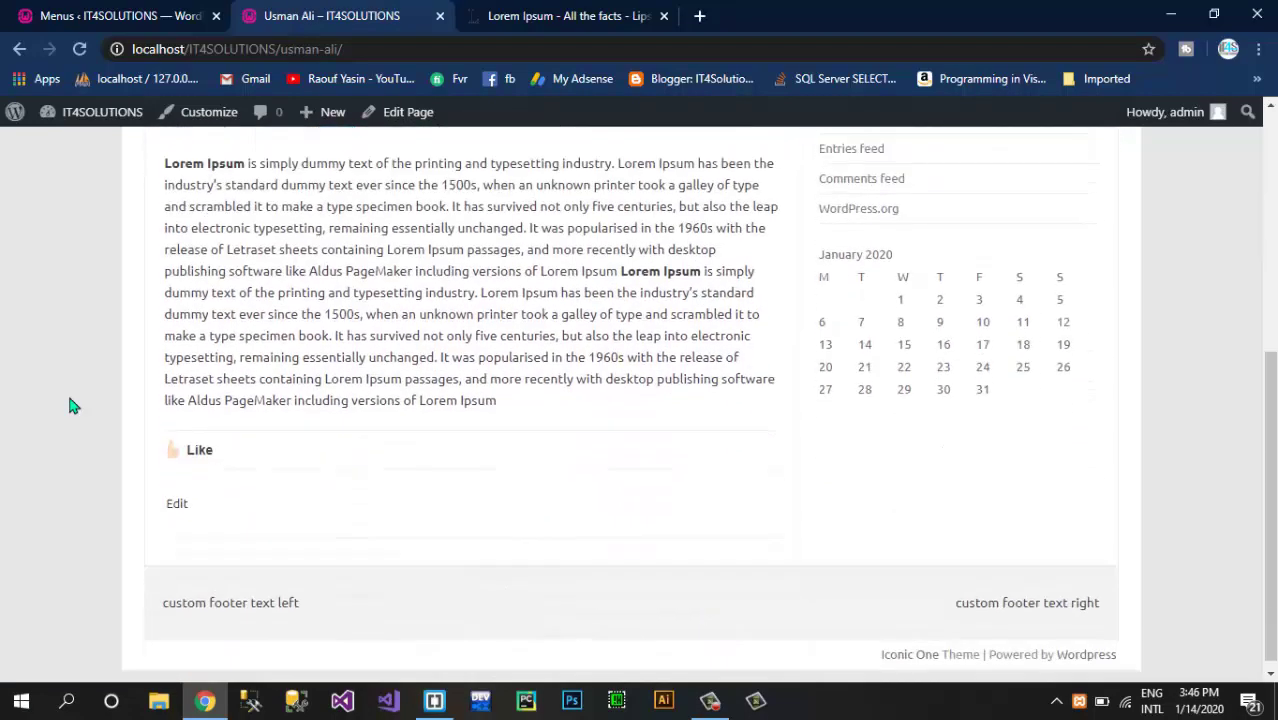
scroll(70, 405, up, 2)
scroll(70, 405, up, 3)
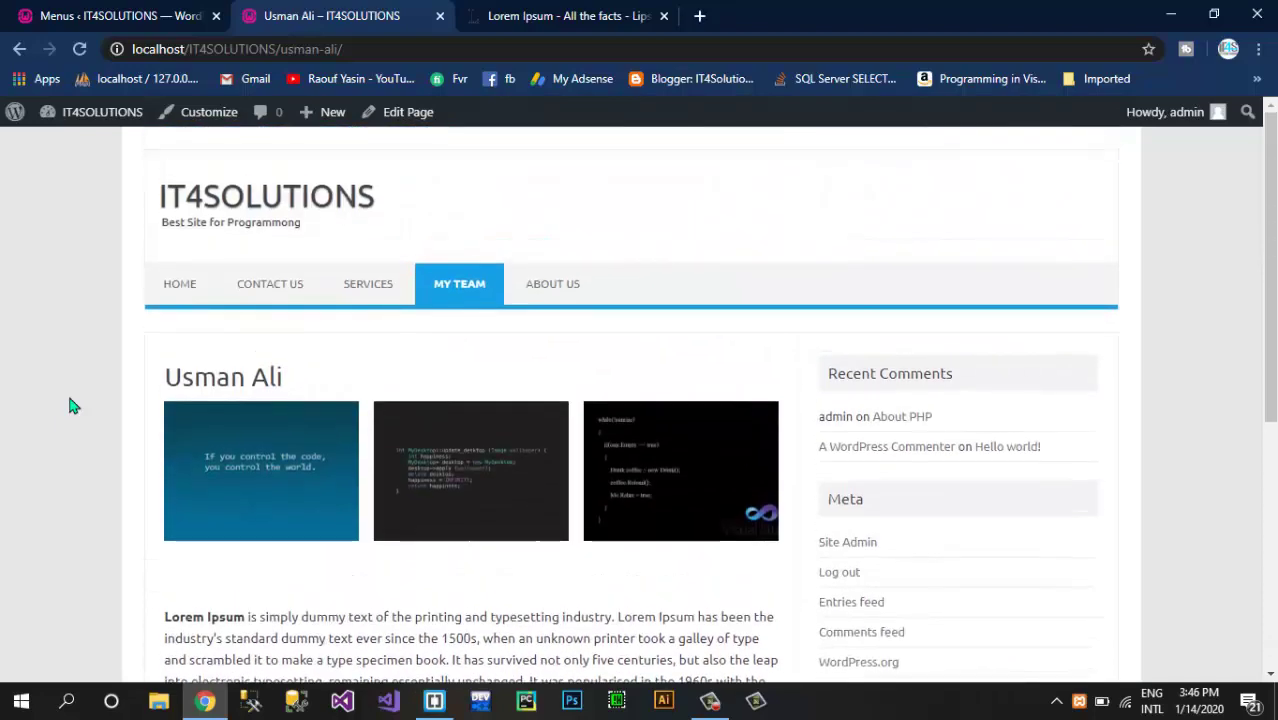
Open the Contact Us page and try its Name, Email, Subject and Message fields.
click(214, 285)
click(260, 285)
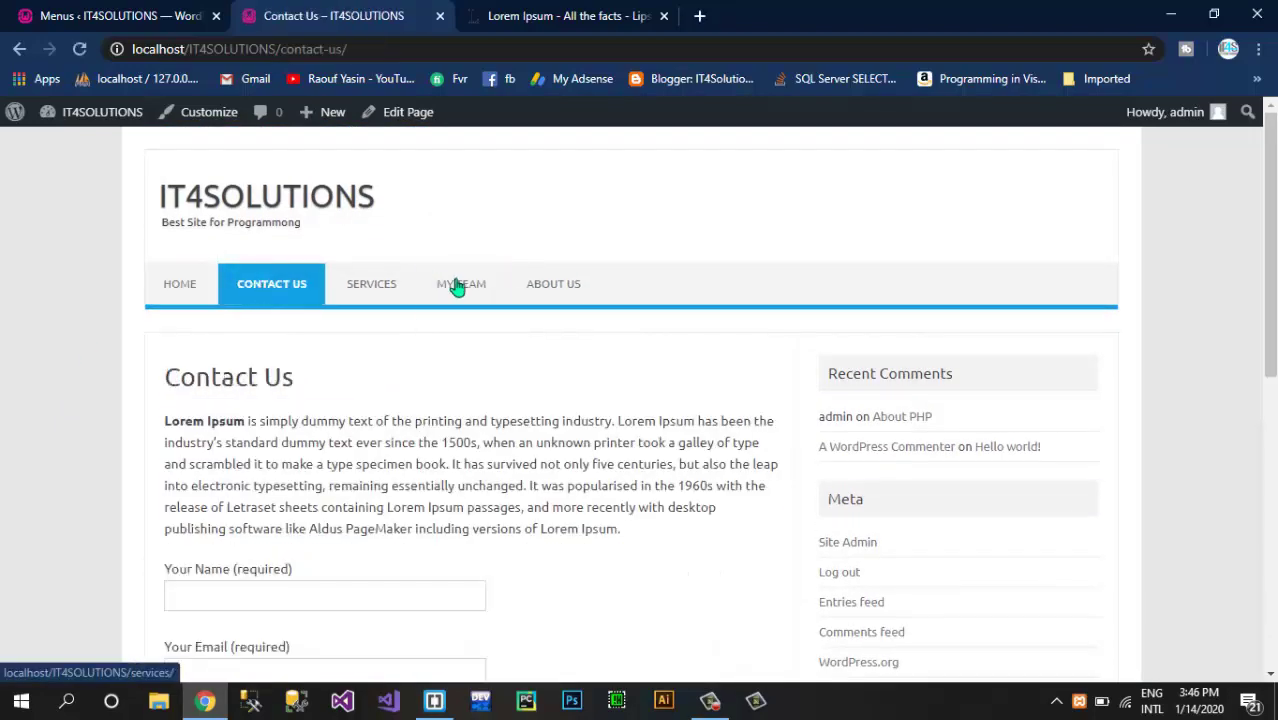
scroll(576, 330, down, 2)
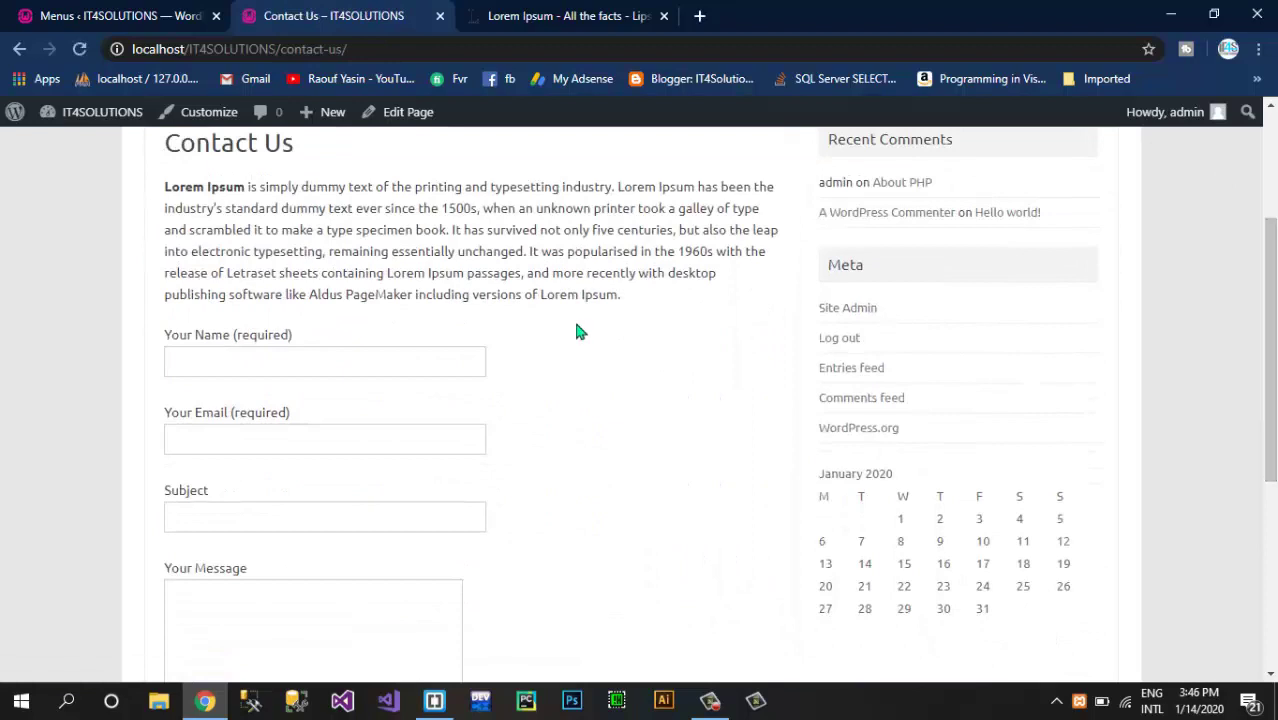
click(253, 365)
click(250, 445)
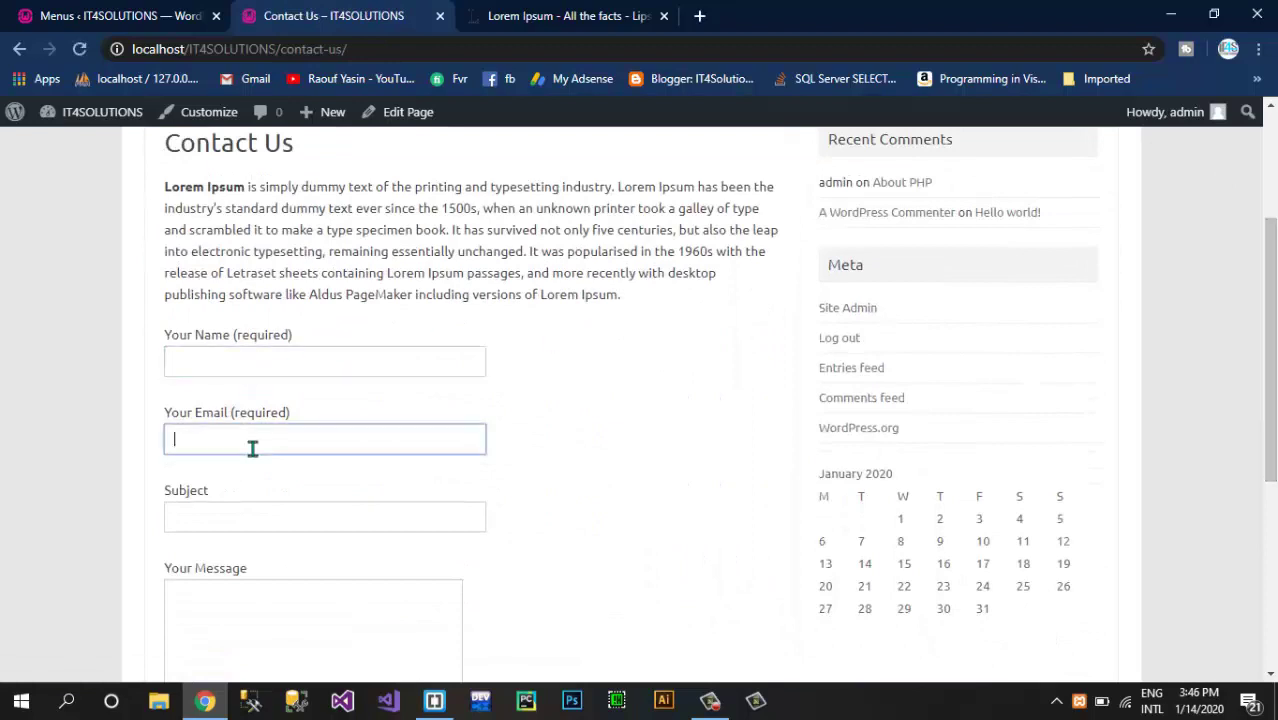
click(258, 522)
click(263, 601)
Select the Contact Us Lorem Ipsum paragraph, then return to the Menus admin page.
drag(1270, 350, 1251, 313)
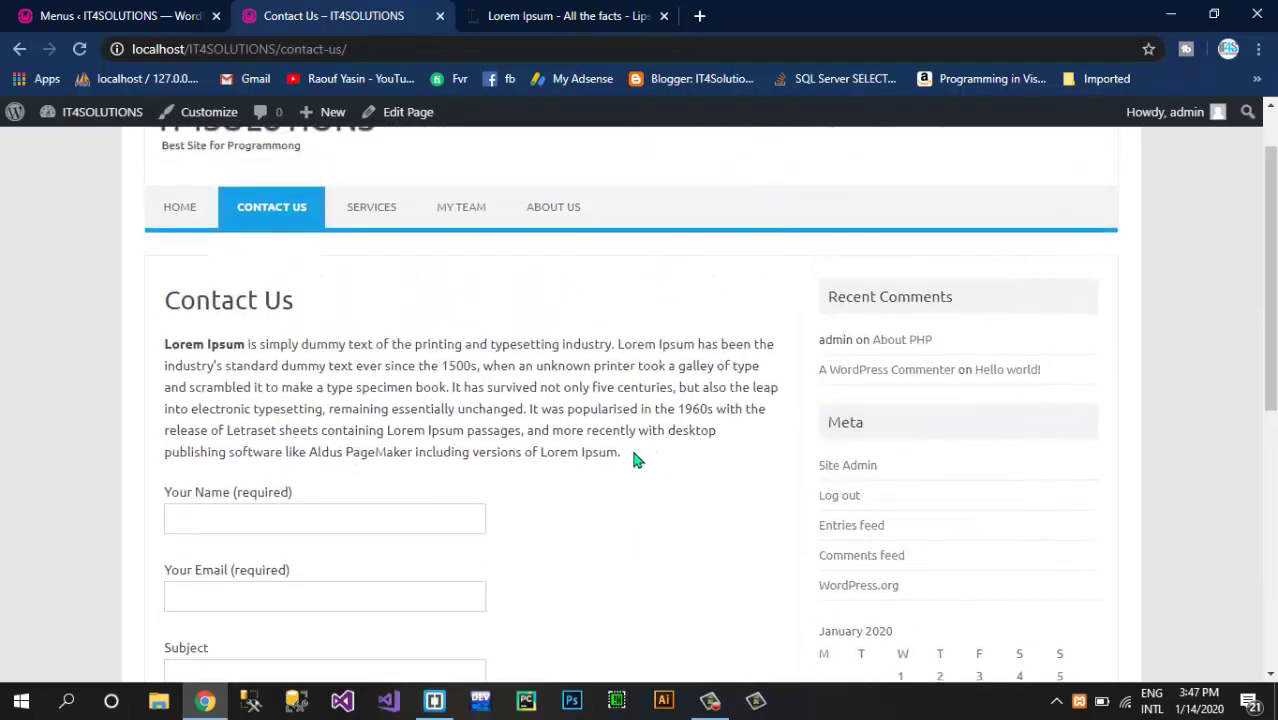
drag(632, 458, 117, 336)
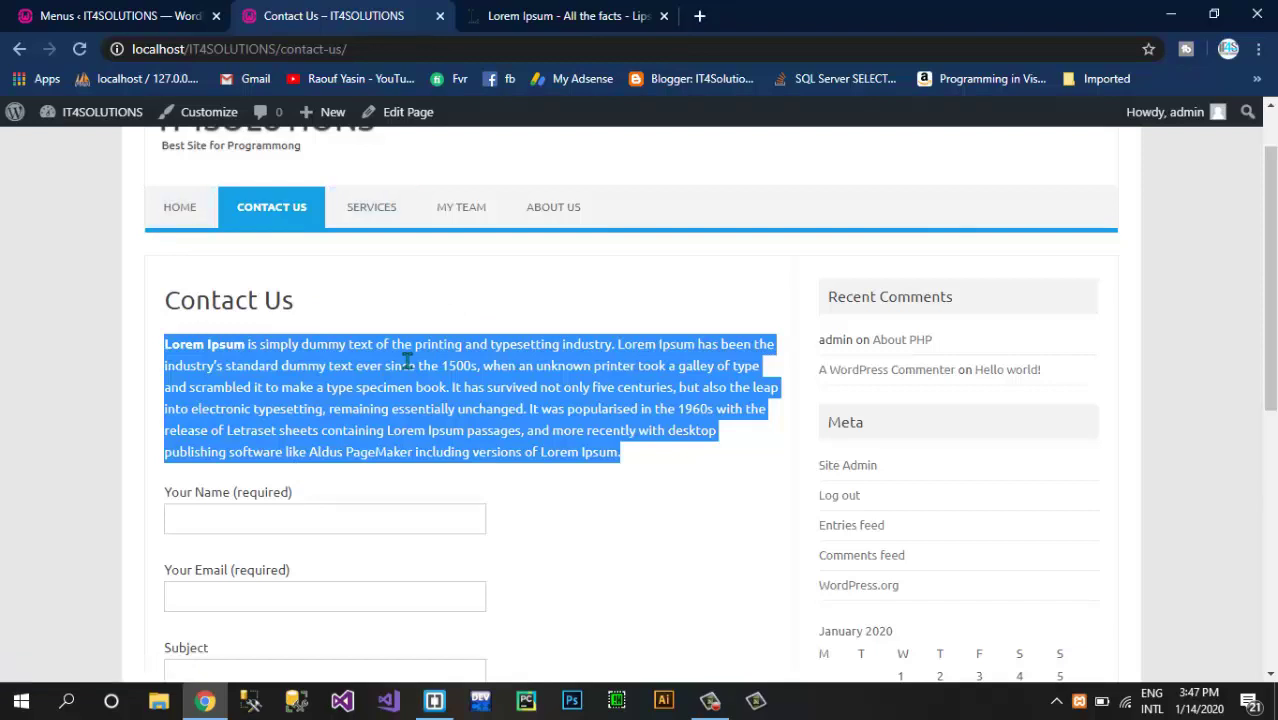
scroll(1269, 270, up, 1)
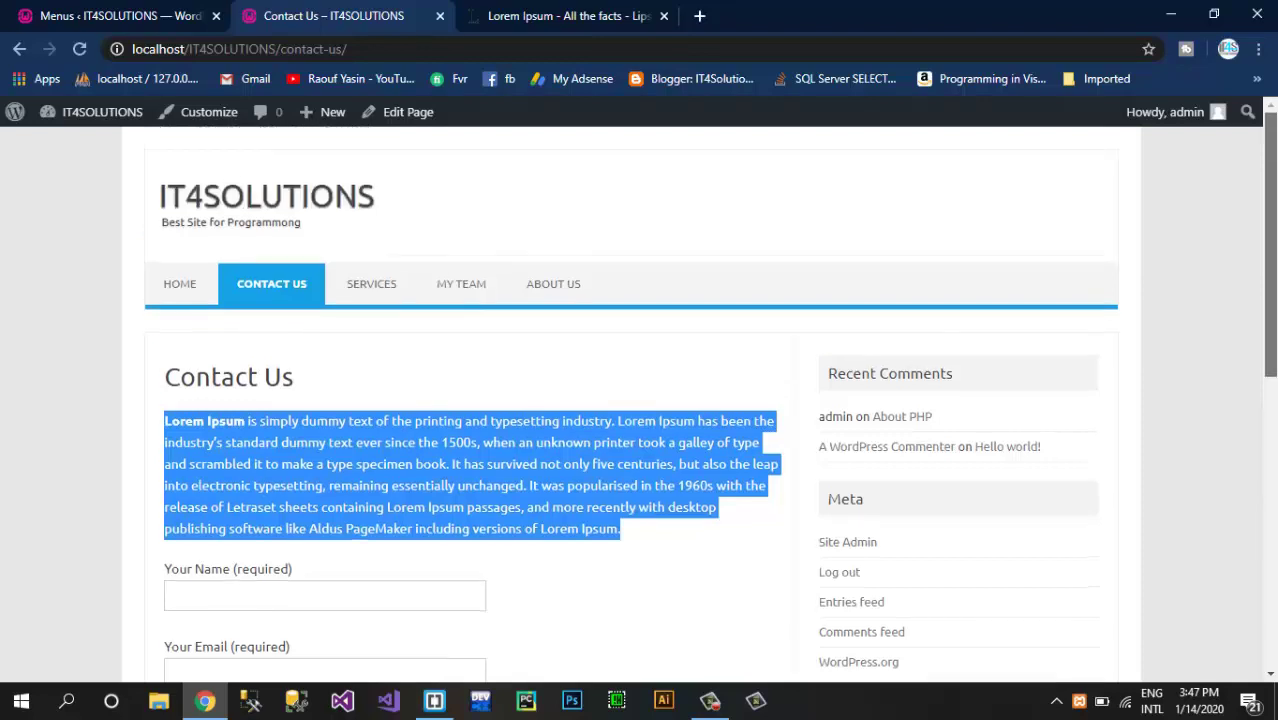
scroll(640, 400, down, 2)
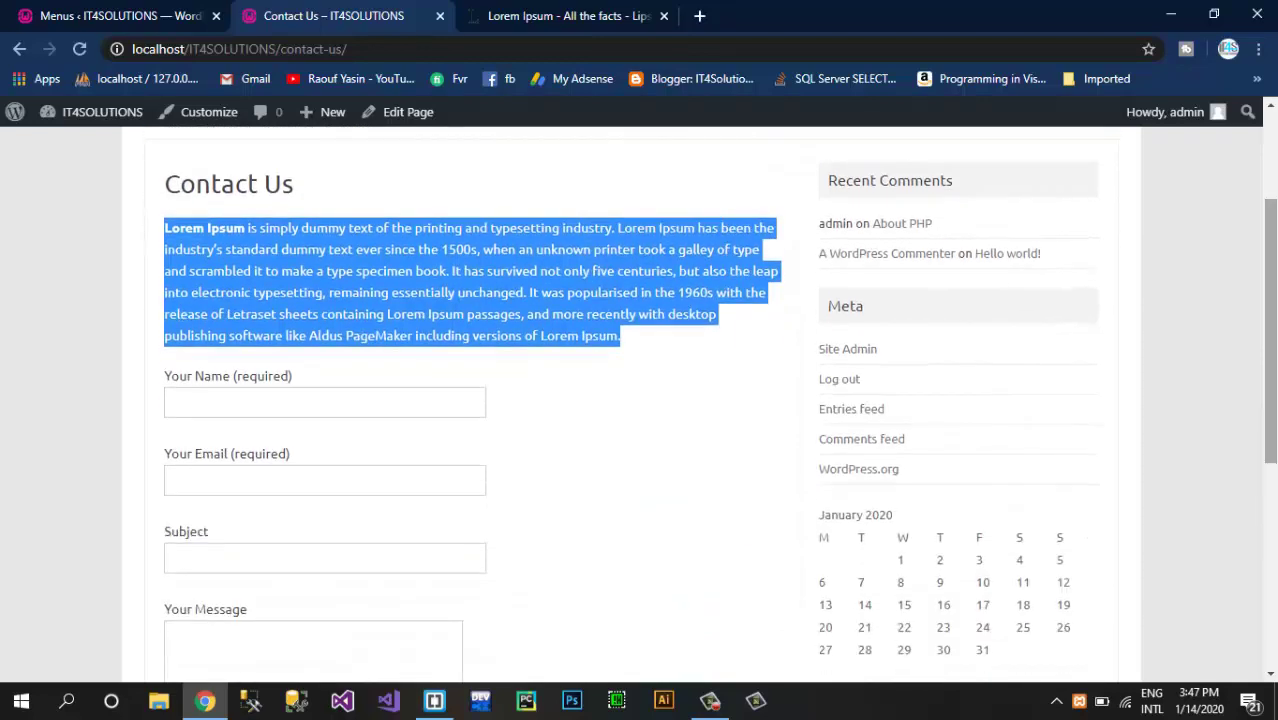
drag(1270, 330, 1270, 257)
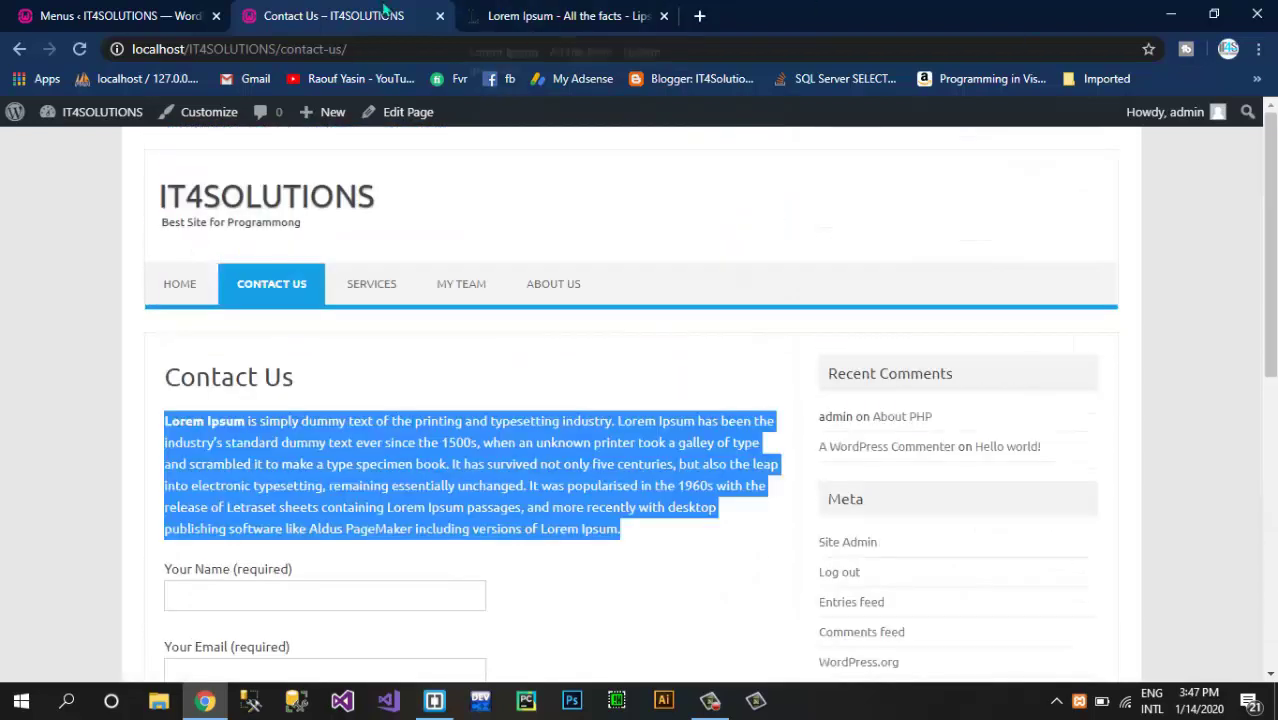
click(194, 20)
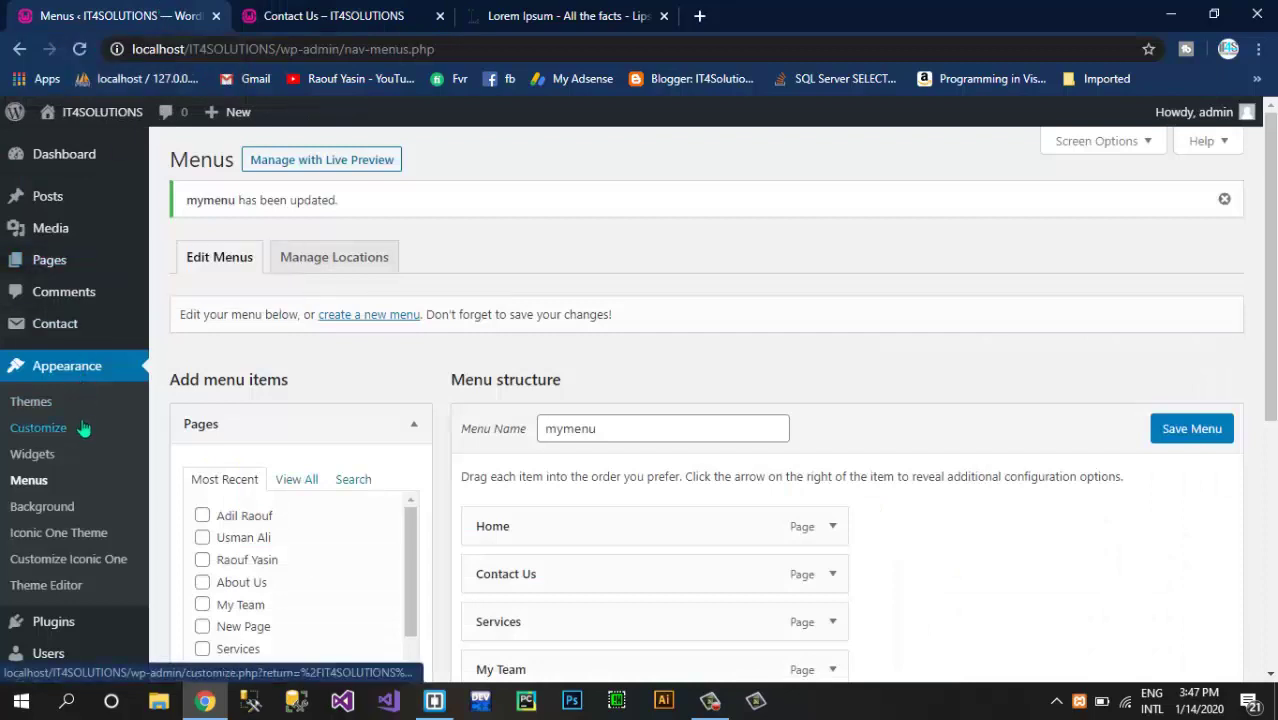
Remove the Calendar widget from the Main Sidebar on the Widgets page.
click(51, 466)
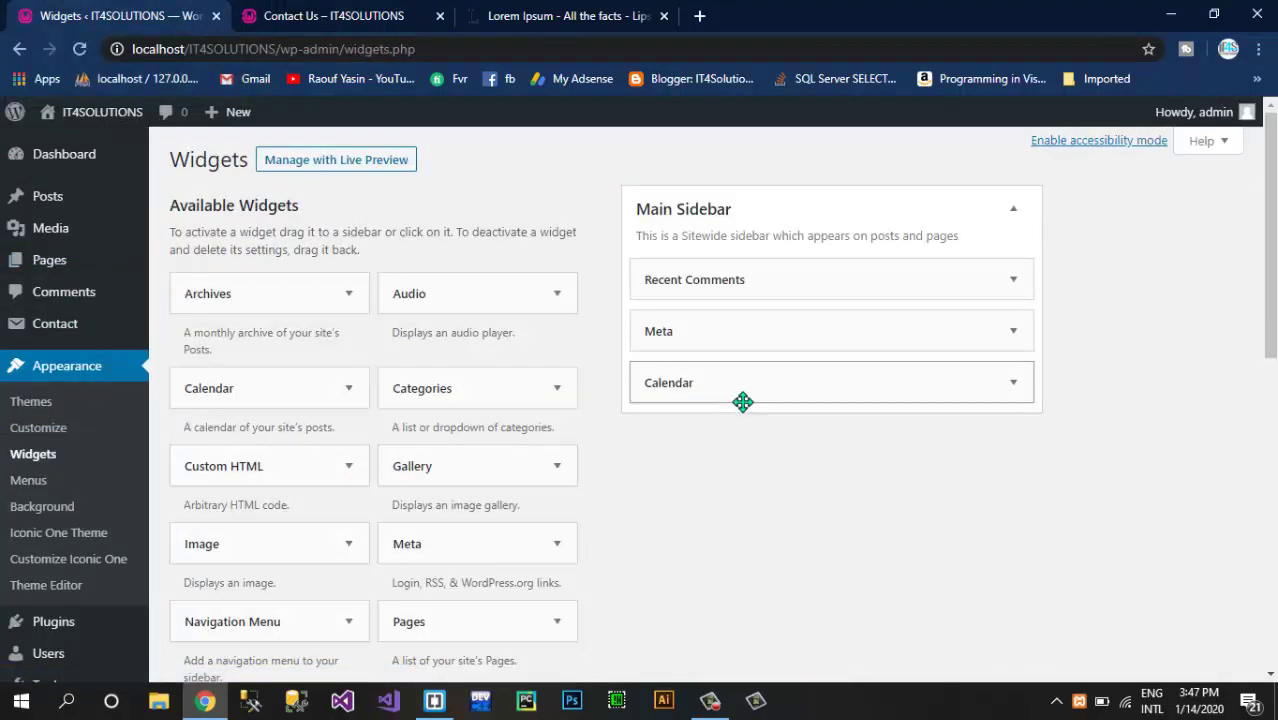
drag(743, 402, 740, 401)
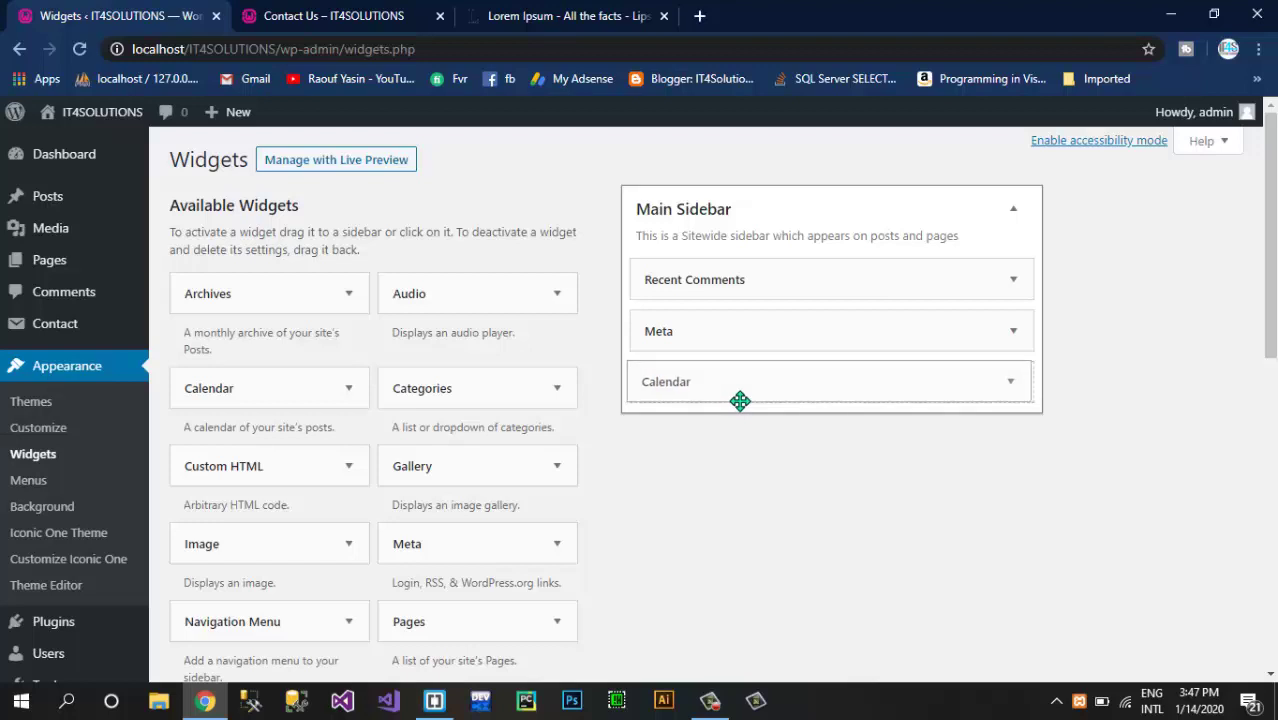
drag(740, 401, 277, 460)
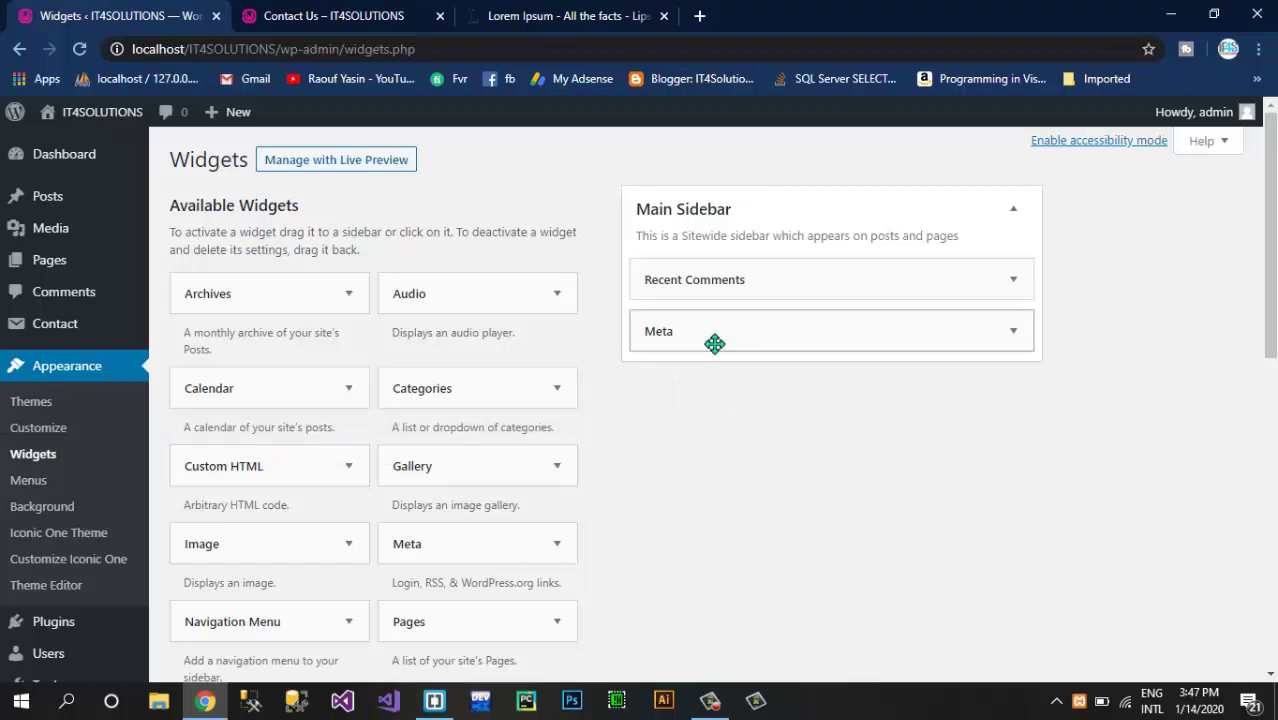
Add an Archives widget to the Main Sidebar above Meta and reload Contact Us to see it.
drag(291, 308, 835, 347)
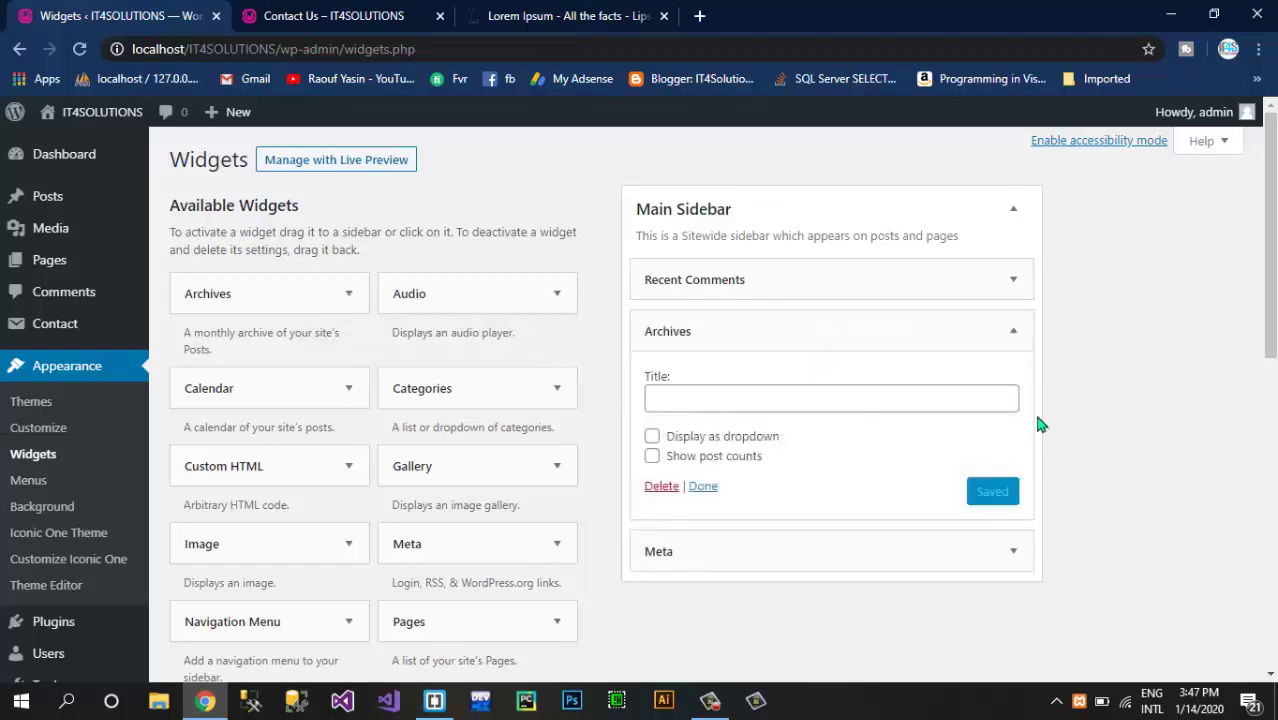
click(1018, 336)
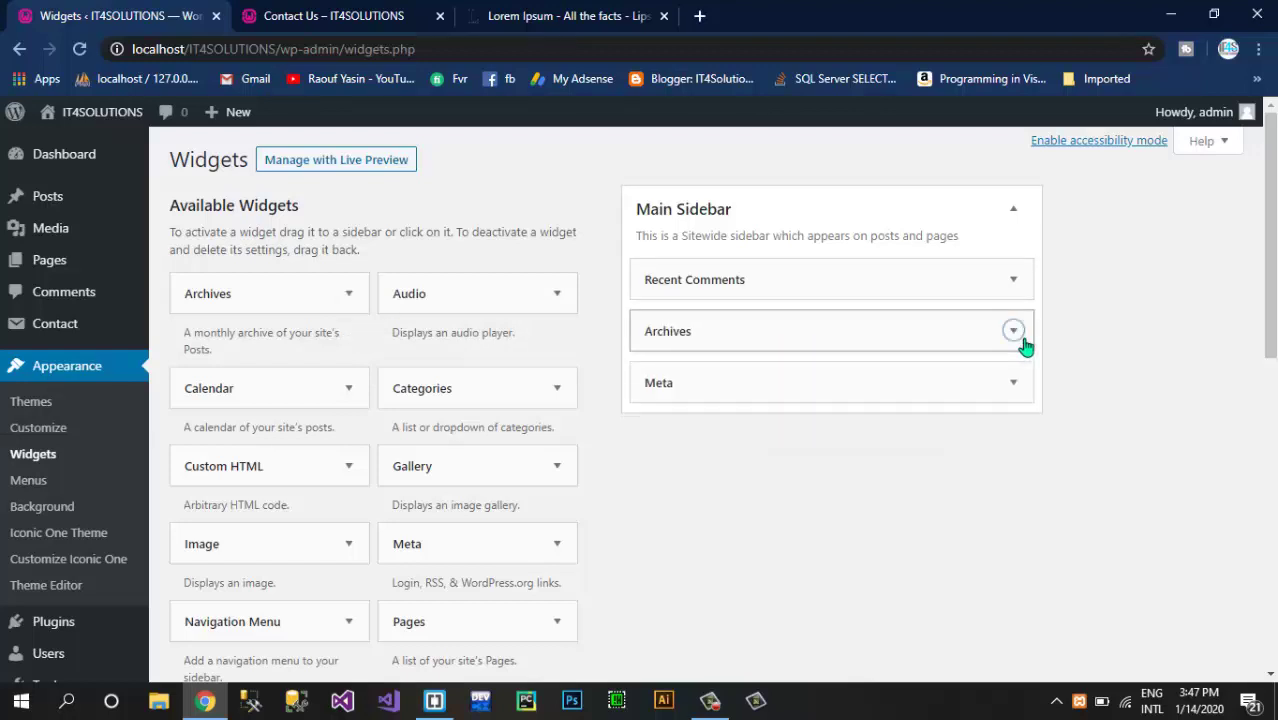
click(320, 15)
click(79, 49)
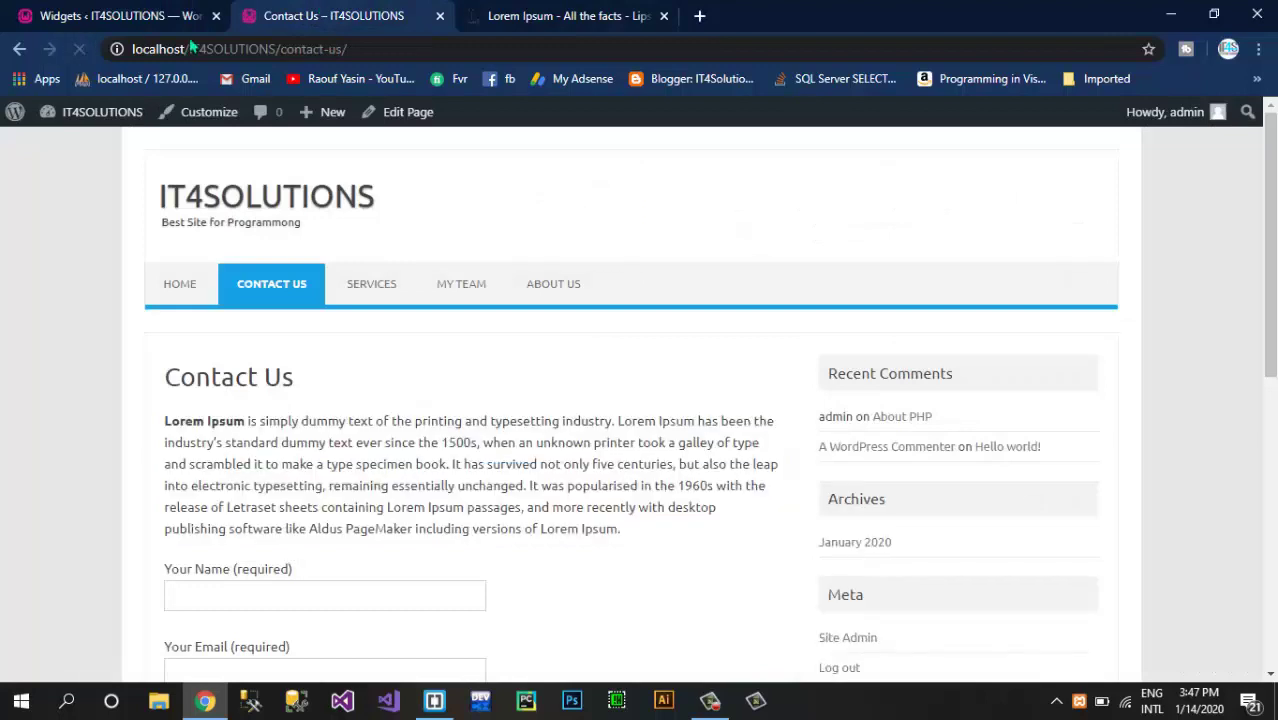
Review the Archives section on Contact Us, then go from Widgets to the Installed Plugins list.
scroll(640, 400, down, 3)
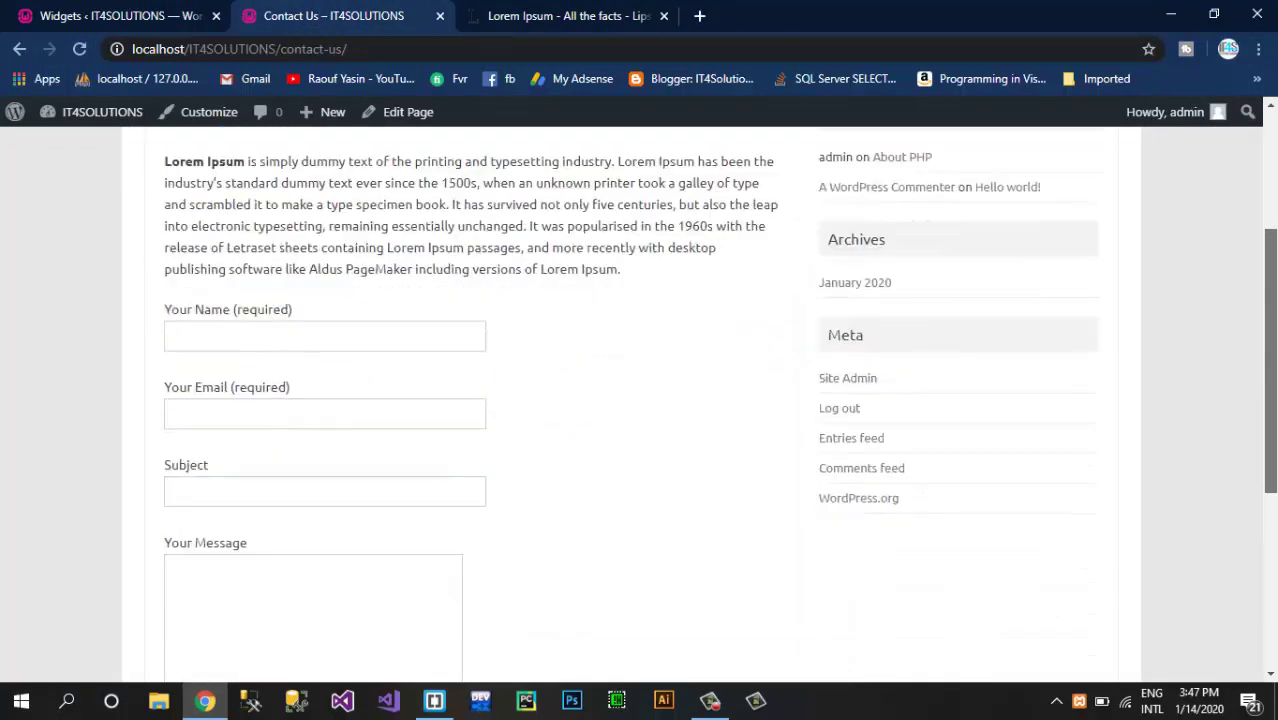
scroll(640, 400, up, 3)
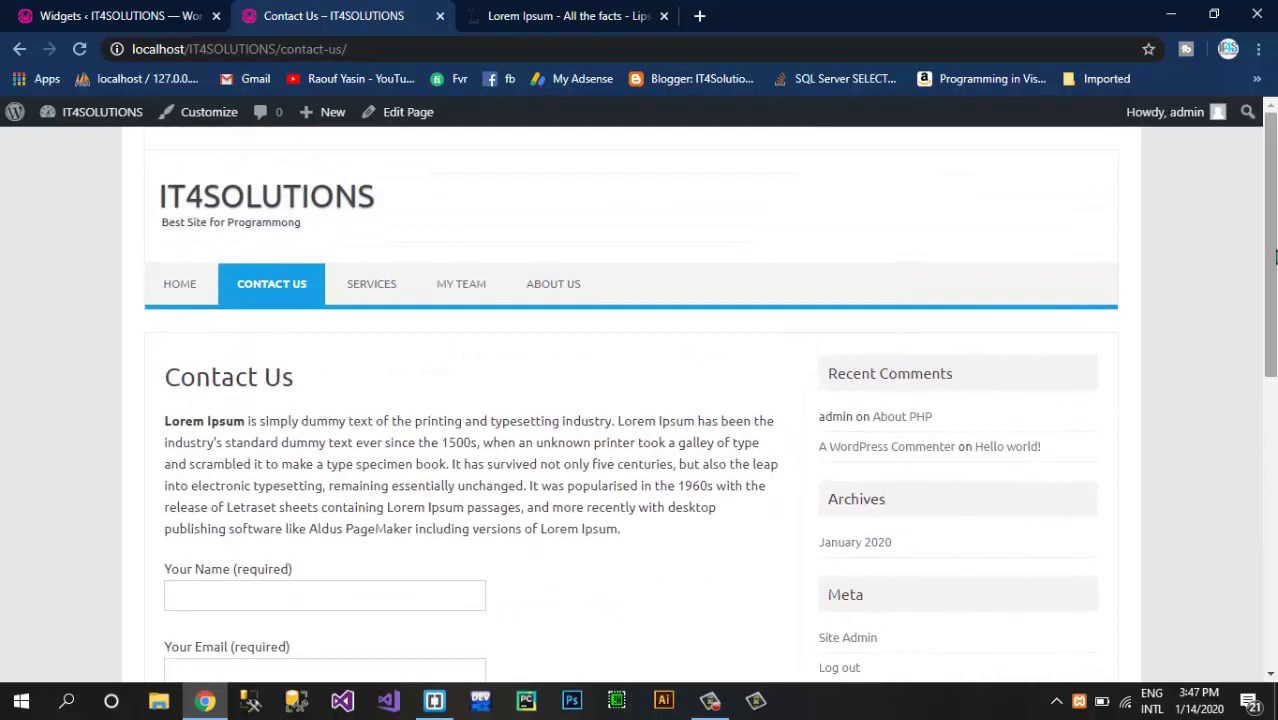
click(108, 12)
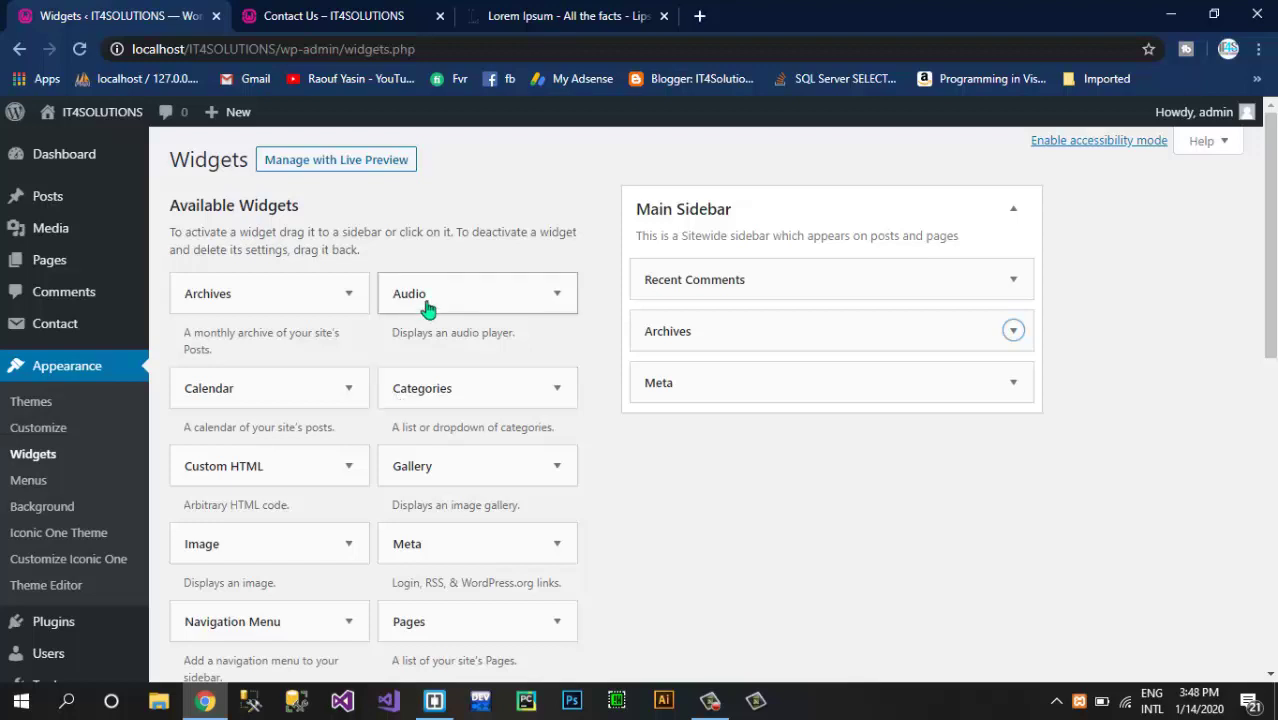
click(360, 15)
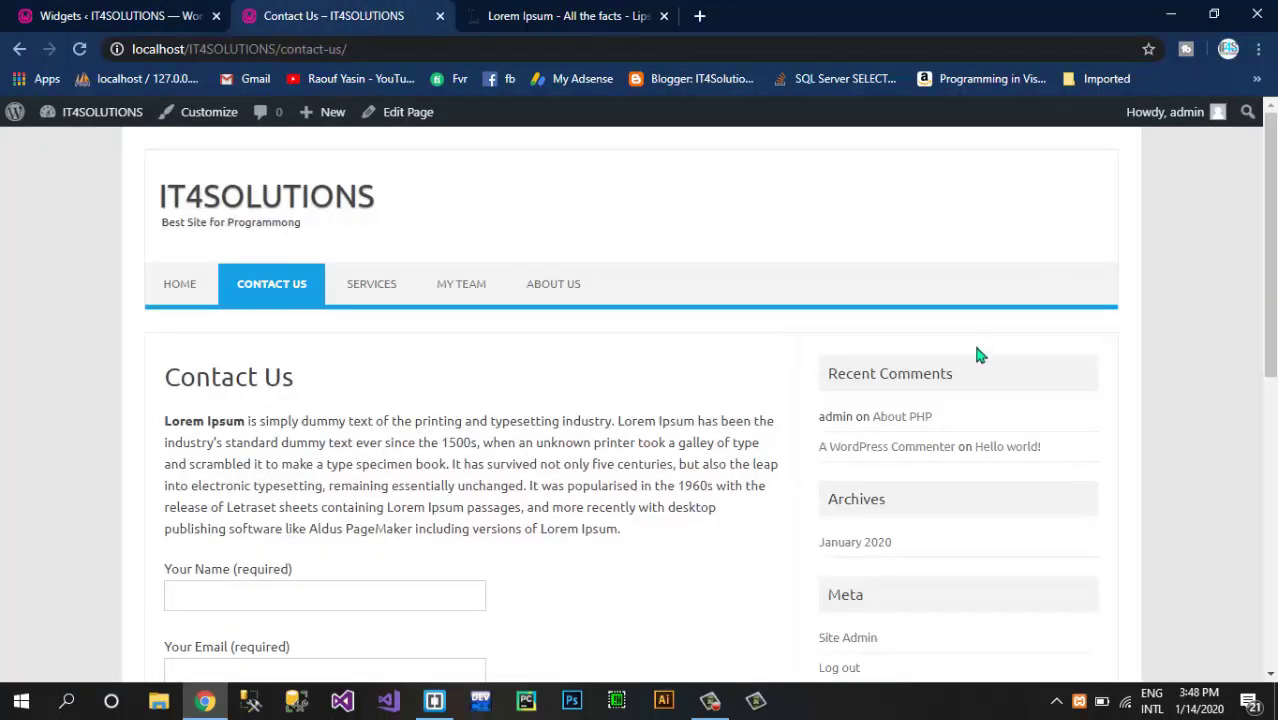
click(110, 15)
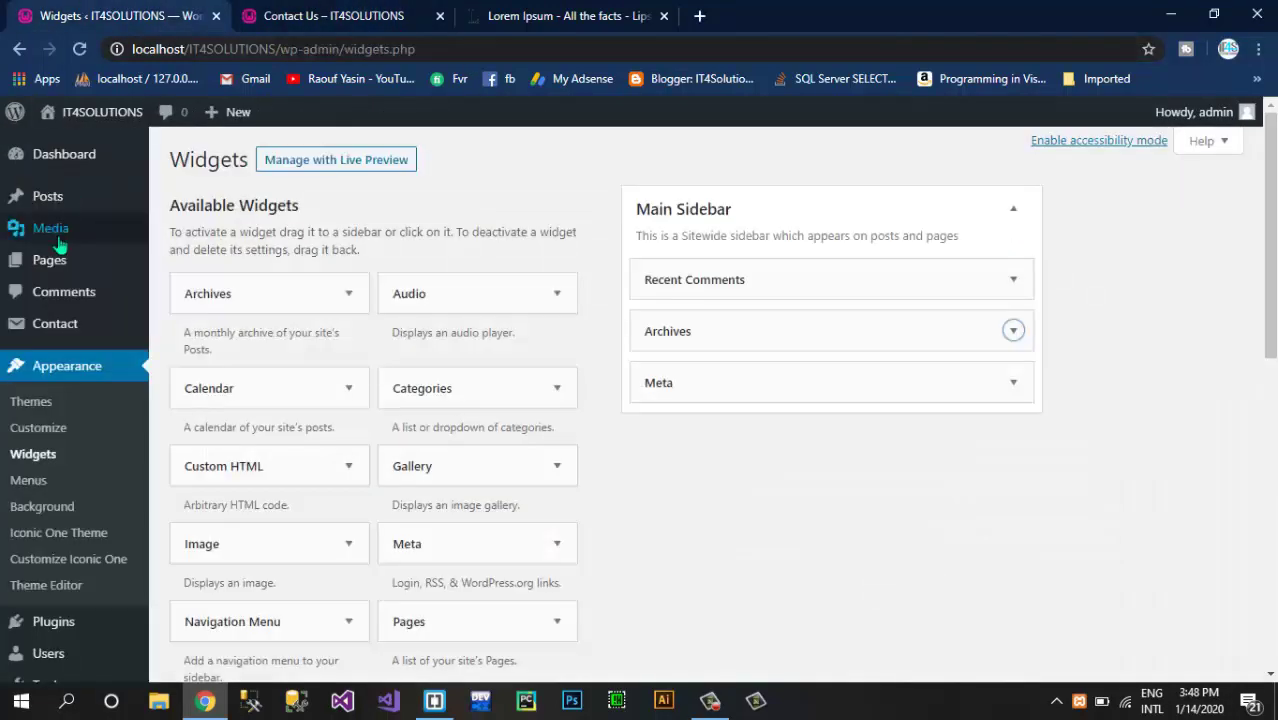
click(62, 628)
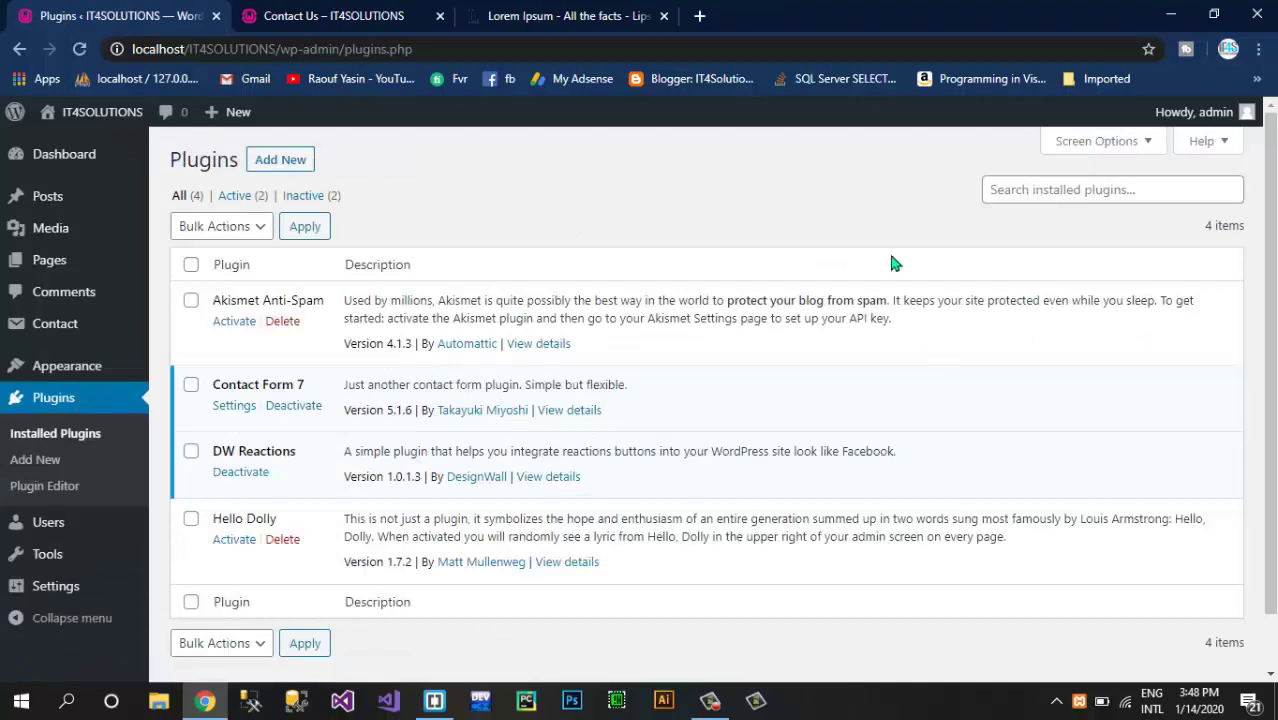
In Plugins > Add New, search 'add widgtet image' and trim the query down to 'image'.
click(299, 159)
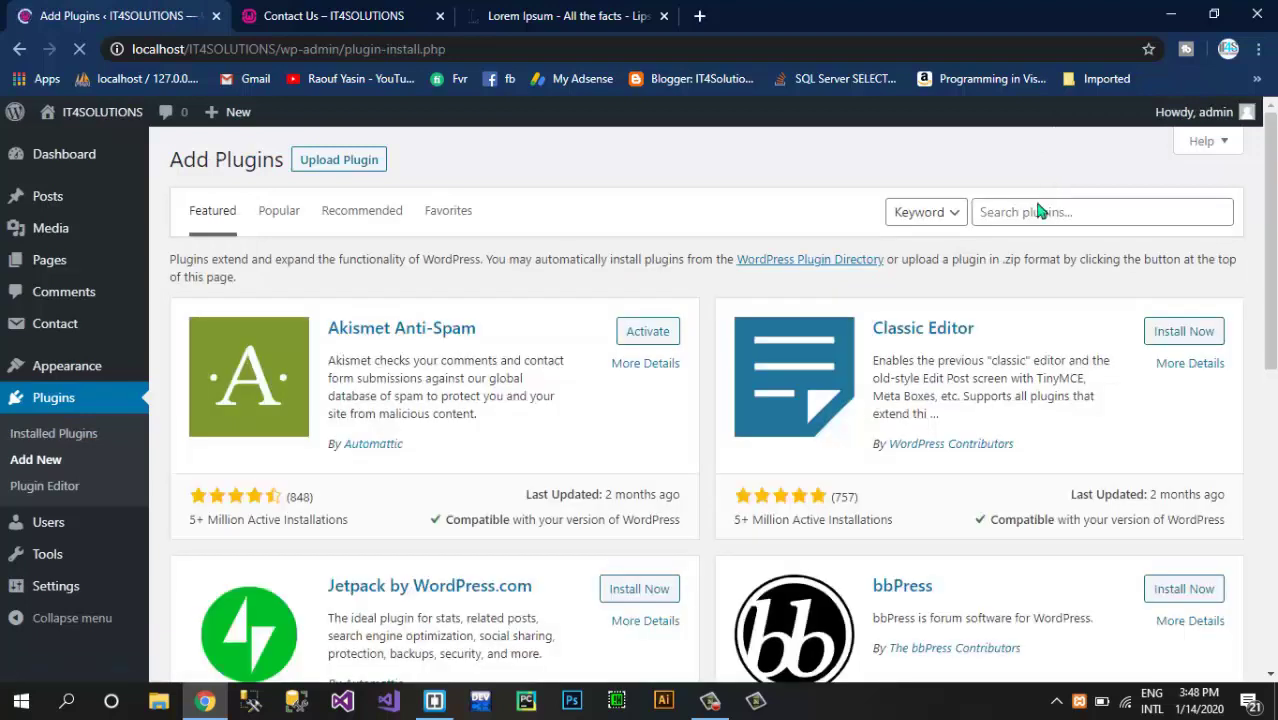
click(1037, 212)
text(add )
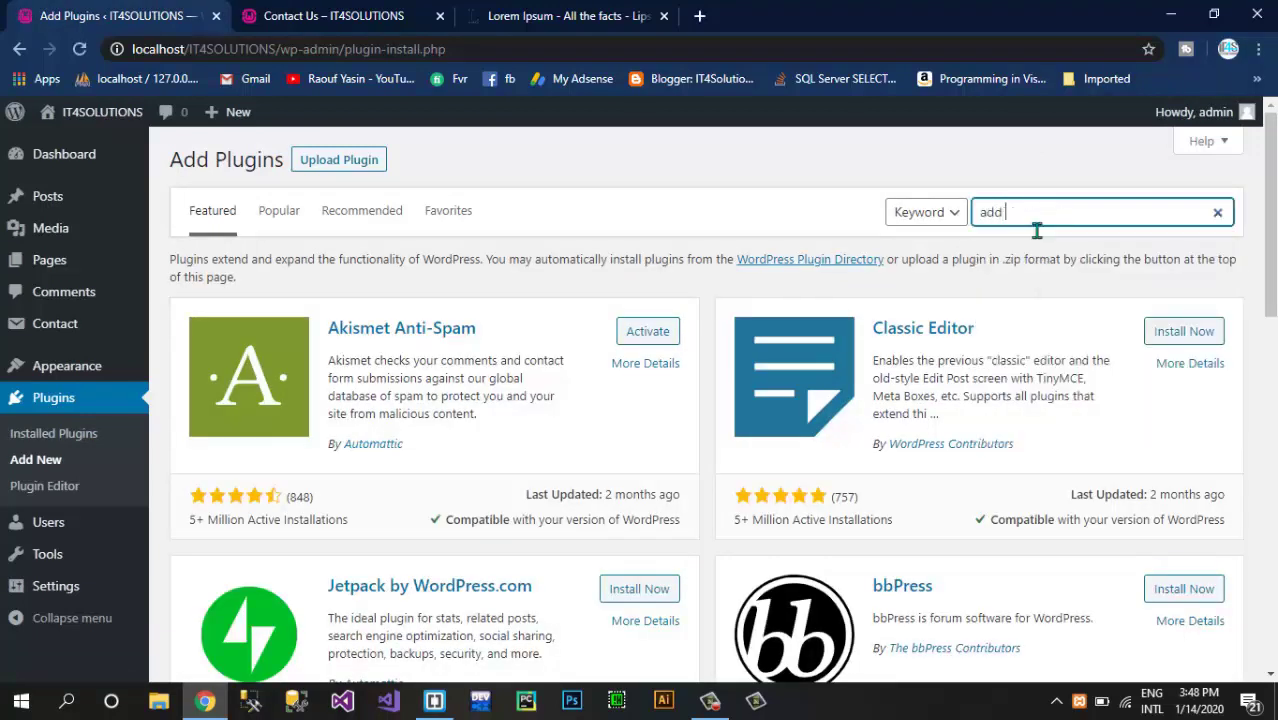
text(widgtet image)
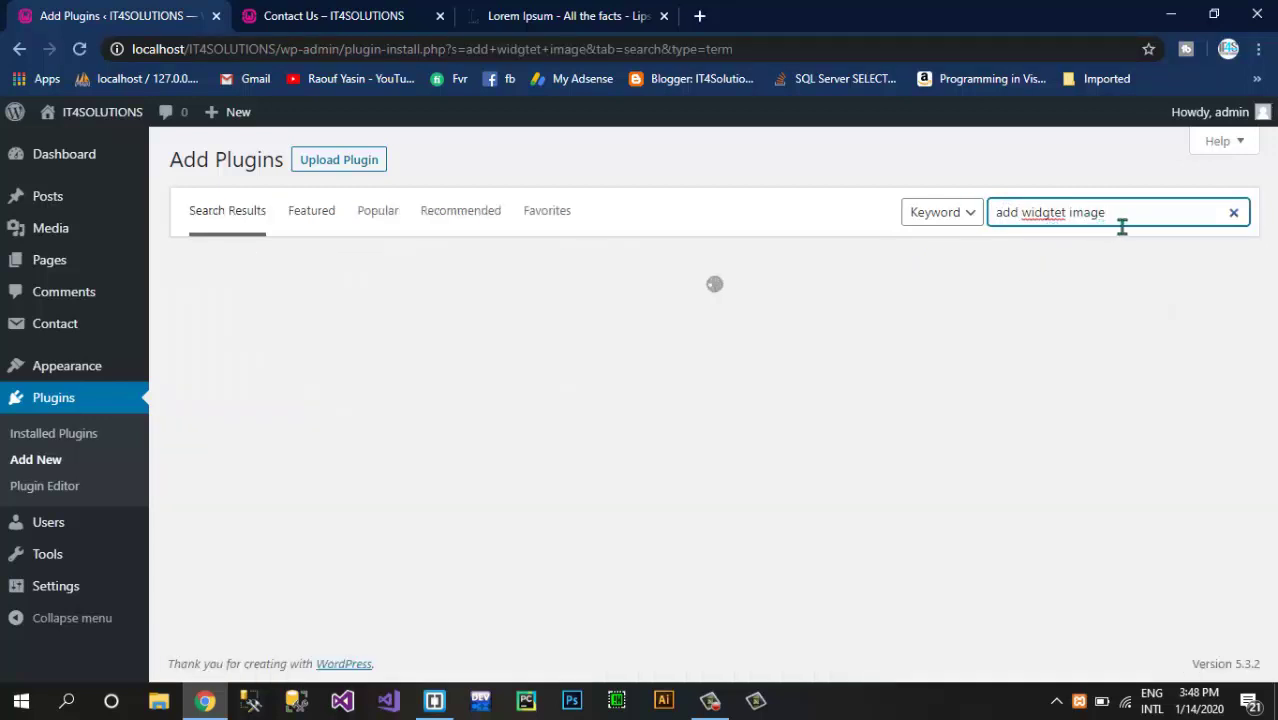
key(Left)
key(Left)
key(Left)
key(Left)
key(Left)
key(Left)
key(Left)
key(Left)
key(Left)
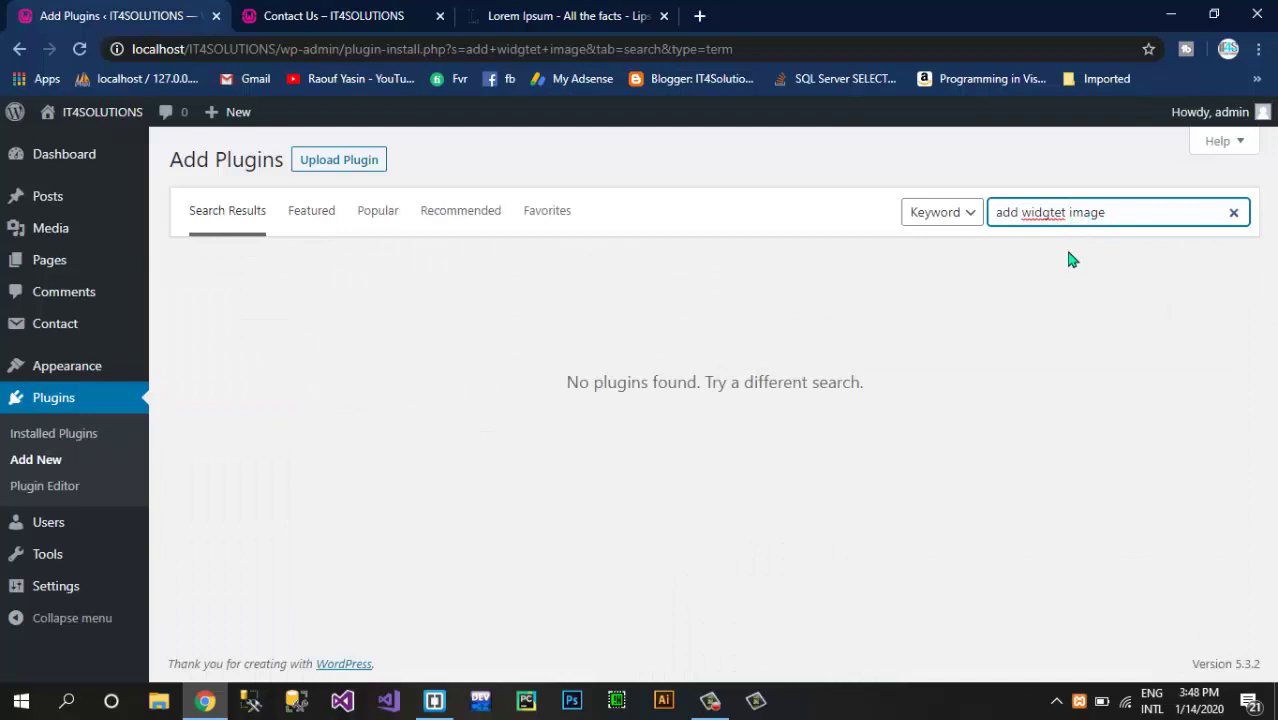
key(Left)
key(Left)
key(Left)
key(Left)
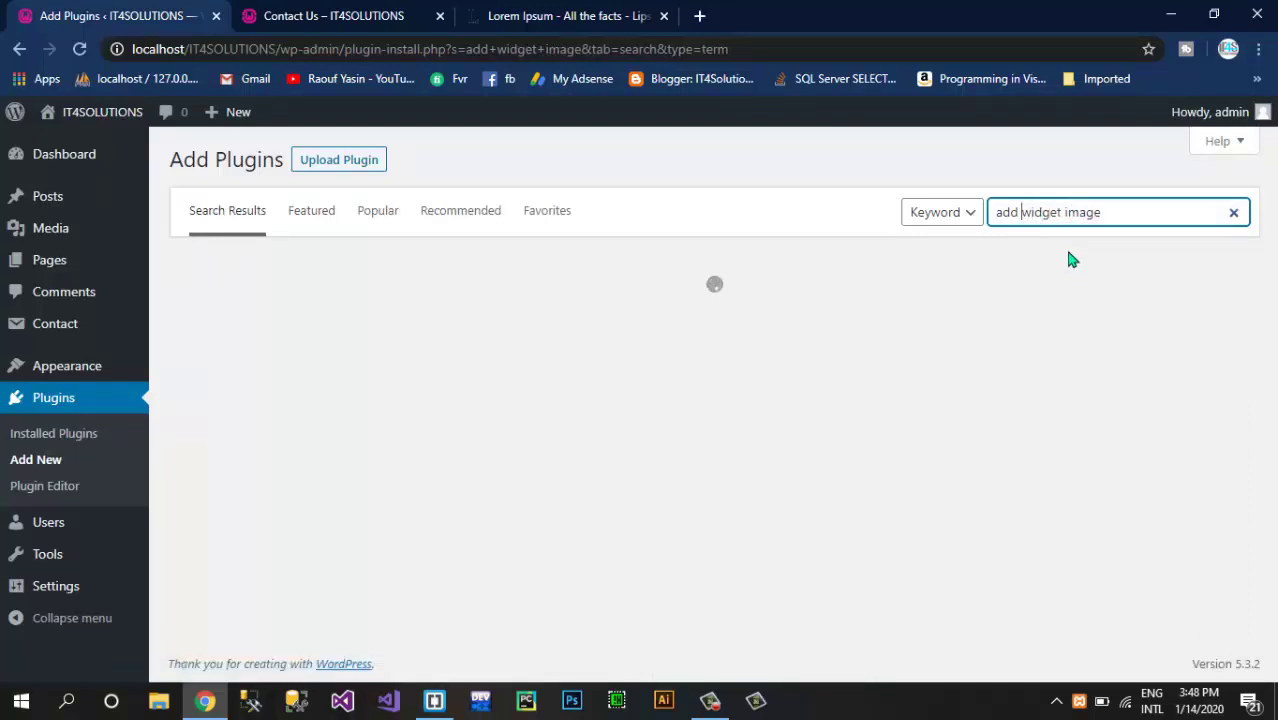
key(BackSpace)
key(BackSpace)
key(BackSpace)
key(BackSpace)
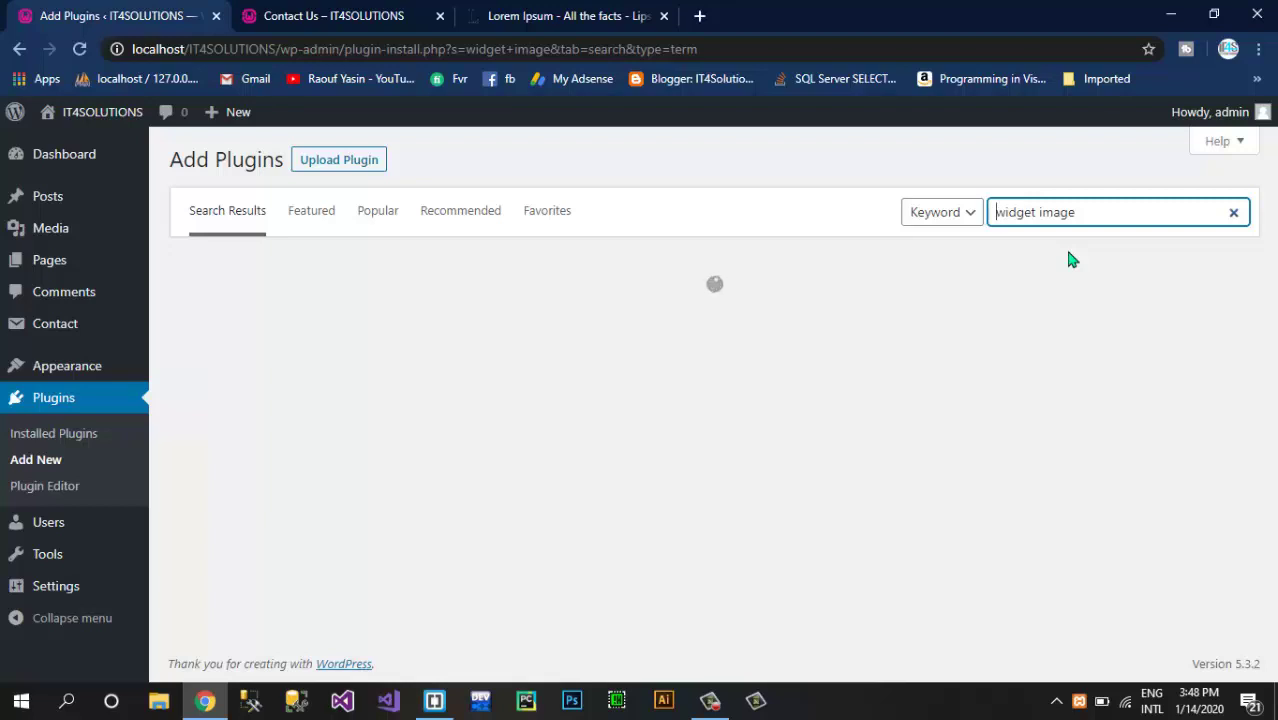
key(Home)
key(Right)
key(Right)
key(Right)
key(Right)
key(Right)
key(Right)
key(Right)
key(BackSpace)
key(BackSpace)
key(BackSpace)
key(BackSpace)
key(BackSpace)
key(BackSpace)
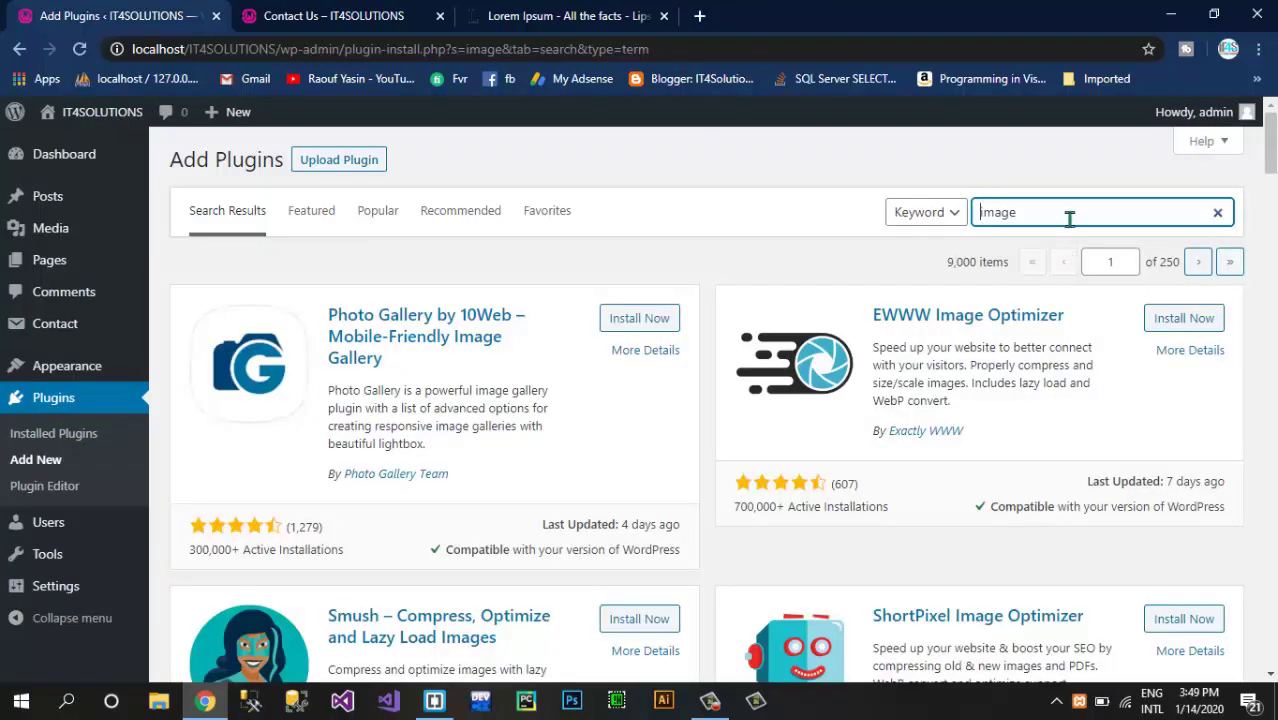
Search 'image widget', then install and activate the Image Widget plugin by Modern Tribe.
text(wid)
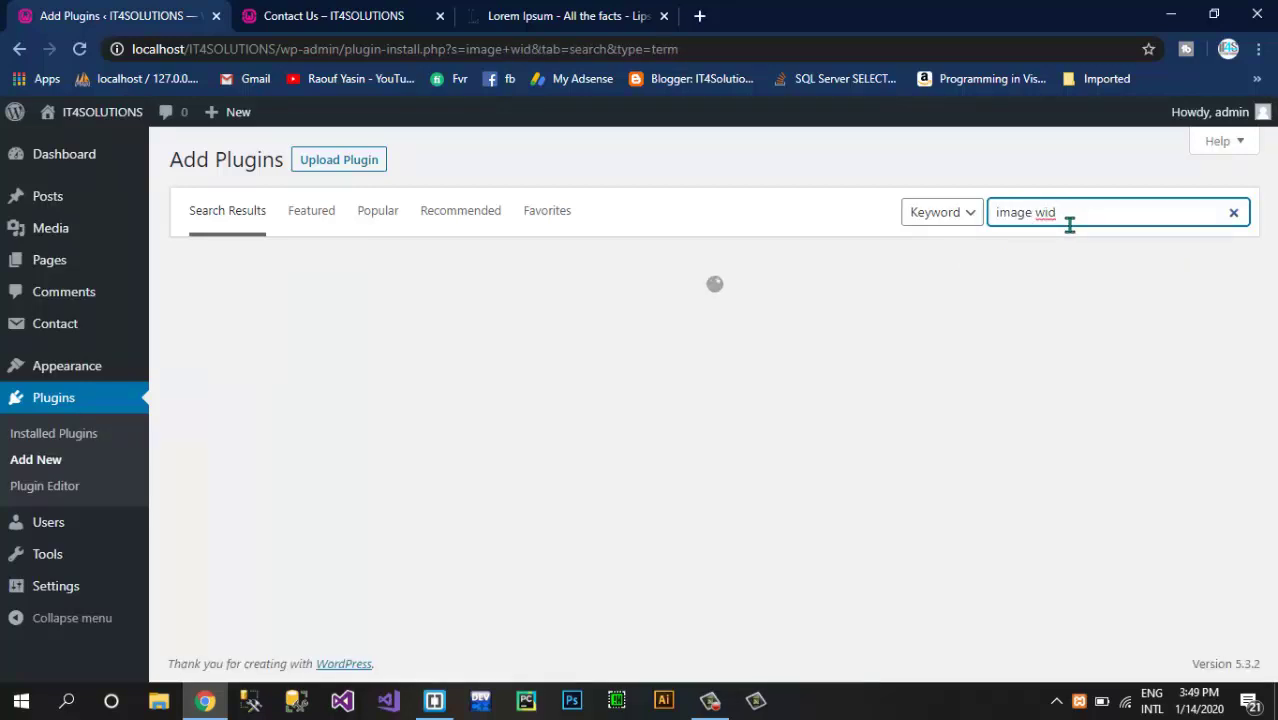
text(get)
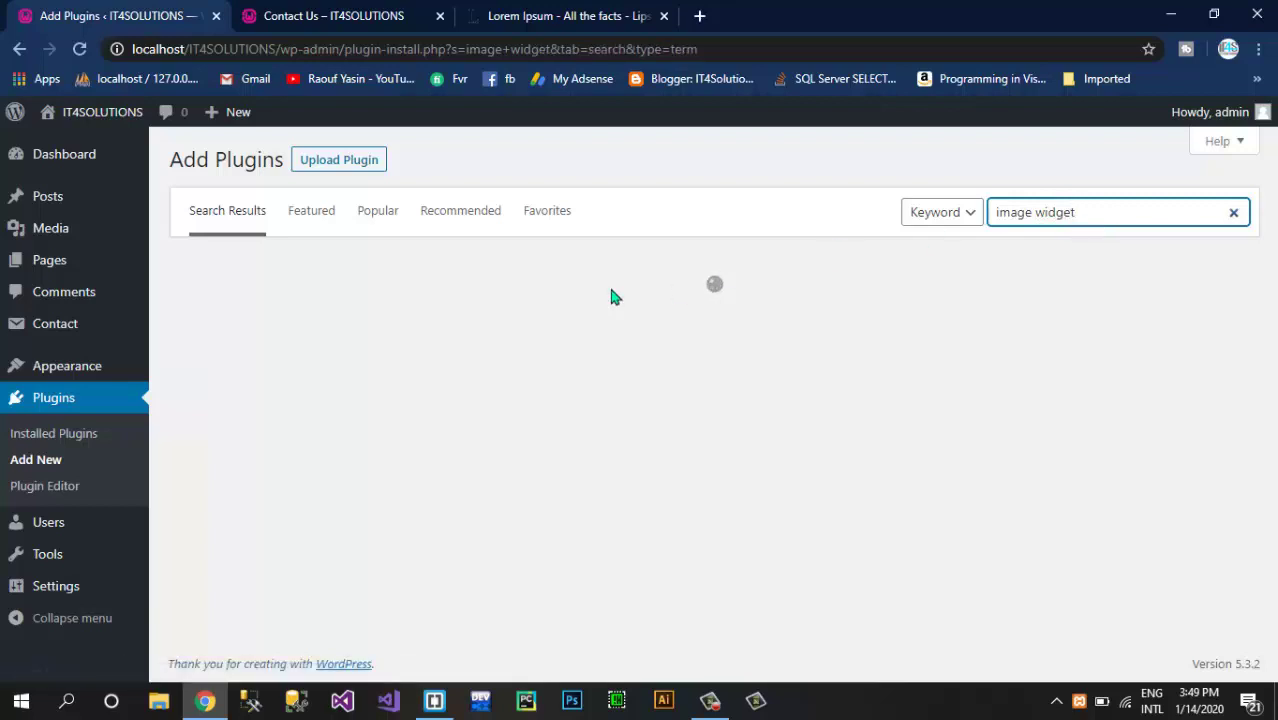
mouse_move(62, 382)
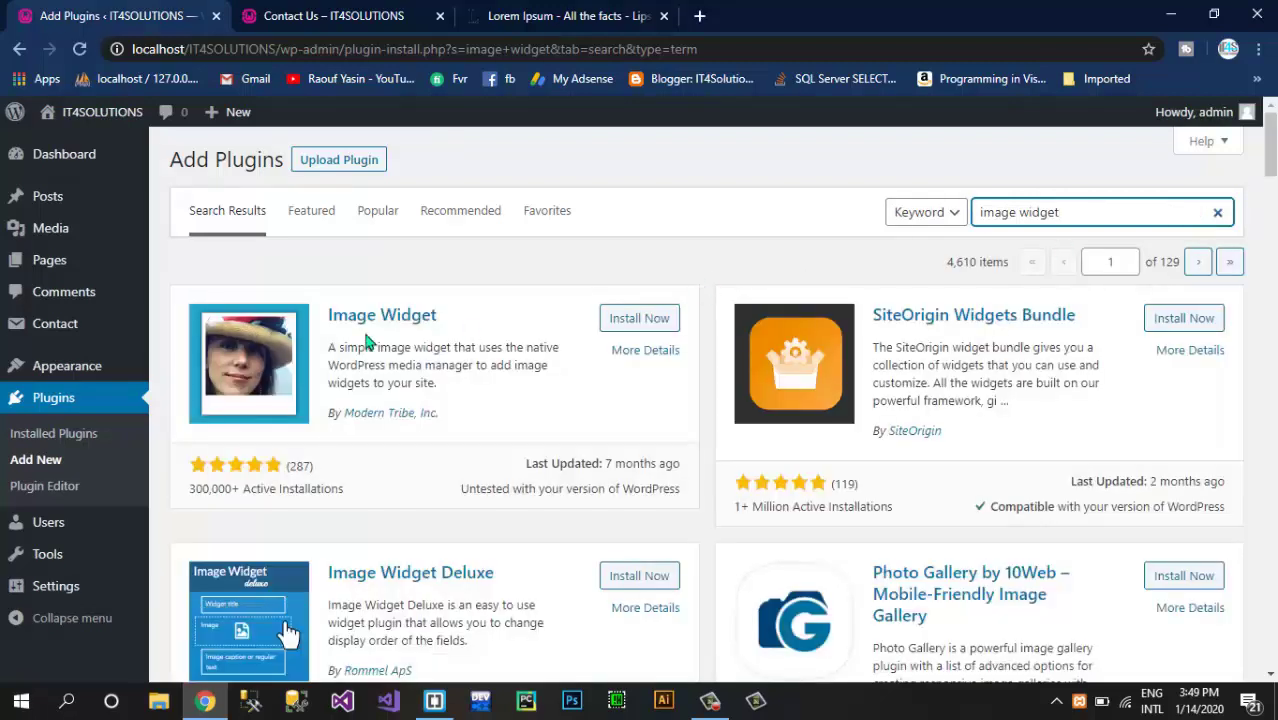
scroll(1274, 286, down, 10)
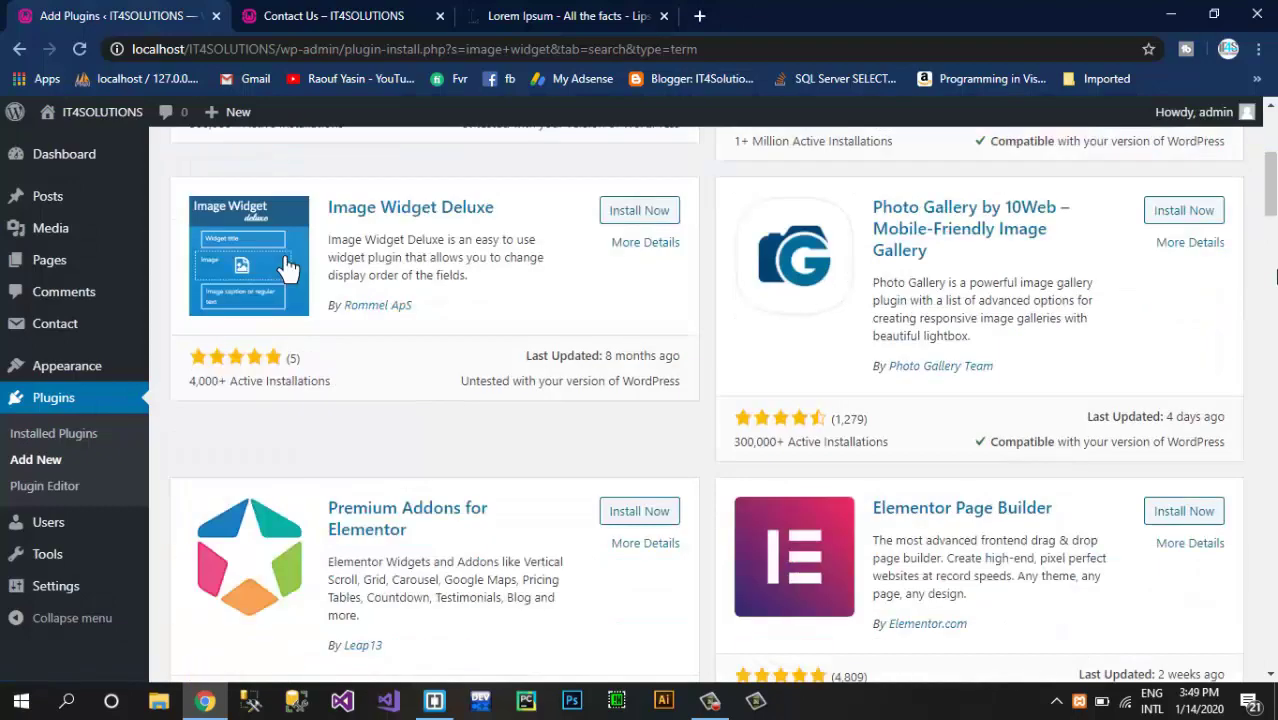
scroll(1274, 240, up, 3)
drag(1274, 236, 1260, 140)
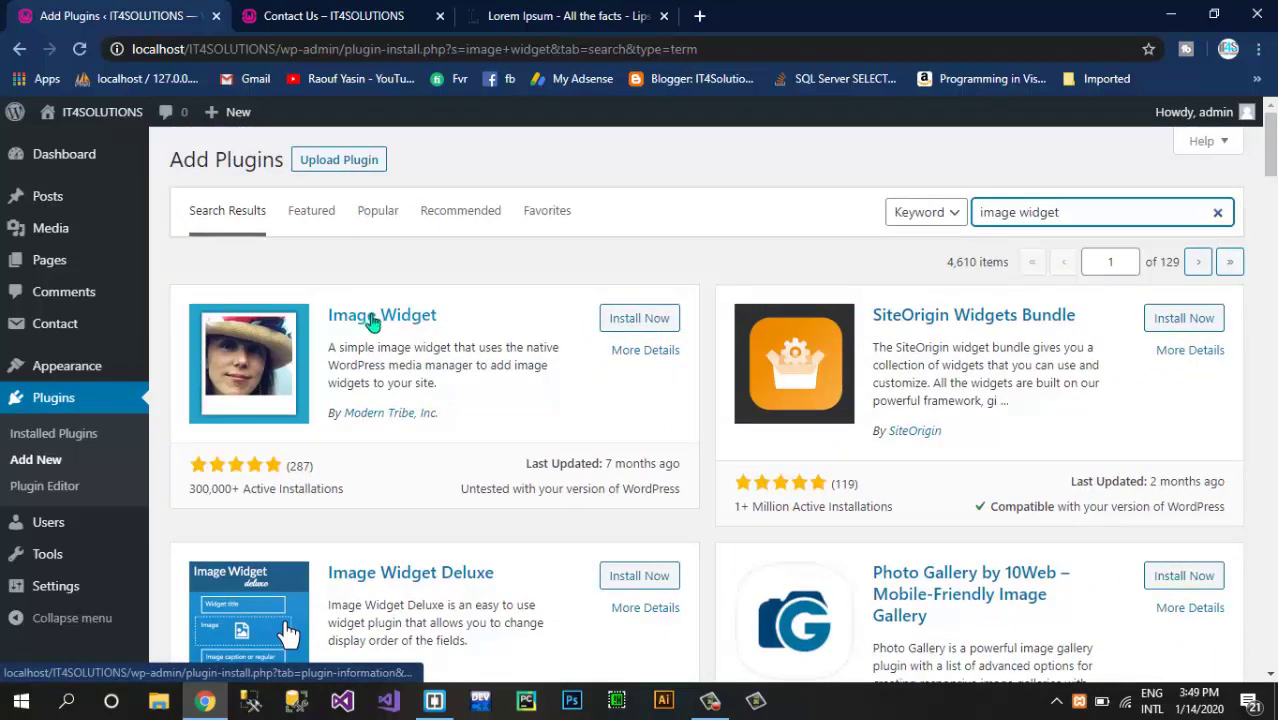
click(646, 320)
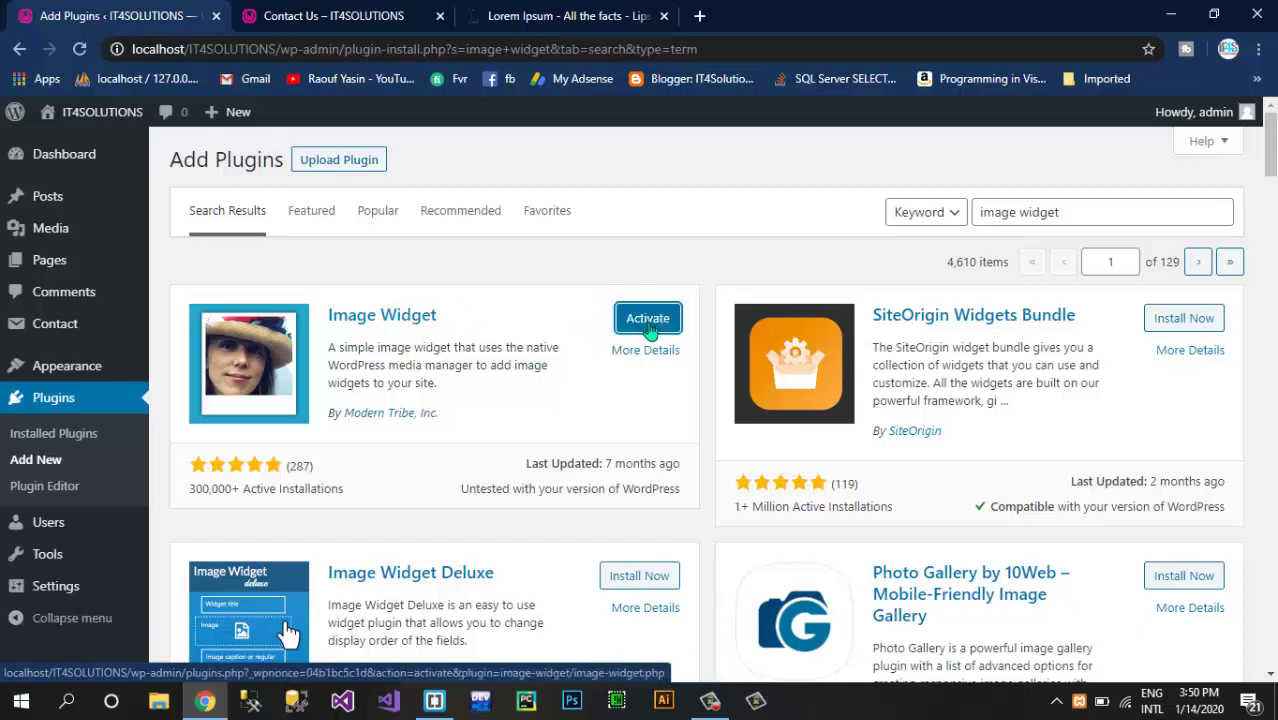
click(648, 320)
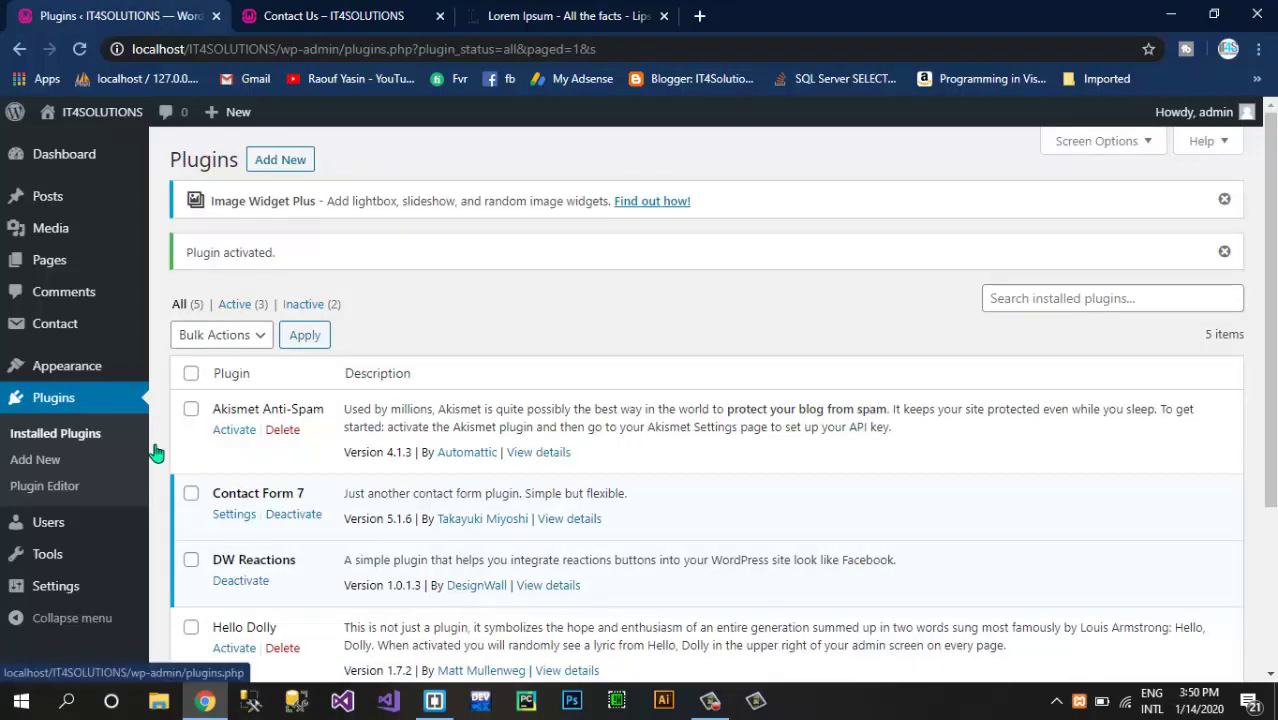
From Appearance > Widgets, place an Image Widget at the top of the Main Sidebar above Recent Comments.
mouse_move(72, 371)
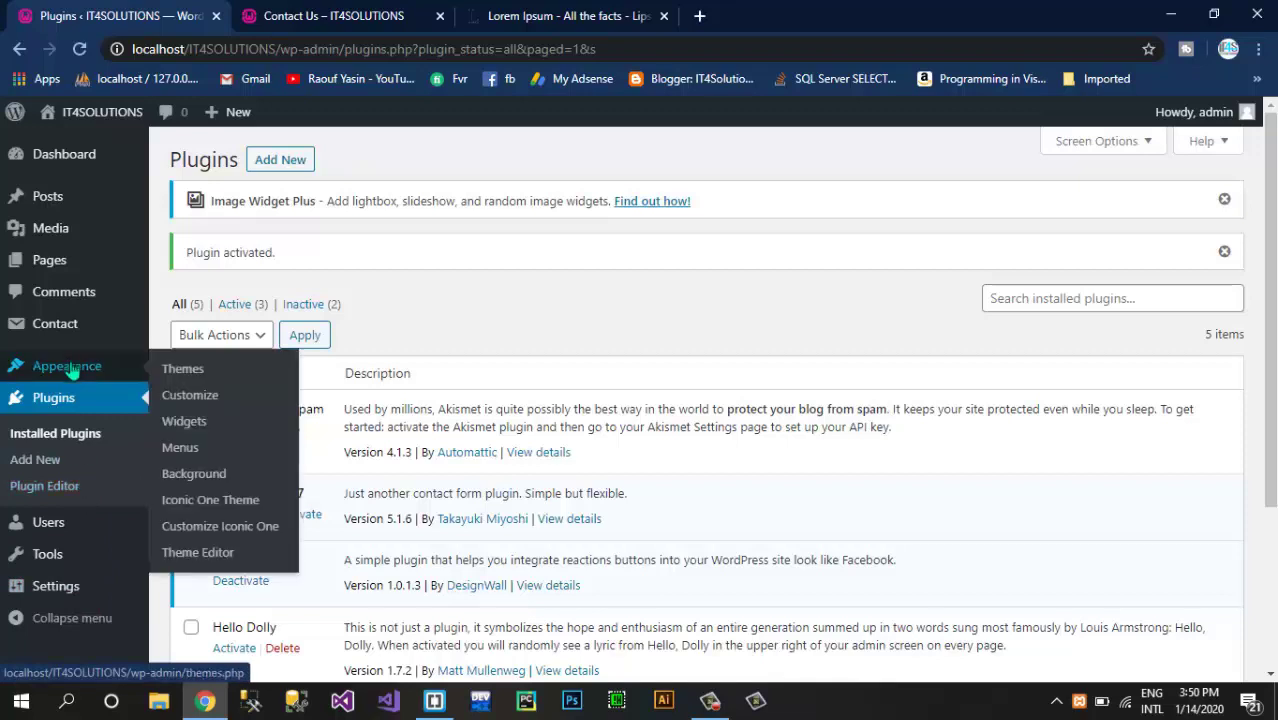
click(197, 428)
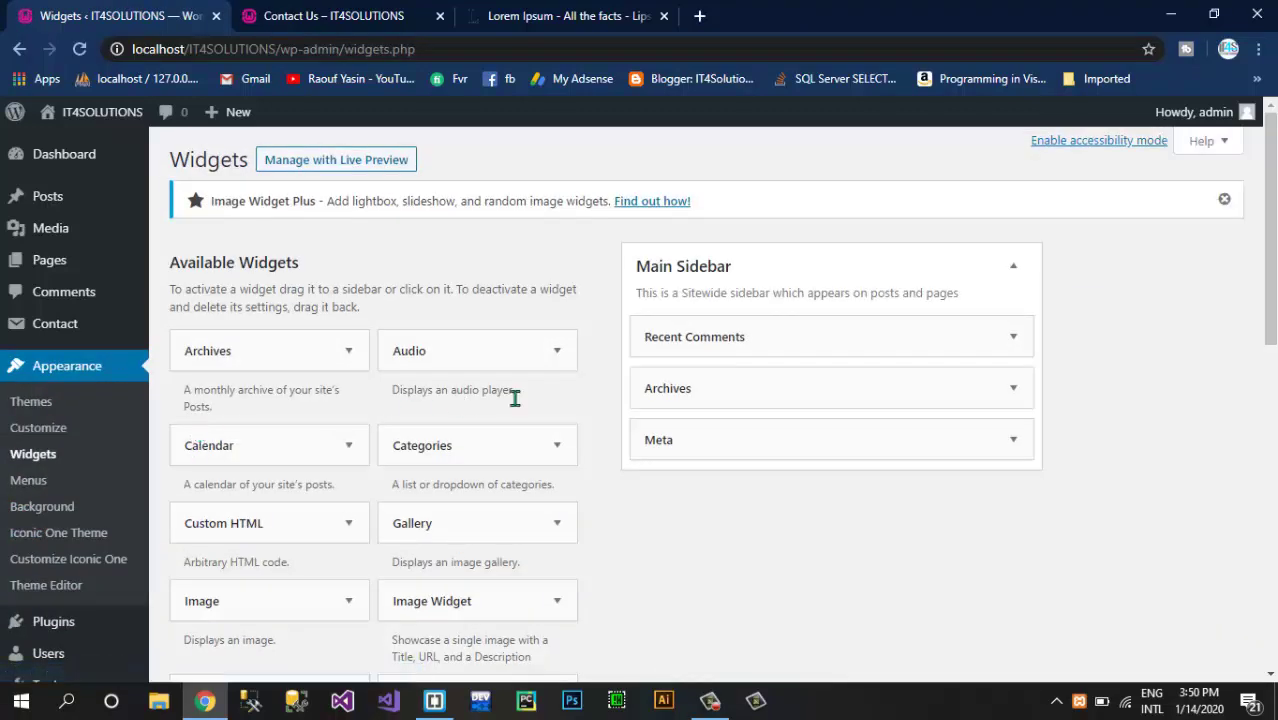
drag(1270, 230, 1270, 285)
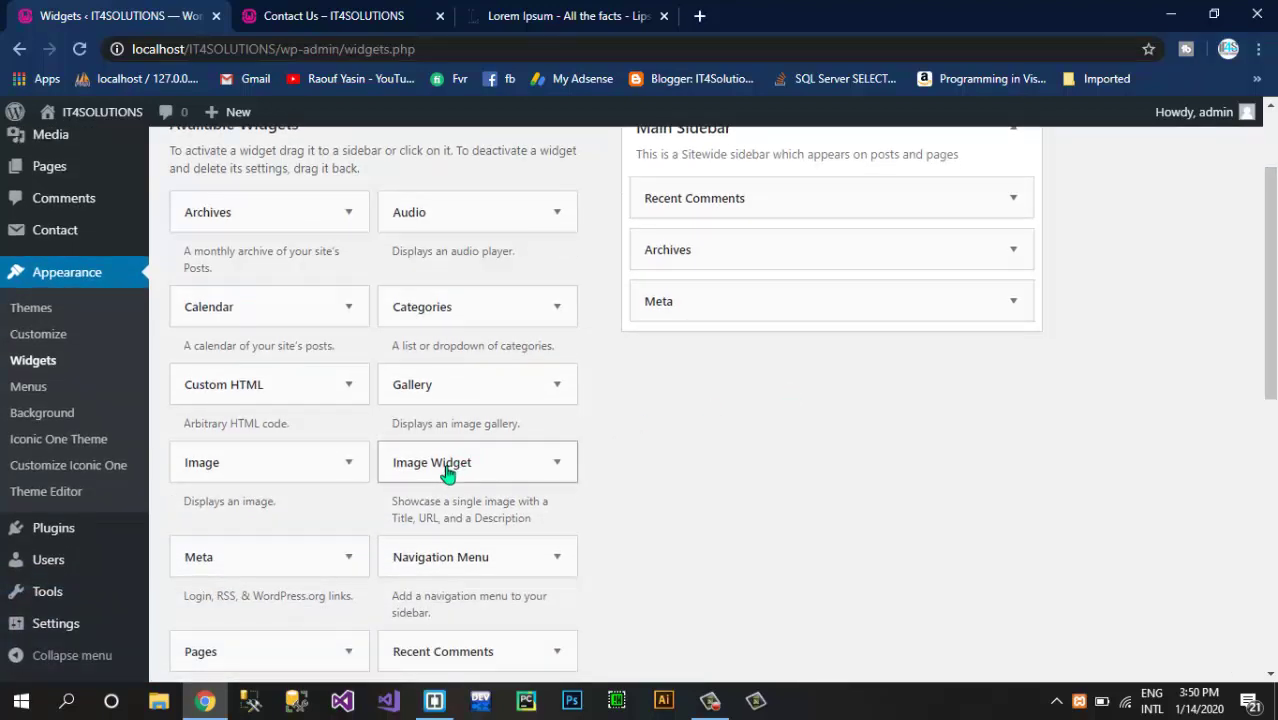
drag(447, 473, 723, 203)
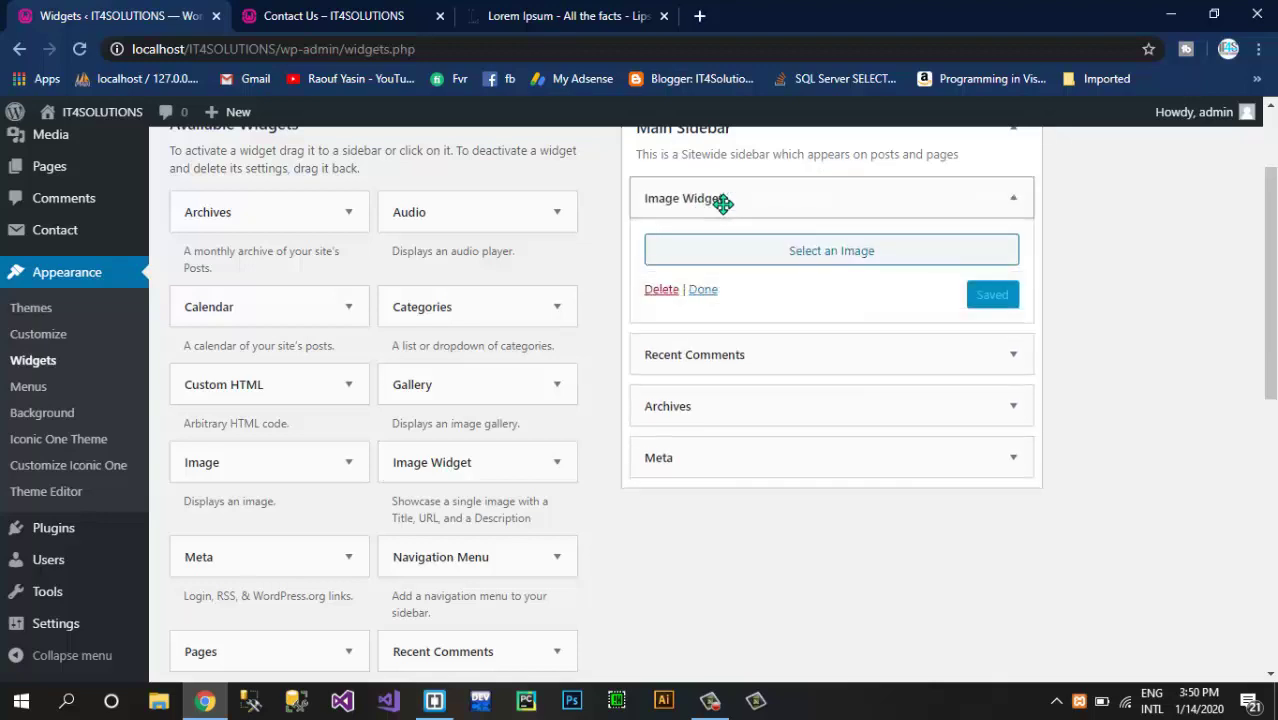
Pick the DON'T WORRY BE HAPPY wallpaper in the Media Library and insert it into the Image Widget.
click(807, 256)
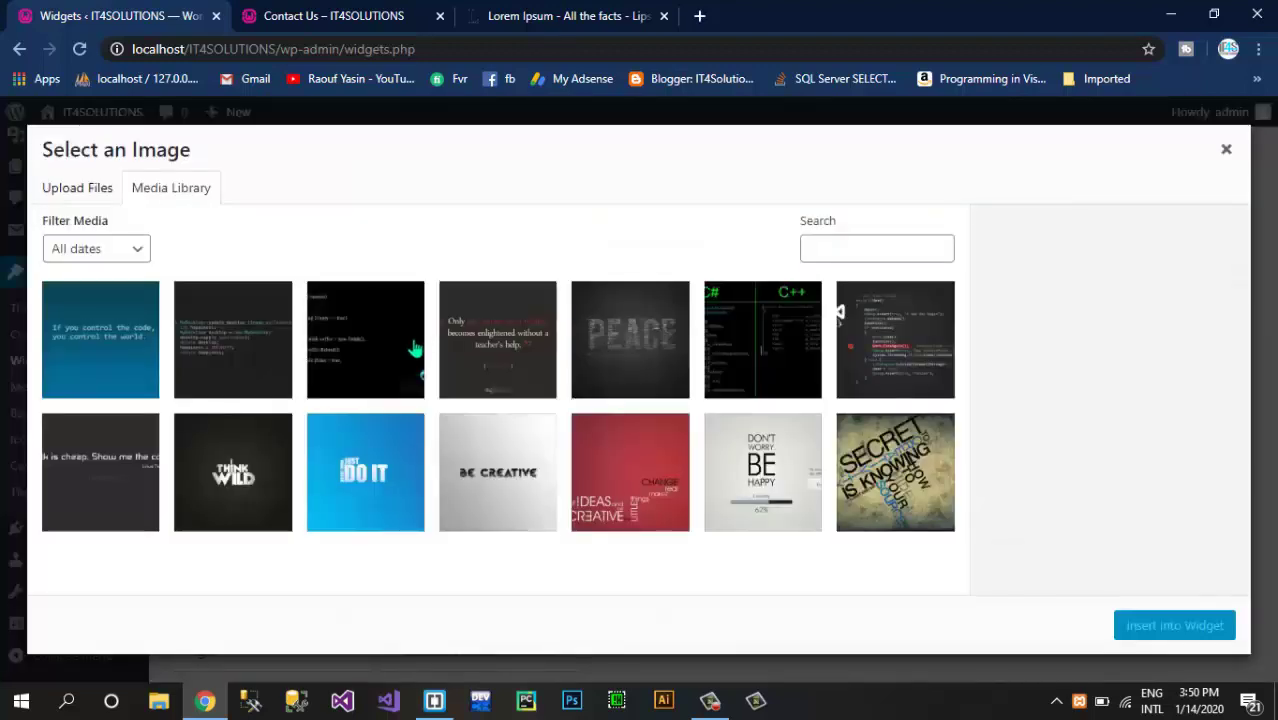
click(781, 480)
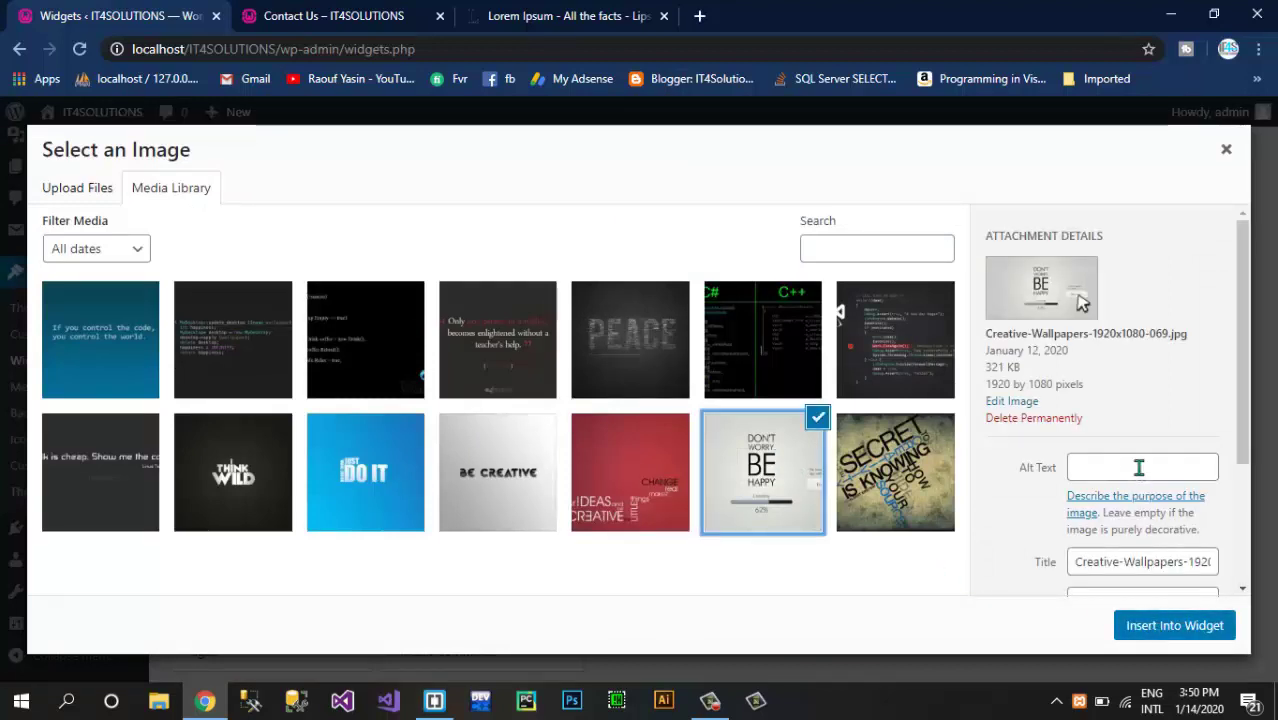
scroll(1248, 420, down, 1)
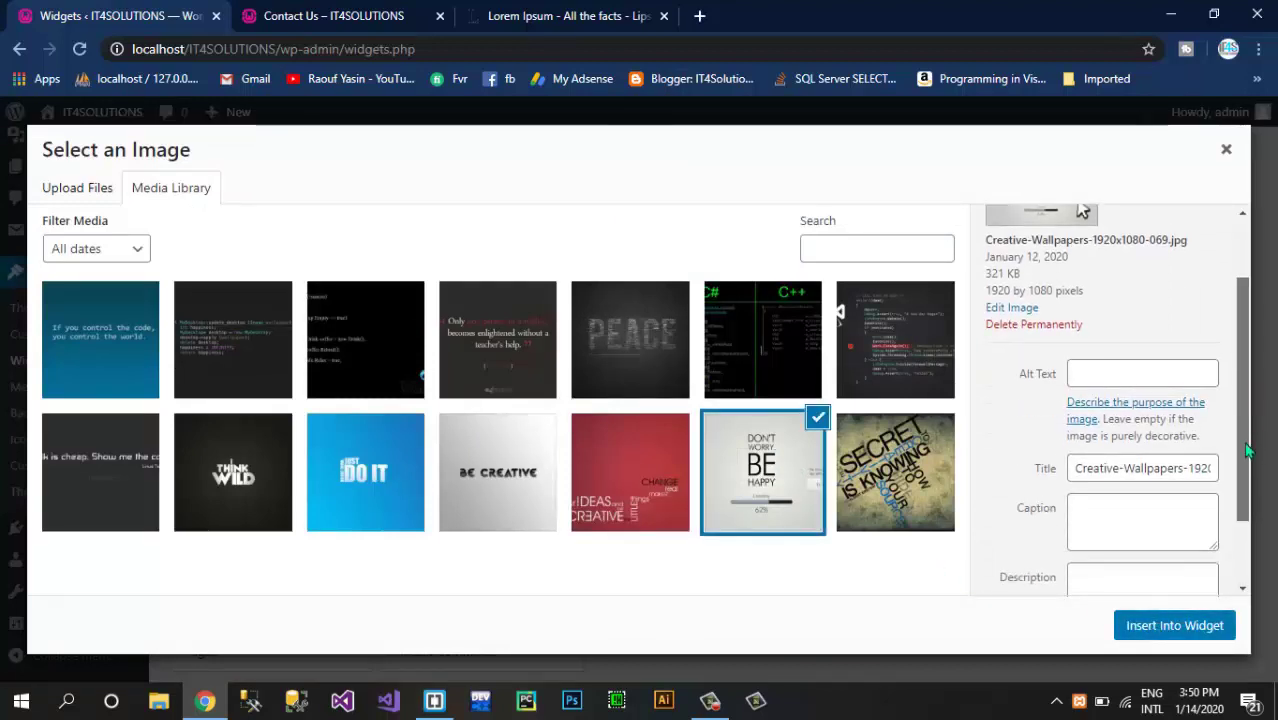
scroll(1236, 484, down, 1)
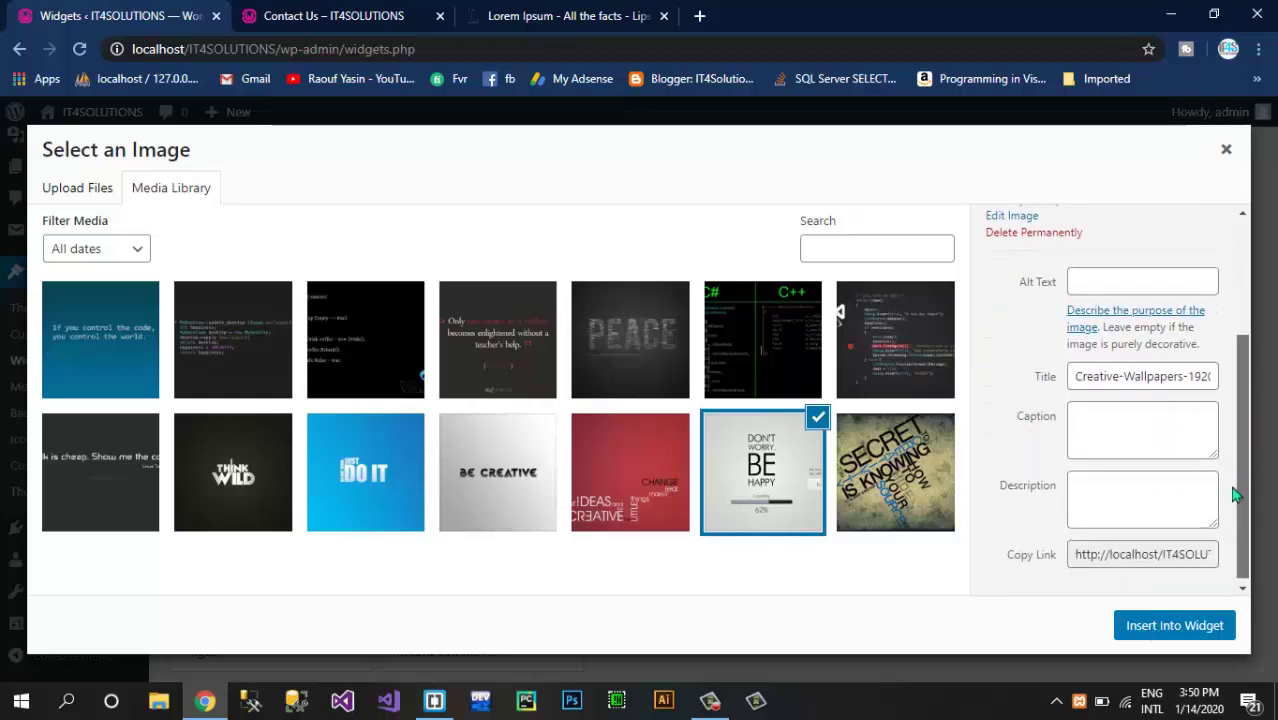
drag(1236, 484, 1238, 372)
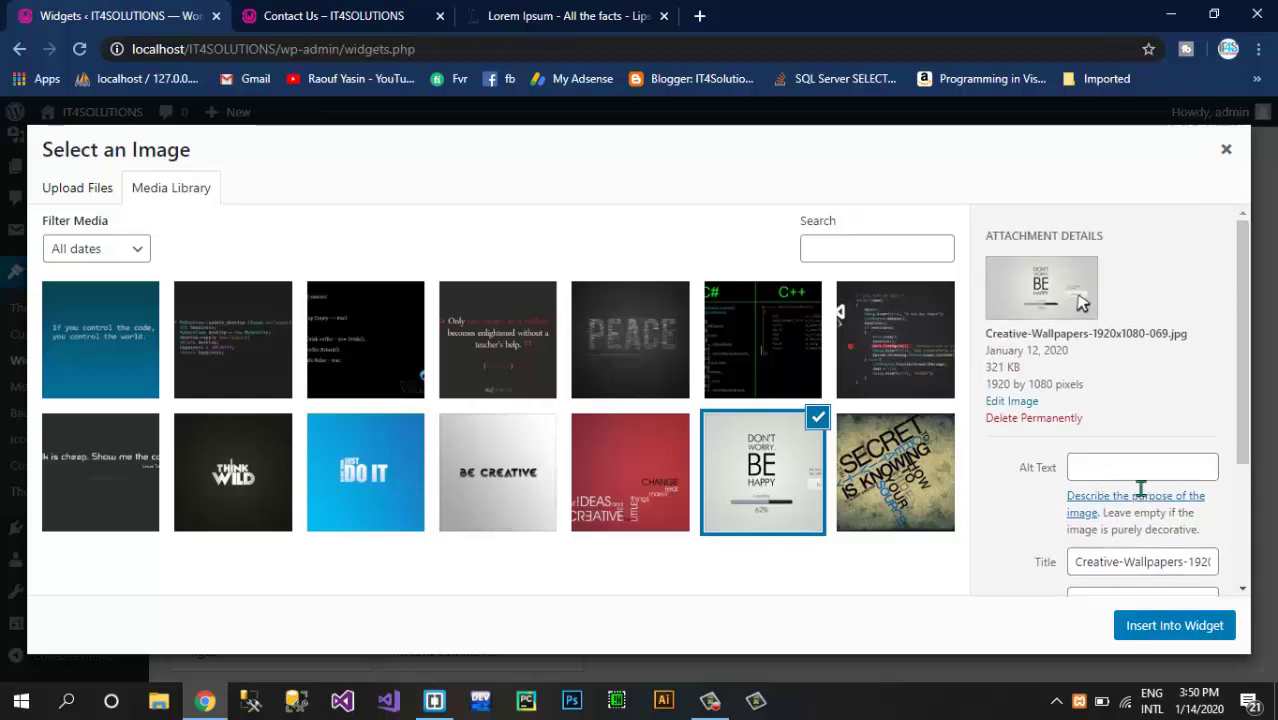
scroll(1236, 463, up, 2)
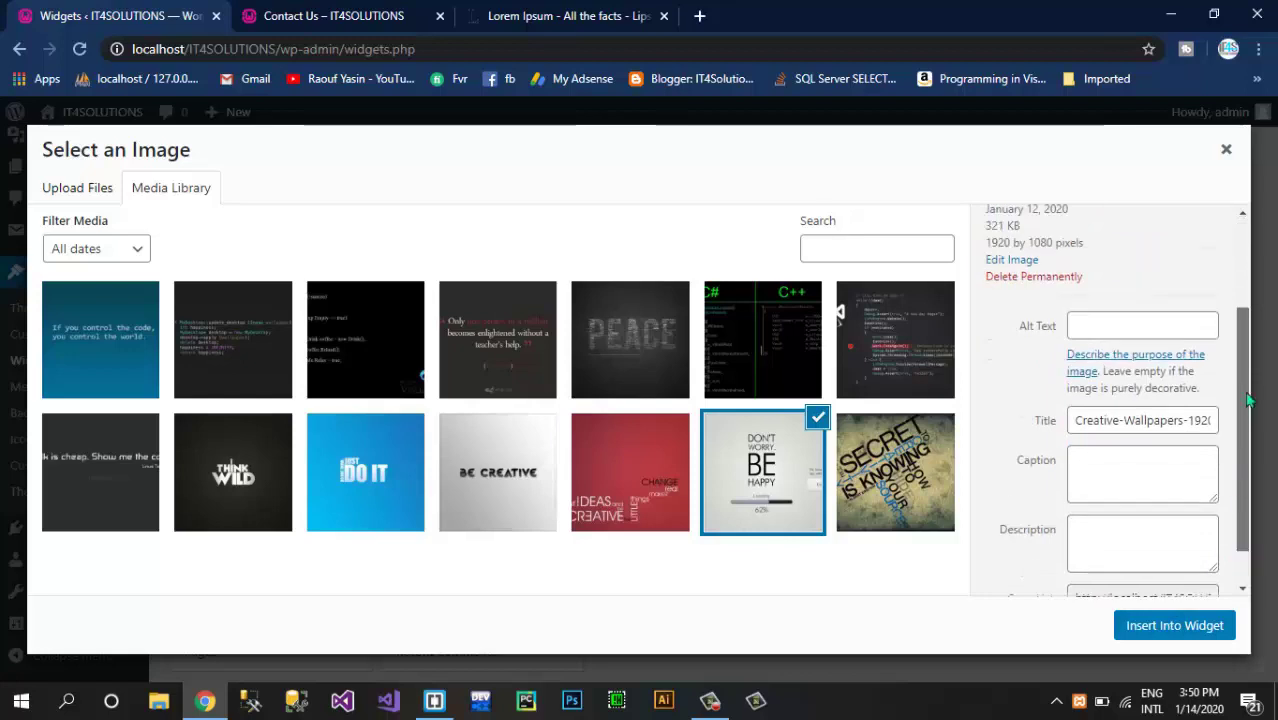
click(1148, 632)
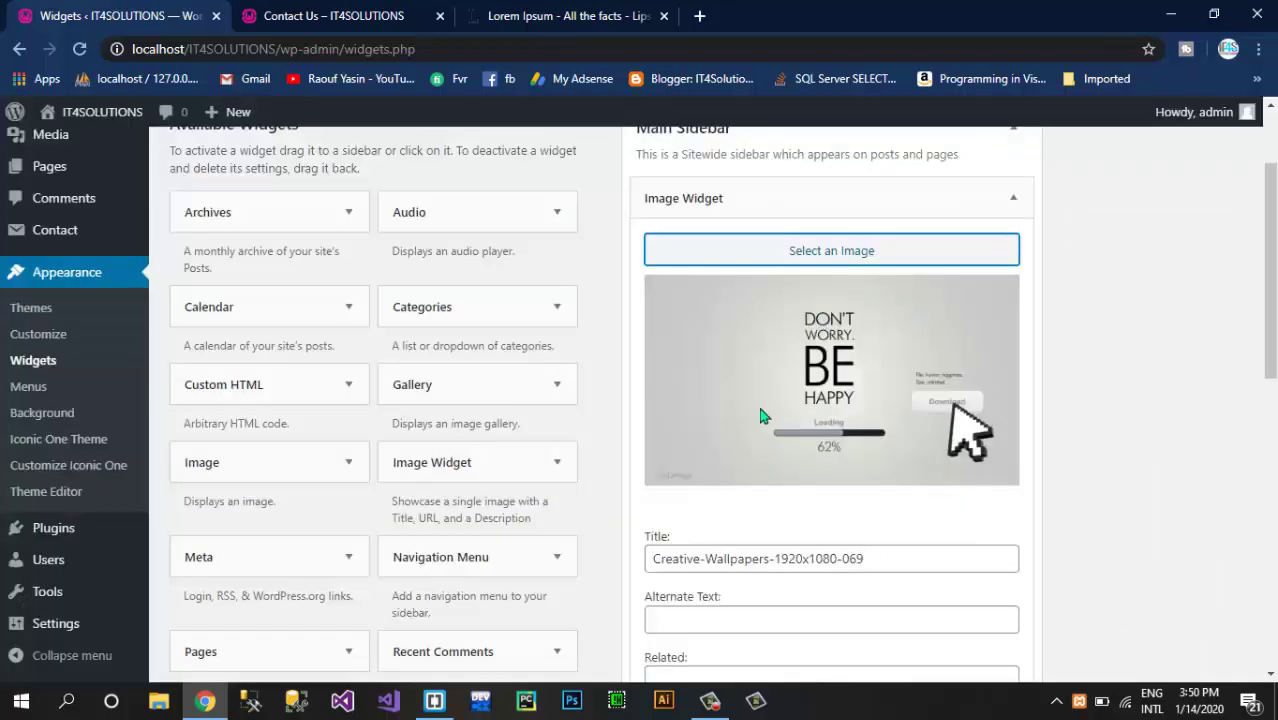
Save the Image Widget holding the Be Happy image and switch to the live Contact Us page.
scroll(1268, 270, up, 2)
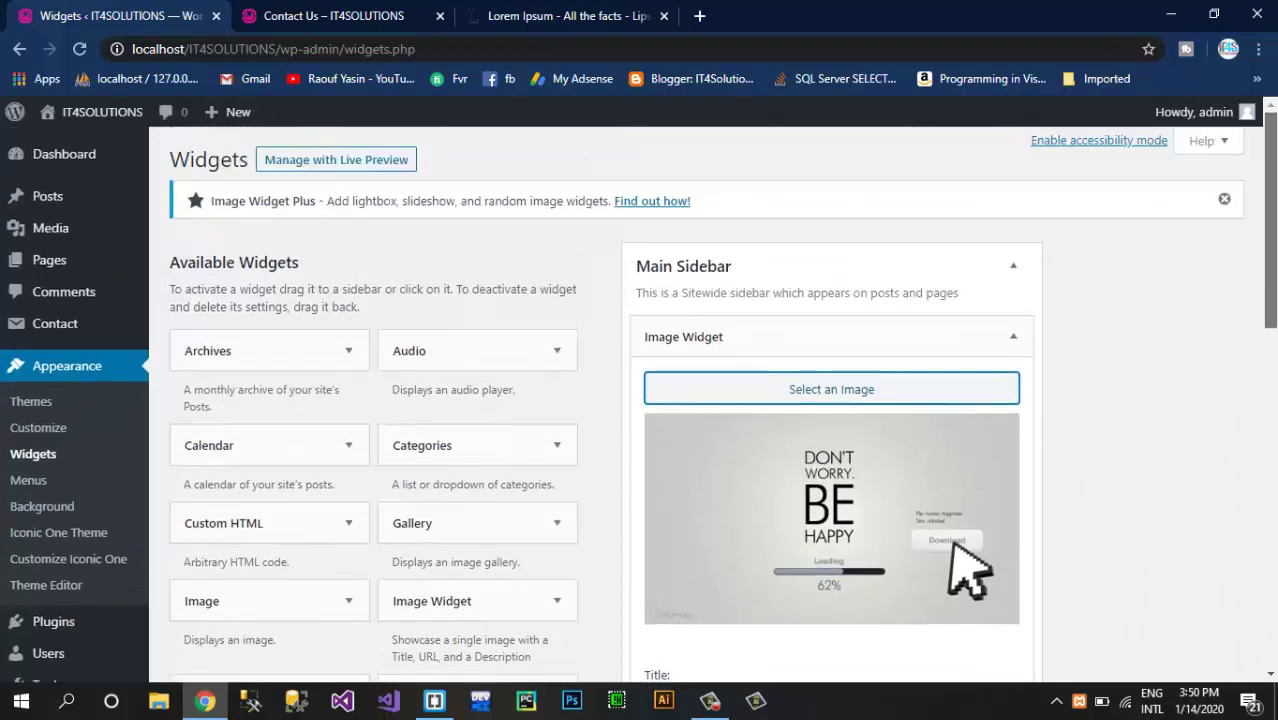
scroll(1274, 462, down, 4)
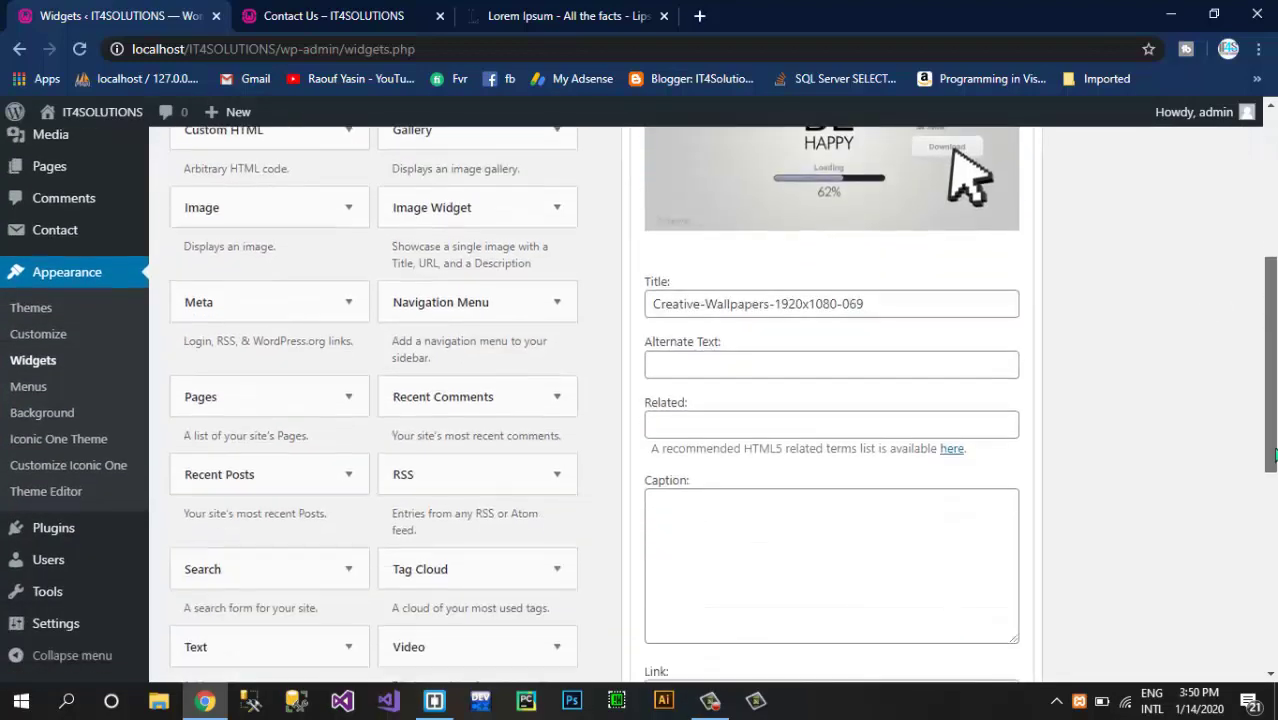
scroll(1274, 462, down, 3)
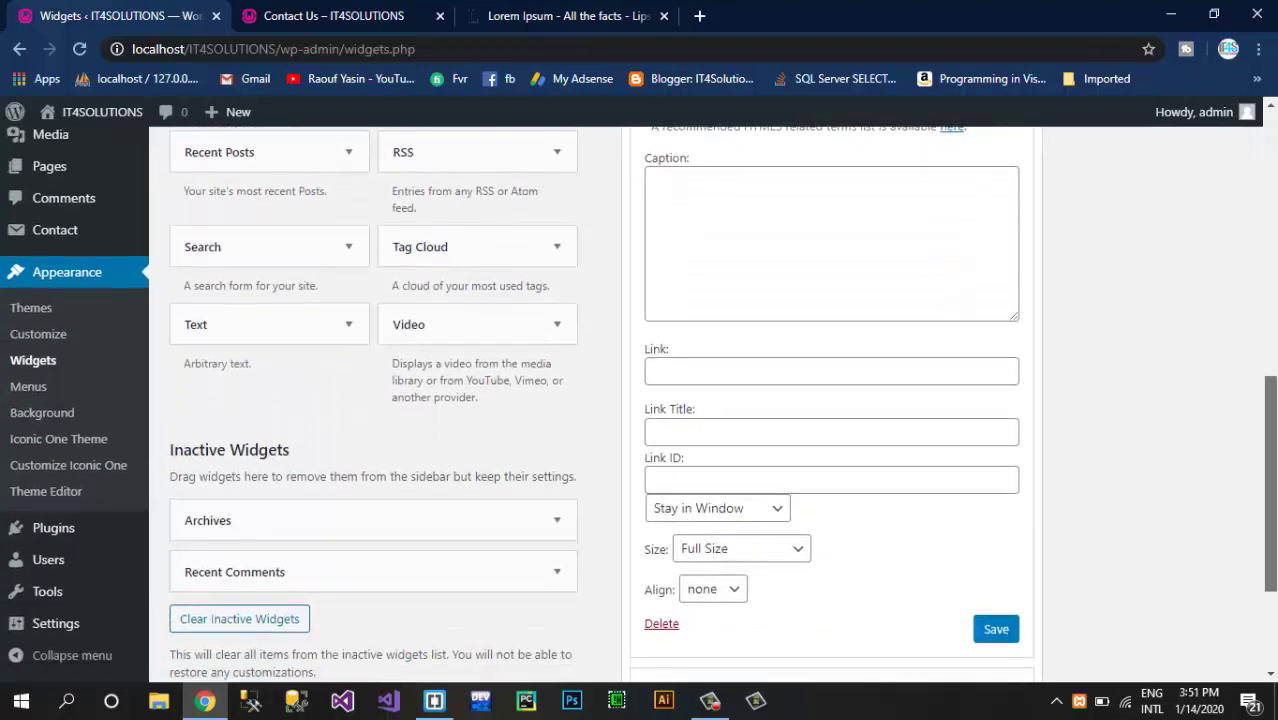
click(716, 383)
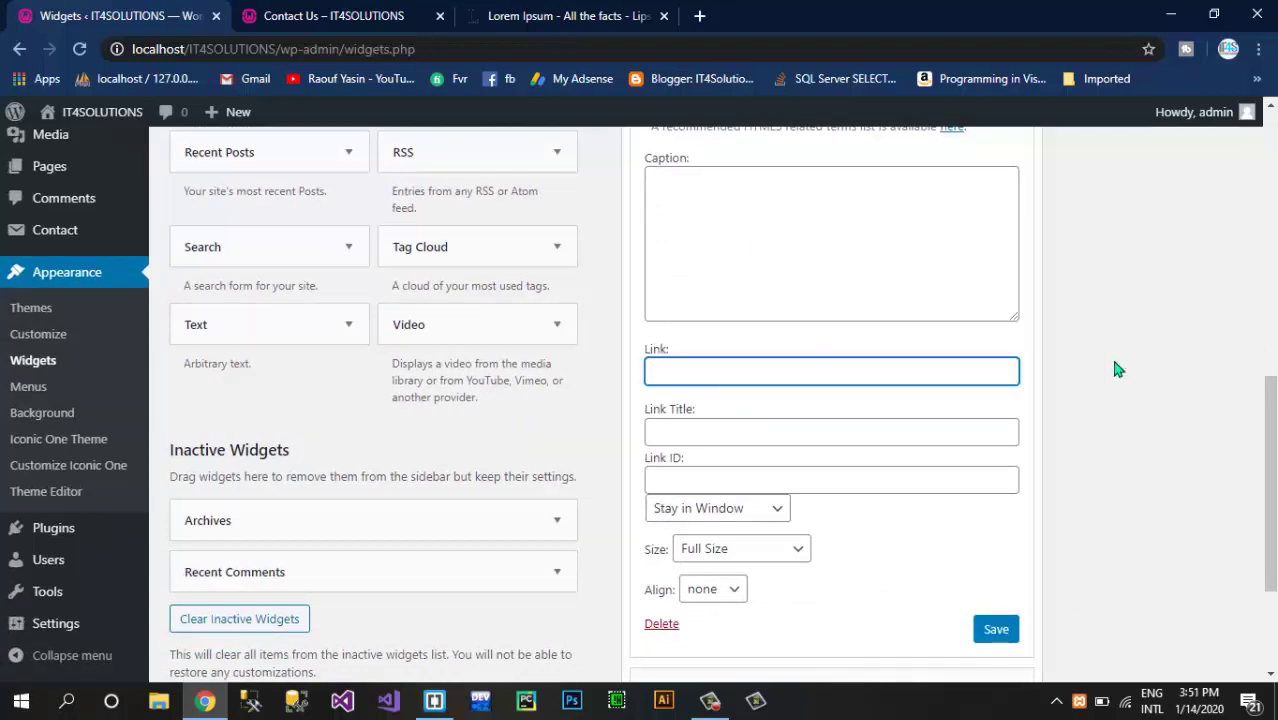
drag(1264, 428, 1267, 472)
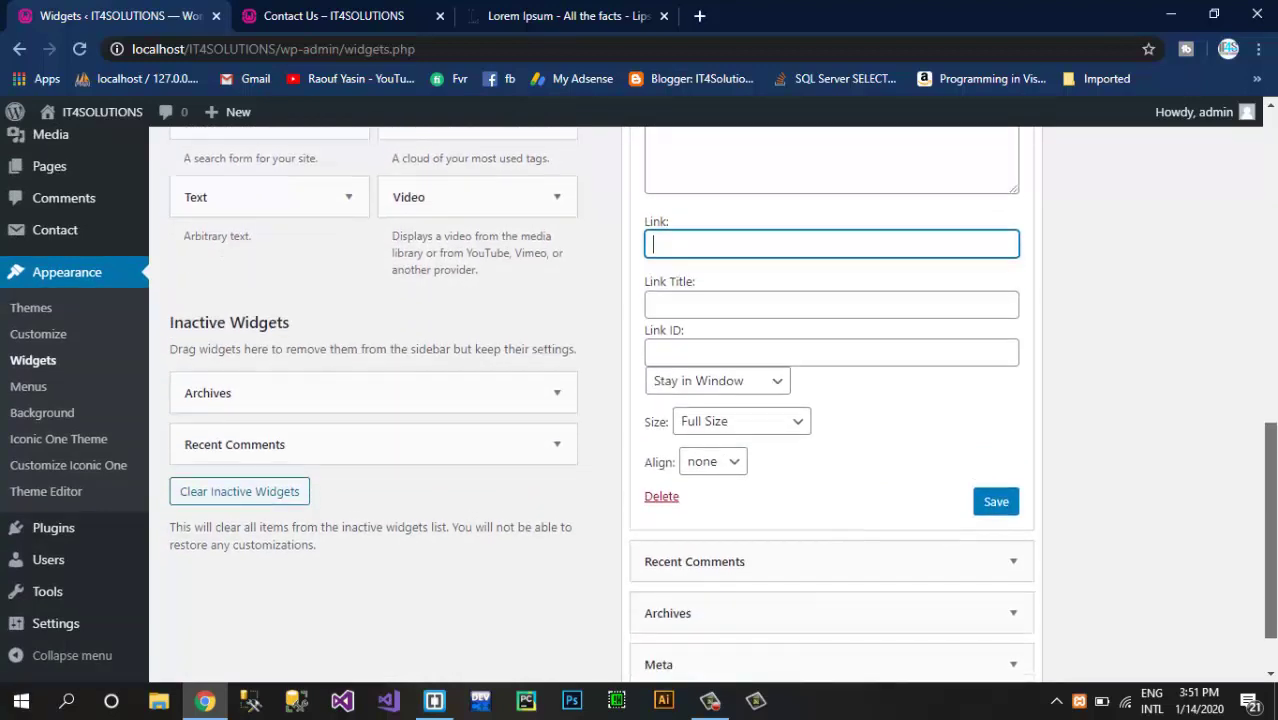
click(1002, 503)
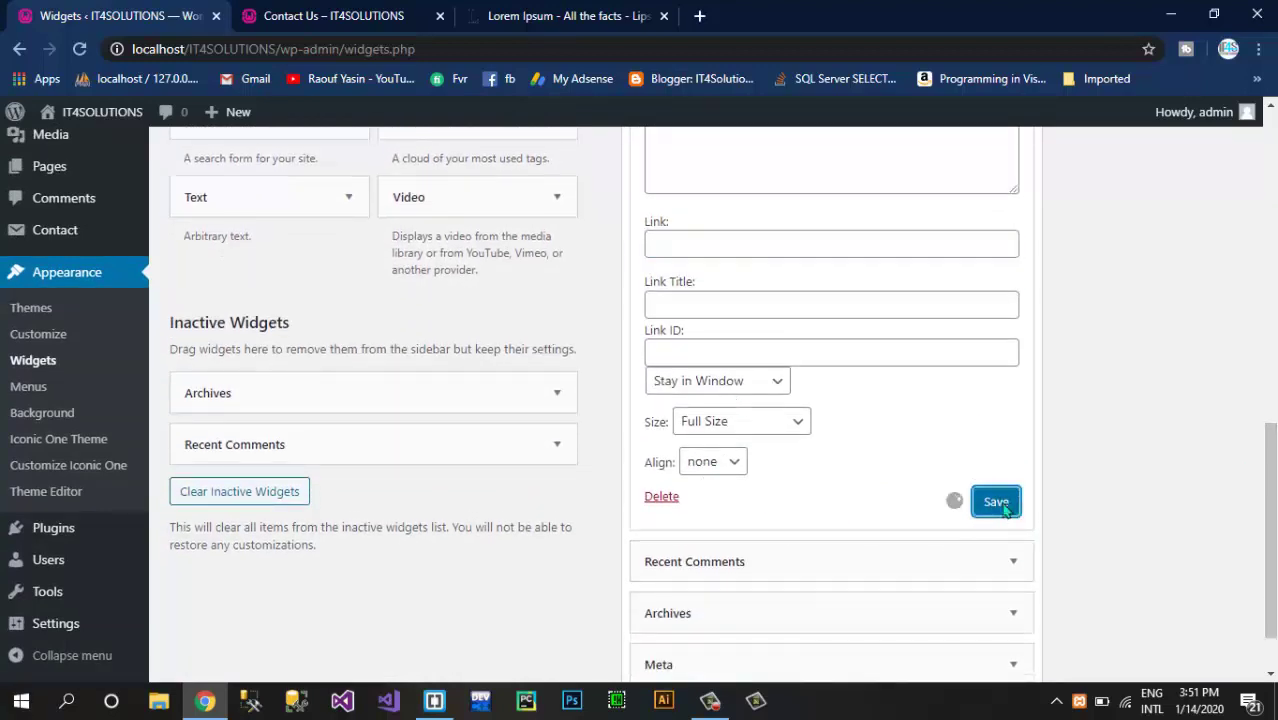
click(307, 14)
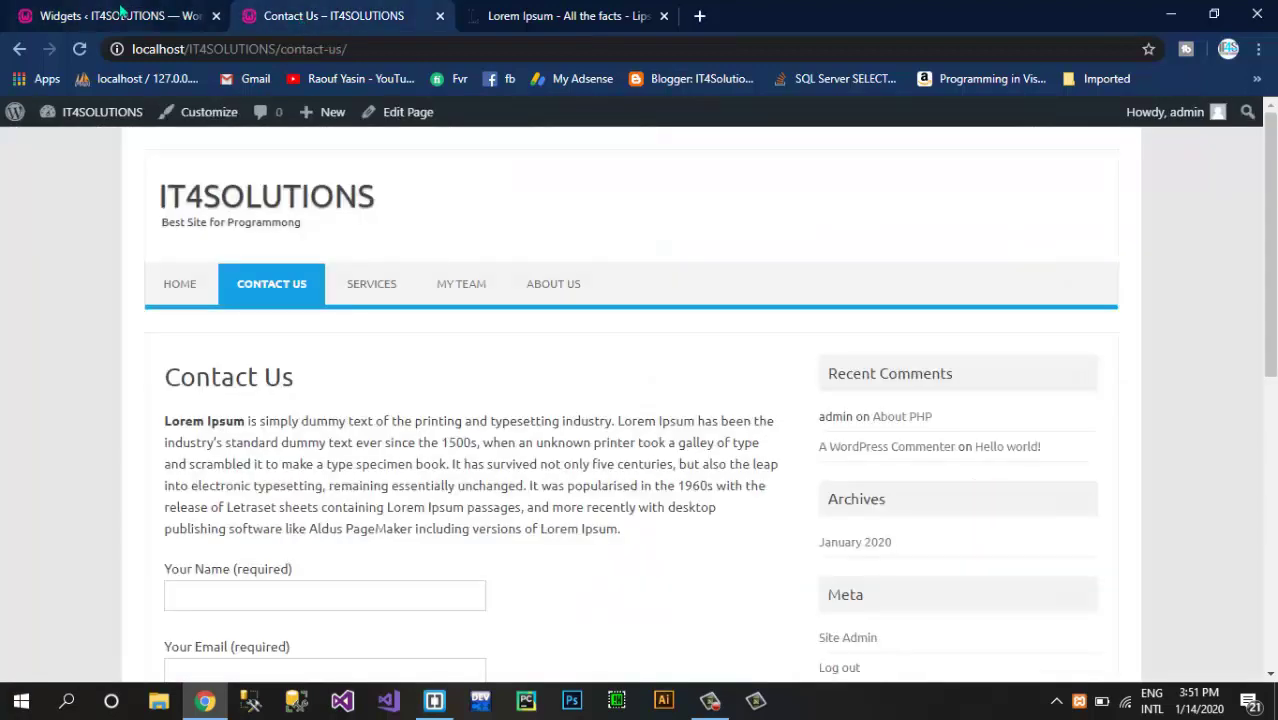
Reload Contact Us to see the Be Happy image in the sidebar, then go back to Widgets.
click(124, 15)
click(307, 14)
click(79, 49)
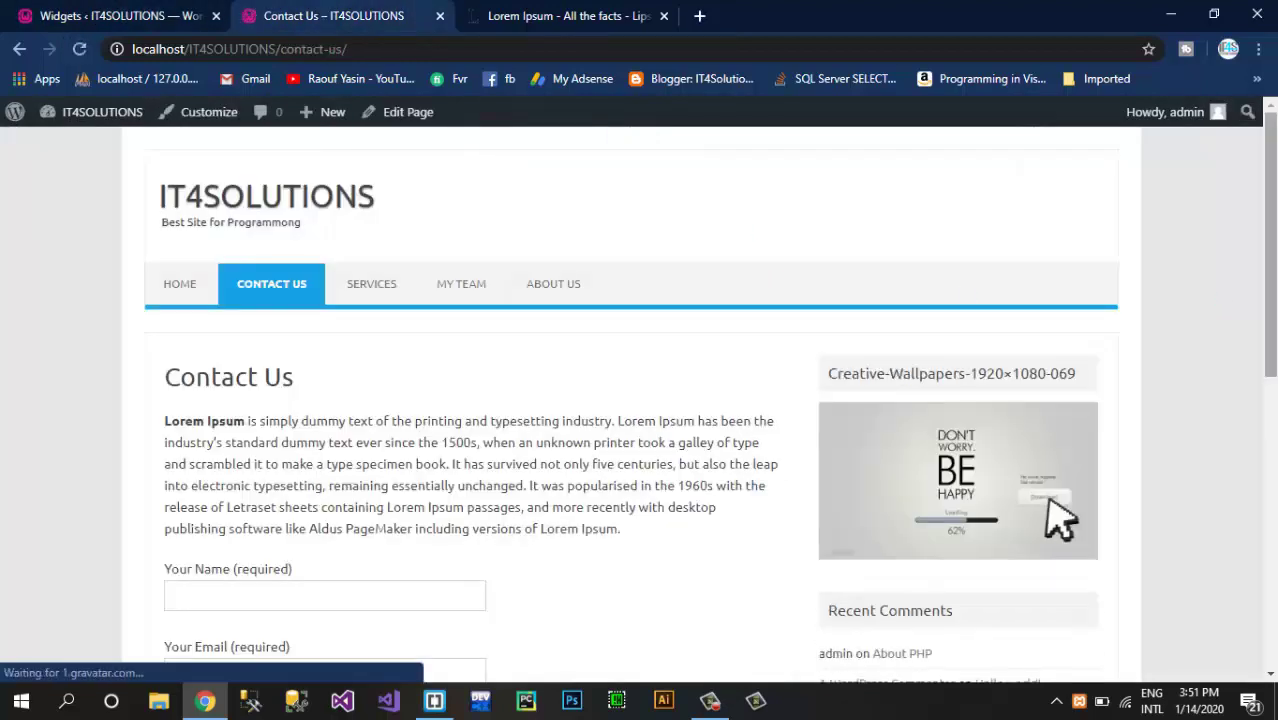
scroll(776, 277, down, 1)
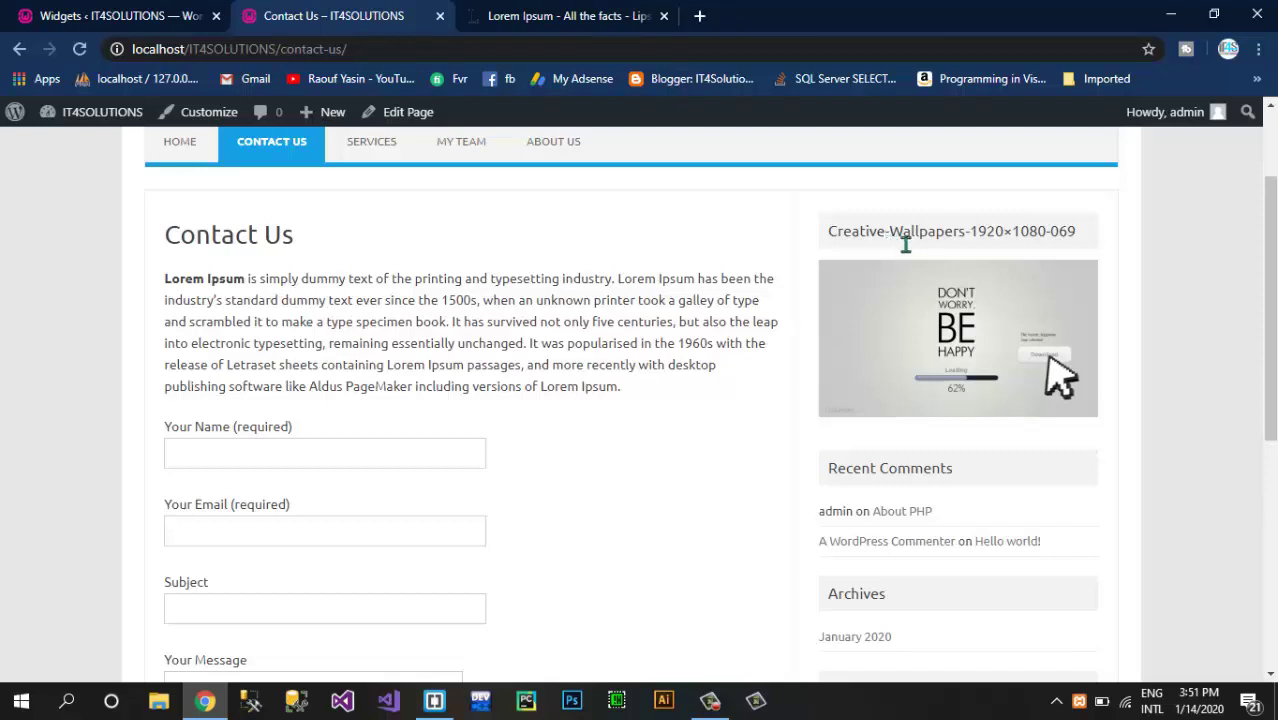
drag(877, 231, 1072, 228)
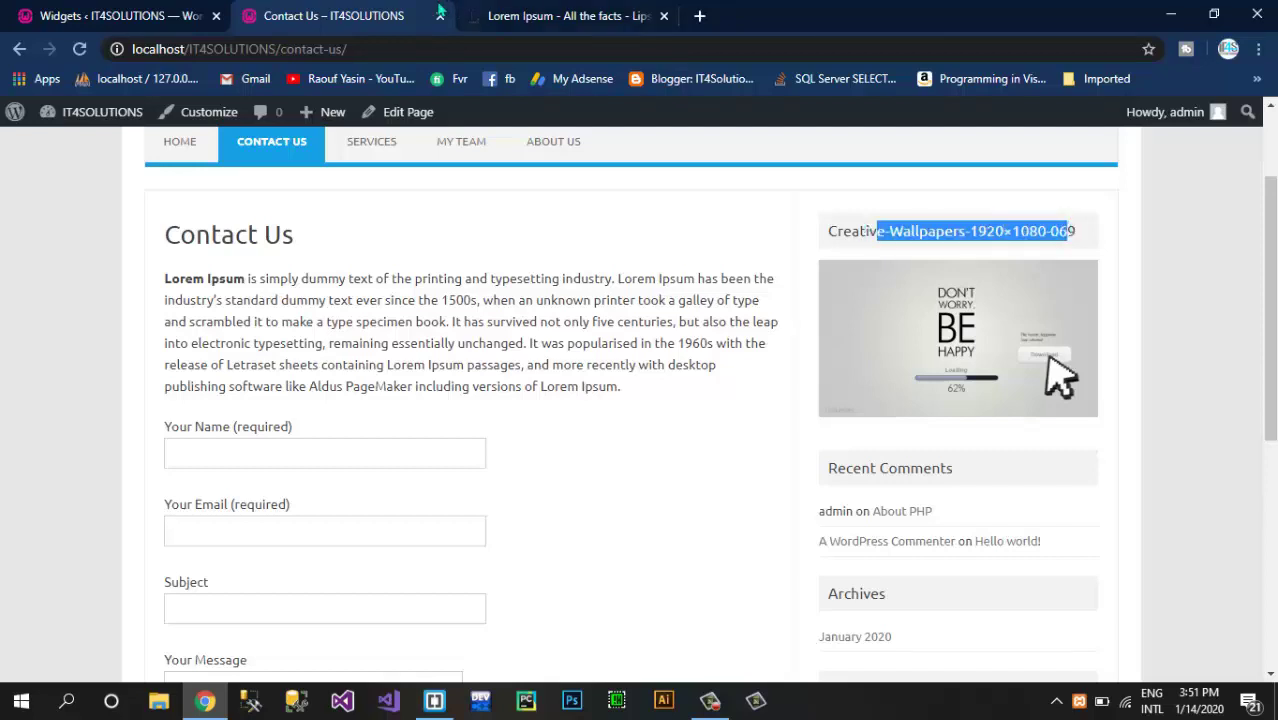
click(100, 15)
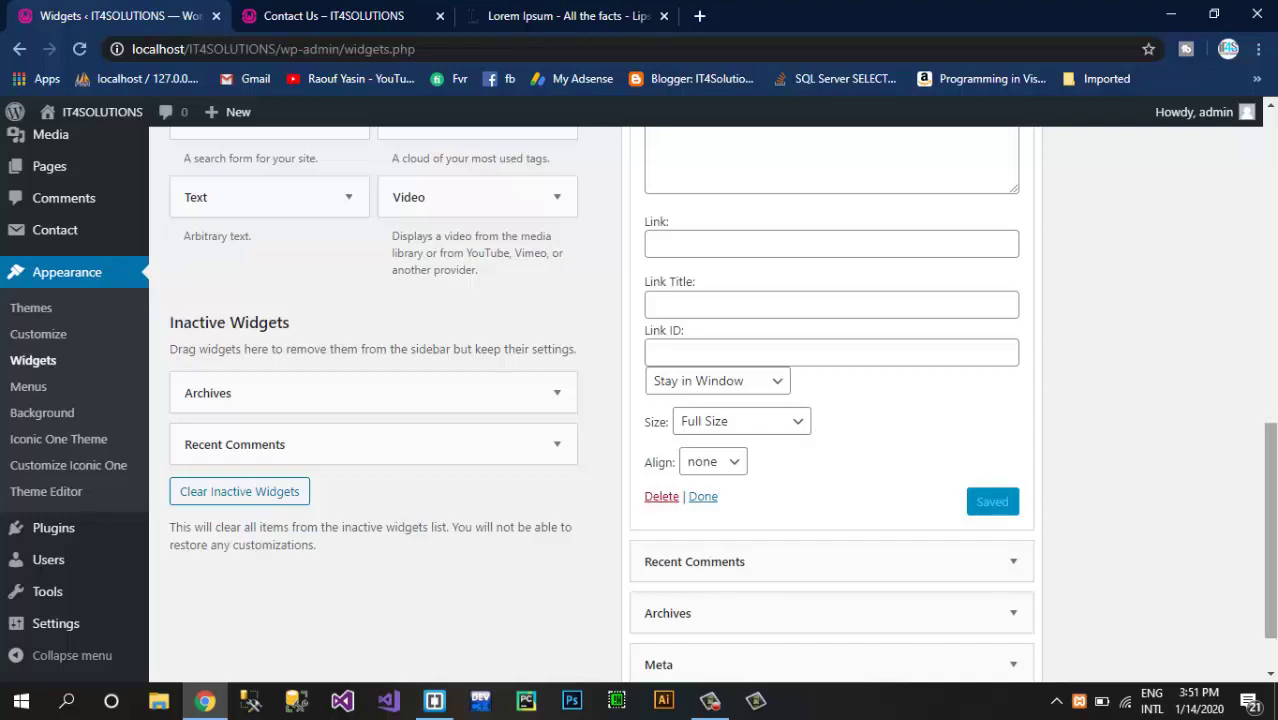
Retitle the Image Widget 'My Channel', save it, and switch to the Contact Us page.
drag(1269, 530, 1269, 379)
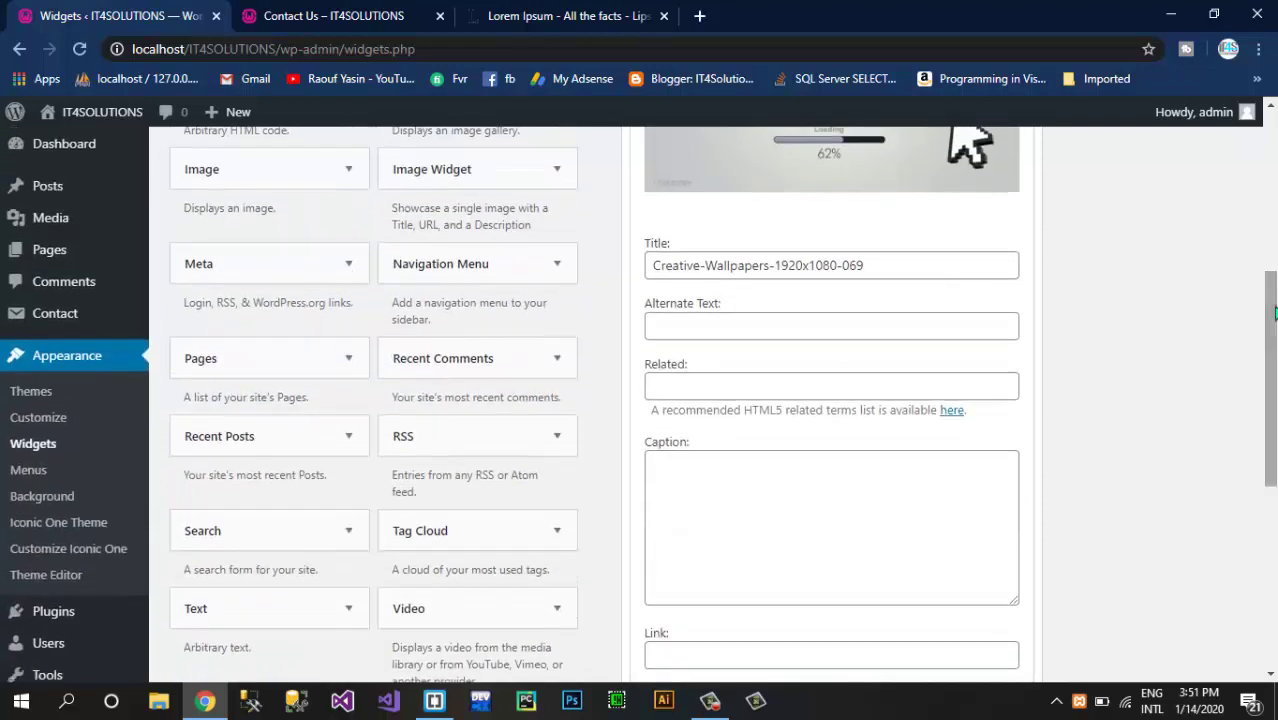
click(876, 270)
drag(876, 272, 628, 257)
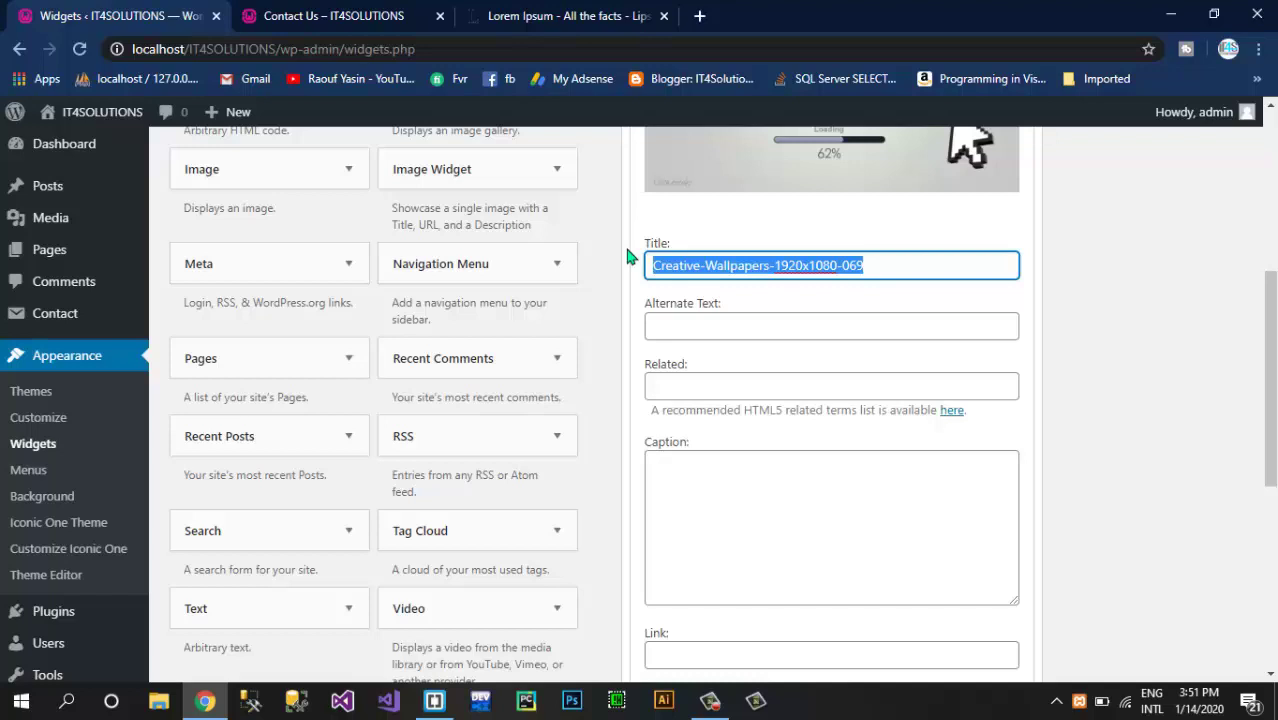
text(My Cha)
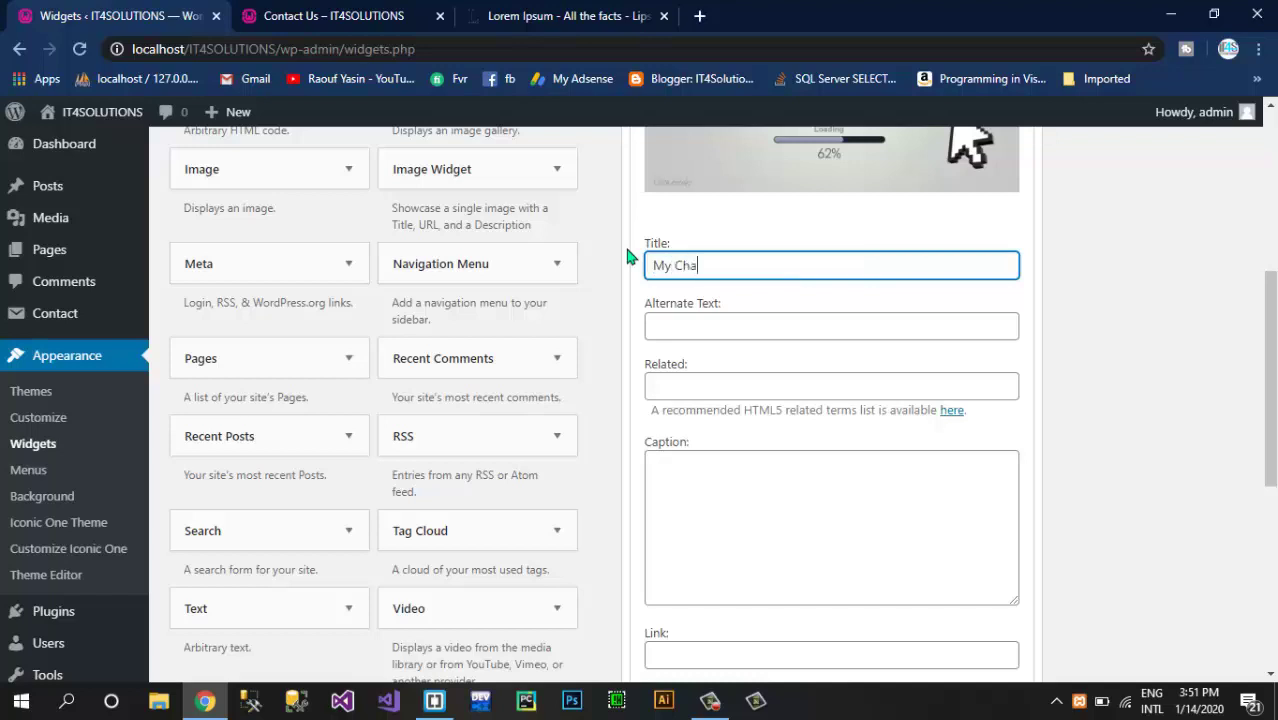
text(nnel)
scroll(1268, 380, down, 4)
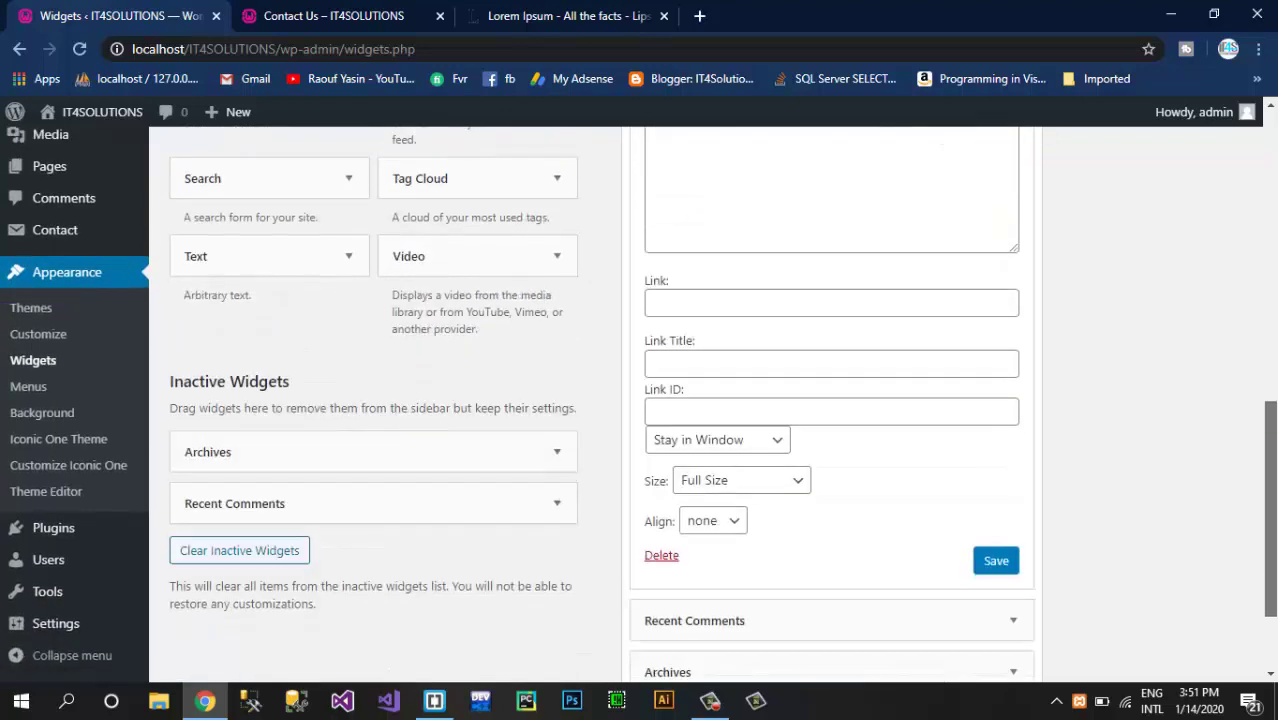
click(1003, 520)
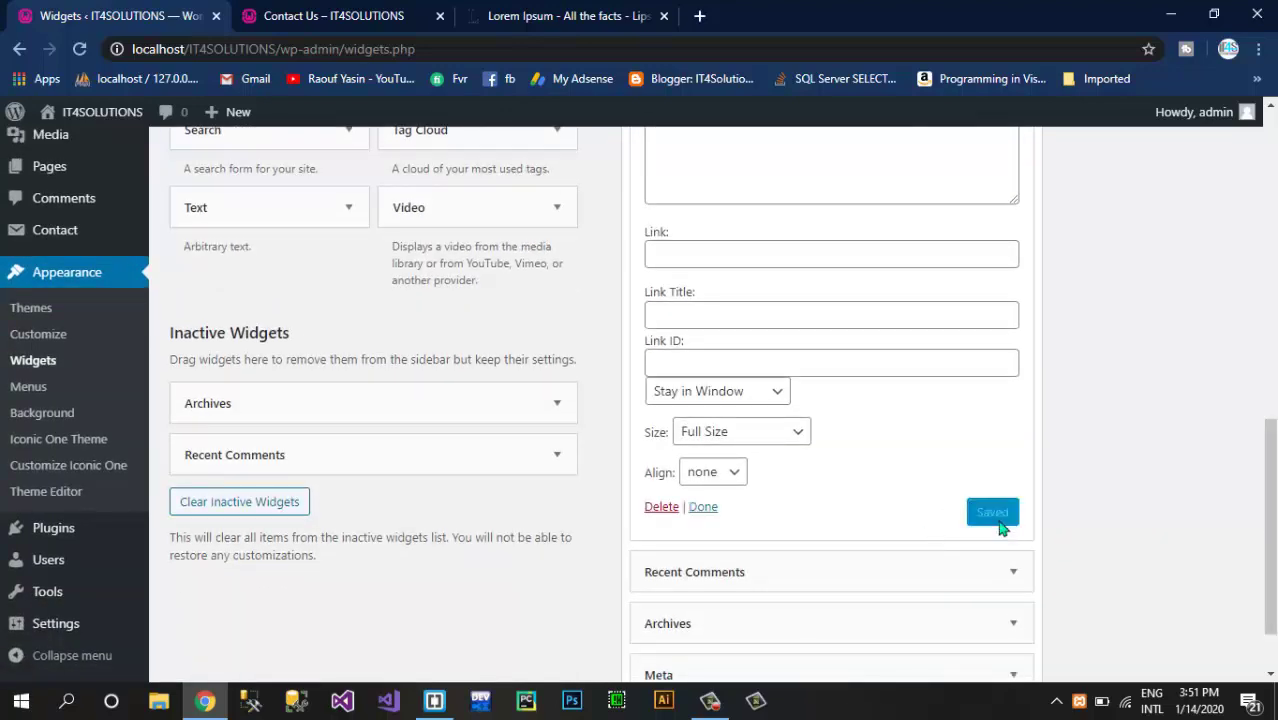
click(332, 15)
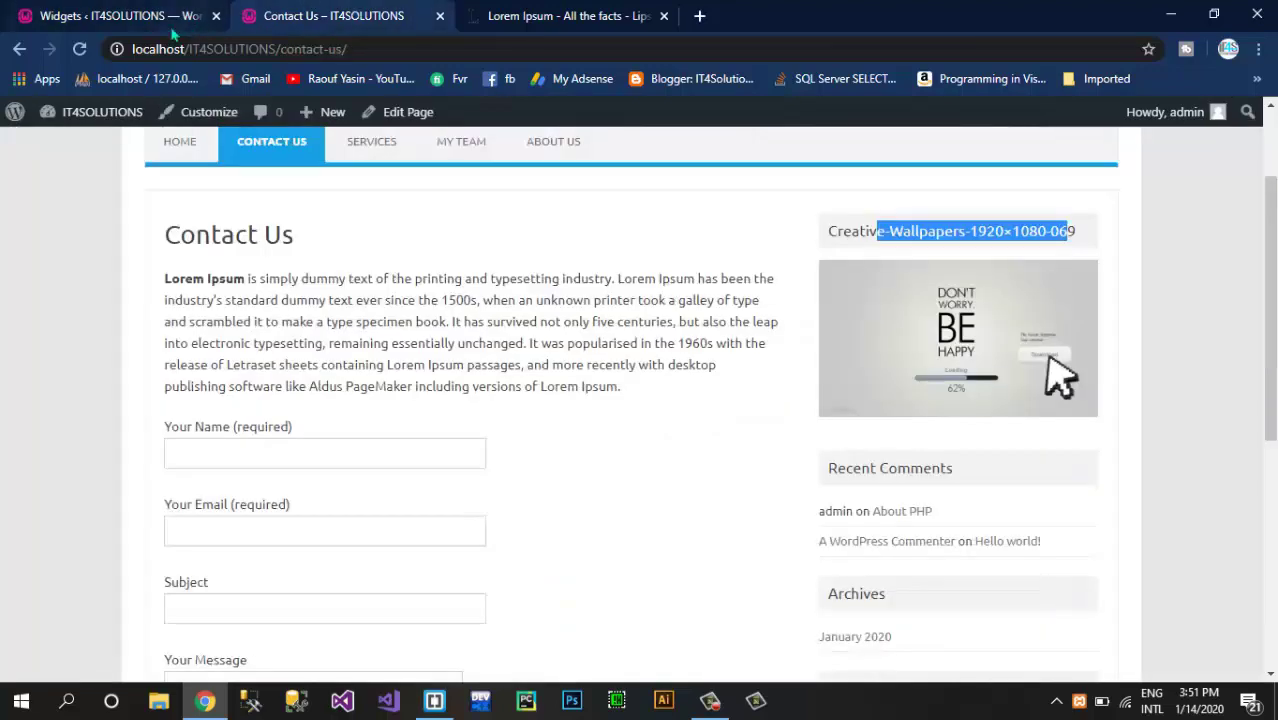
Reload Contact Us to see the 'My Channel' heading over the sidebar image, then return to Widgets.
click(79, 50)
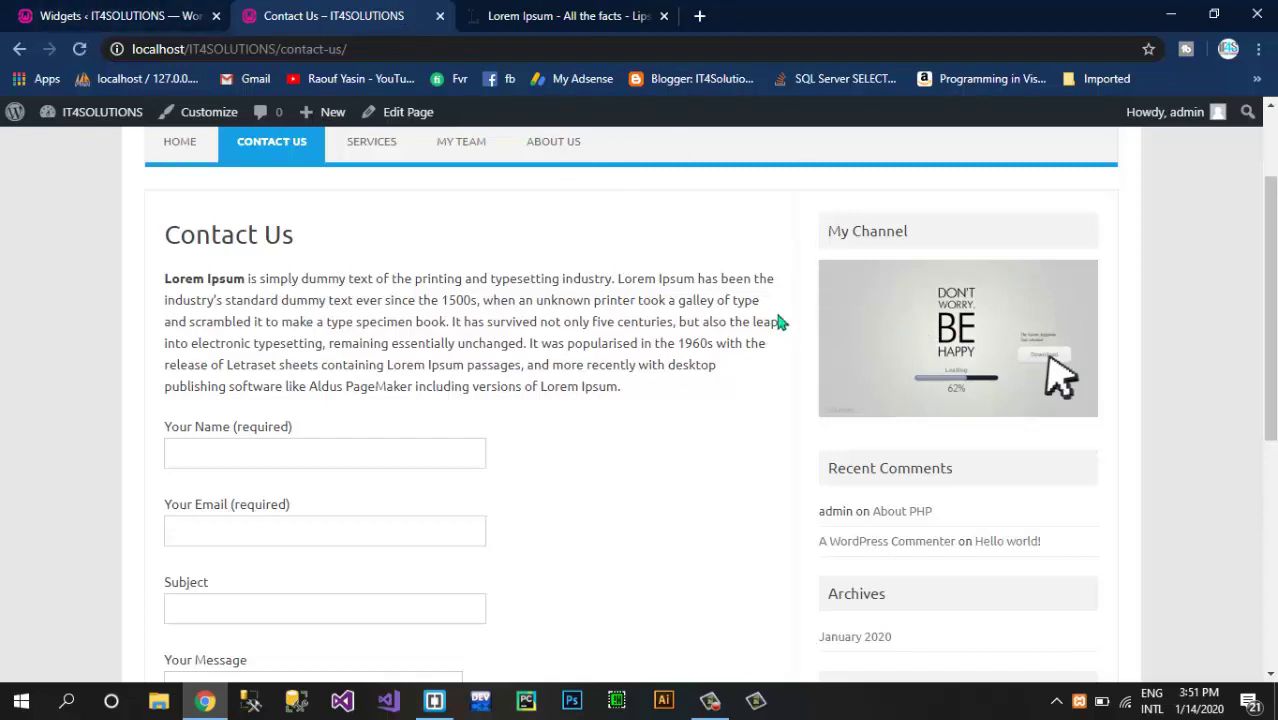
scroll(780, 321, up, 3)
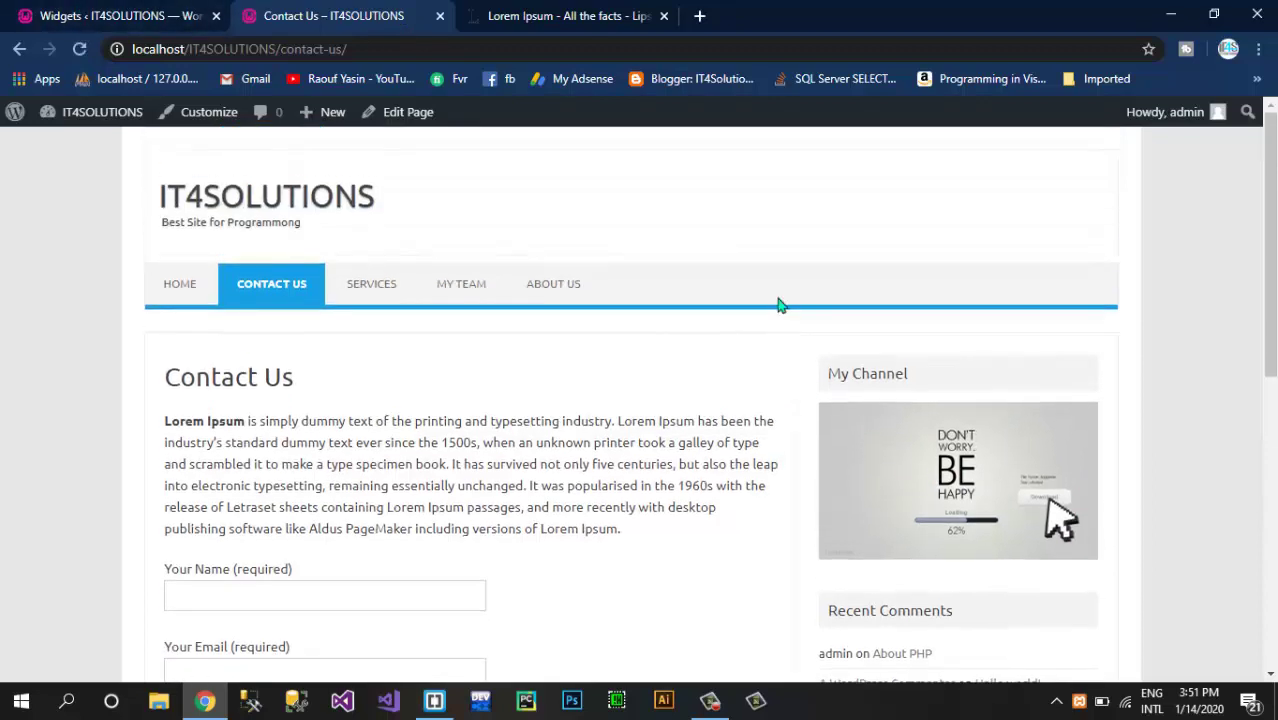
click(22, 12)
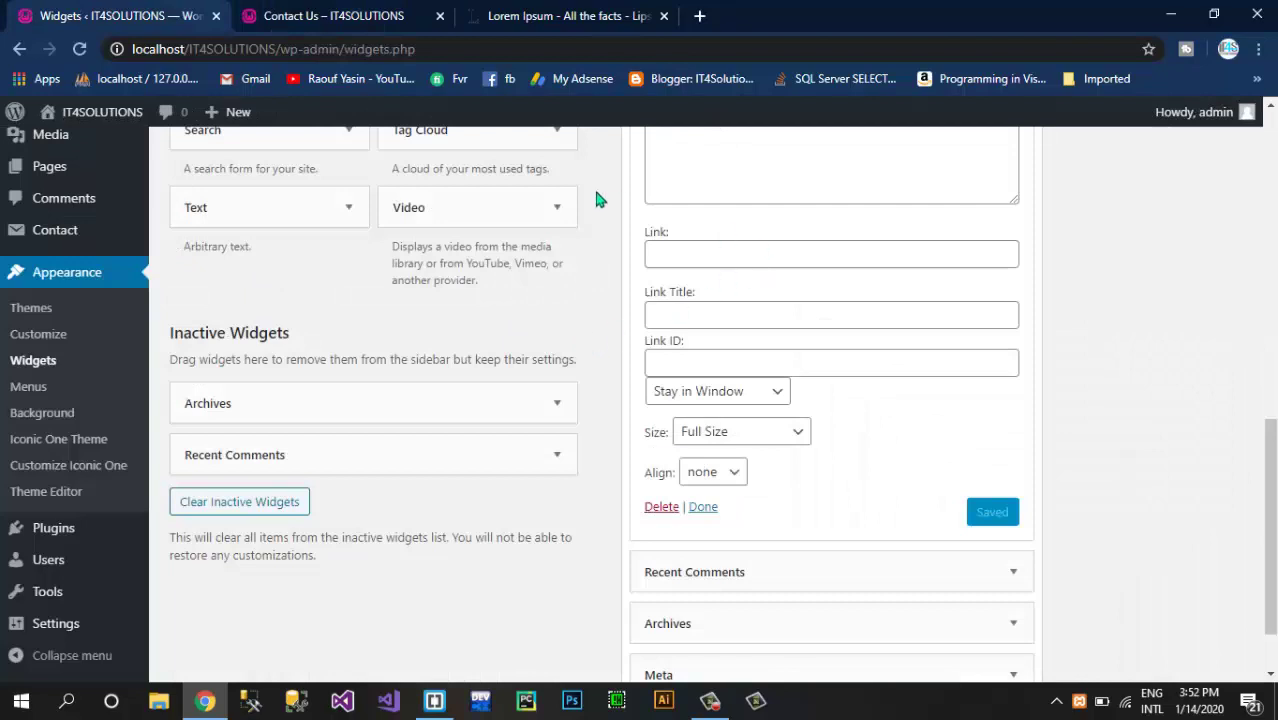
Visit the YouTube channel page for its address, then go back to the Widgets page.
click(345, 80)
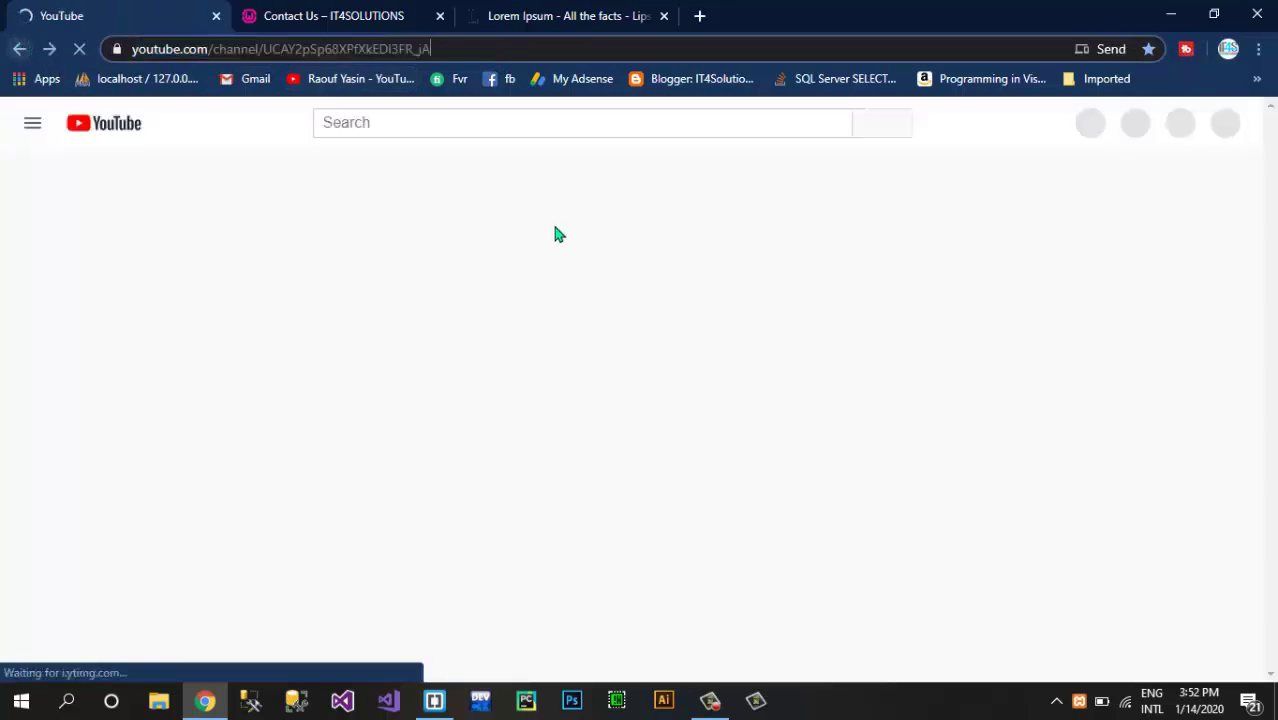
key(alt+Left)
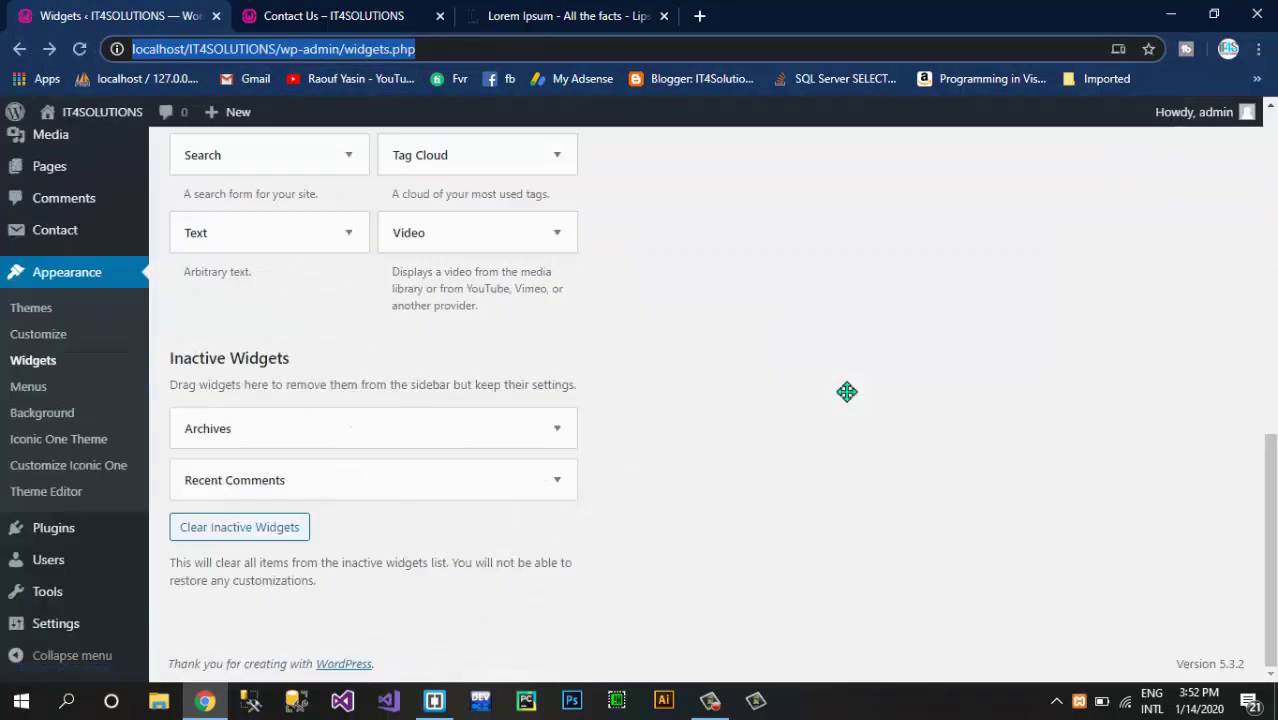
Reload the Widgets page and expand the My Channel image widget's settings.
scroll(1270, 550, up, 1)
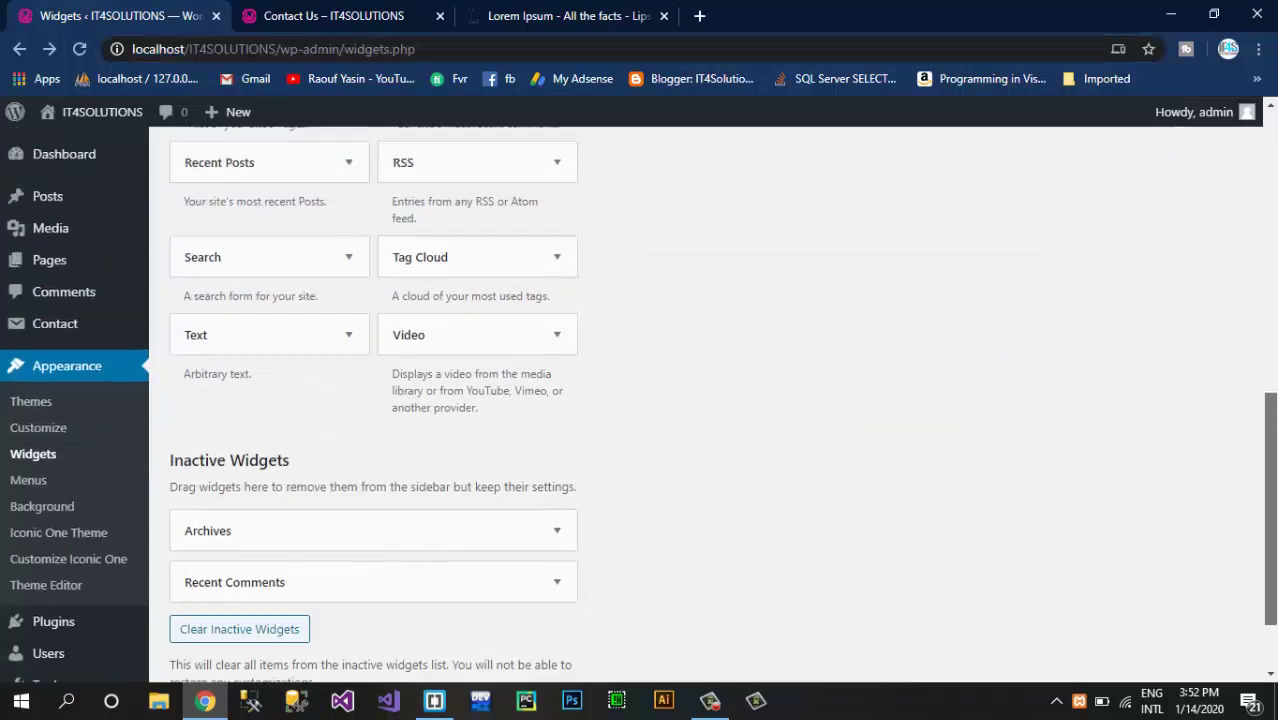
scroll(1270, 550, up, 10)
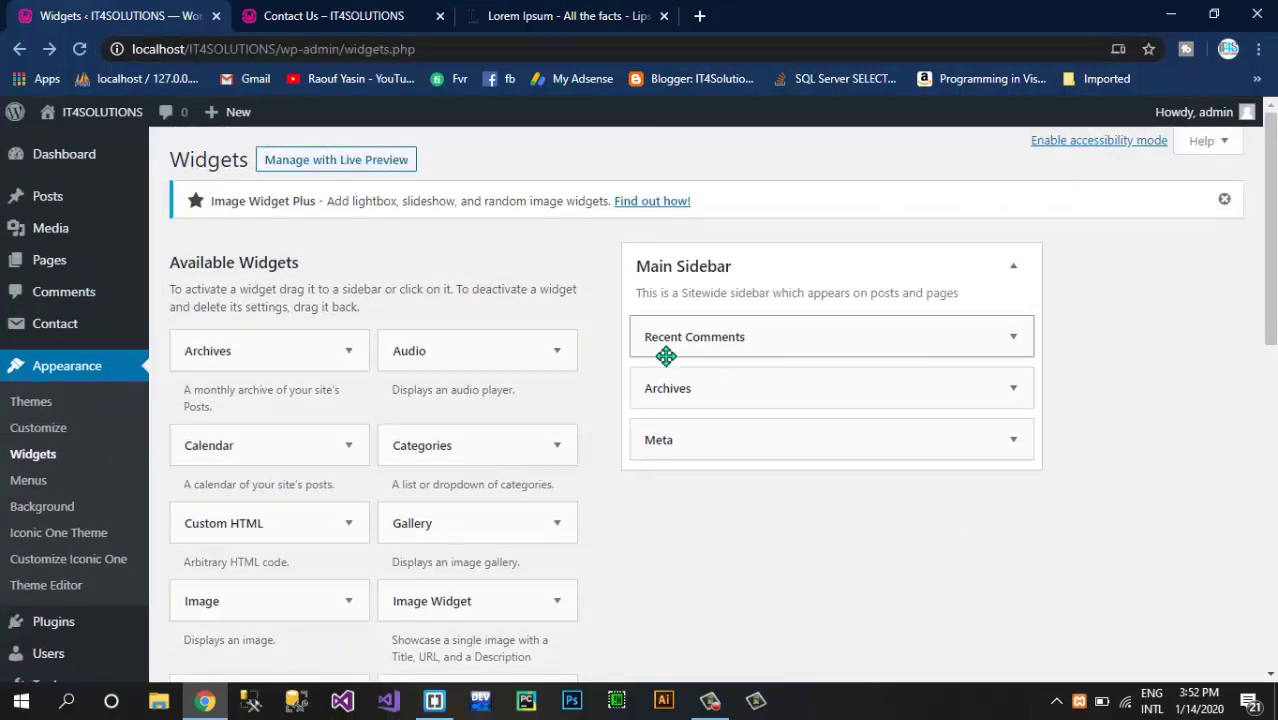
click(40, 458)
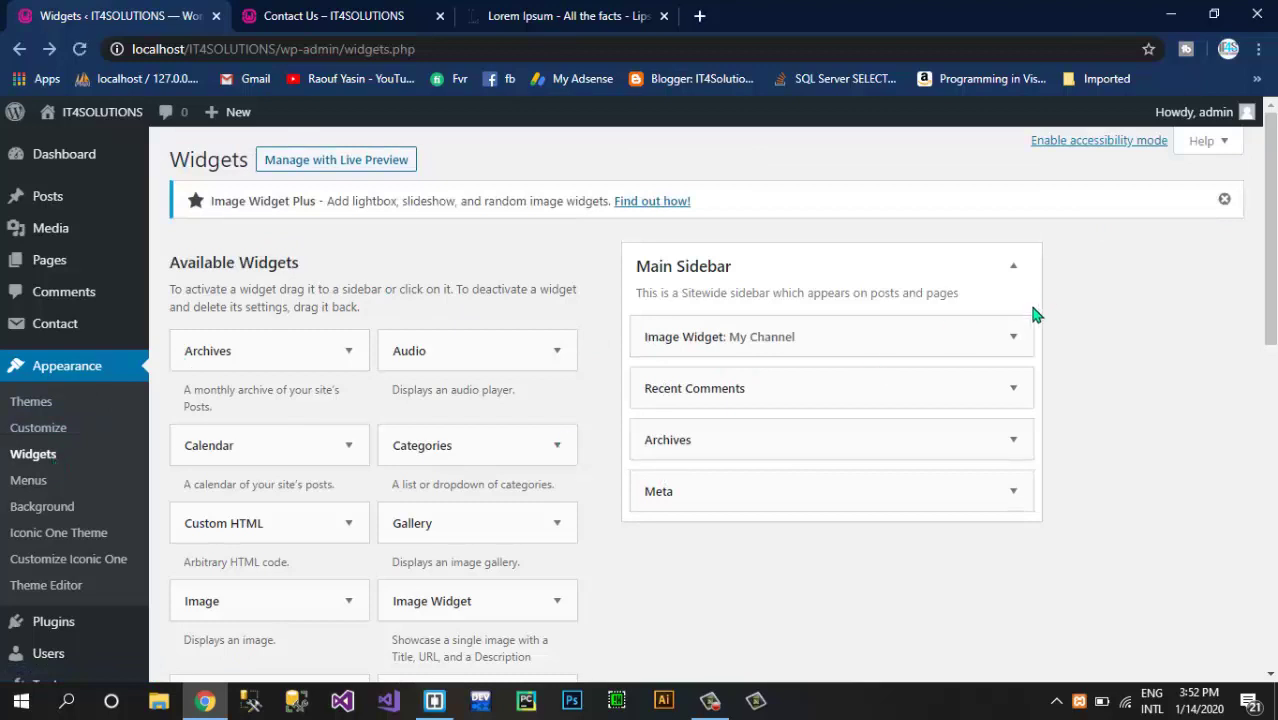
click(1015, 337)
scroll(956, 423, down, 2)
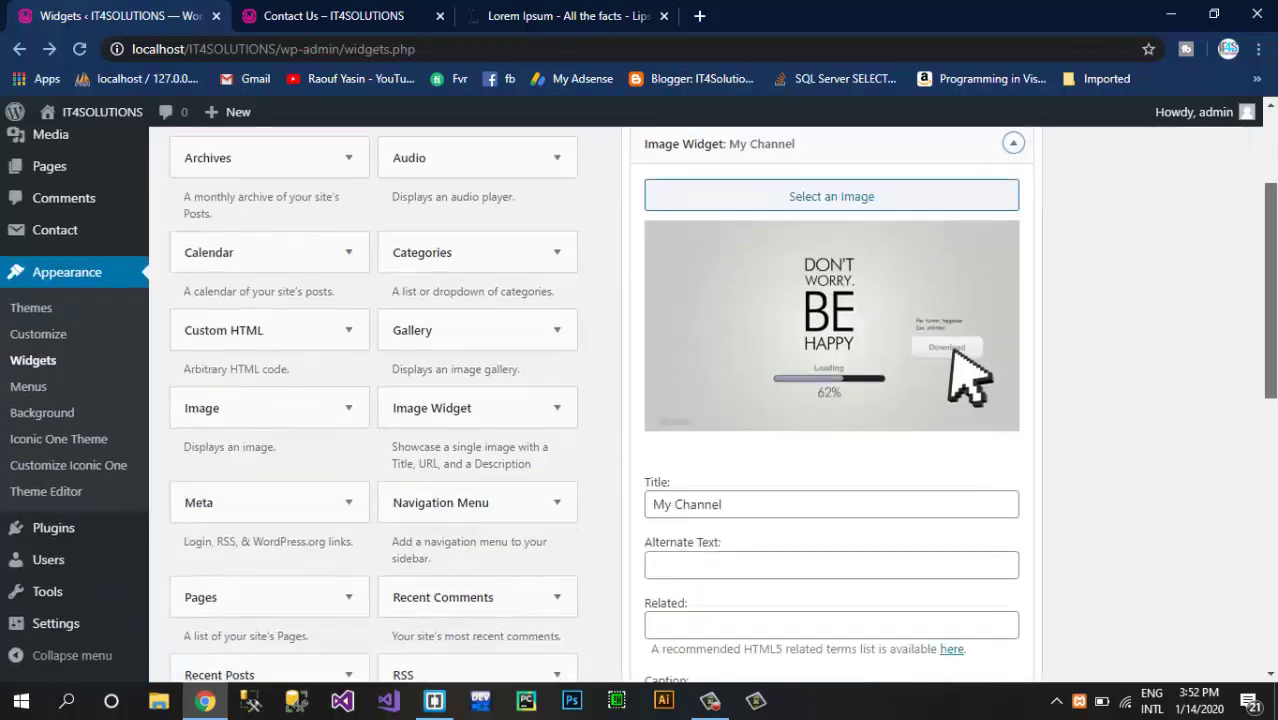
scroll(787, 481, down, 2)
scroll(1137, 463, down, 3)
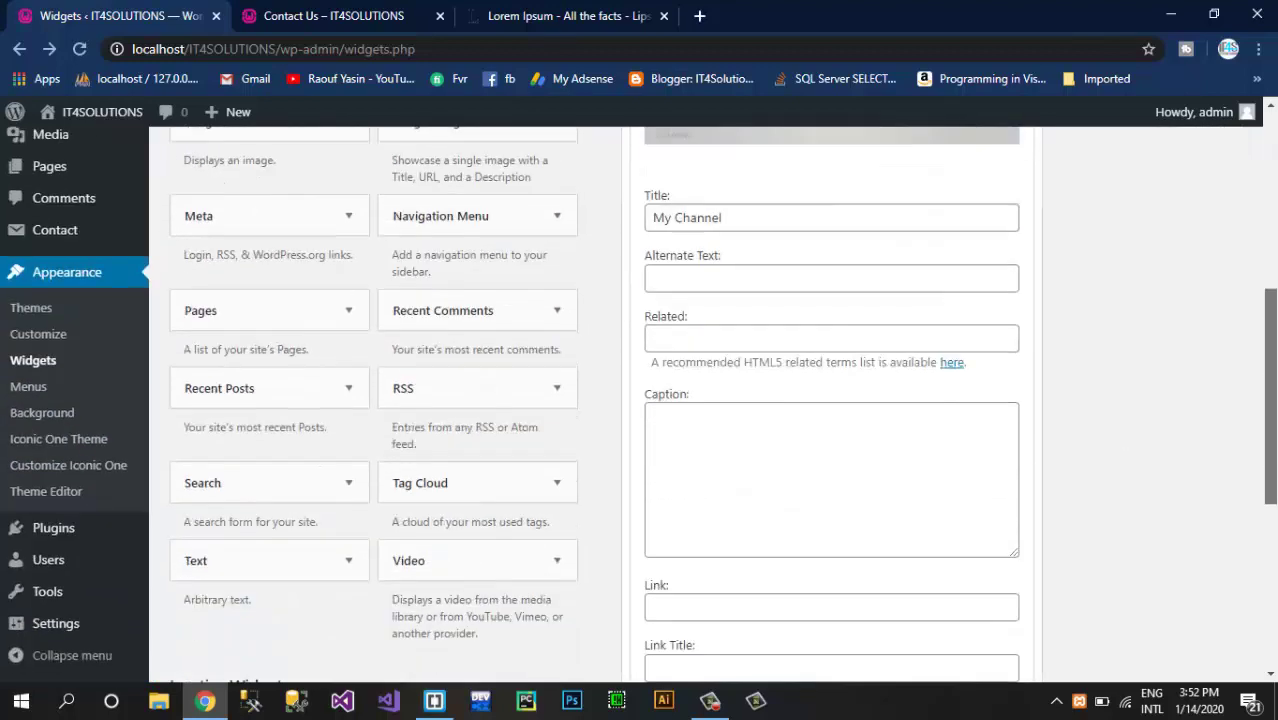
Paste the YouTube channel URL as the link, title it 'My YoutubeChannel', save, and view Contact Us.
click(771, 490)
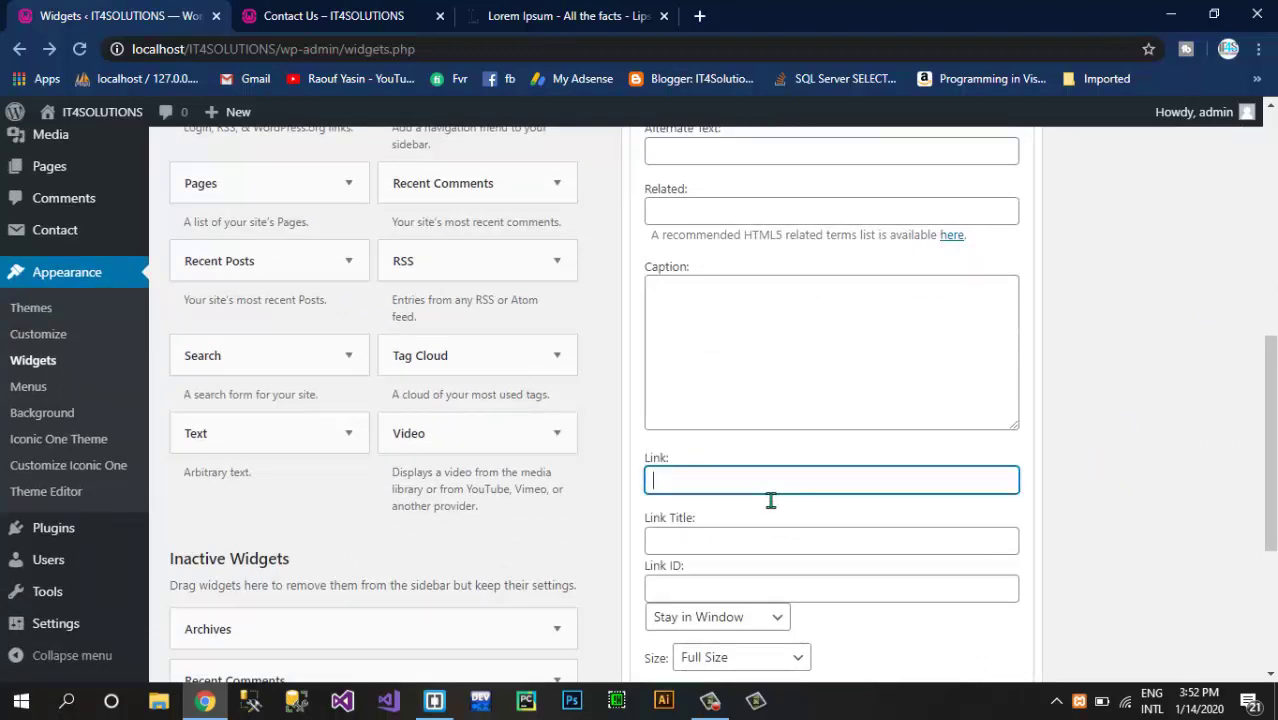
text(https://www.youtube.com/channel/UCAY2pSp68XPfXkEDI3FR_jA)
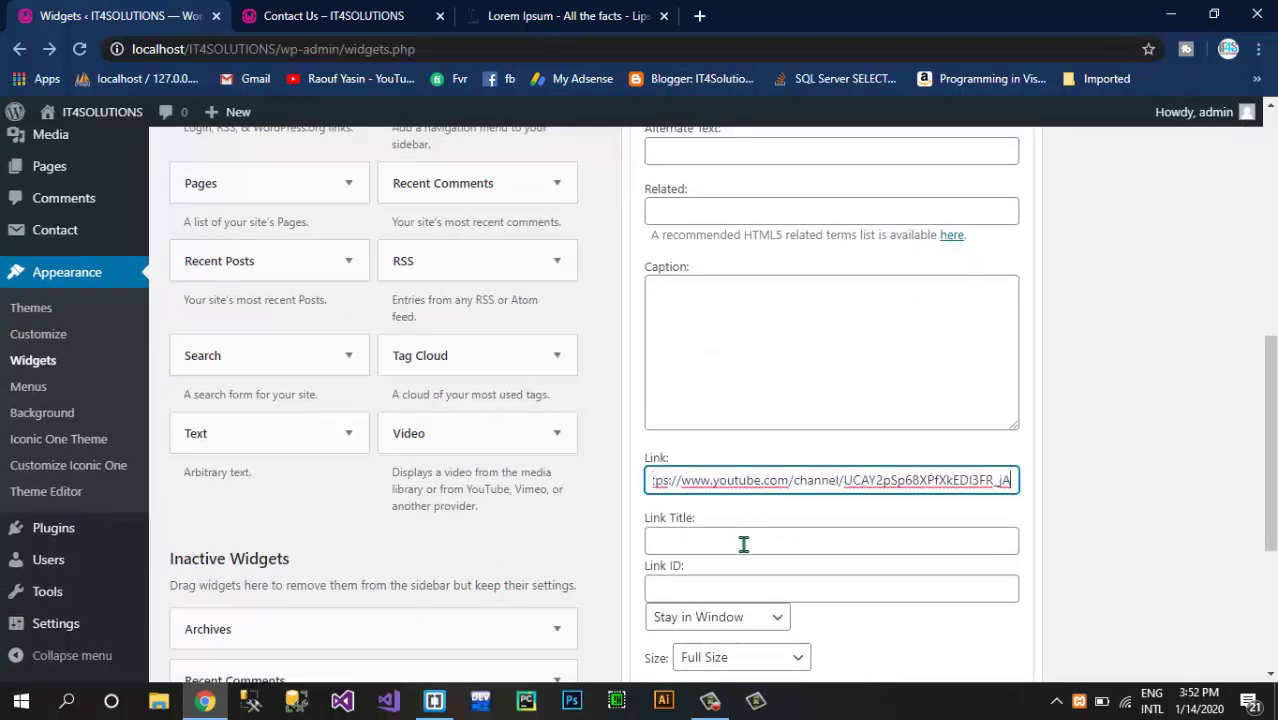
click(734, 545)
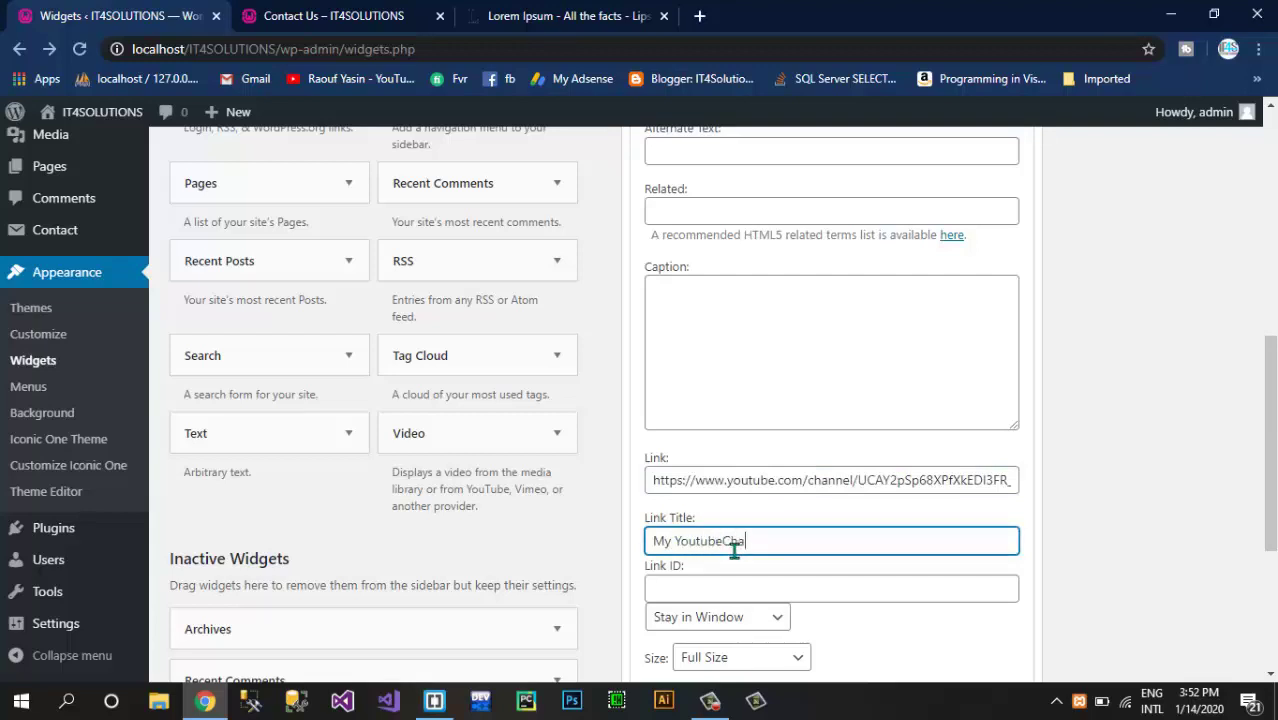
text(My YoutubeChannel)
scroll(860, 505, down, 2)
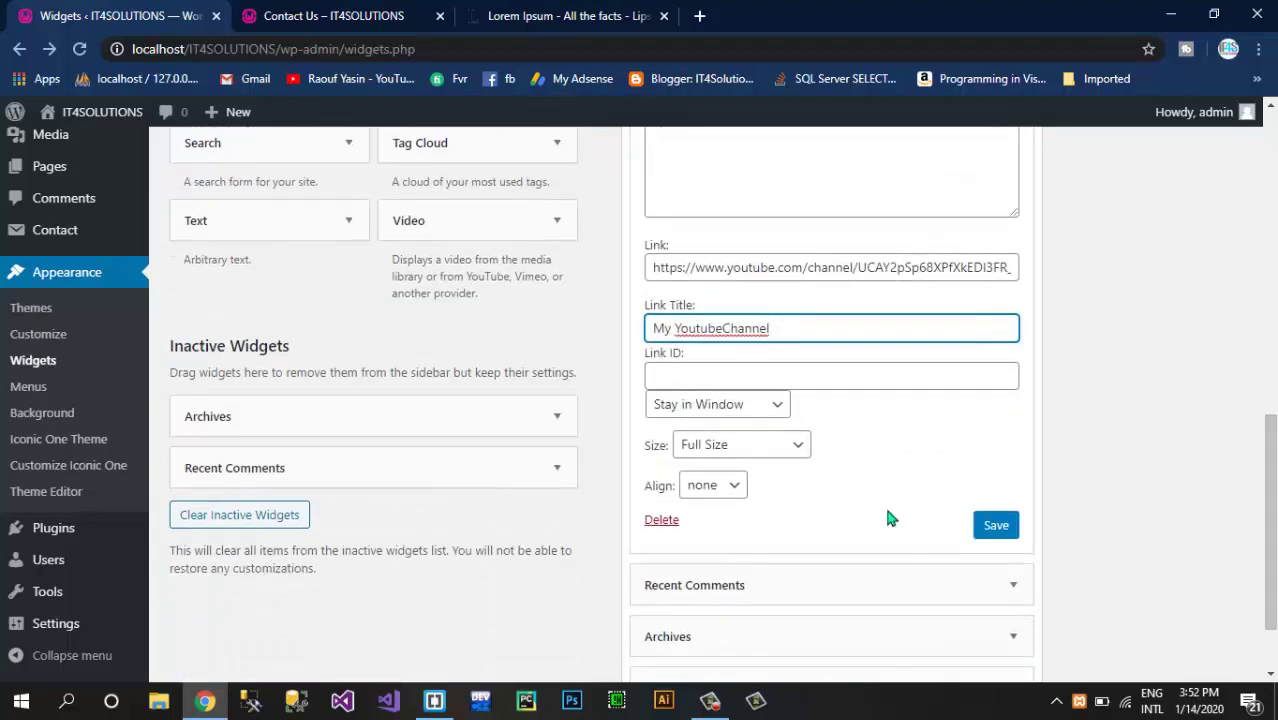
click(993, 526)
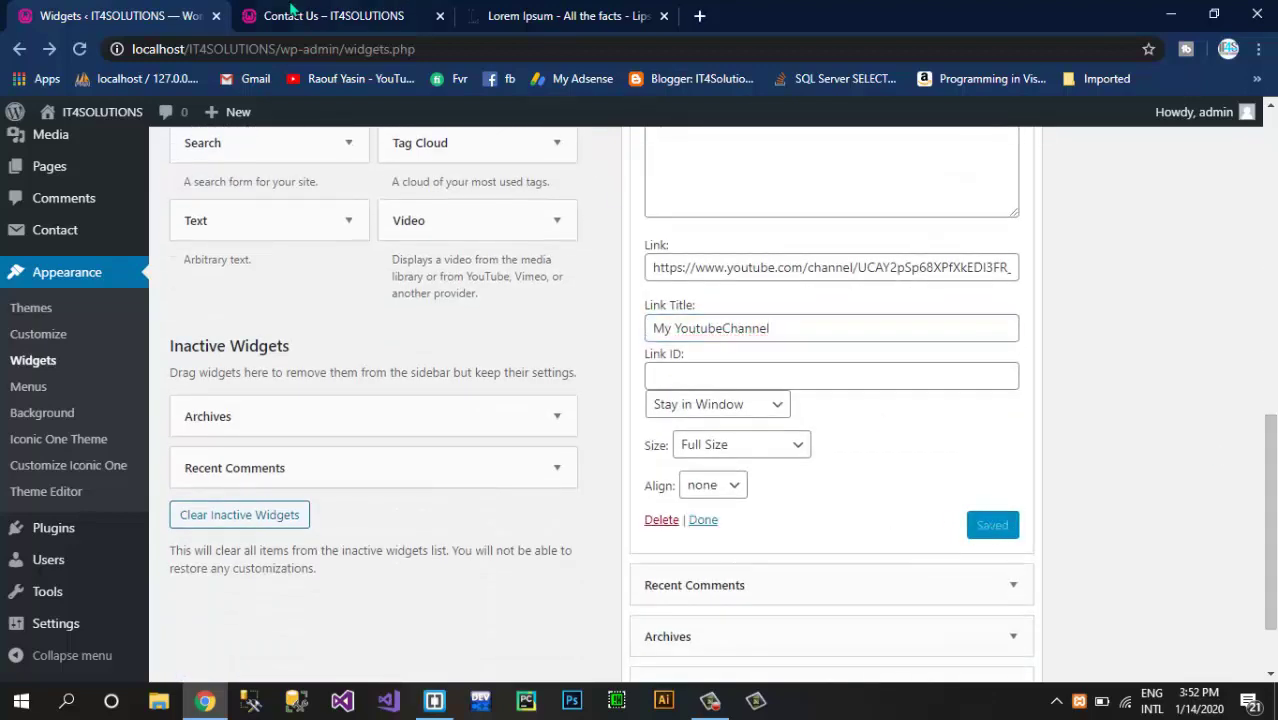
click(293, 14)
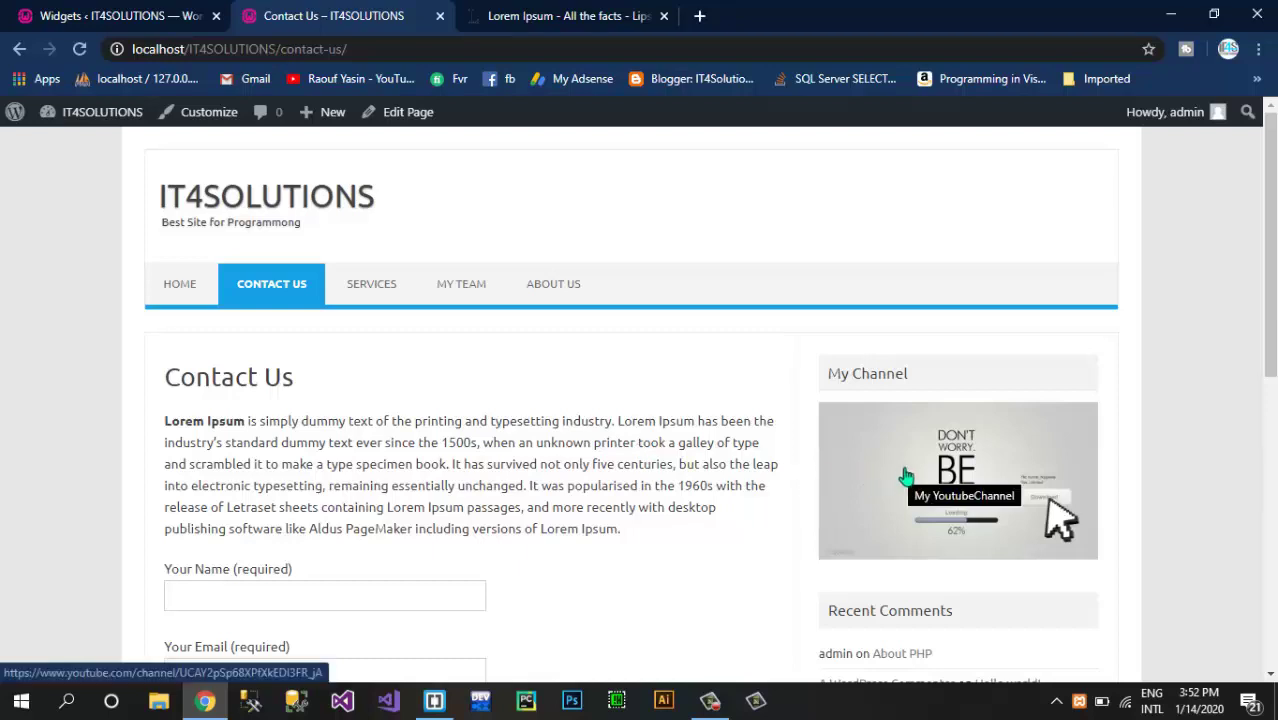
Follow the My Channel sidebar image to the IT4Solutions YouTube channel, then return to Widgets.
click(950, 478)
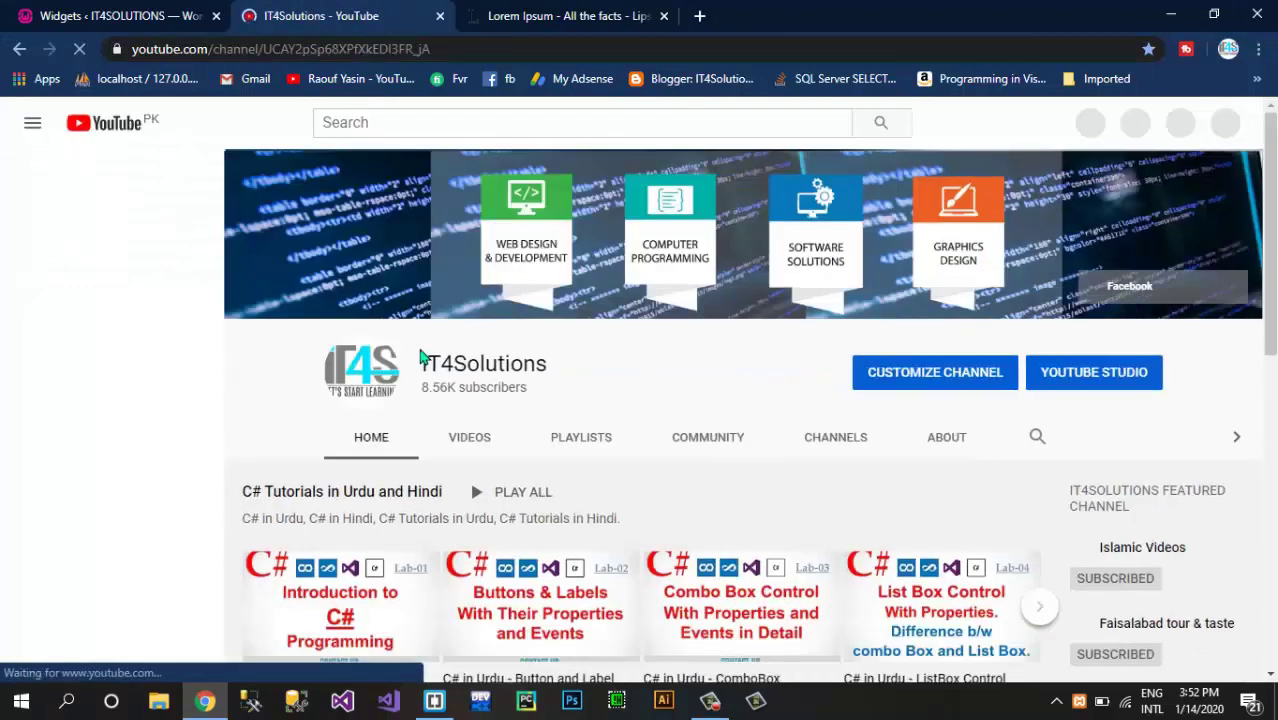
click(20, 48)
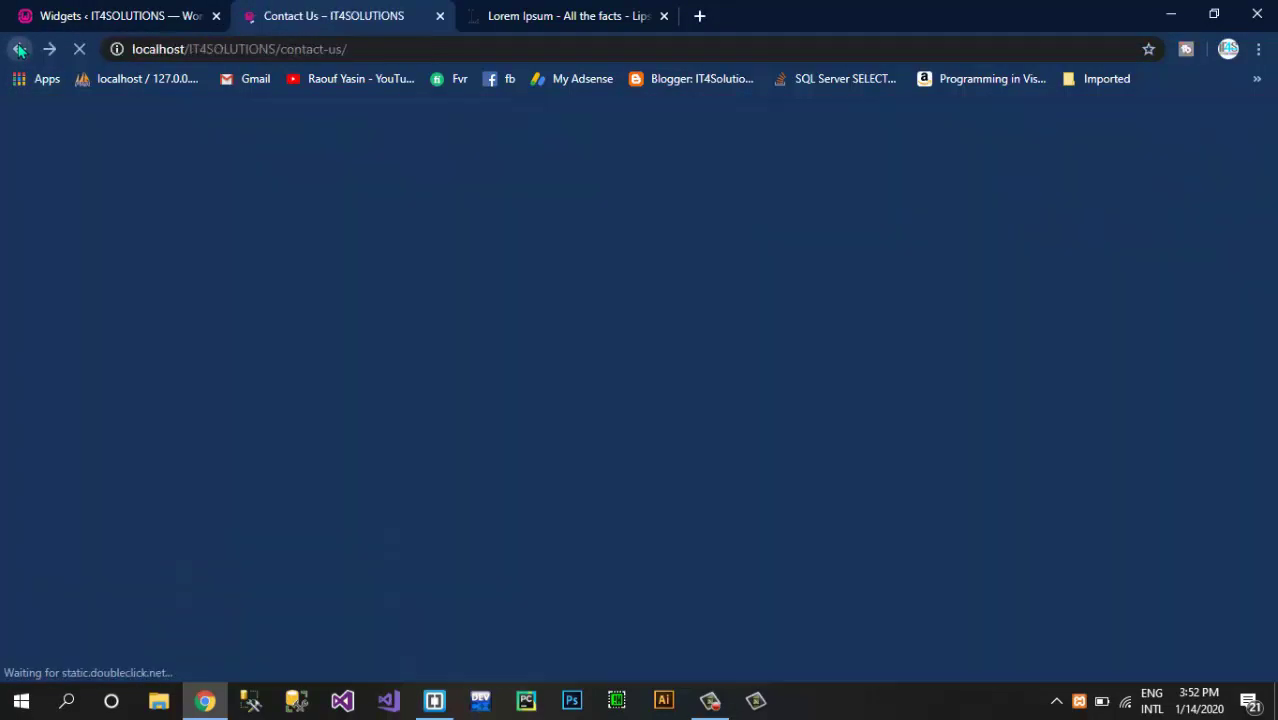
click(110, 15)
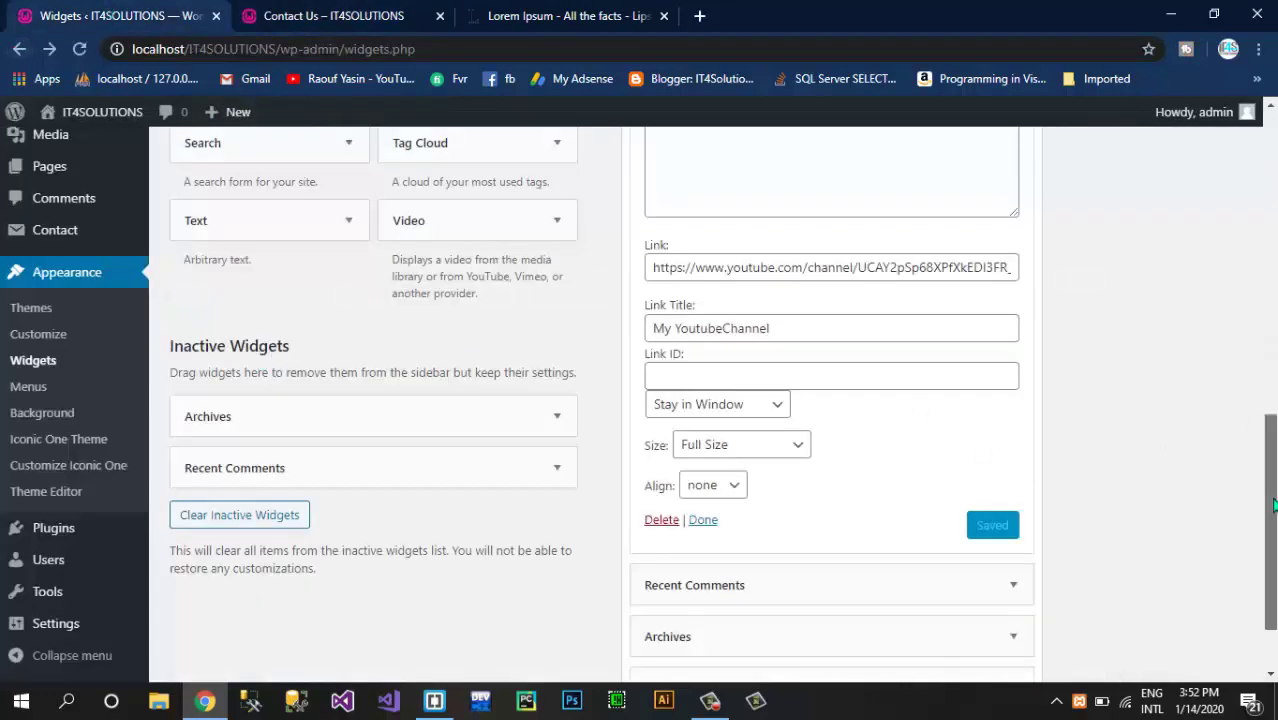
scroll(1258, 428, up, 7)
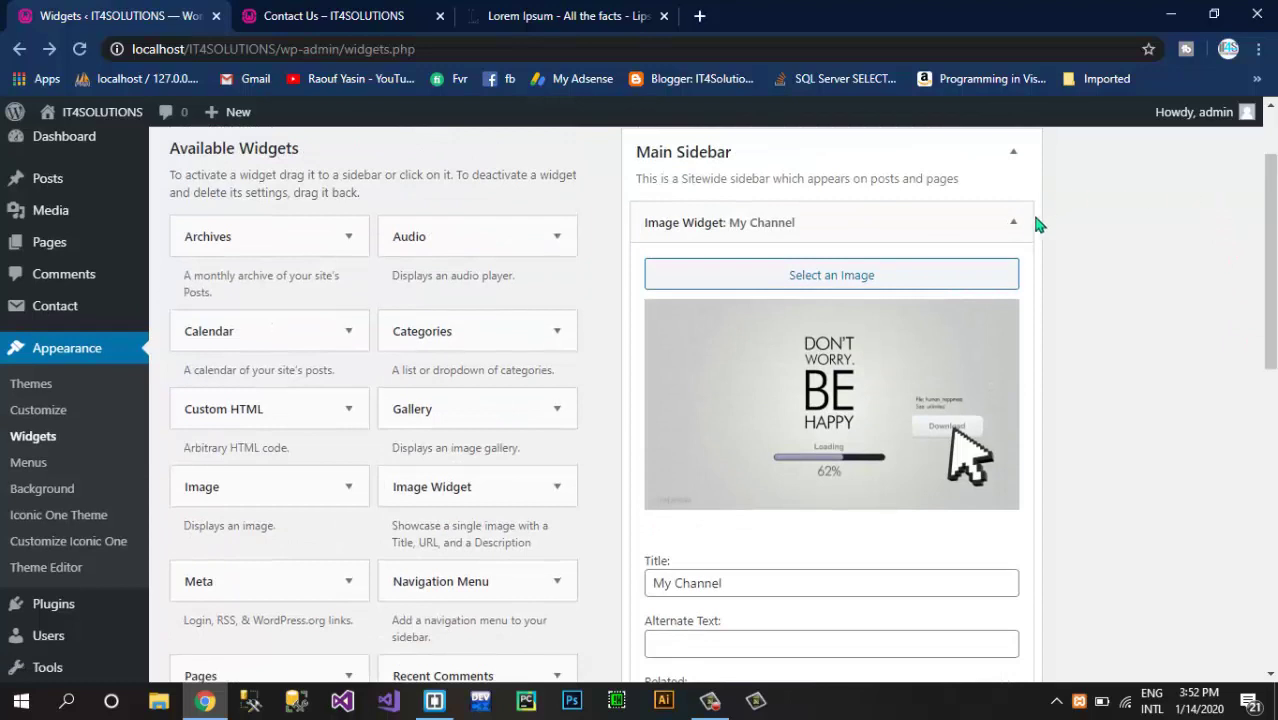
Collapse the My Channel widget and switch to the live Contact Us page.
click(1015, 226)
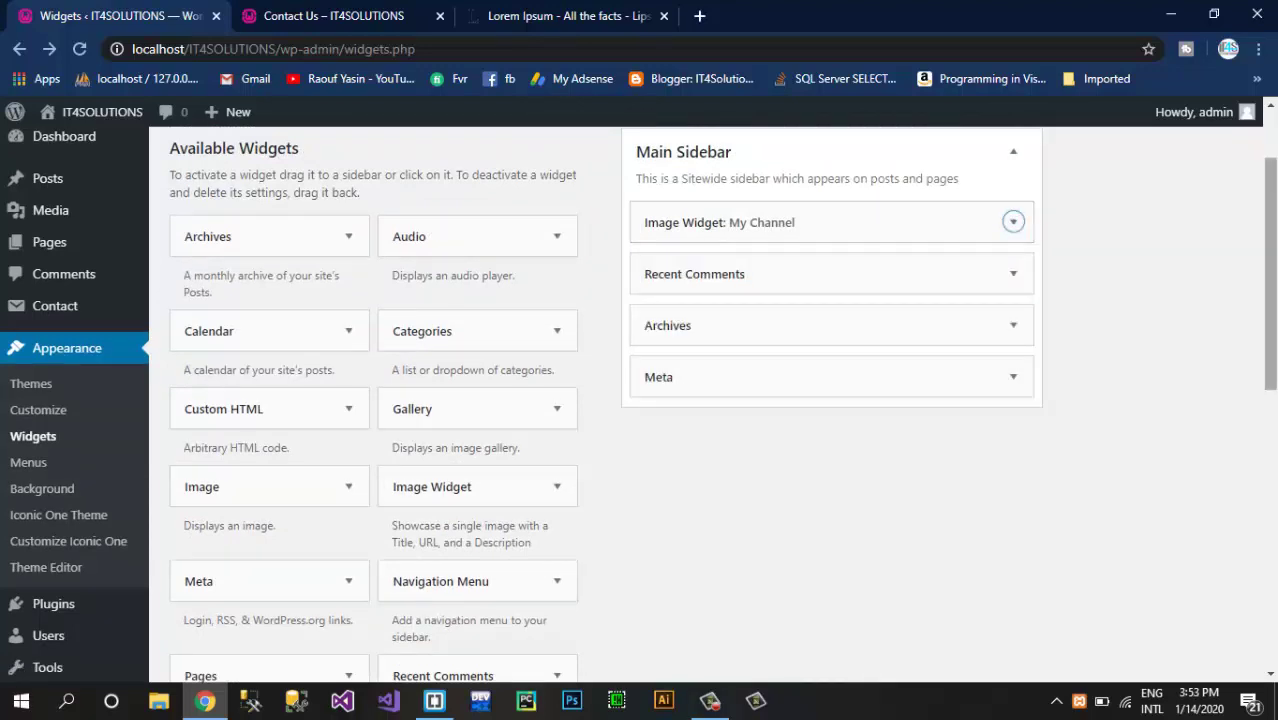
scroll(543, 340, up, 1)
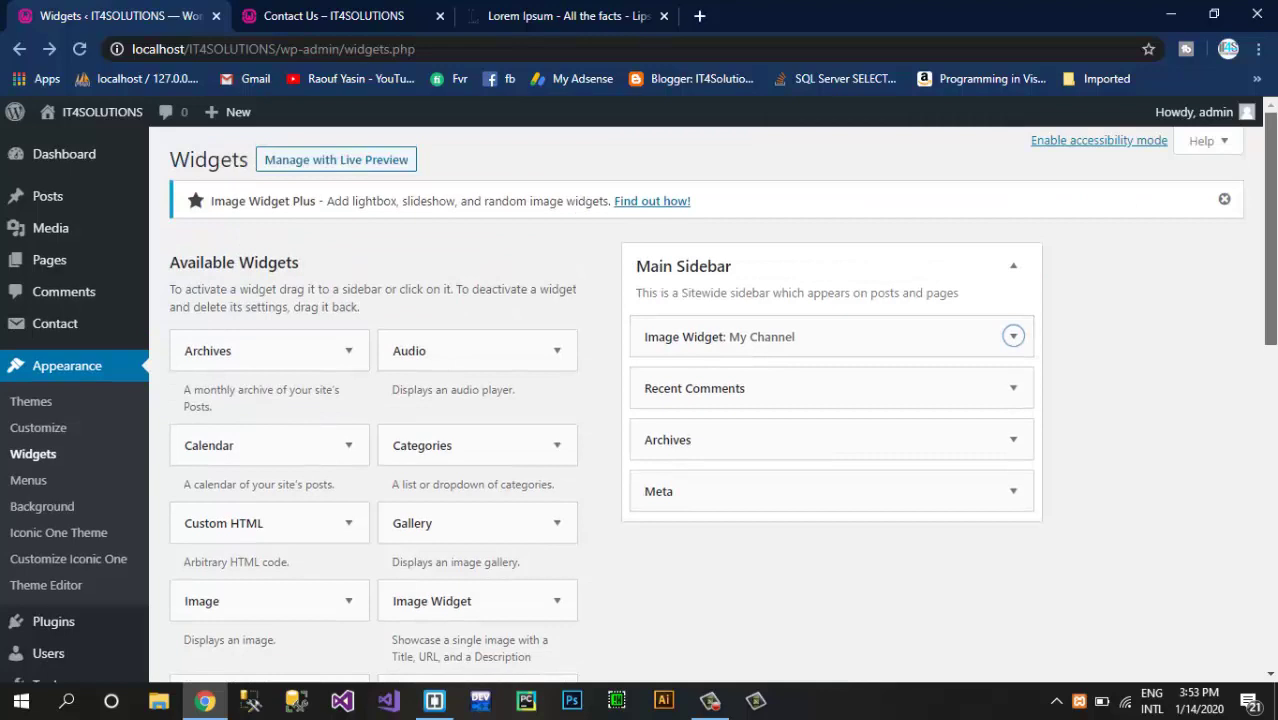
click(333, 15)
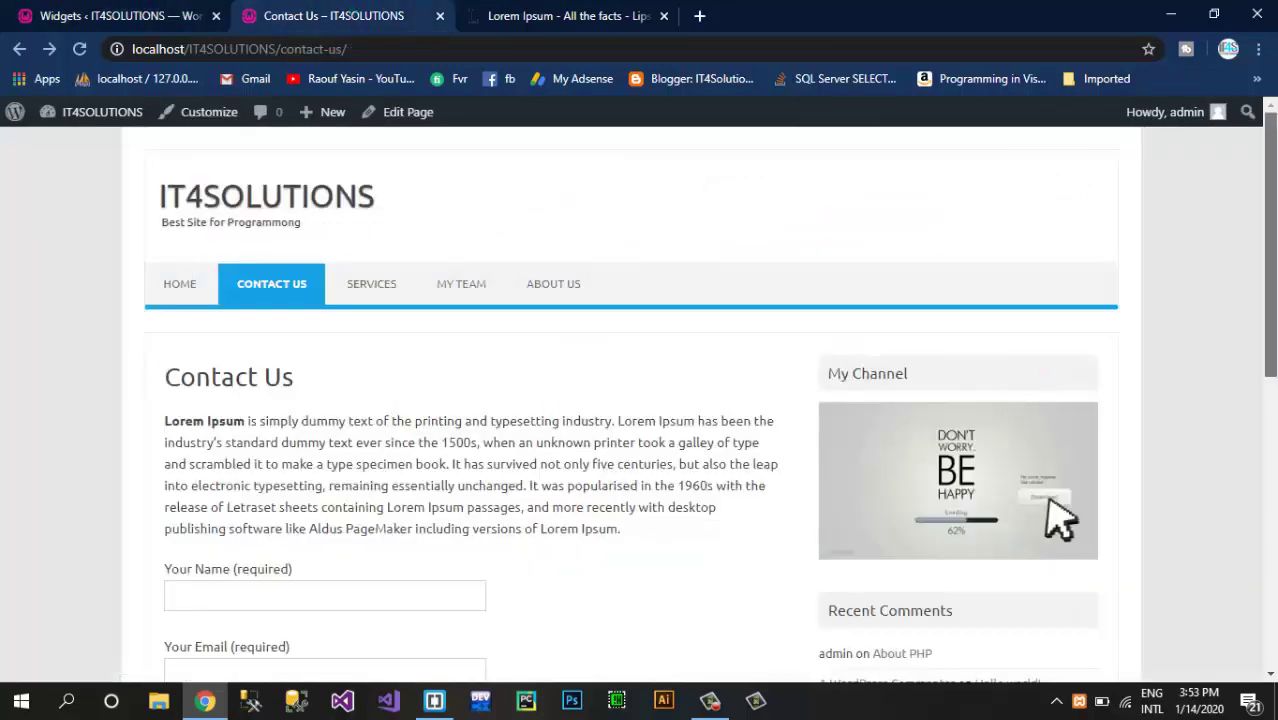
scroll(1268, 250, down, 2)
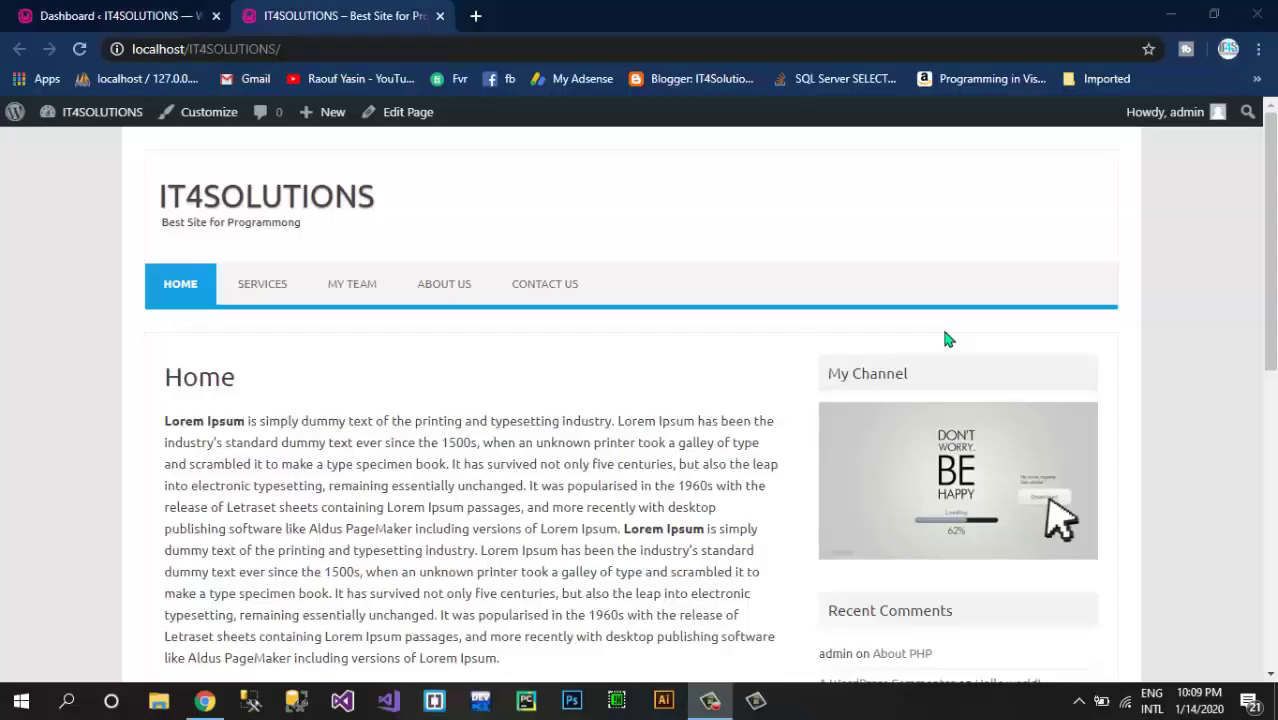
Browse the Services, My Team, About Us and Contact Us pages, then open the admin Dashboard.
click(268, 285)
click(352, 298)
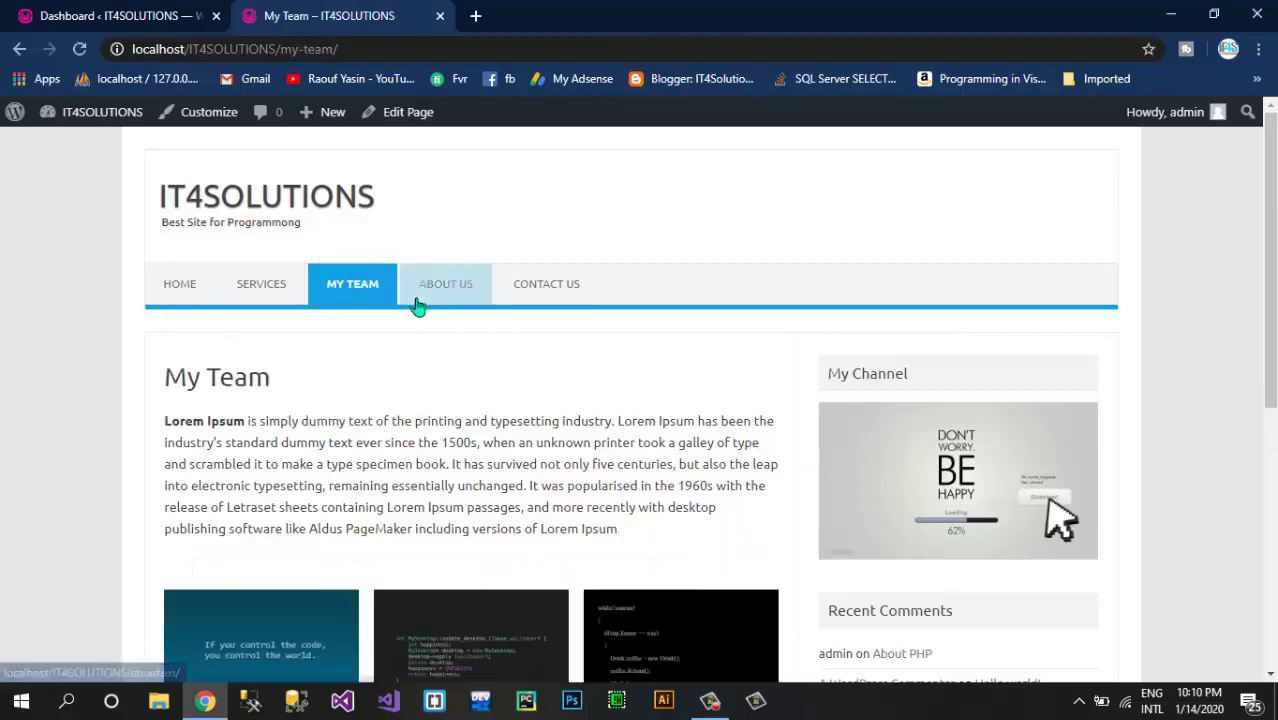
click(434, 298)
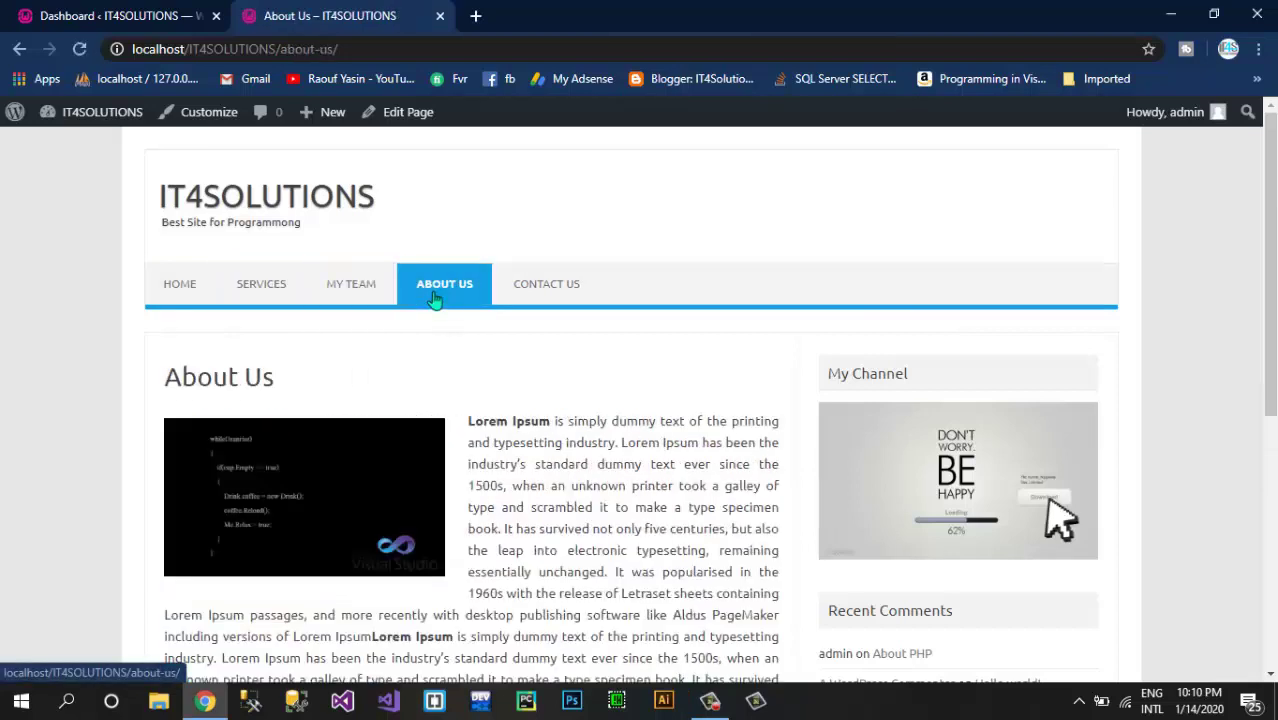
click(524, 306)
mouse_move(332, 289)
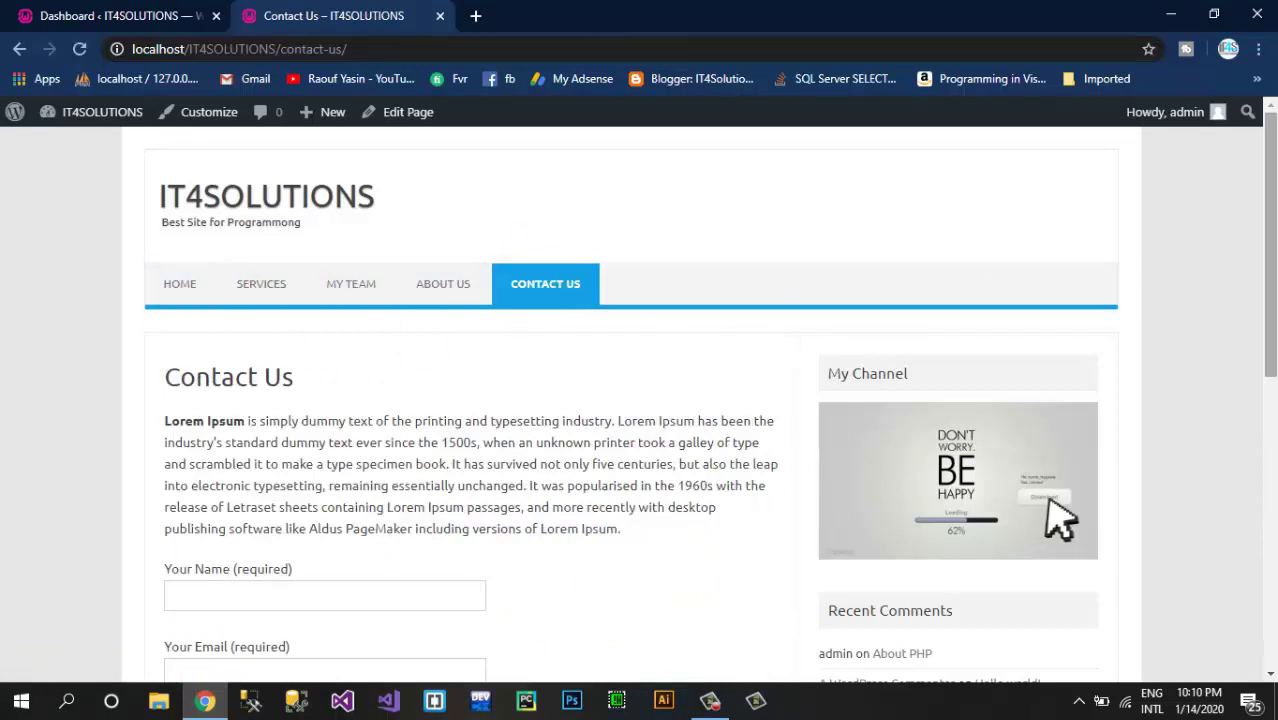
scroll(1100, 255, down, 1)
scroll(1100, 255, up, 1)
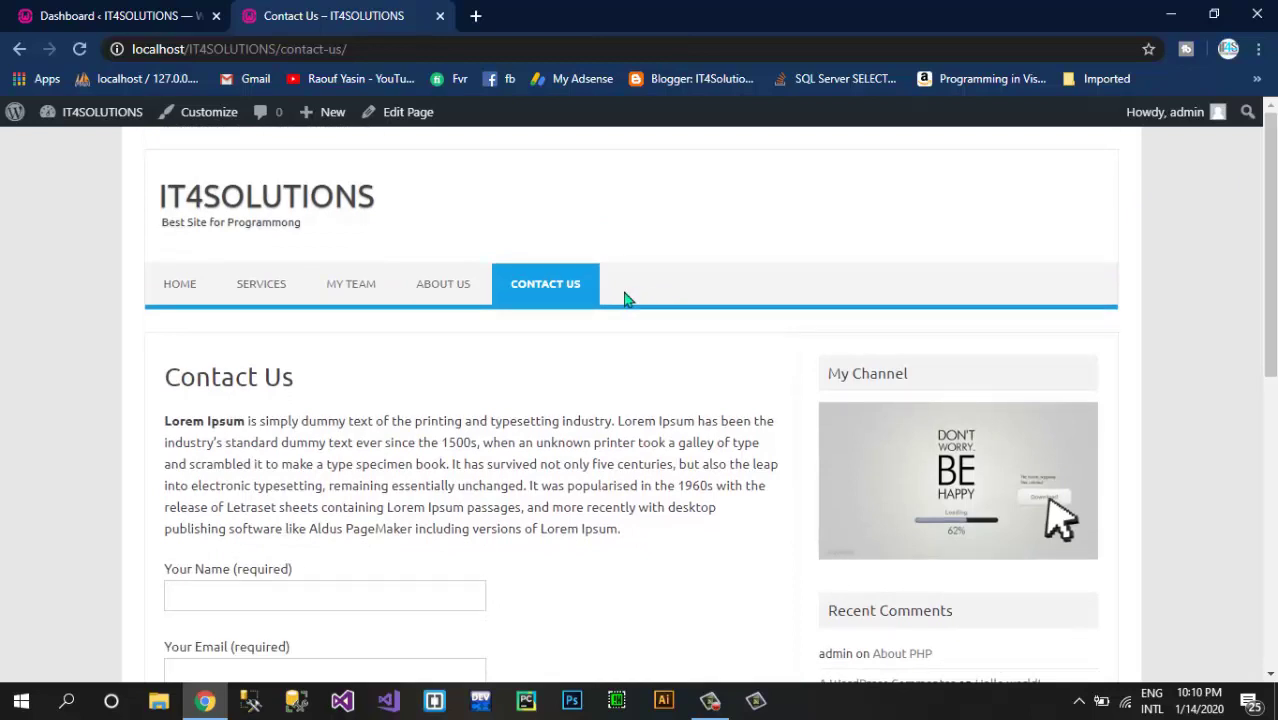
click(120, 20)
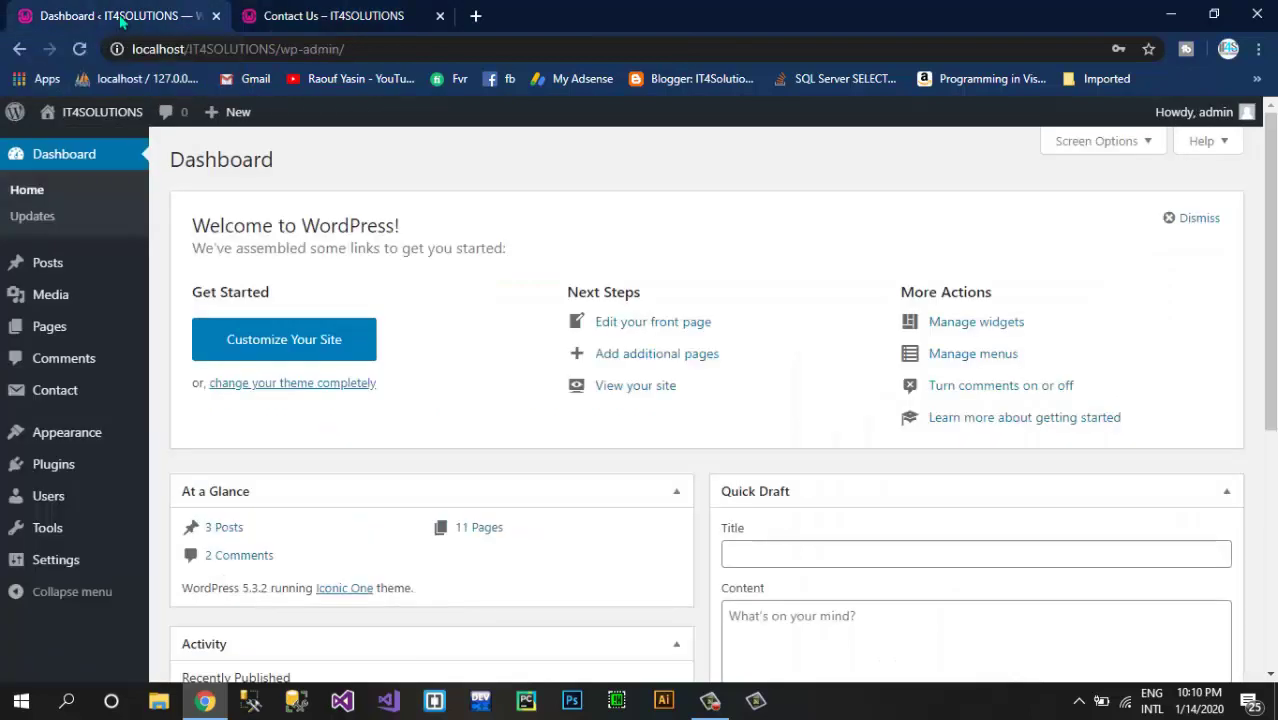
Add the My Gallery page to mymenu under Appearance > Menus and save the menu.
click(58, 276)
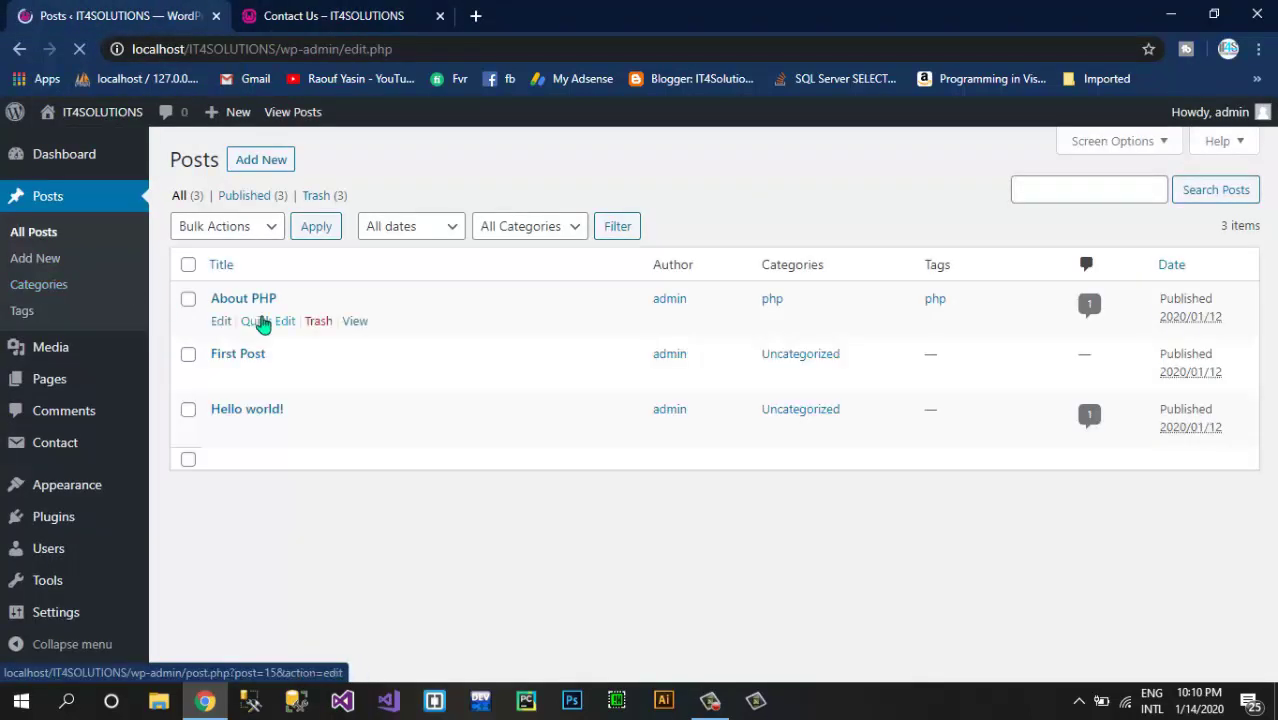
click(45, 378)
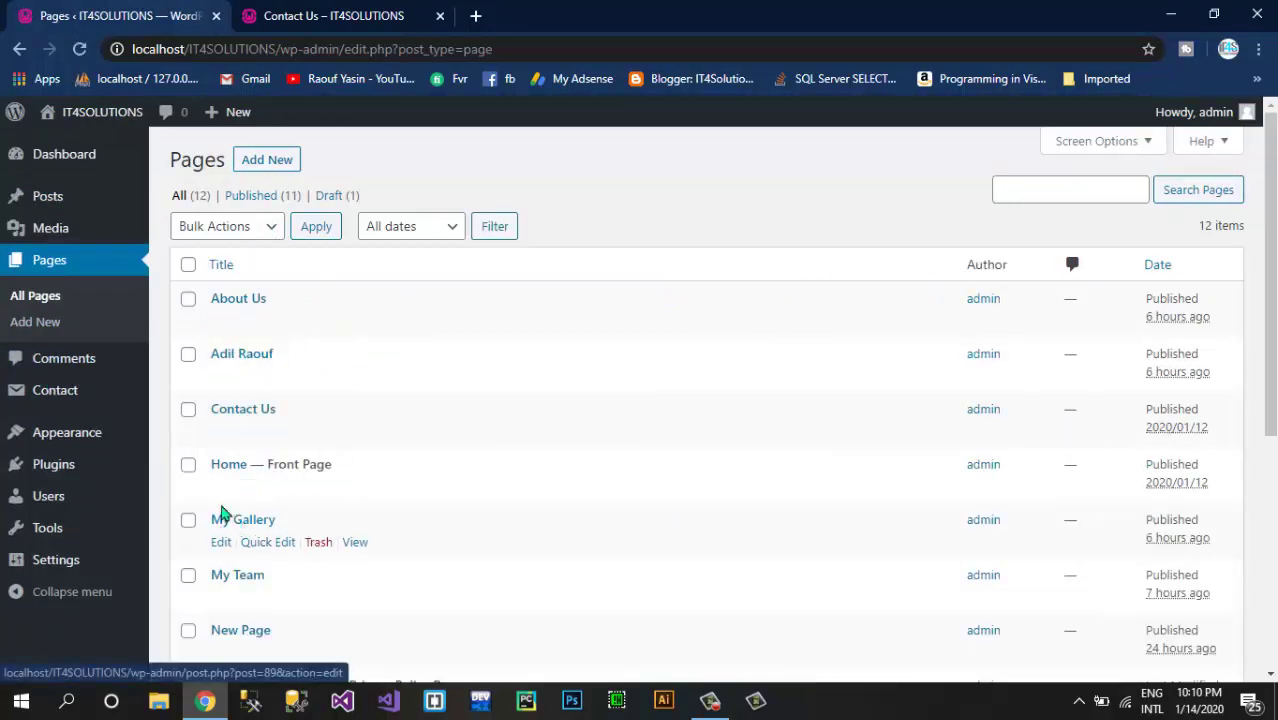
mouse_move(103, 440)
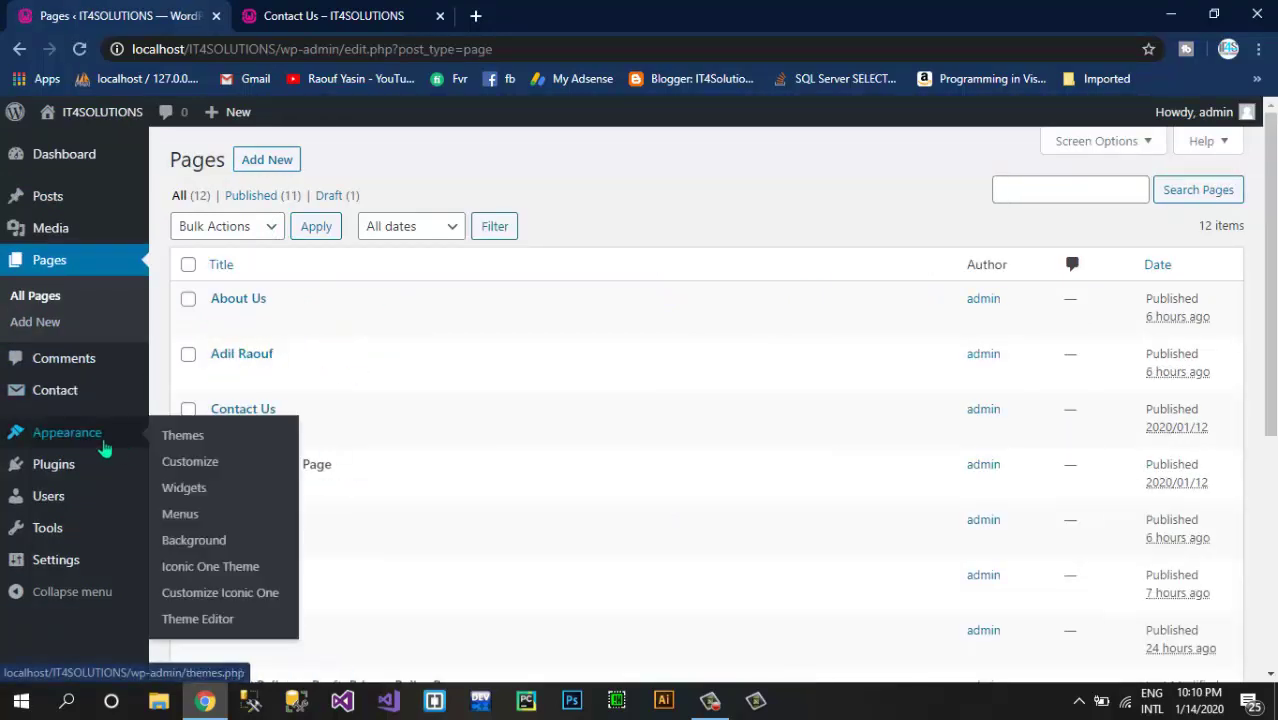
click(181, 514)
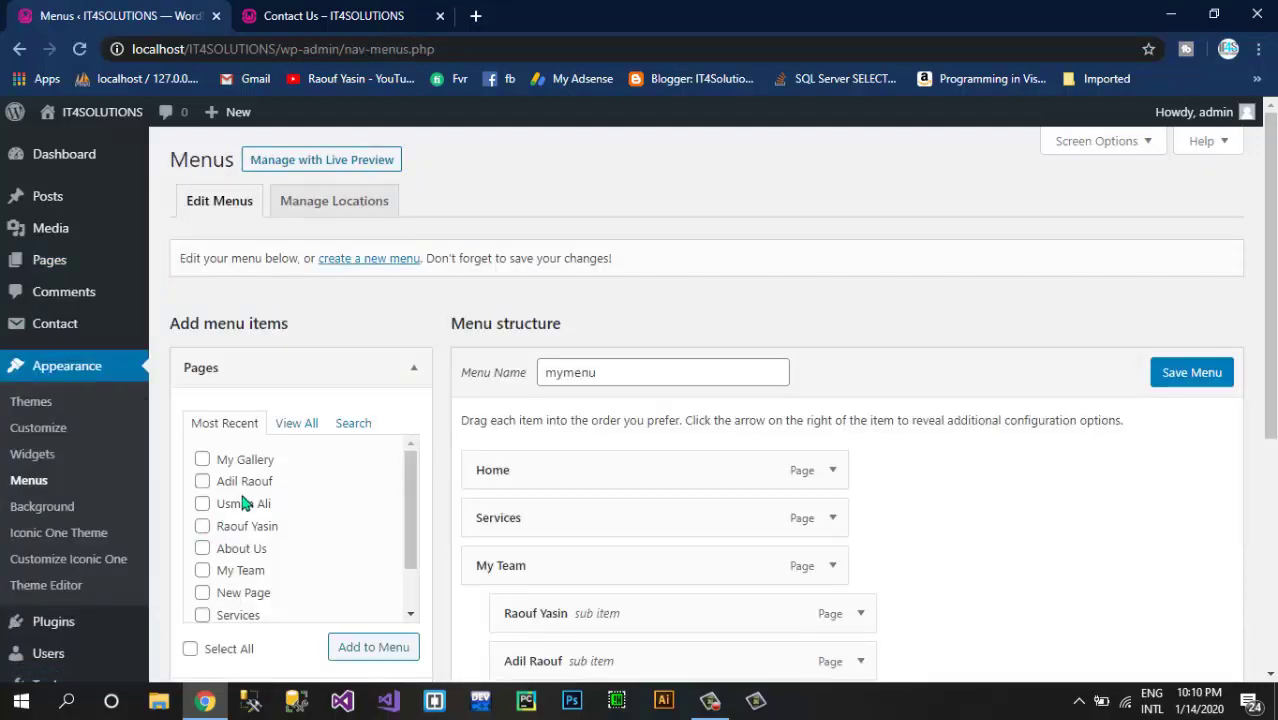
click(205, 461)
click(390, 666)
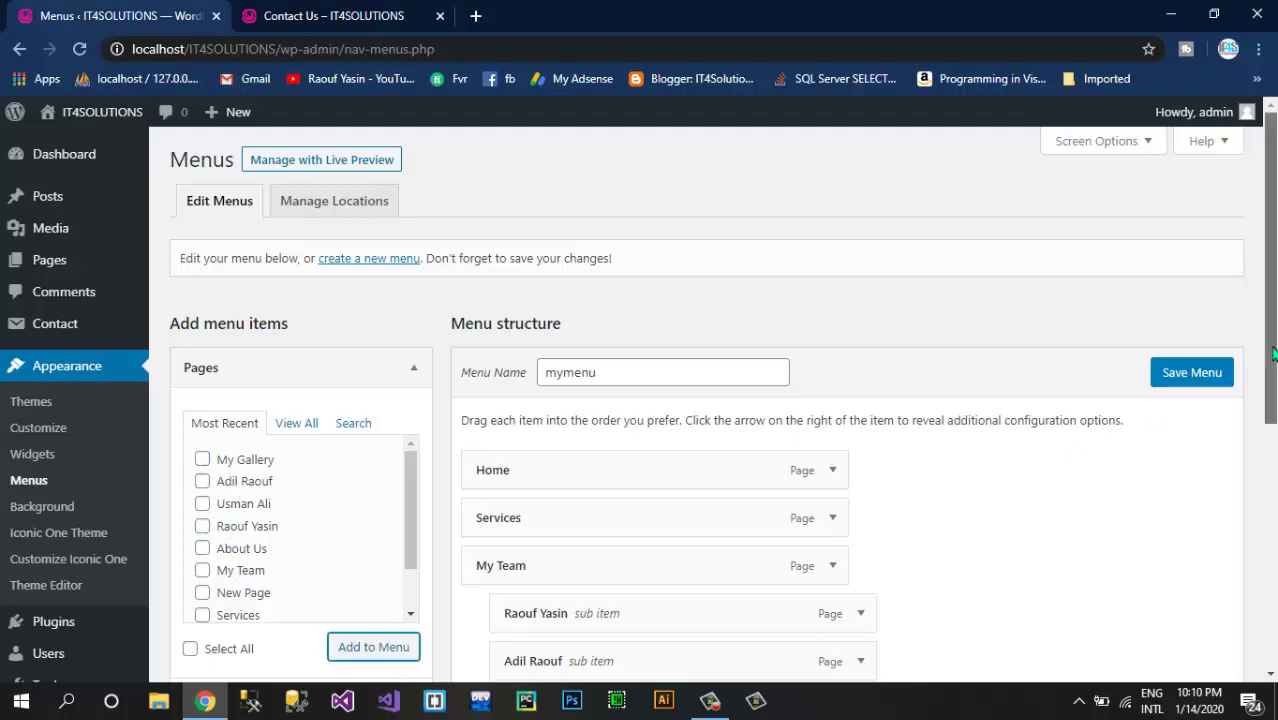
mouse_move(1272, 352)
mouse_down()
mouse_move(1274, 487)
mouse_move(1274, 373)
mouse_up()
click(1192, 340)
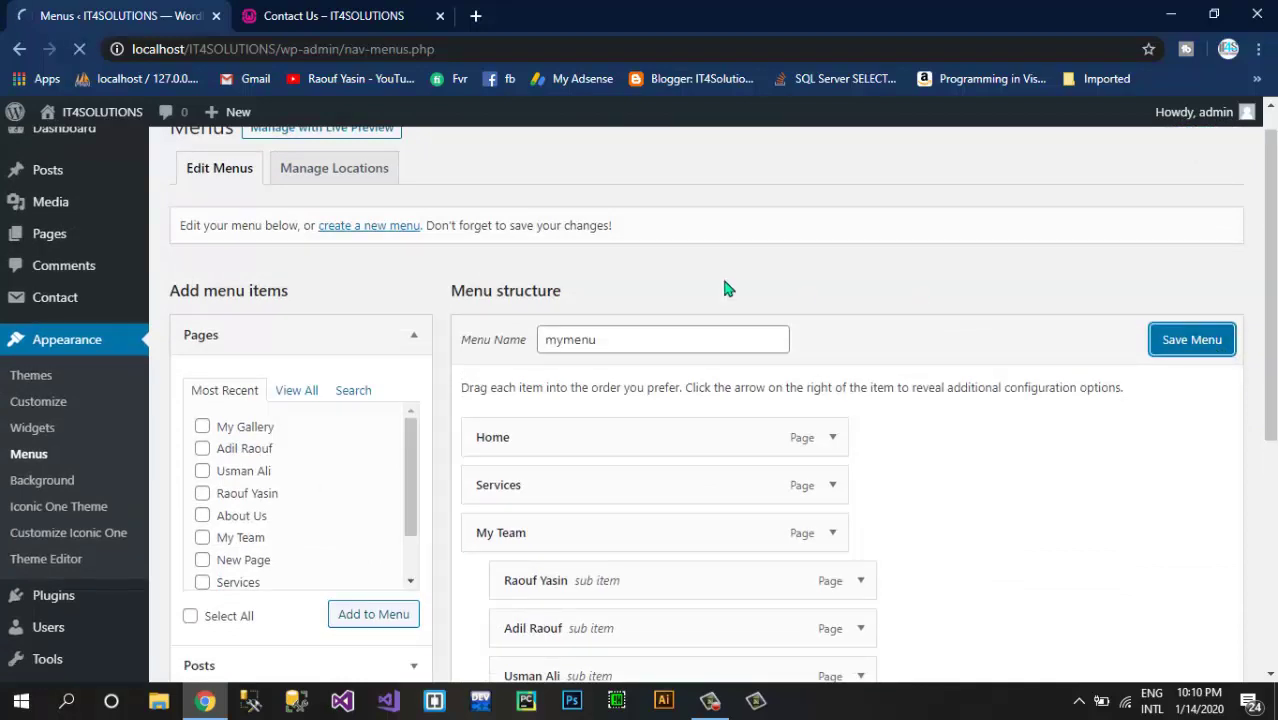
Reload the live site, open the new MY GALLERY menu item, then return to Menus.
click(330, 15)
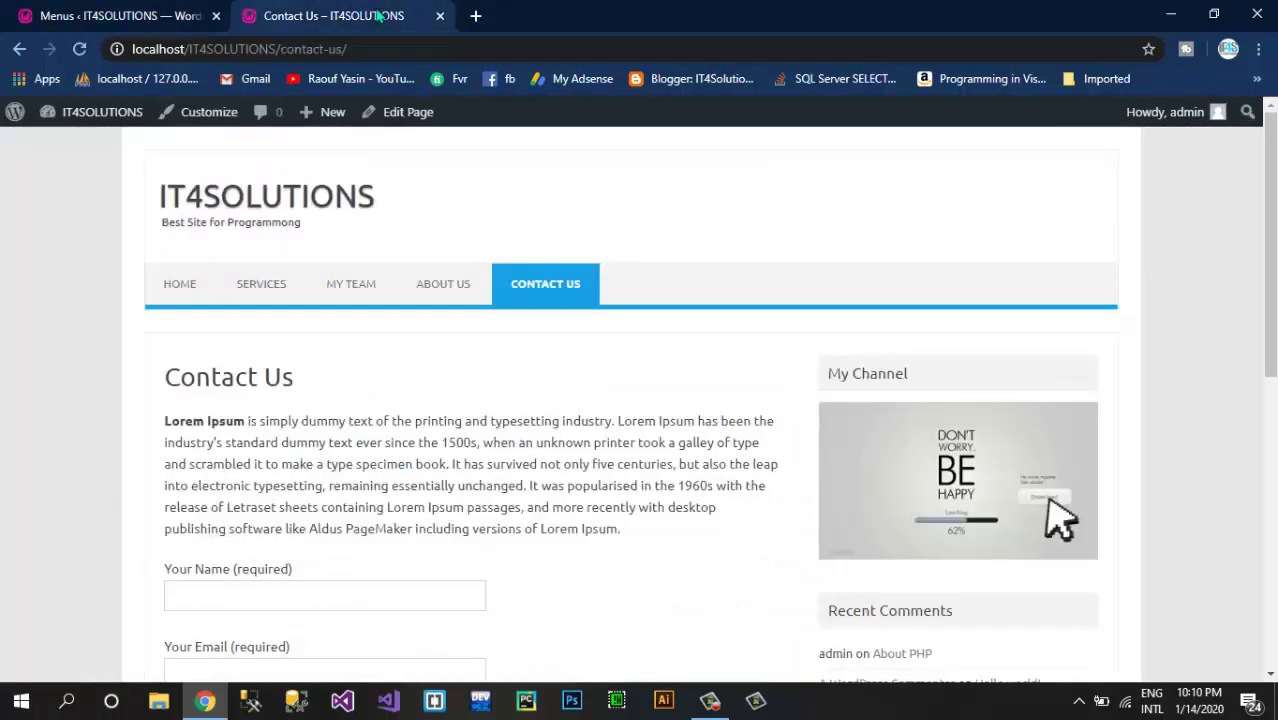
click(79, 50)
click(658, 290)
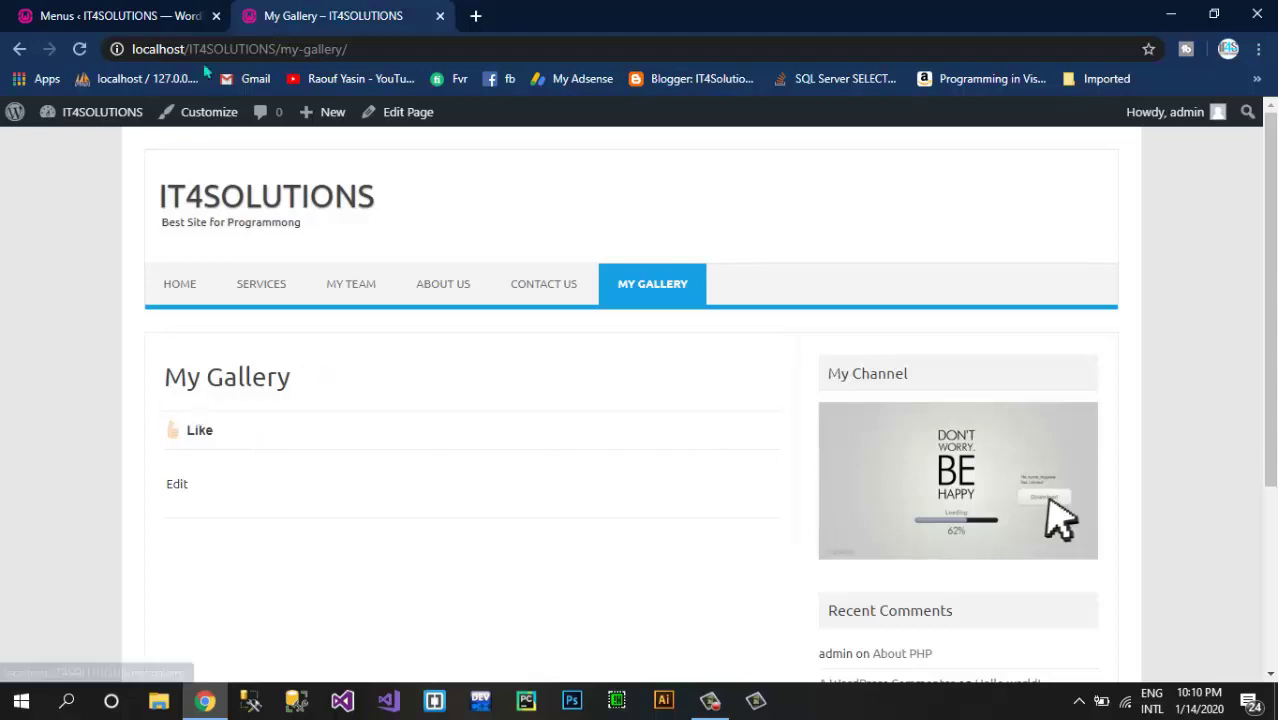
click(128, 14)
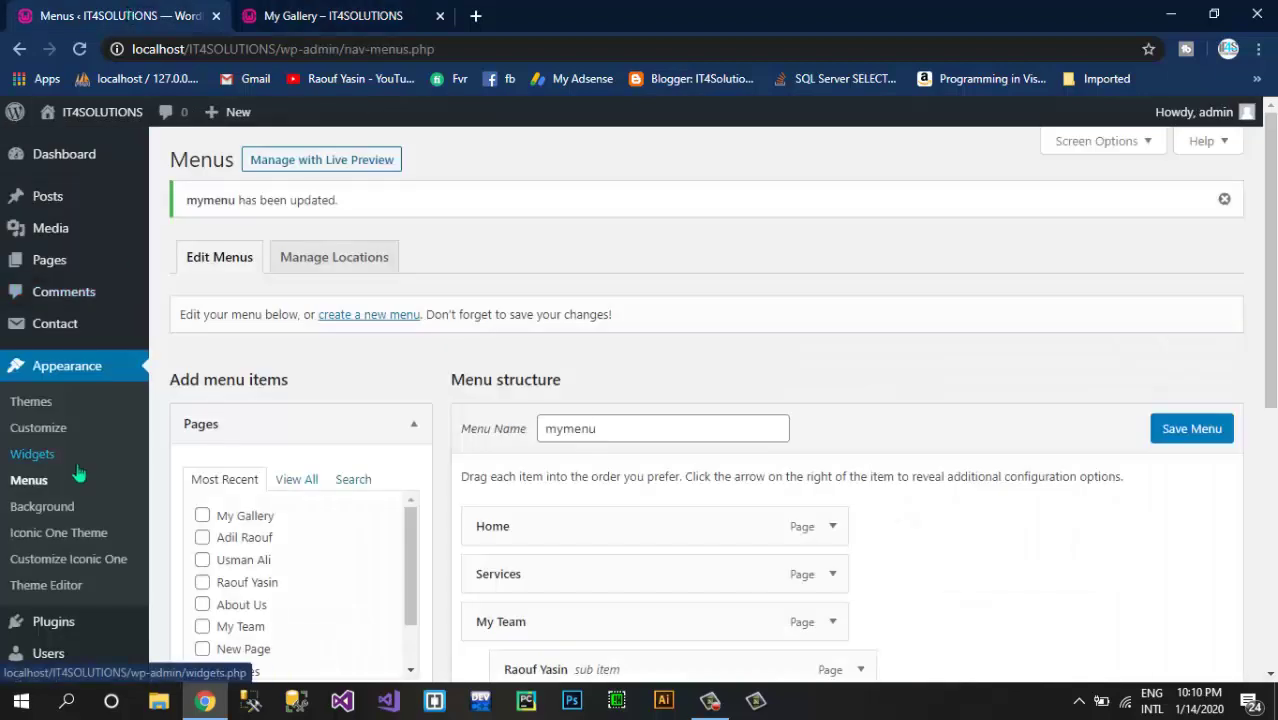
click(100, 16)
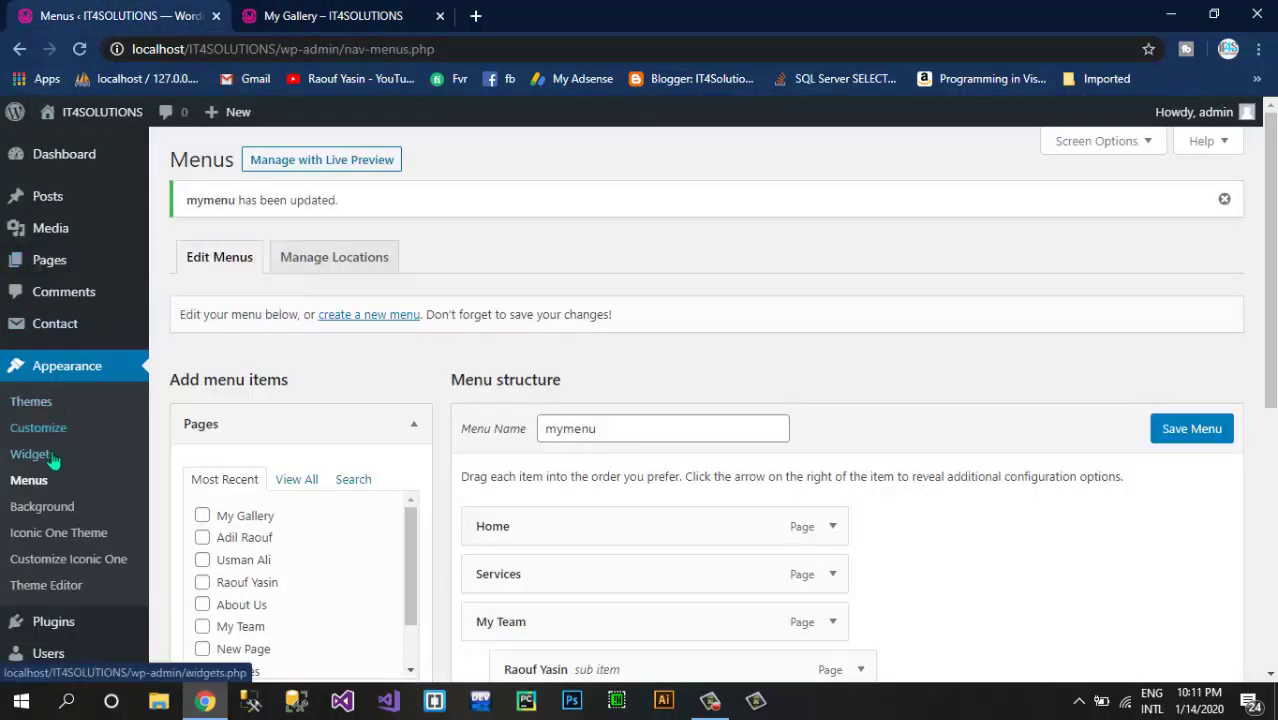
Search the plugin directory for gallery, then install and activate NextGEN Gallery 3.2.23.
click(53, 620)
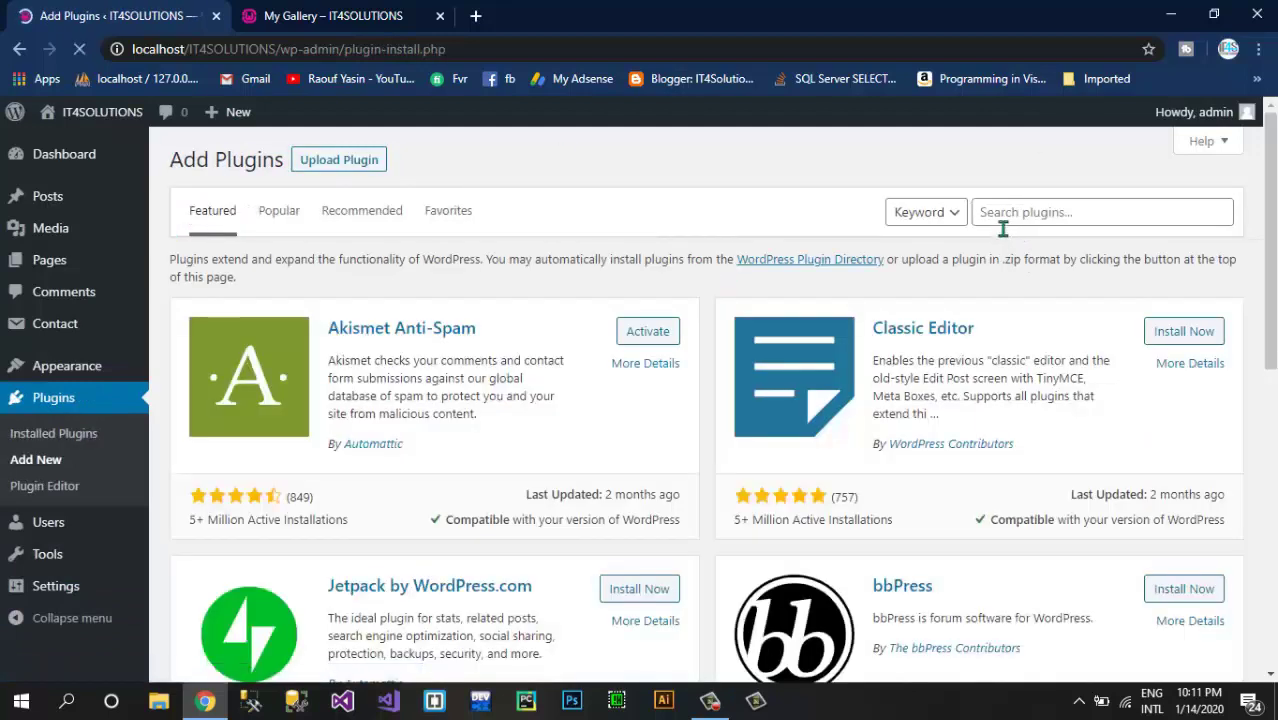
click(1012, 222)
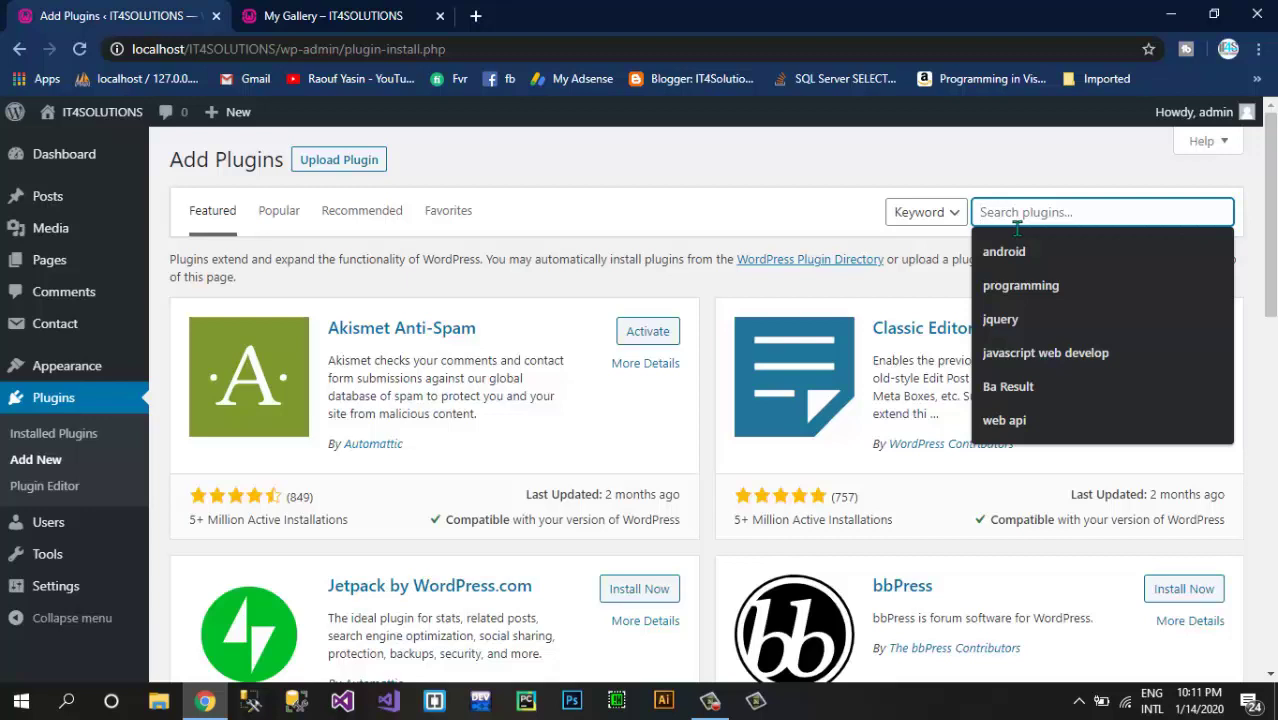
text(gale)
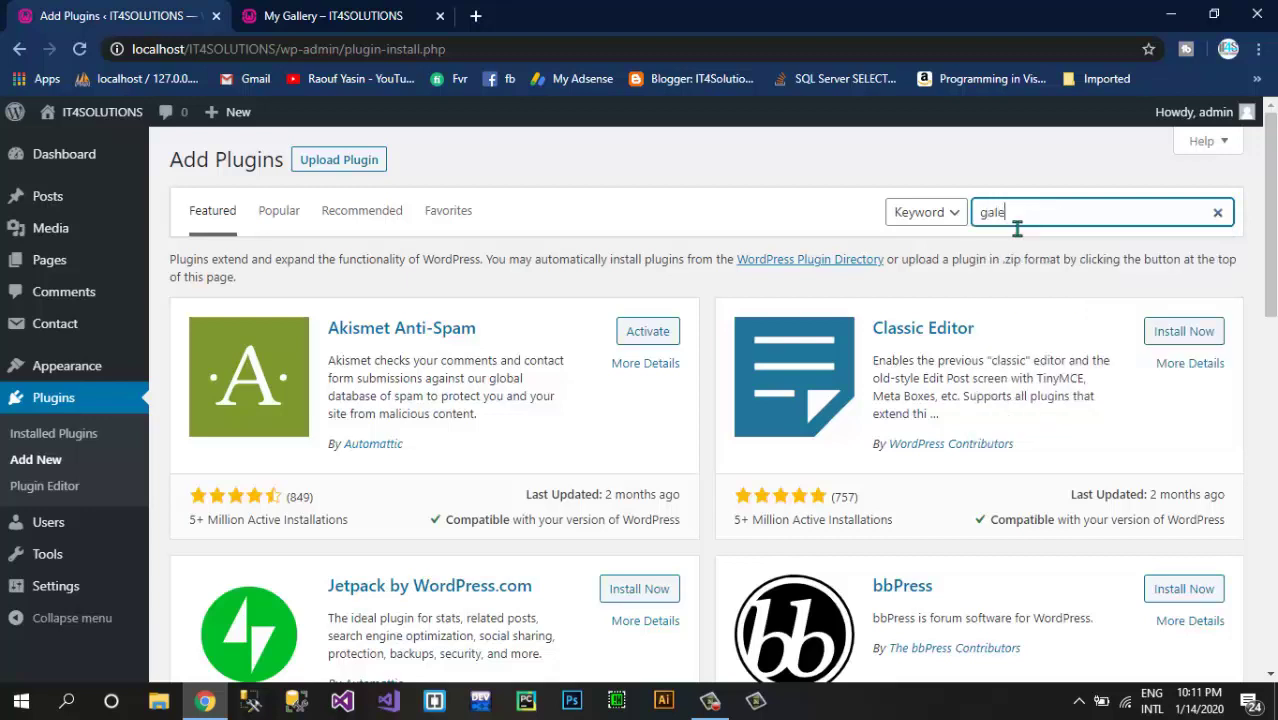
text(lery)
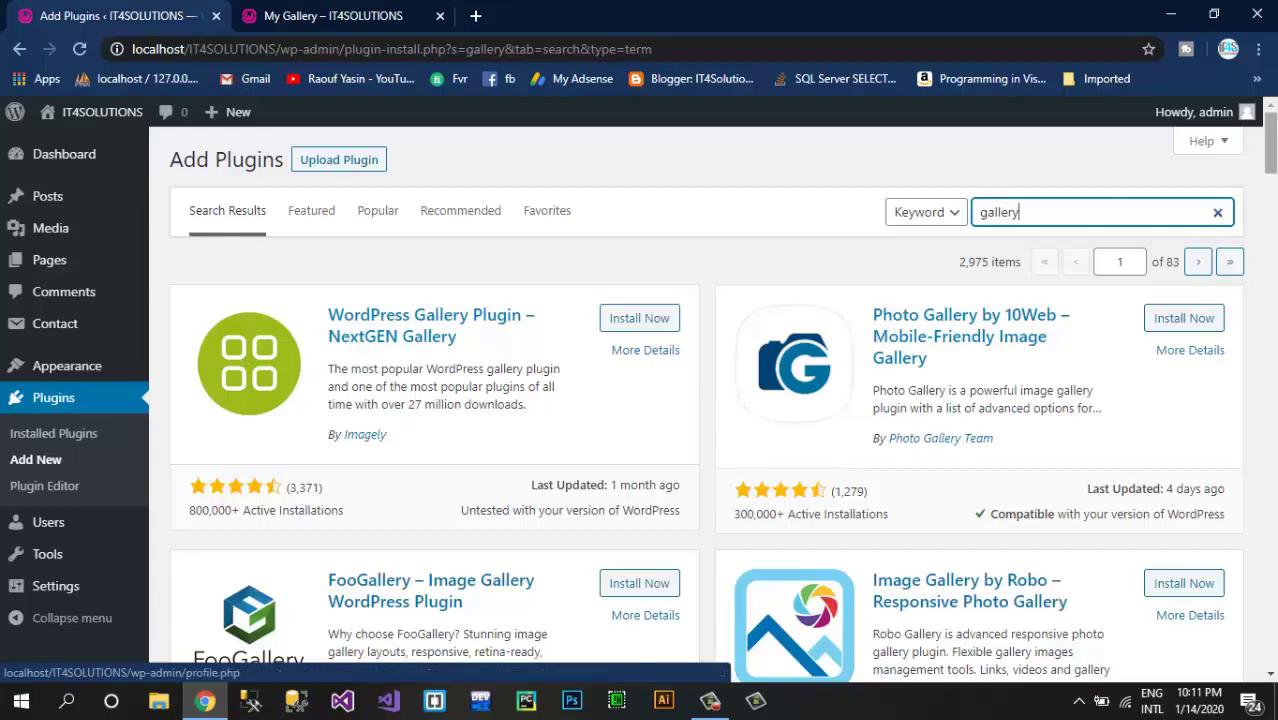
mouse_move(1270, 145)
mouse_down()
mouse_move(1270, 330)
mouse_move(1270, 130)
mouse_up()
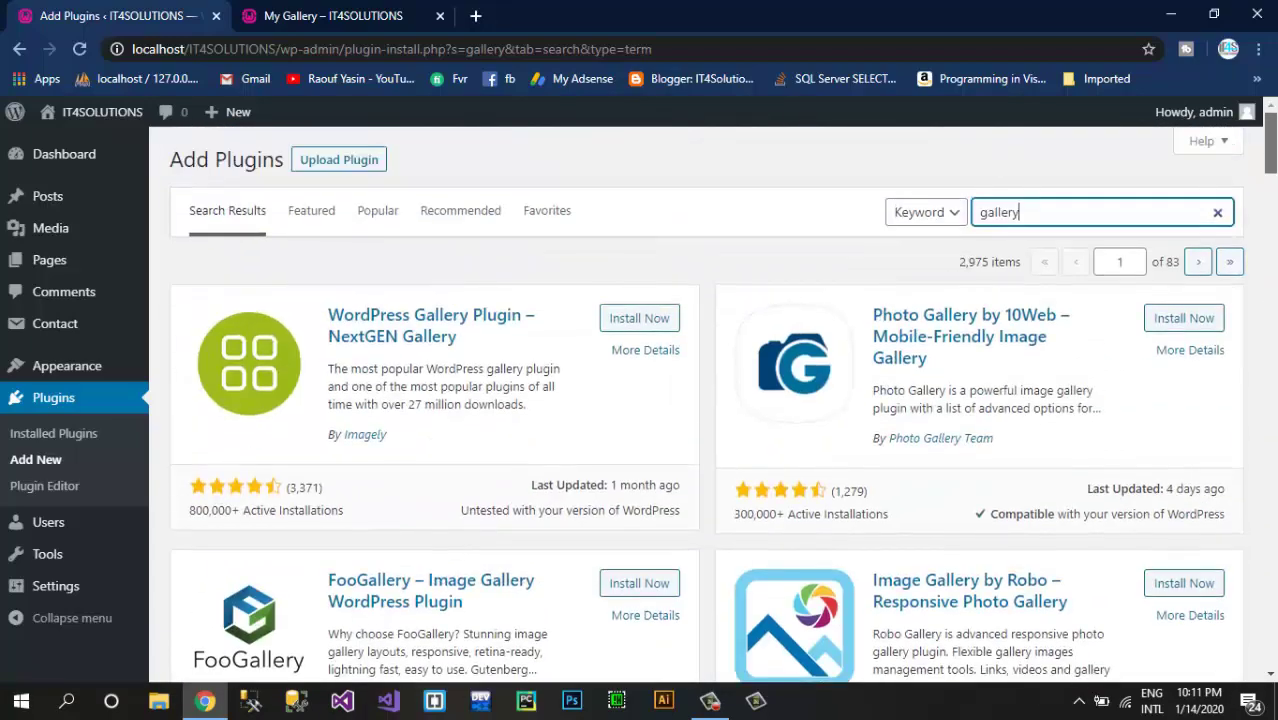
click(640, 318)
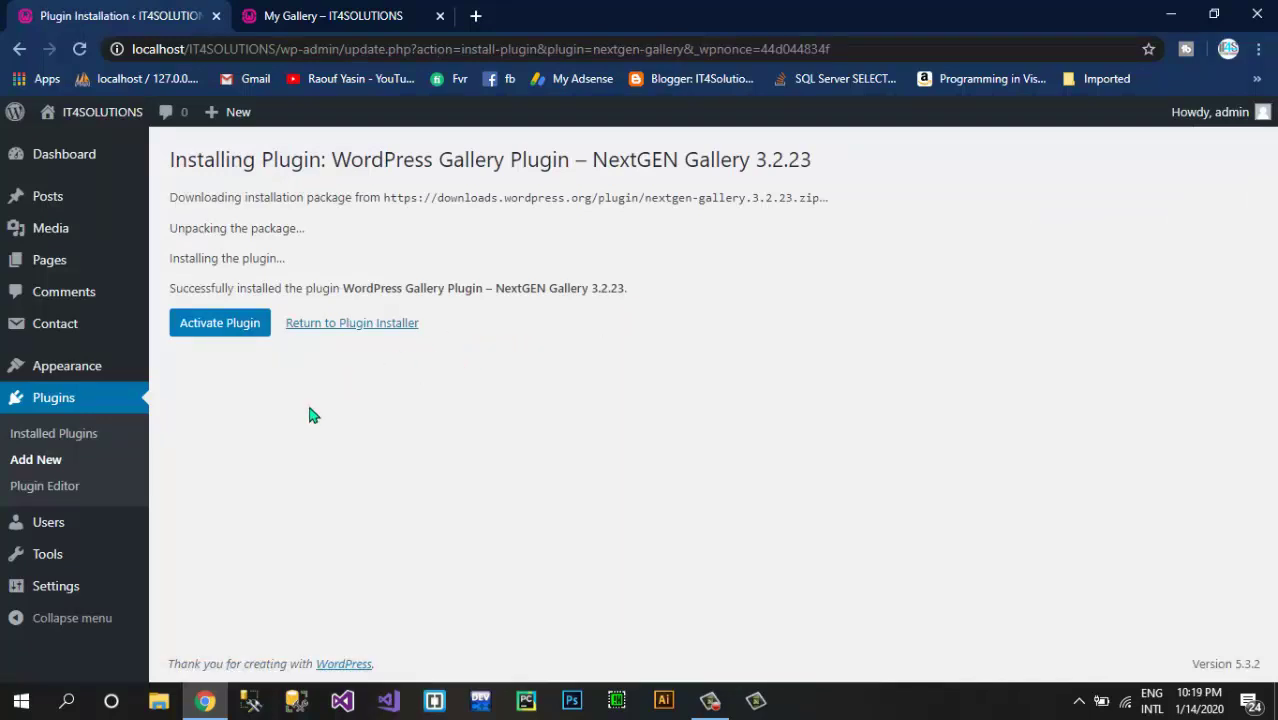
click(203, 330)
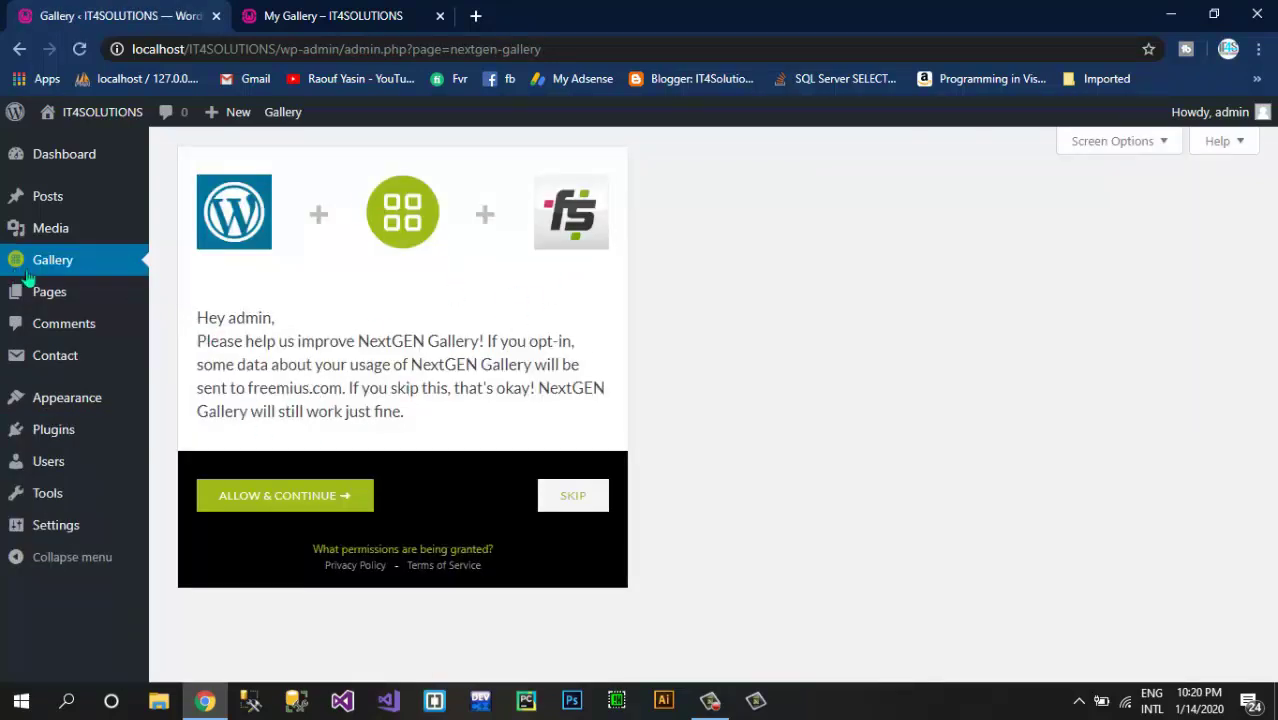
Accept NextGEN's usage-data opt-in and check the My Gallery page on the live site.
click(300, 505)
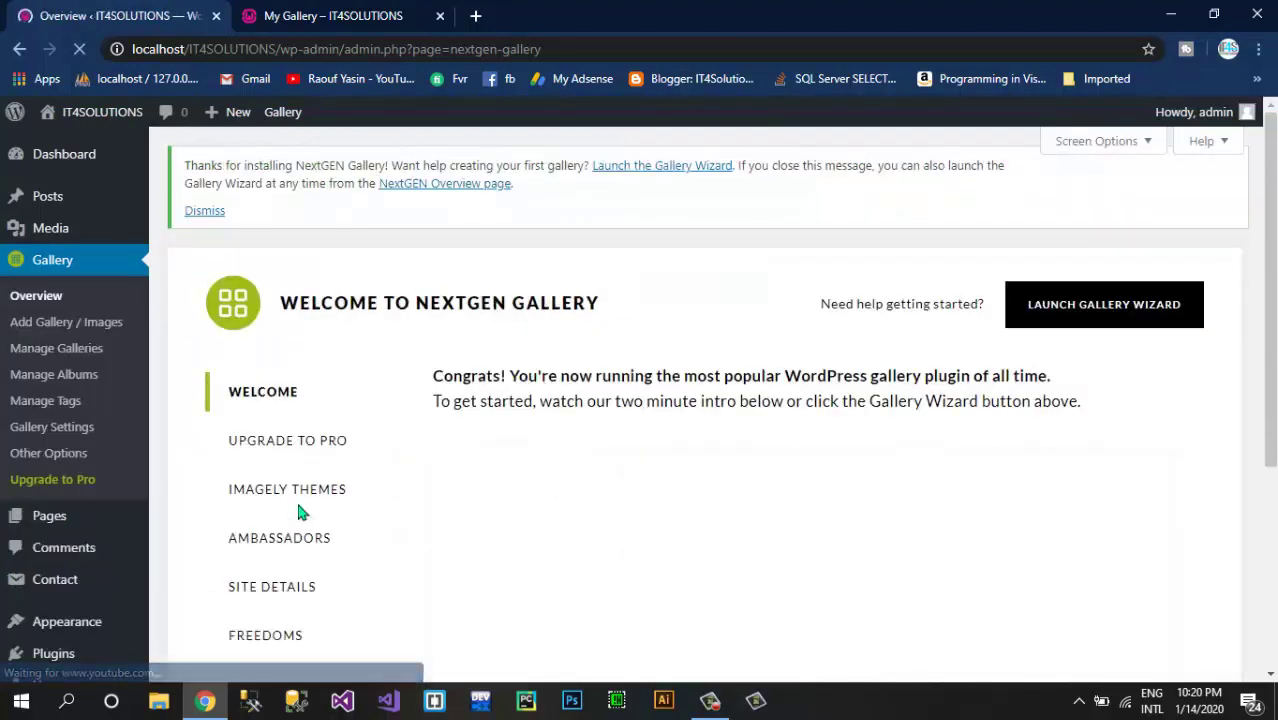
scroll(790, 615, down, 3)
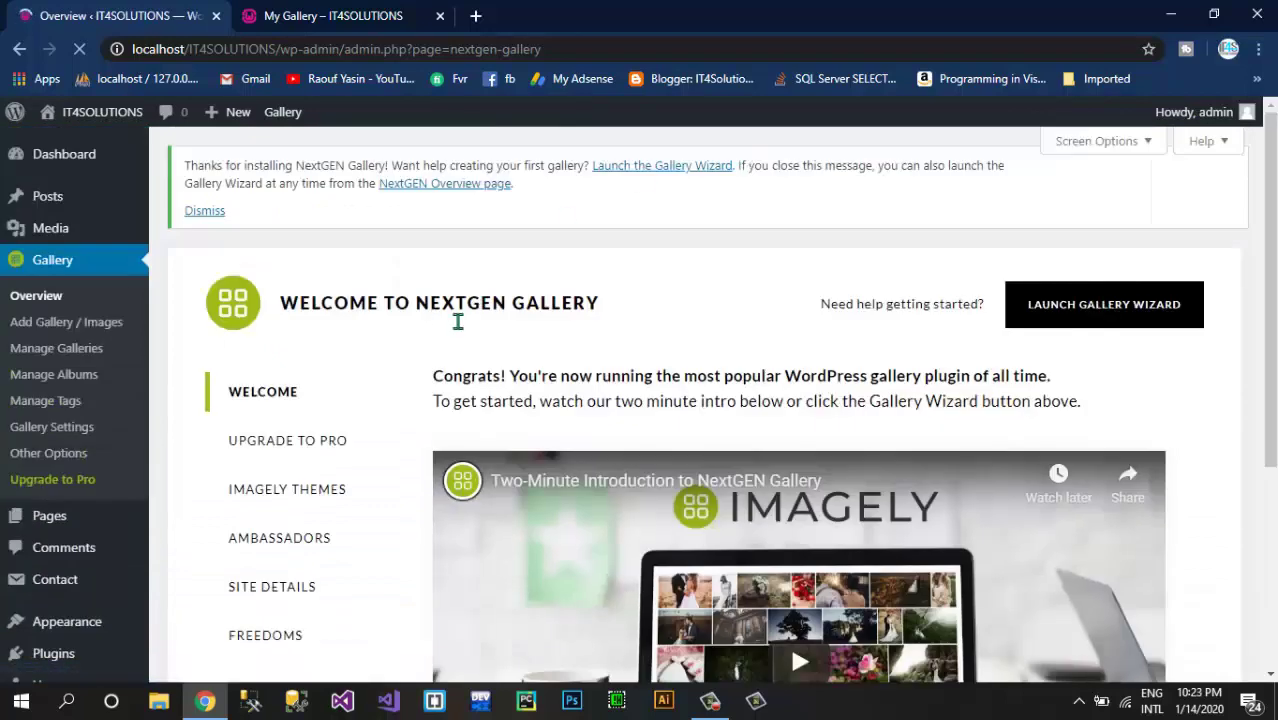
click(348, 14)
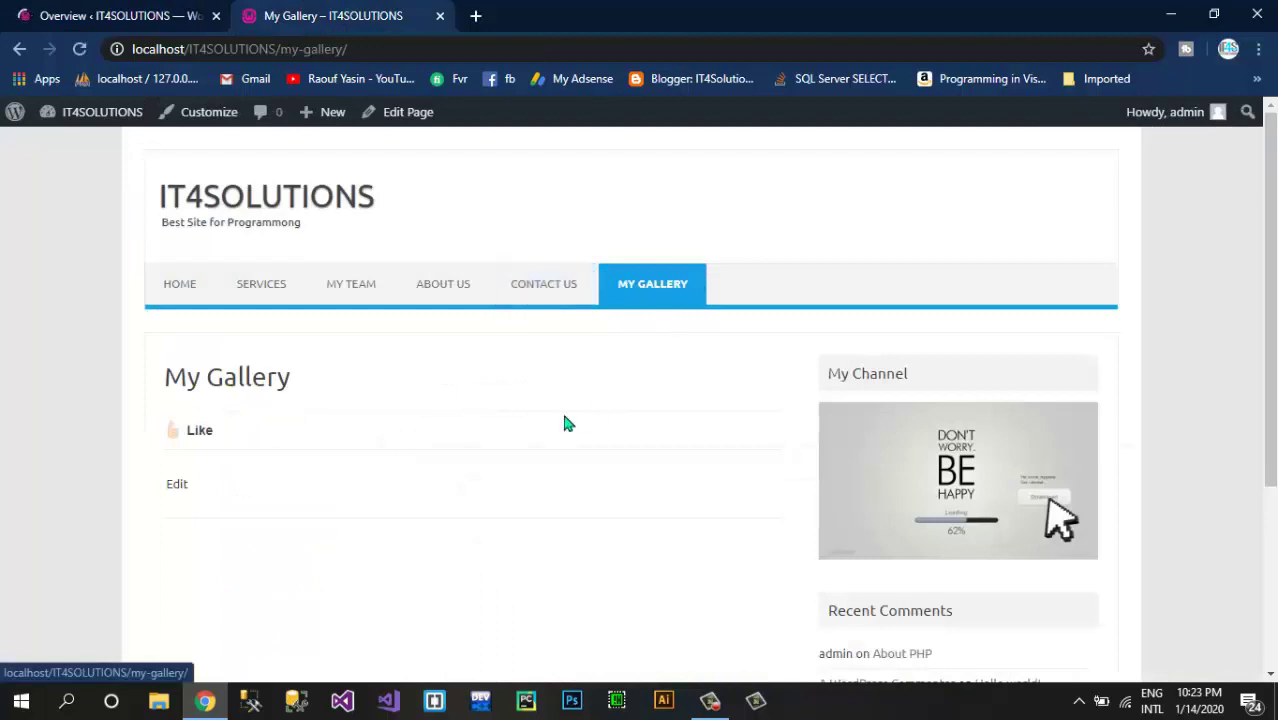
click(150, 15)
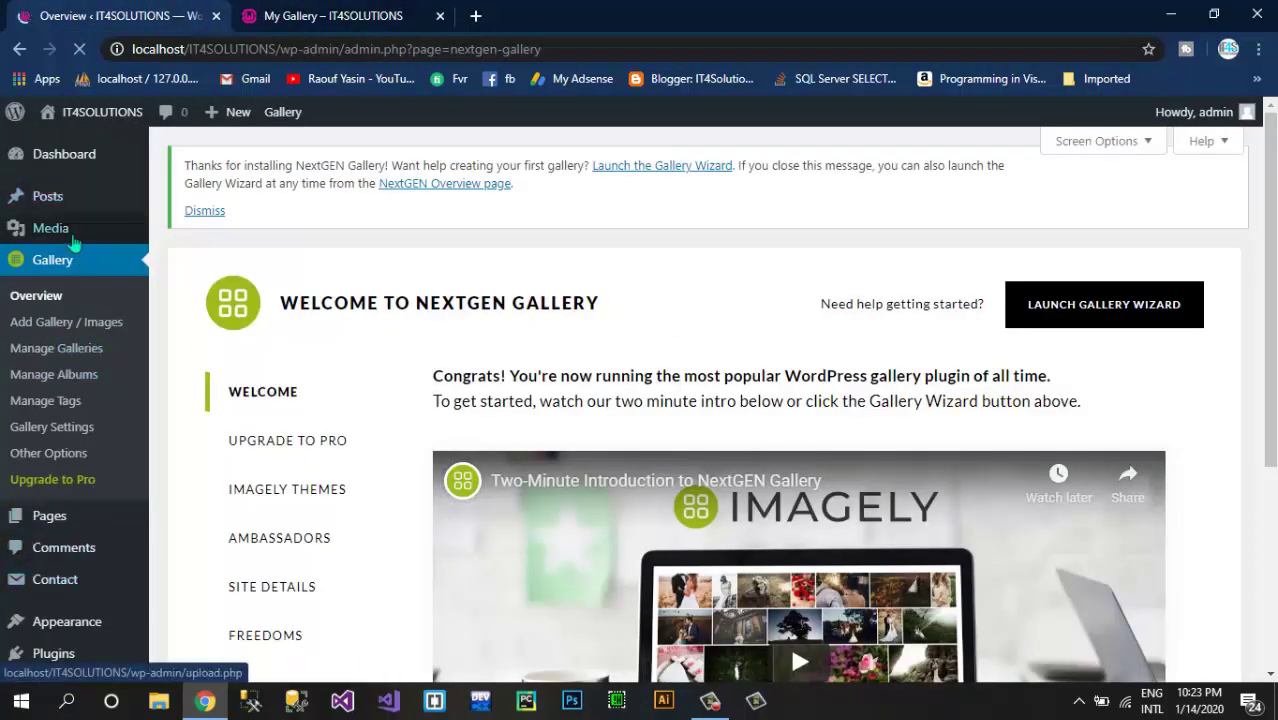
Open the My Gallery page in the block editor from the pages list.
mouse_move(65, 530)
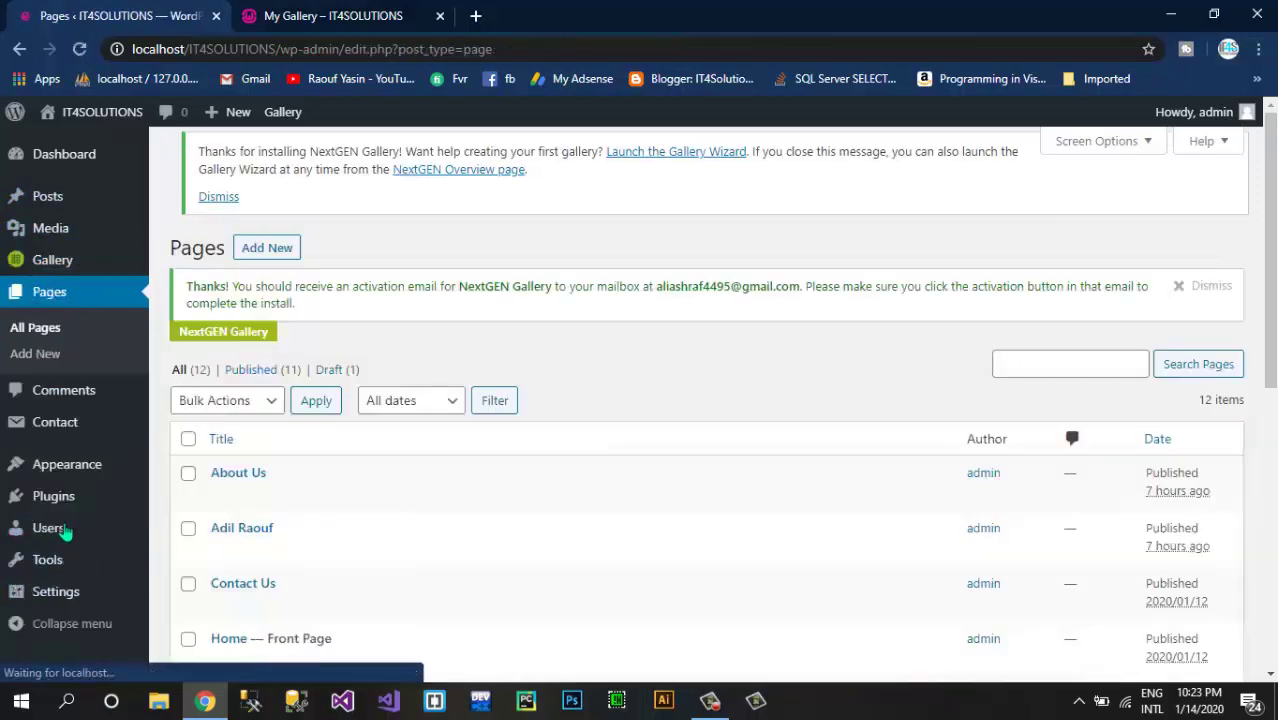
scroll(600, 450, down, 2)
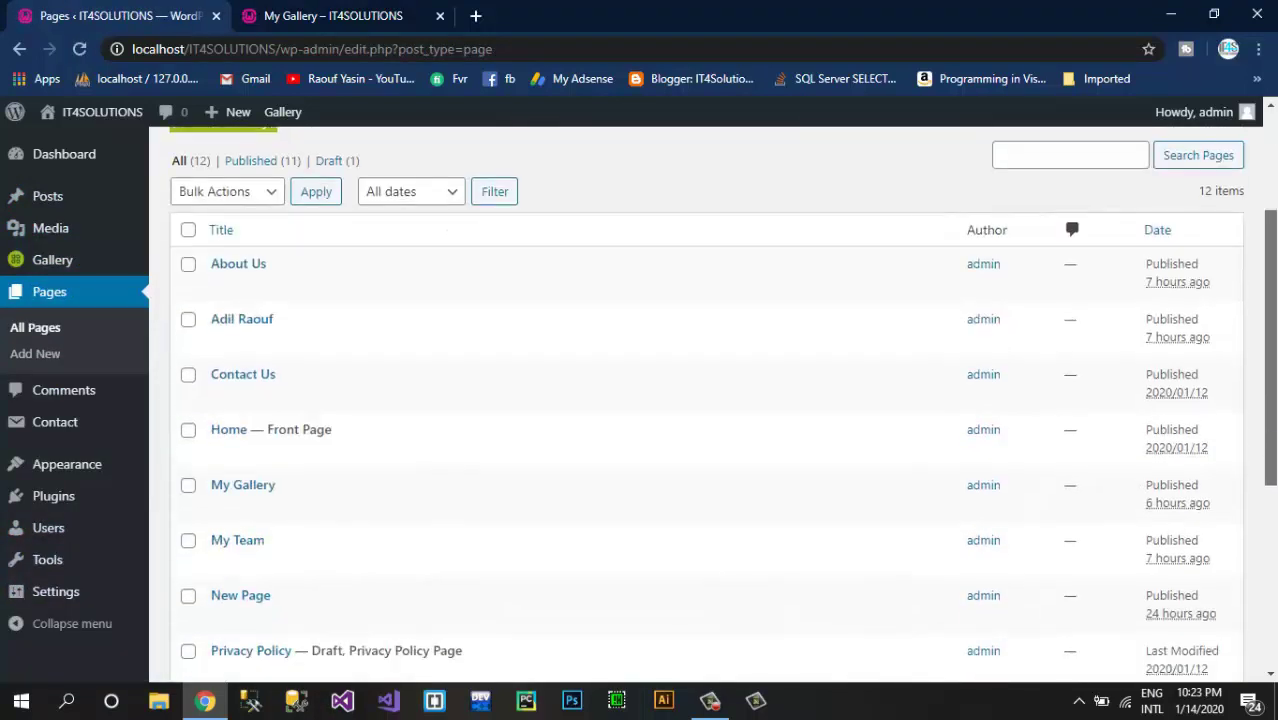
click(230, 507)
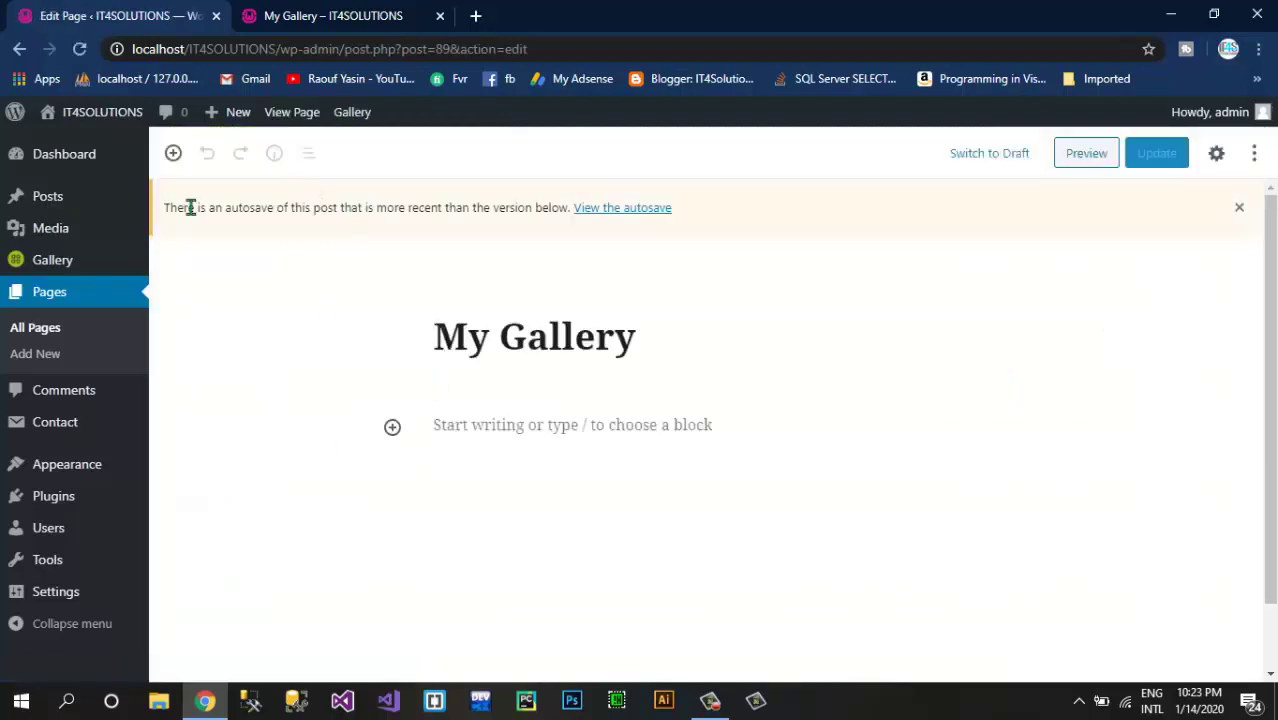
Insert a NextGEN Gallery block with the Basic Thumbnails display and start uploading images to a gallery.
click(173, 153)
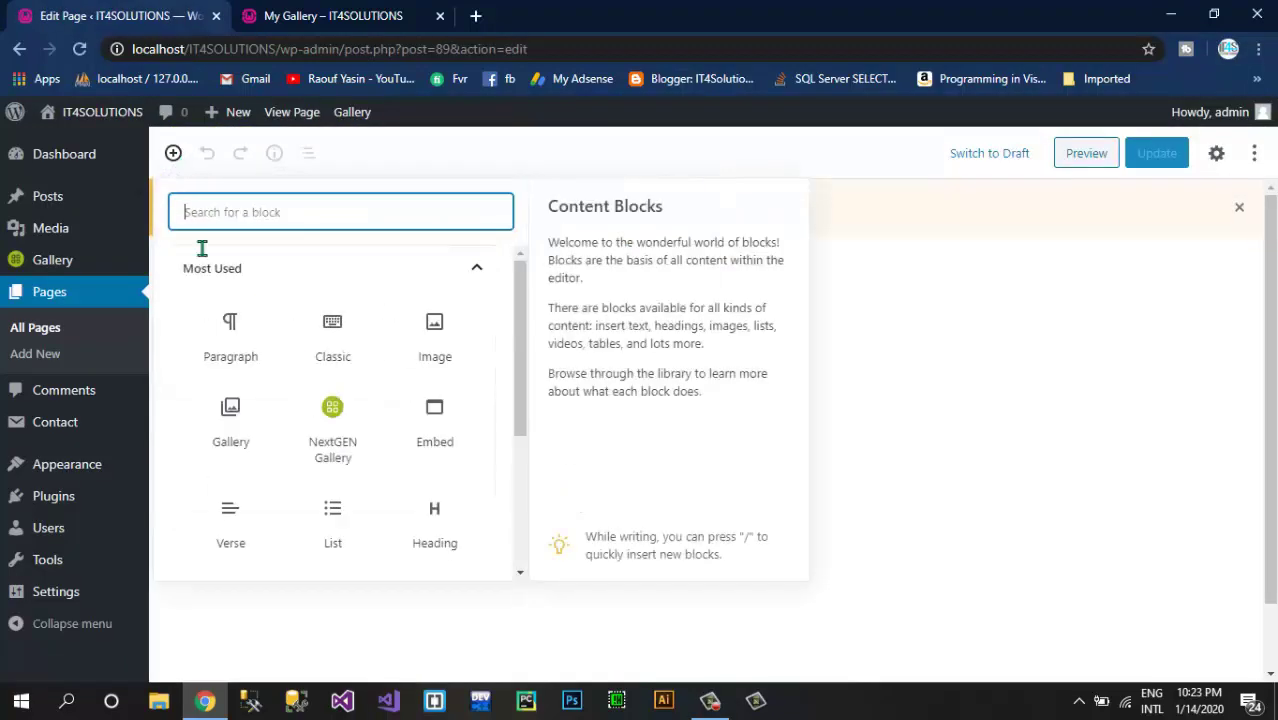
click(342, 449)
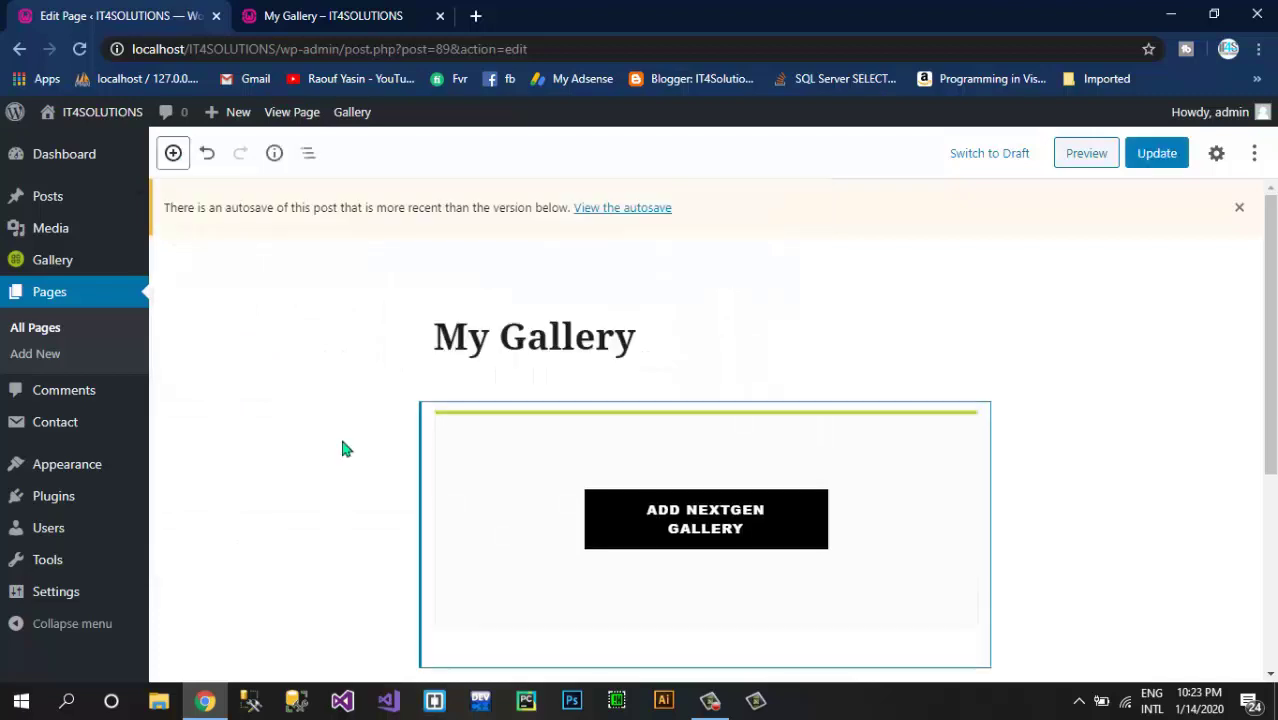
click(698, 522)
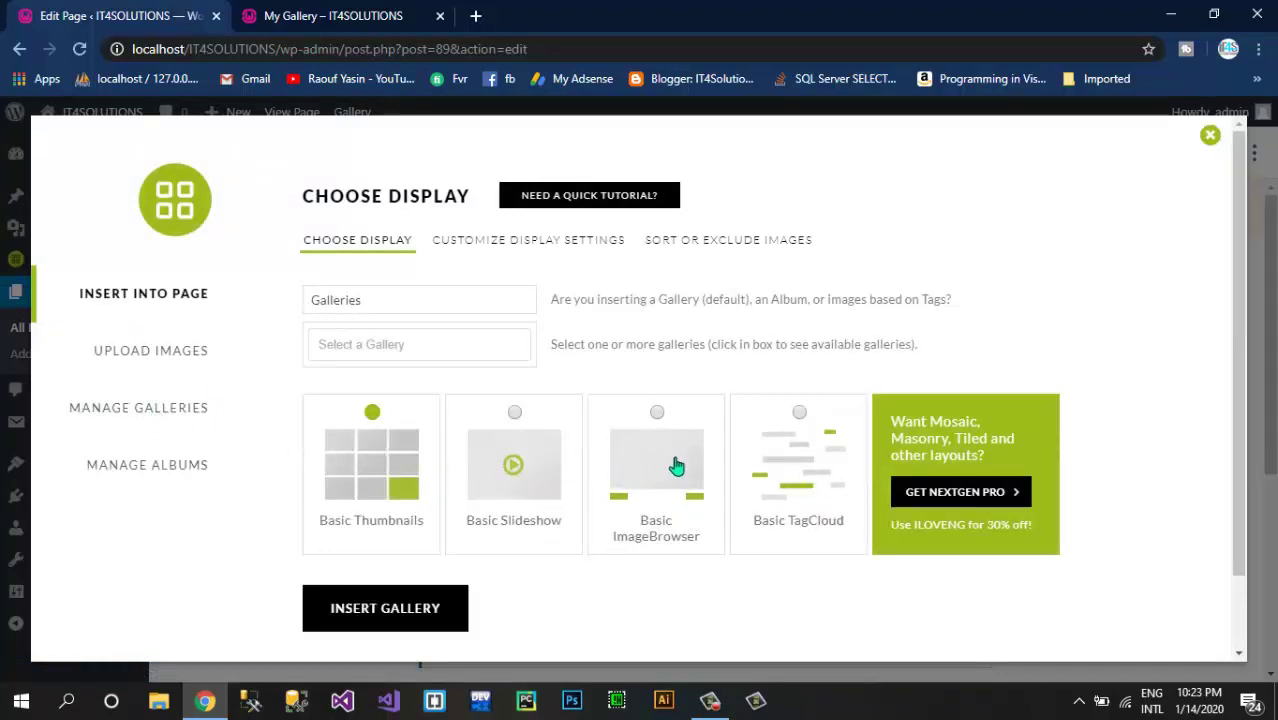
click(505, 458)
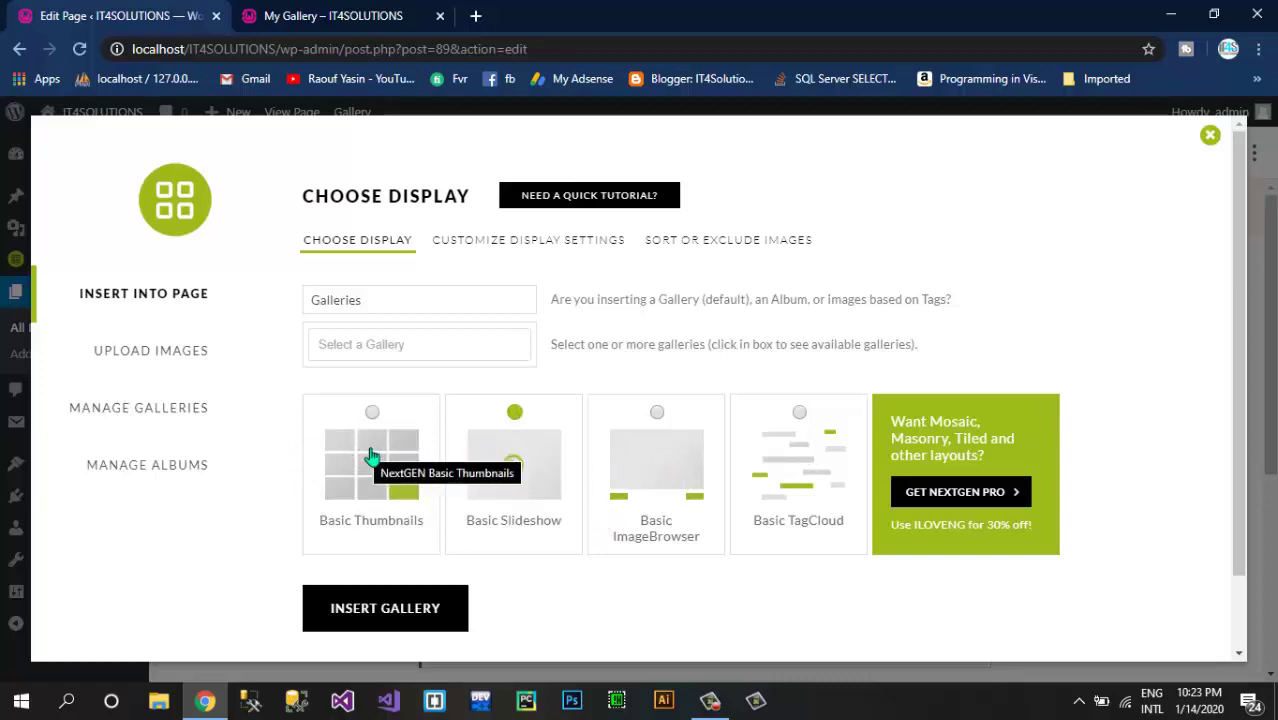
click(371, 457)
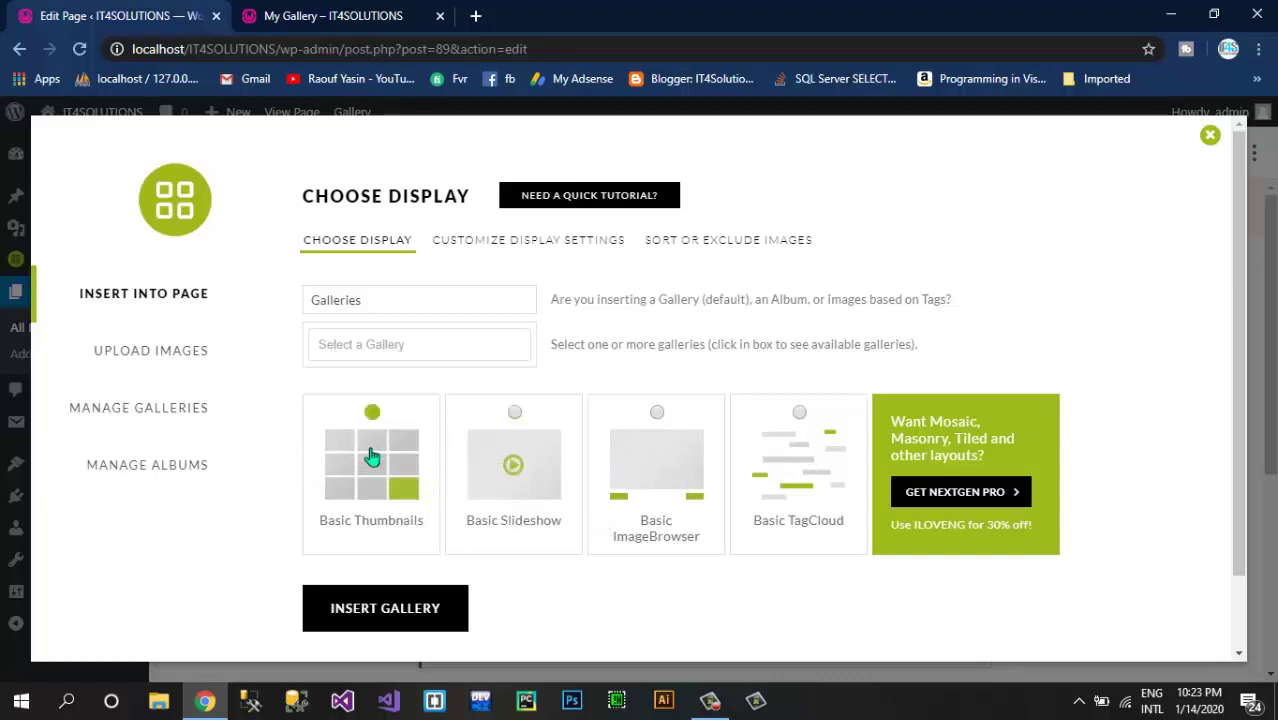
click(179, 358)
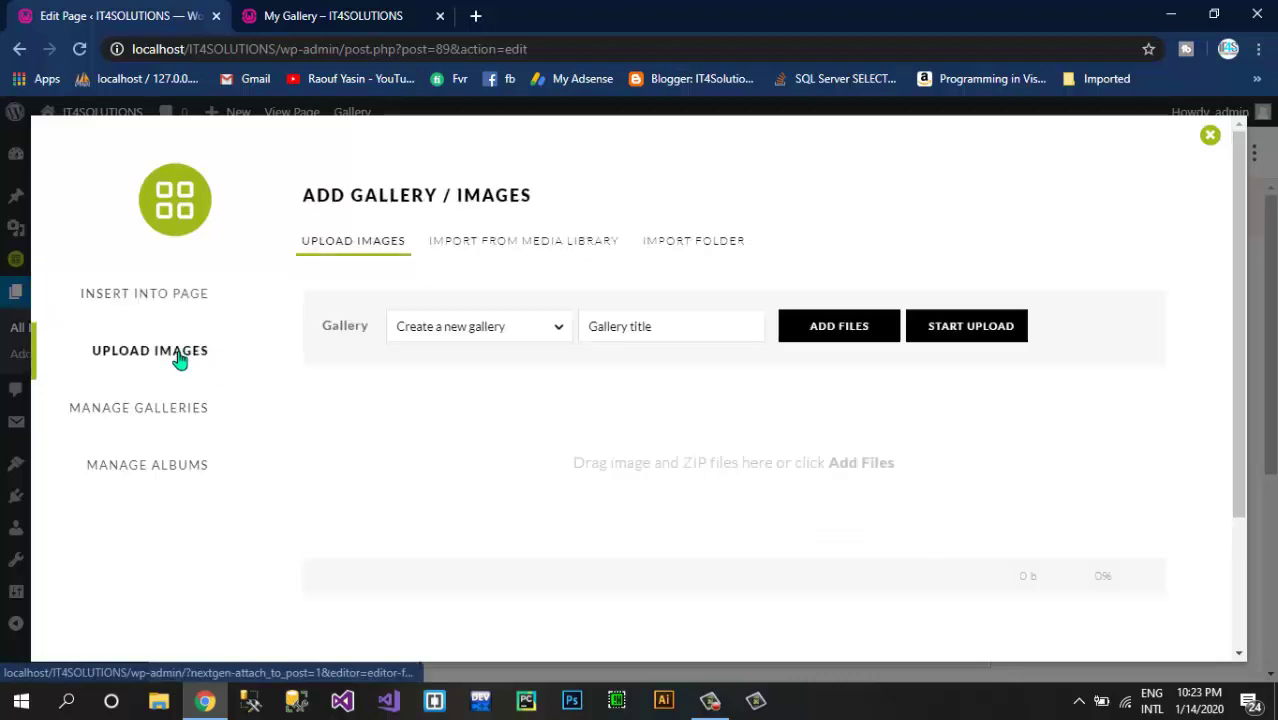
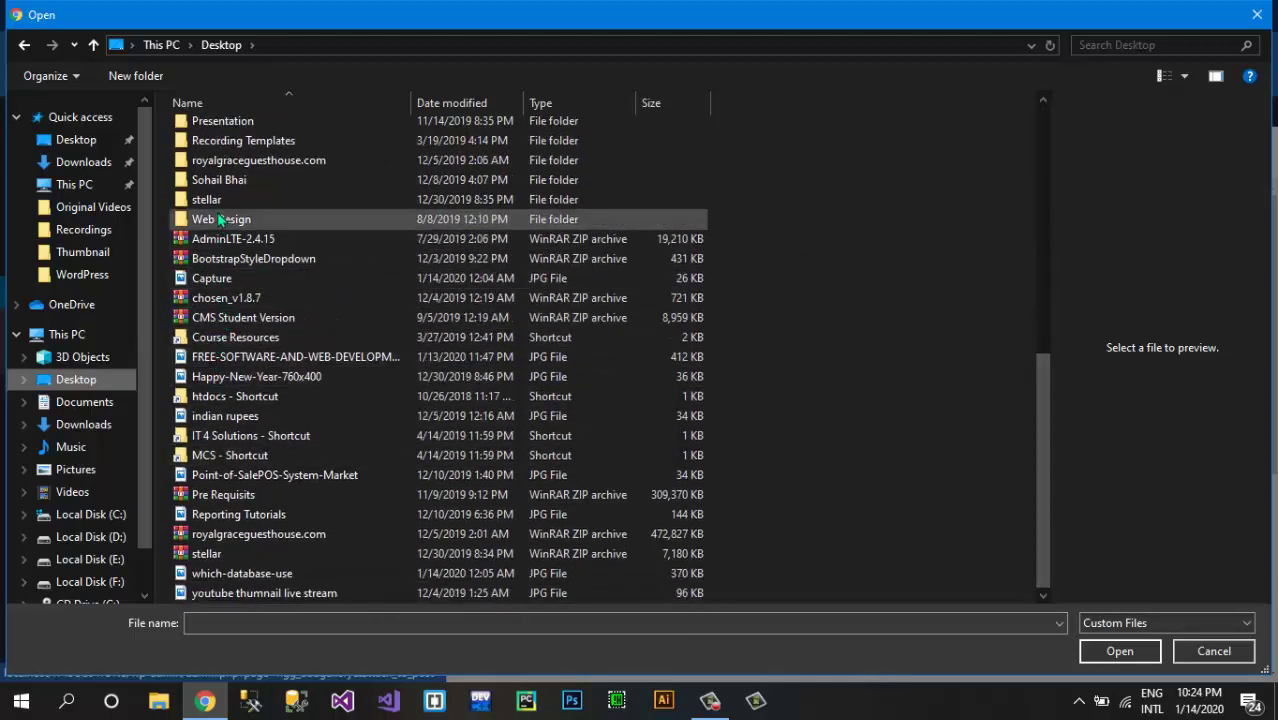
Queue the seven top-row wallpapers from the Desktop's Pics folder for upload.
click(204, 144)
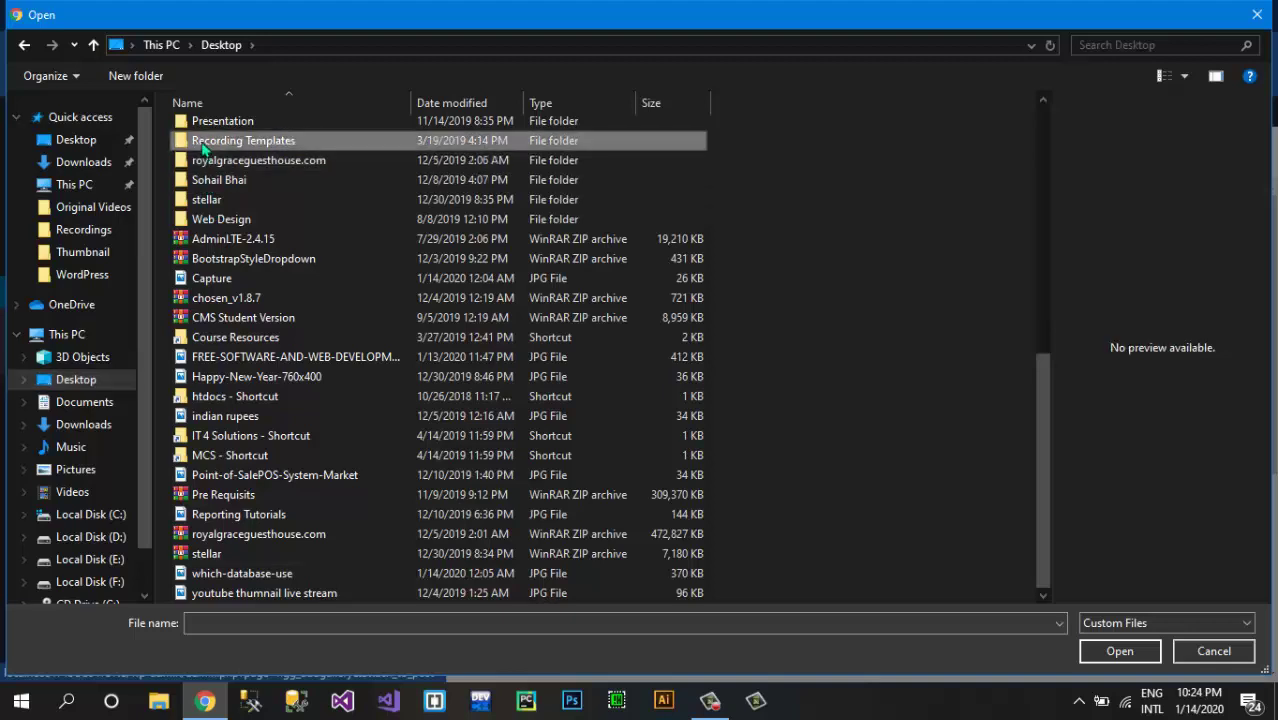
scroll(204, 146, up, 3)
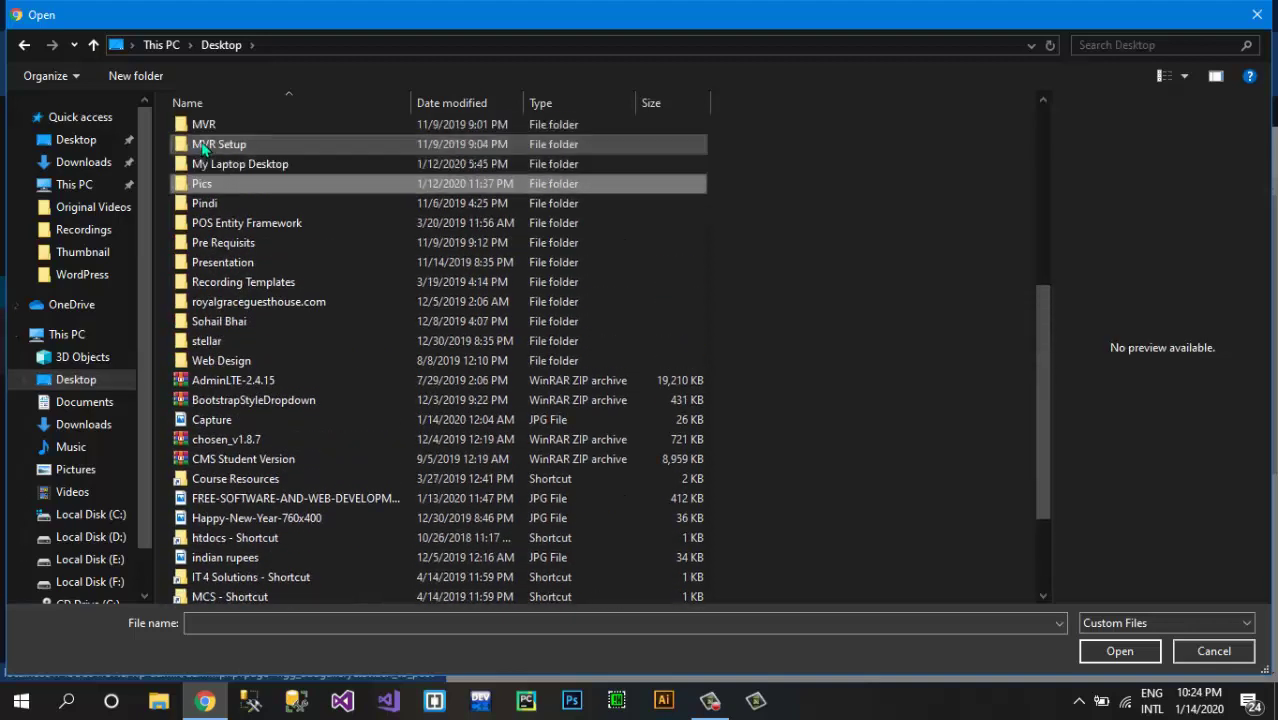
double_click(204, 183)
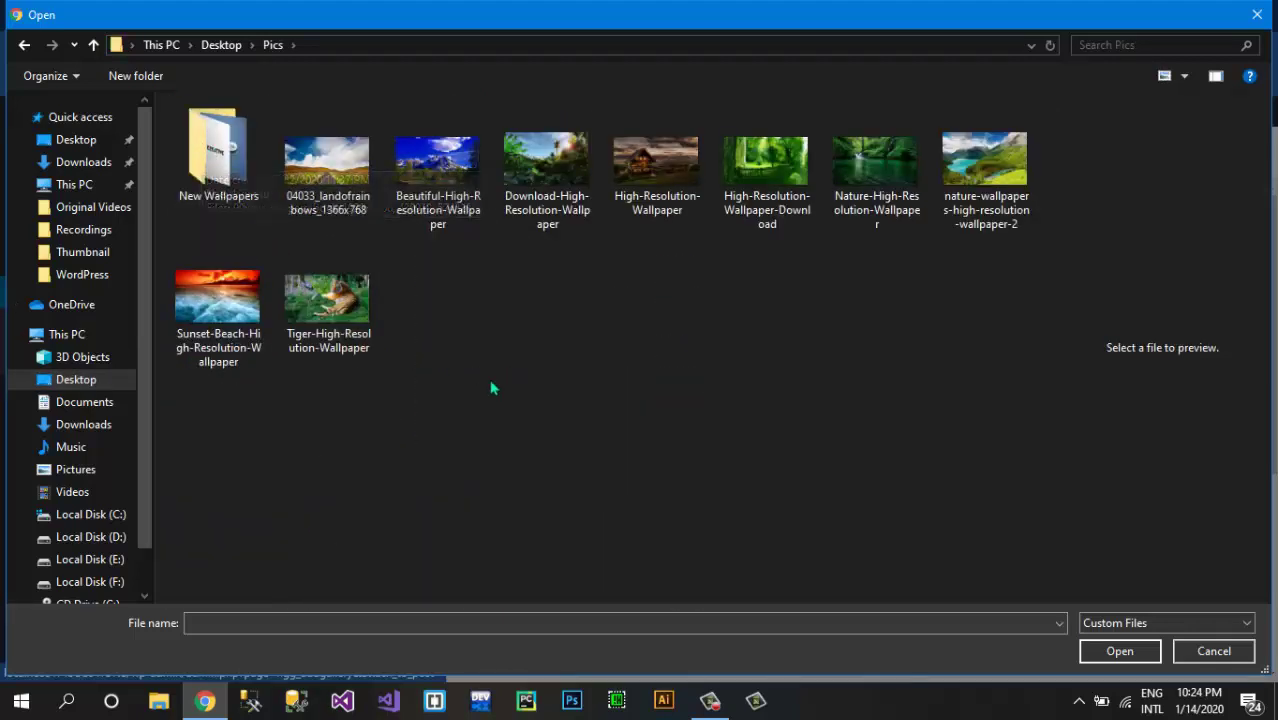
drag(332, 230, 992, 150)
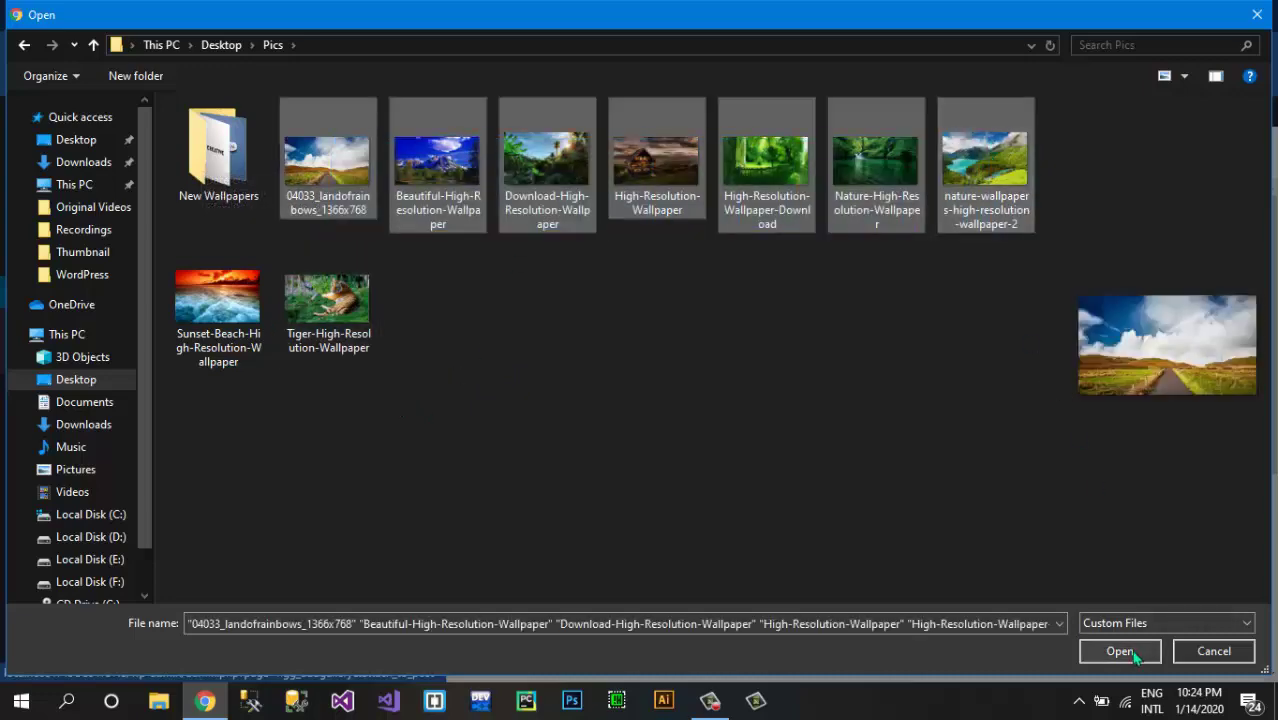
click(1130, 653)
scroll(820, 497, down, 2)
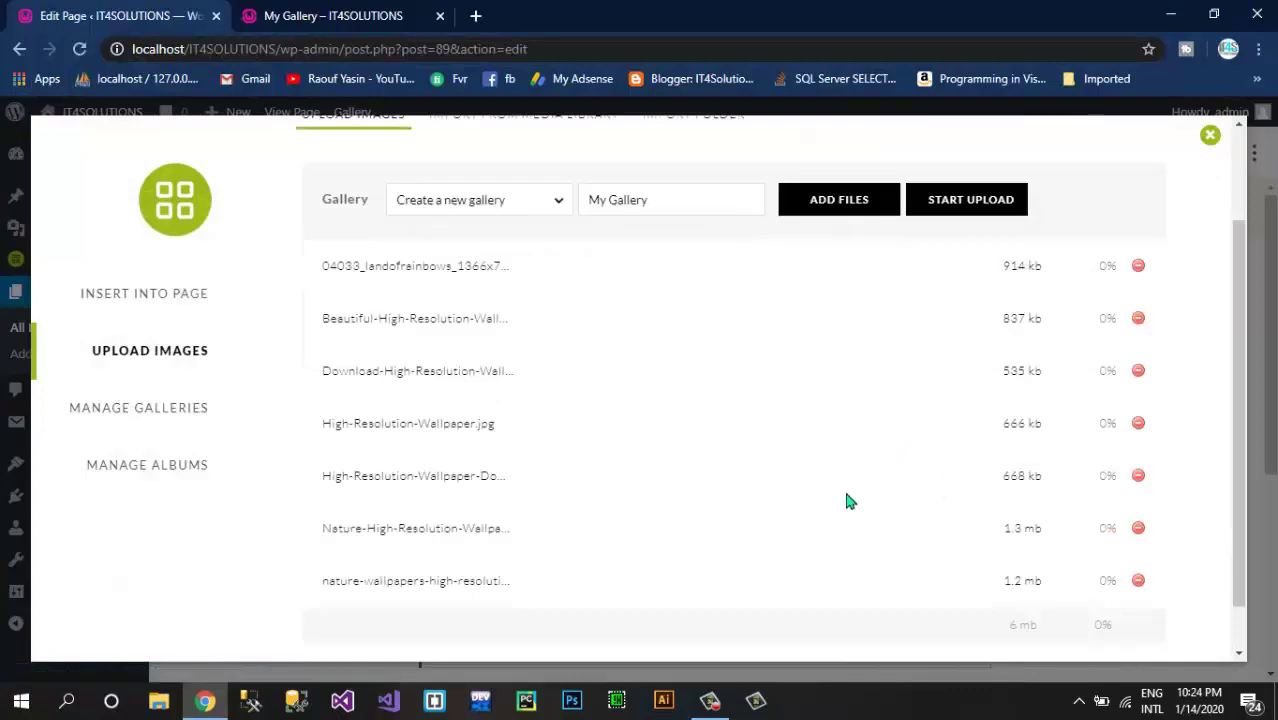
Upload all seven queued wallpapers to My Gallery and dismiss the completion notice.
click(941, 210)
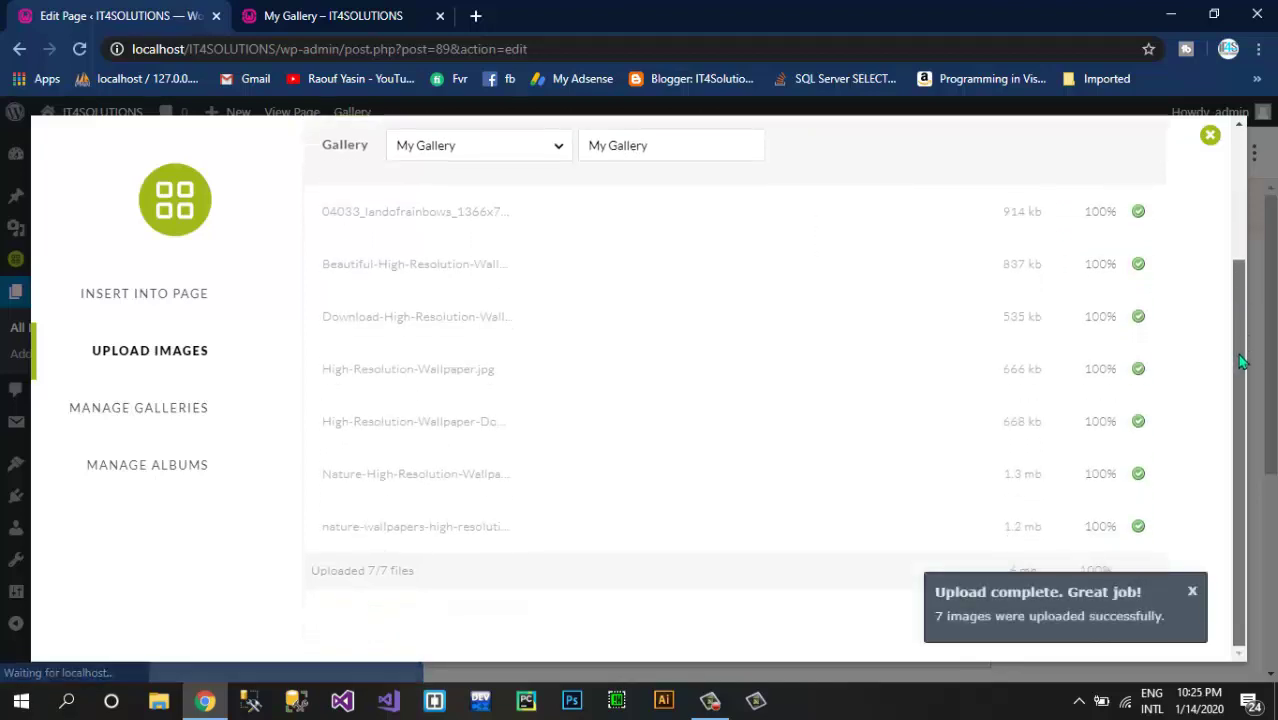
click(1192, 592)
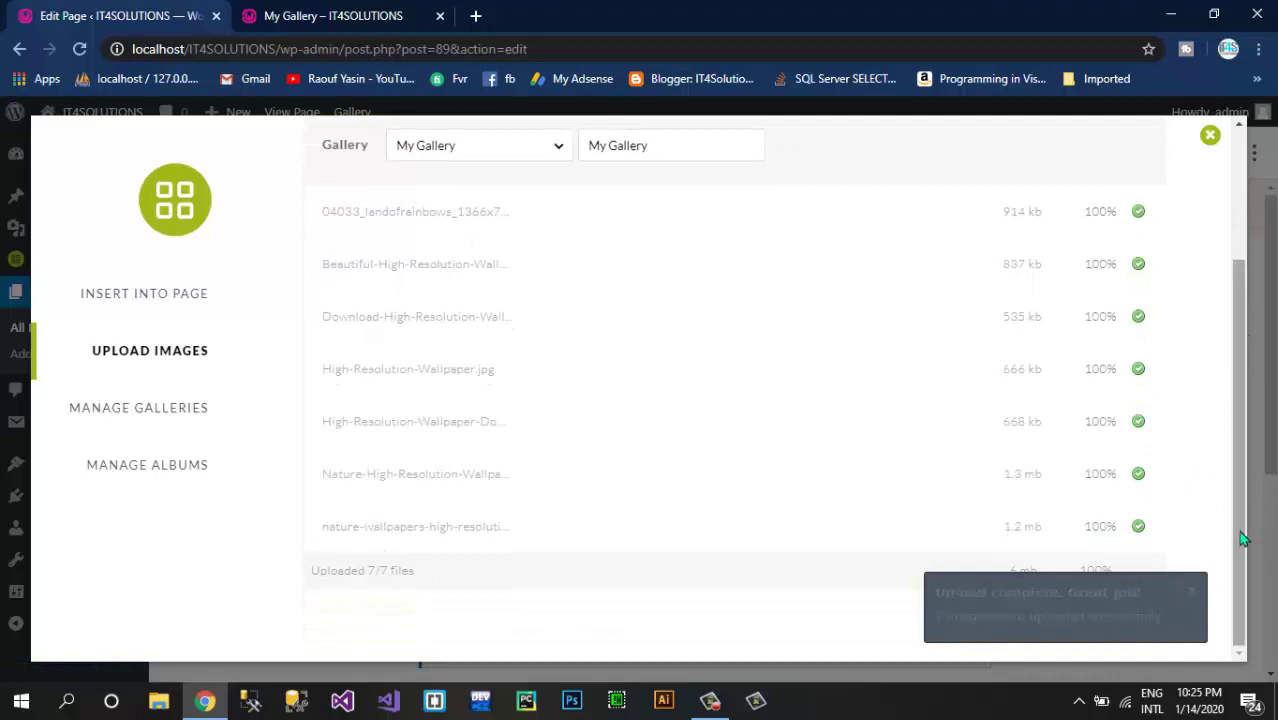
mouse_move(1237, 585)
mouse_down()
mouse_move(1222, 478)
mouse_move(1238, 571)
mouse_up()
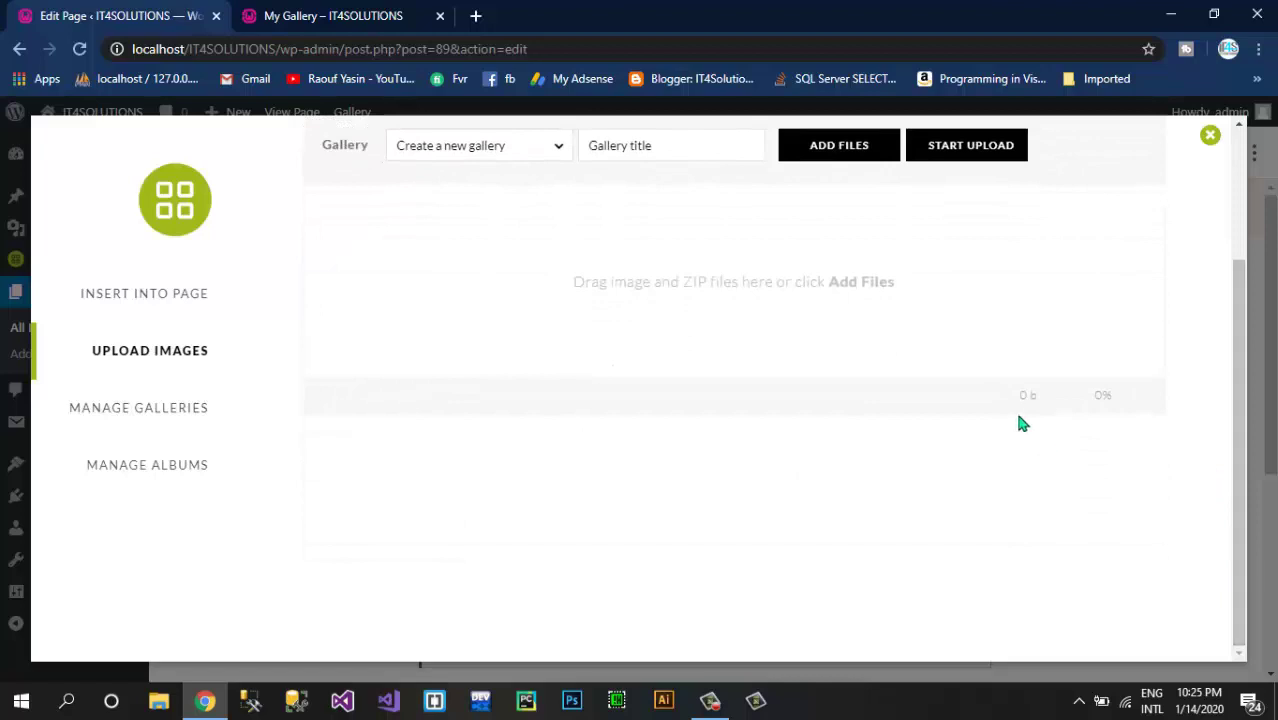
List the existing galleries and review the images in My Gallery.
click(155, 305)
drag(395, 447, 351, 358)
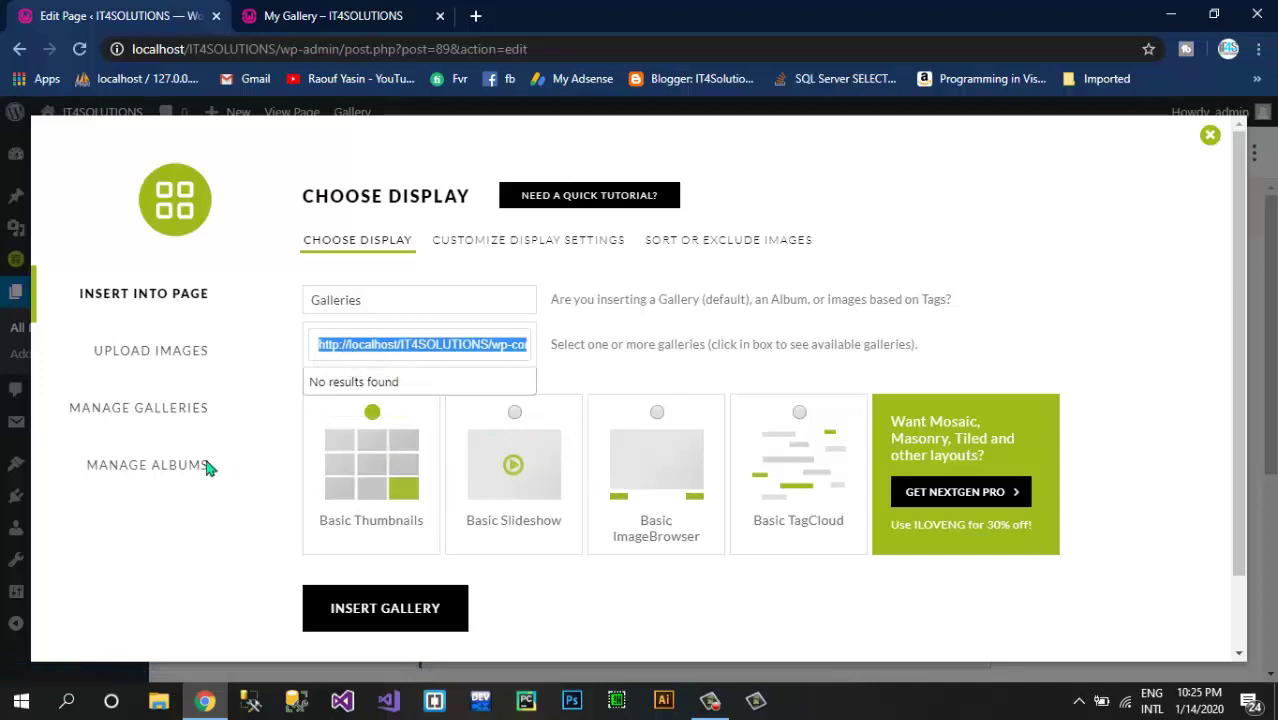
click(147, 400)
click(148, 410)
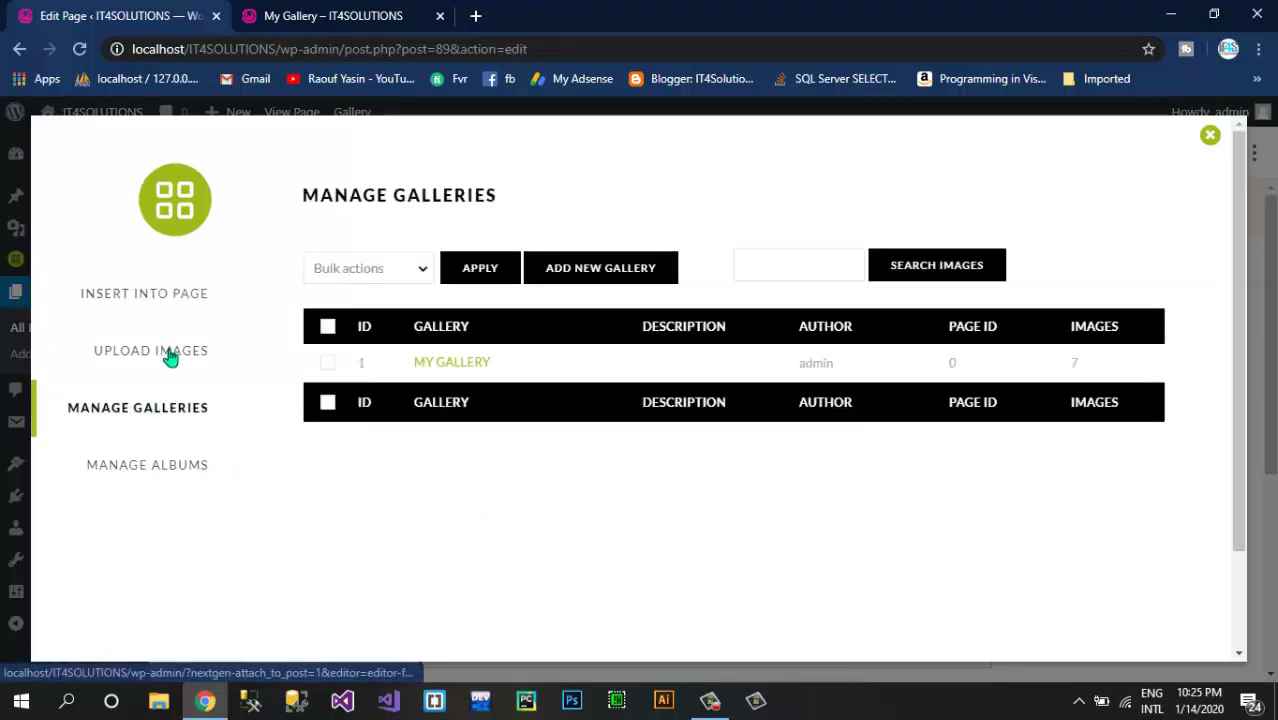
click(462, 366)
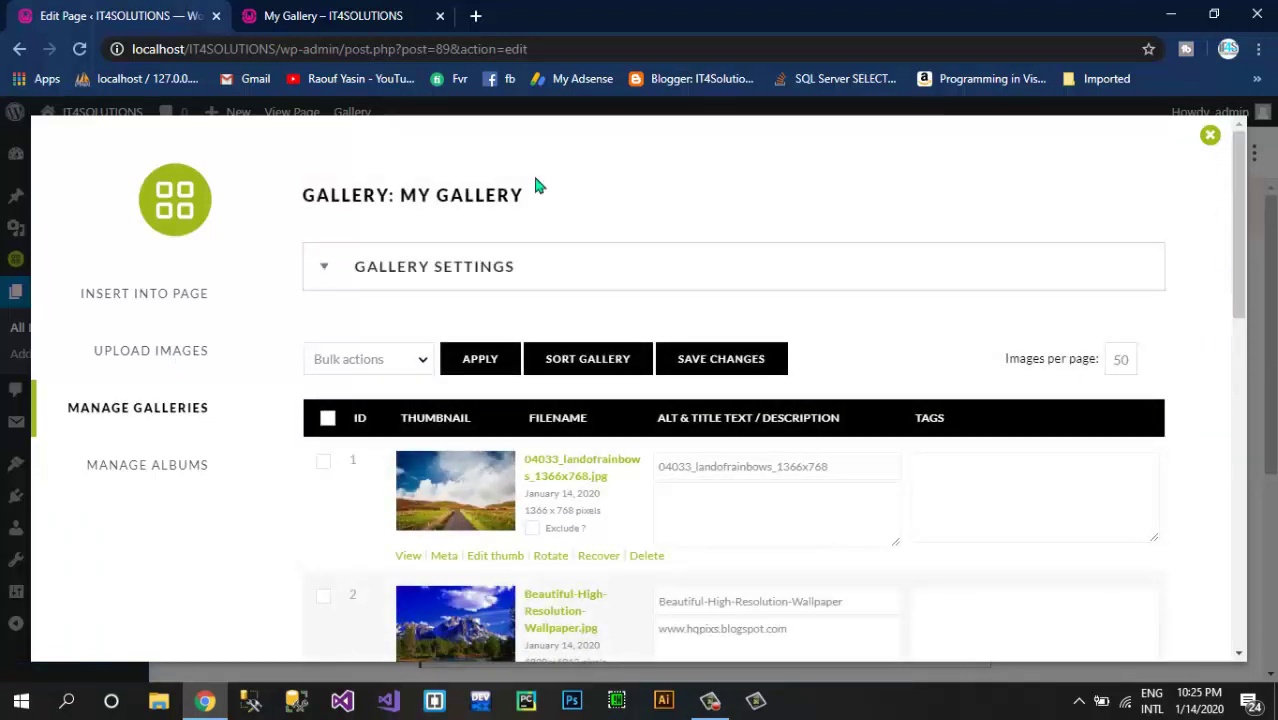
Insert My Gallery as basic thumbnails, update the page, and view it live.
click(178, 302)
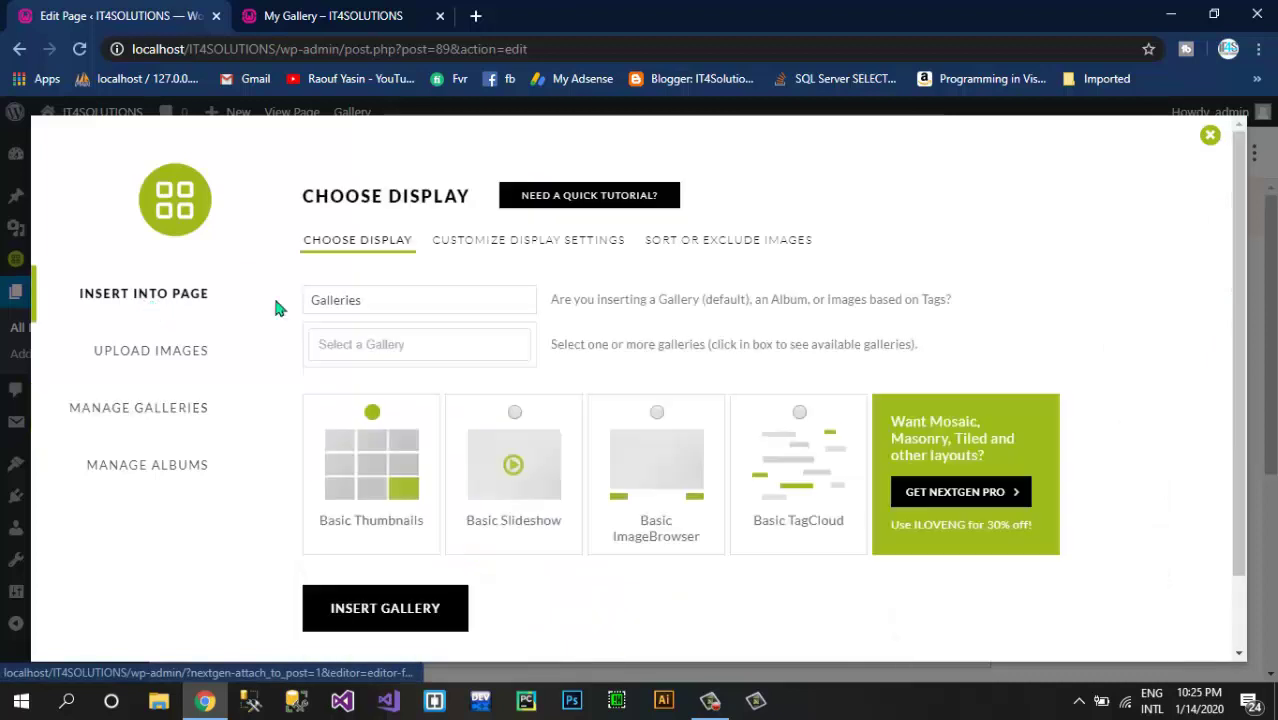
click(406, 356)
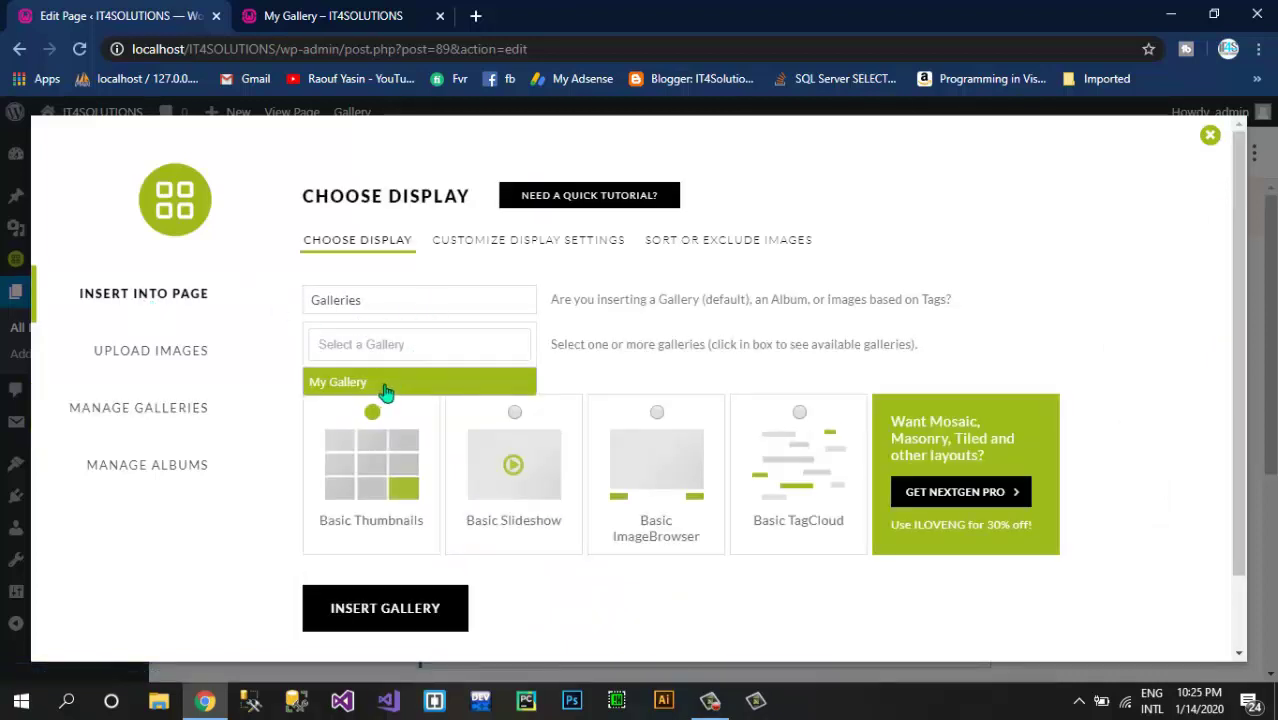
click(386, 388)
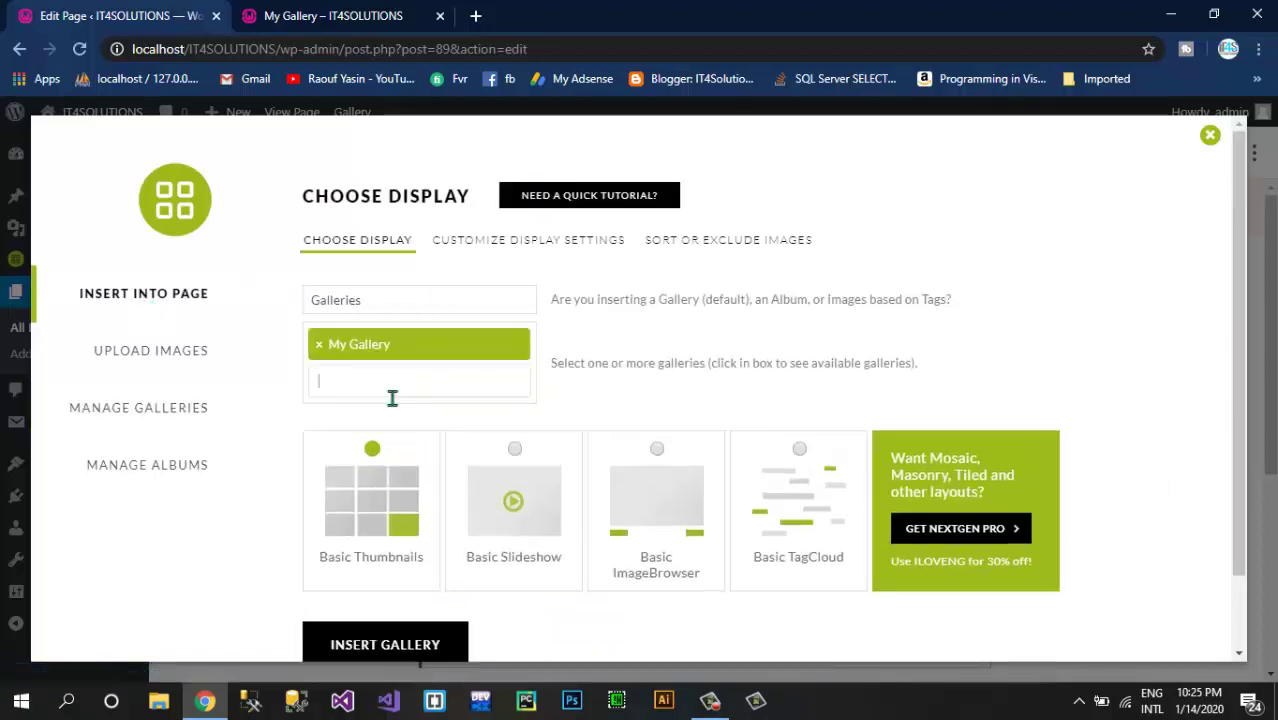
click(405, 648)
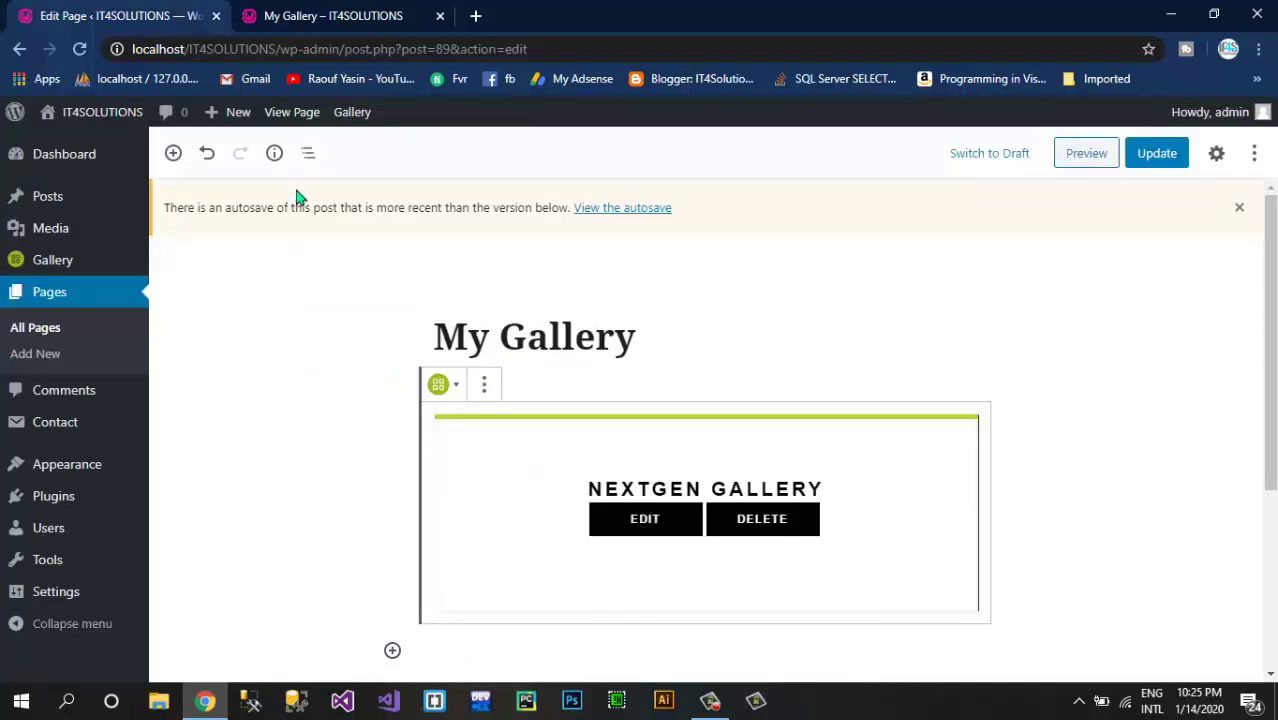
click(1157, 160)
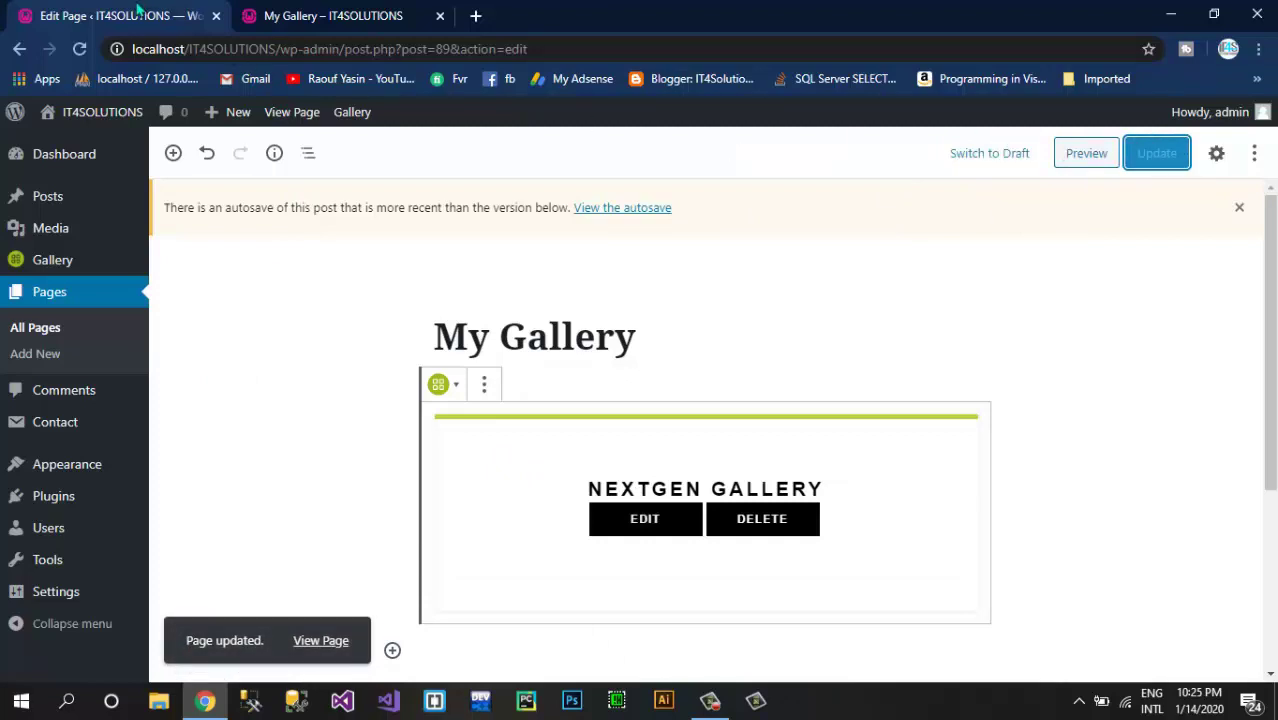
click(302, 17)
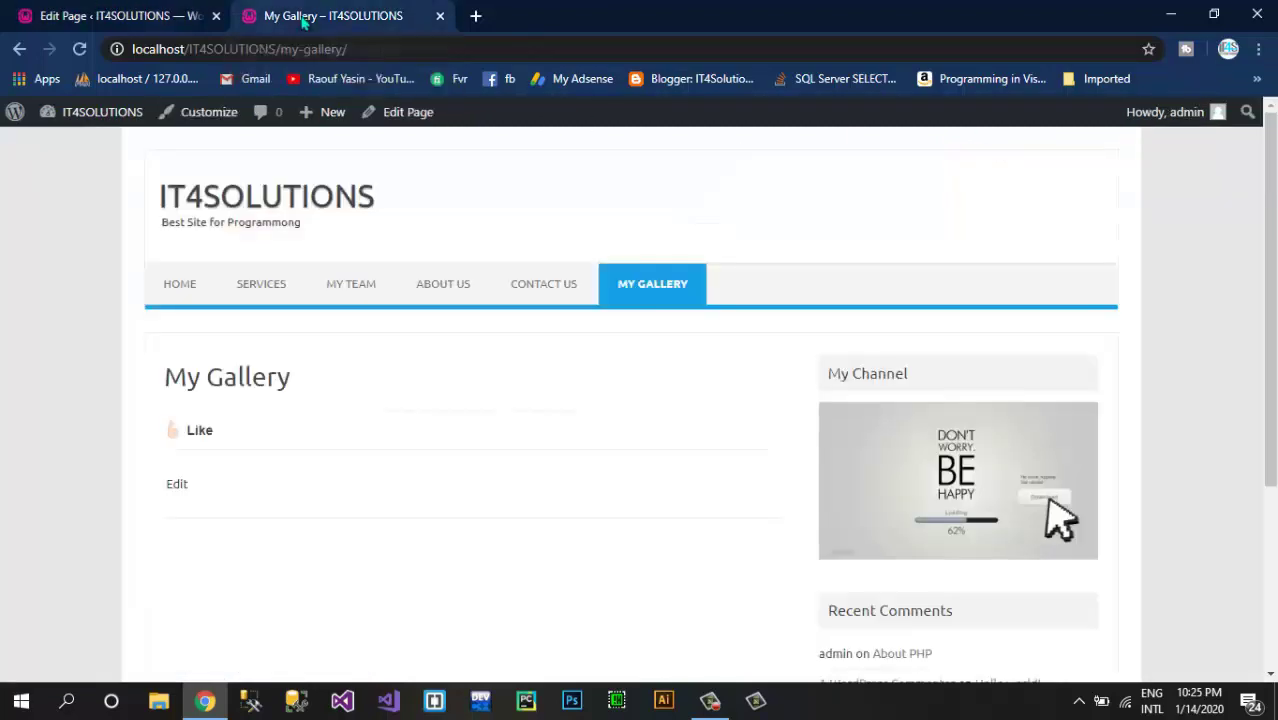
Reload the live page and browse the wallpapers in the lightbox, from mountain to waterfall.
click(79, 49)
drag(1265, 239, 1265, 289)
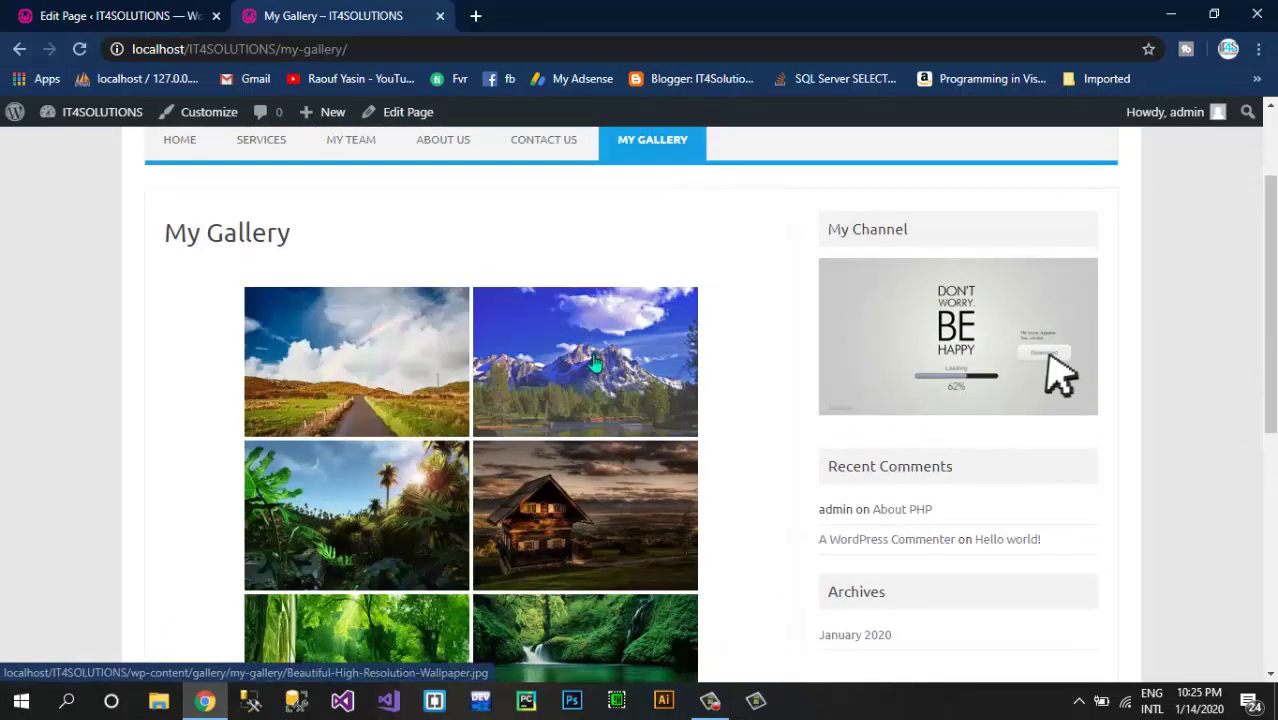
click(514, 382)
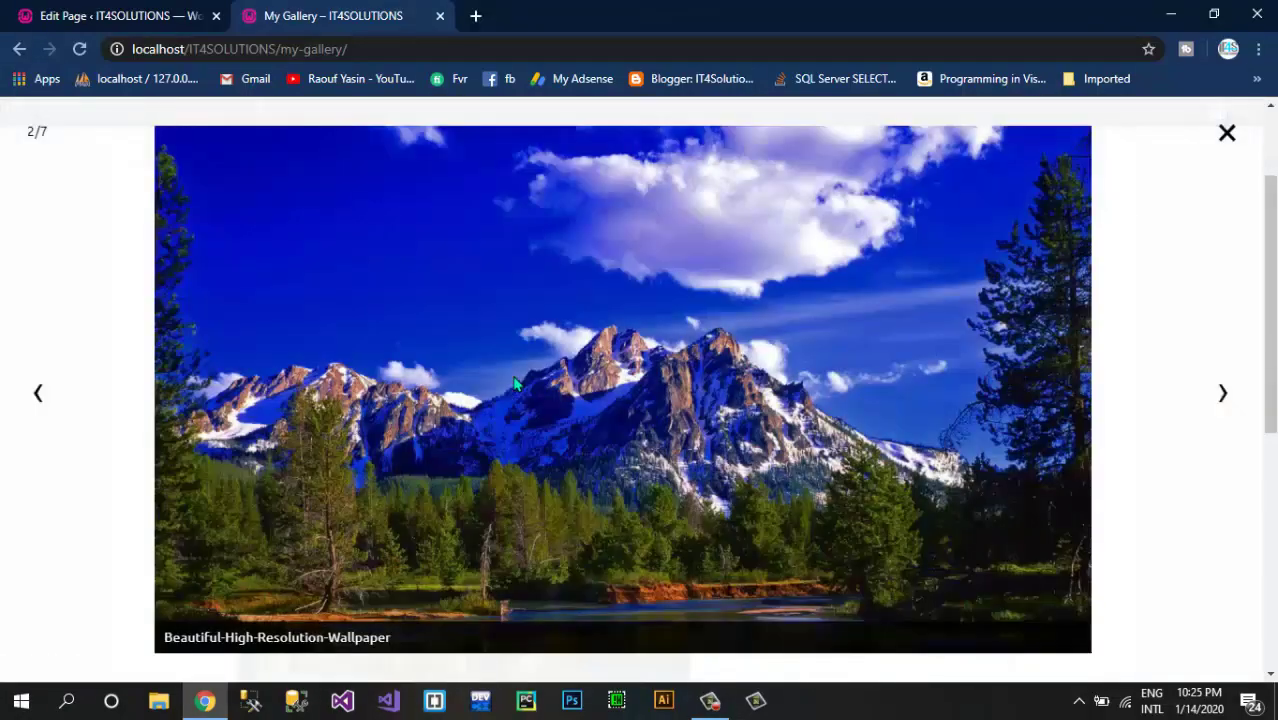
key(Right)
key(Right)
key(Right)
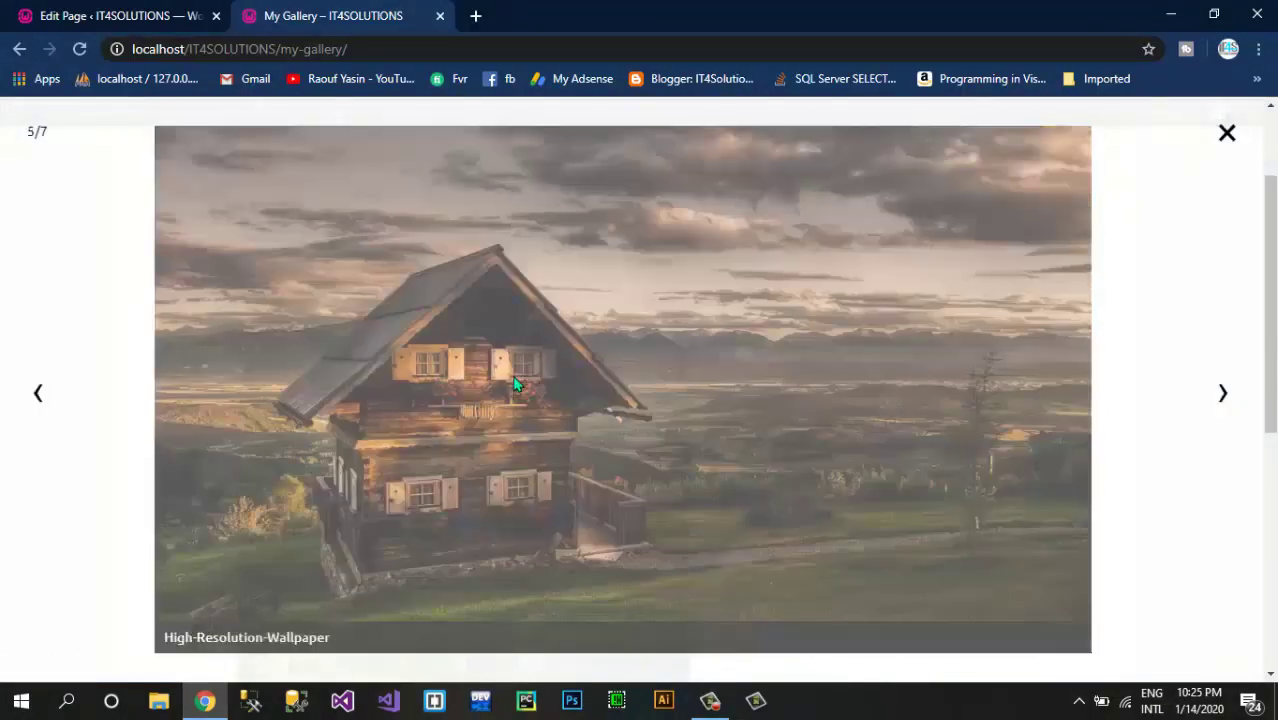
key(Right)
key(Escape)
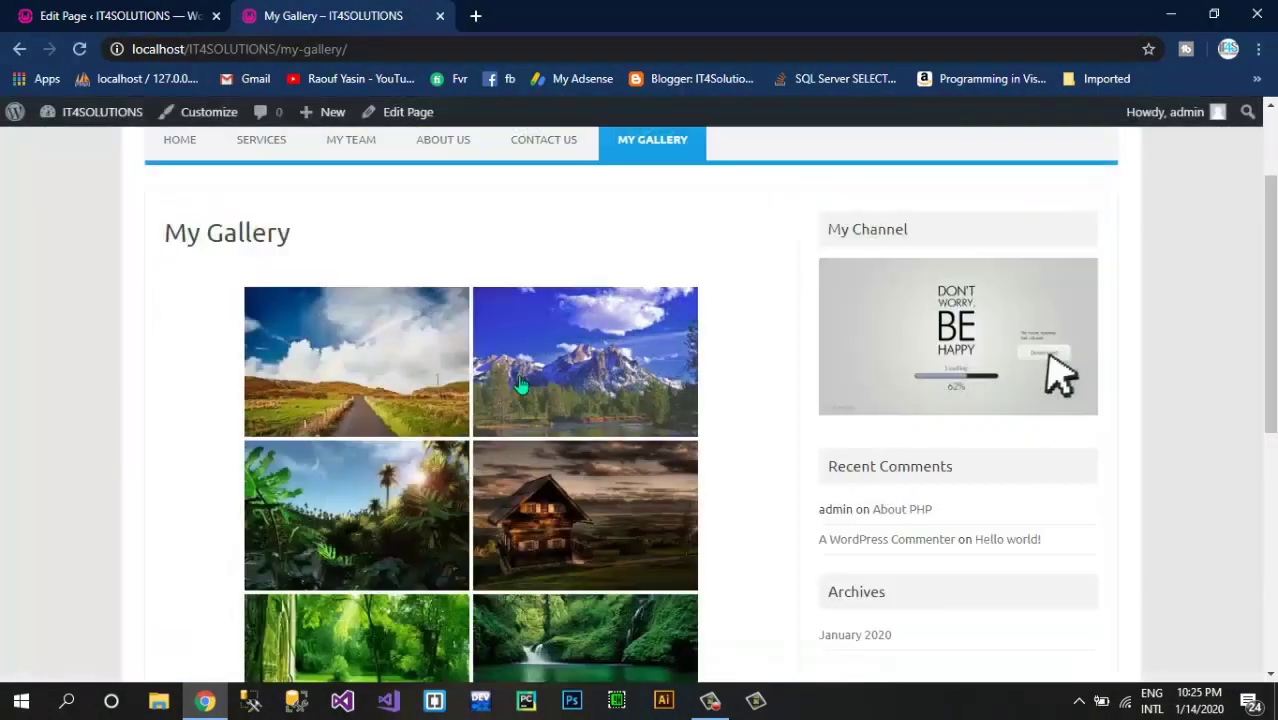
Give the gallery page a Love reaction and return to the top.
drag(1266, 272, 1266, 208)
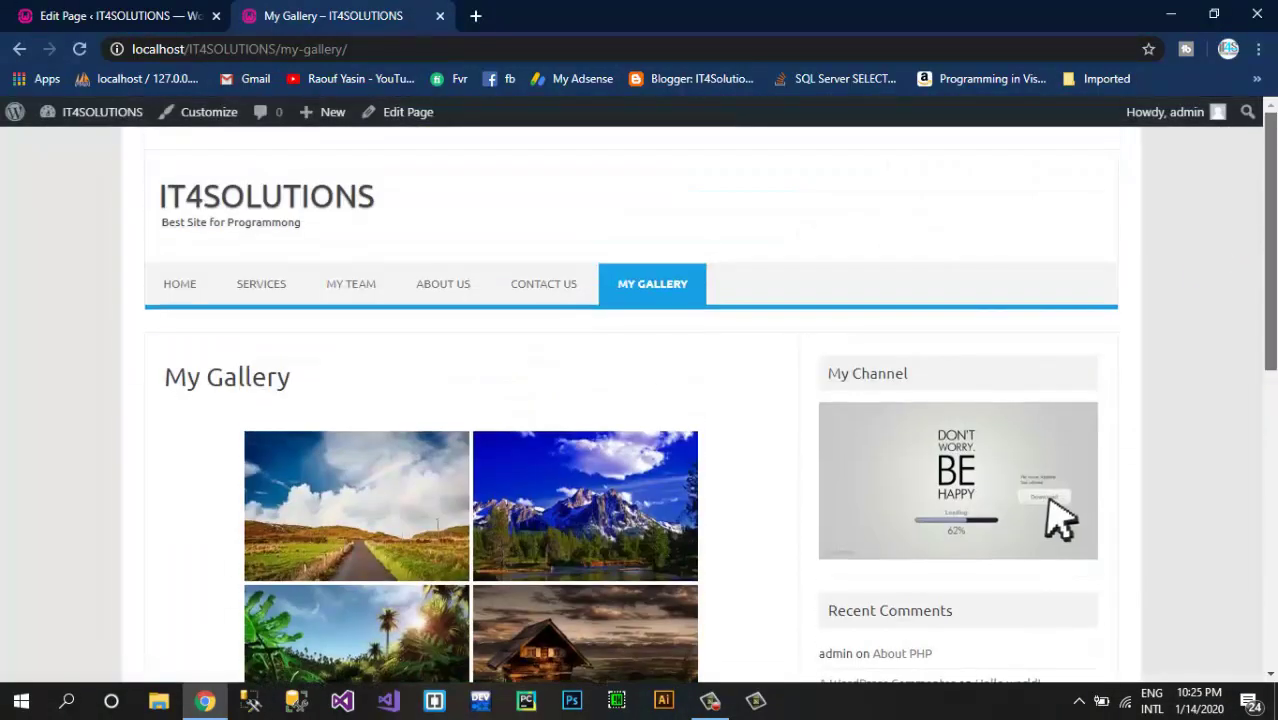
scroll(640, 400, down, 5)
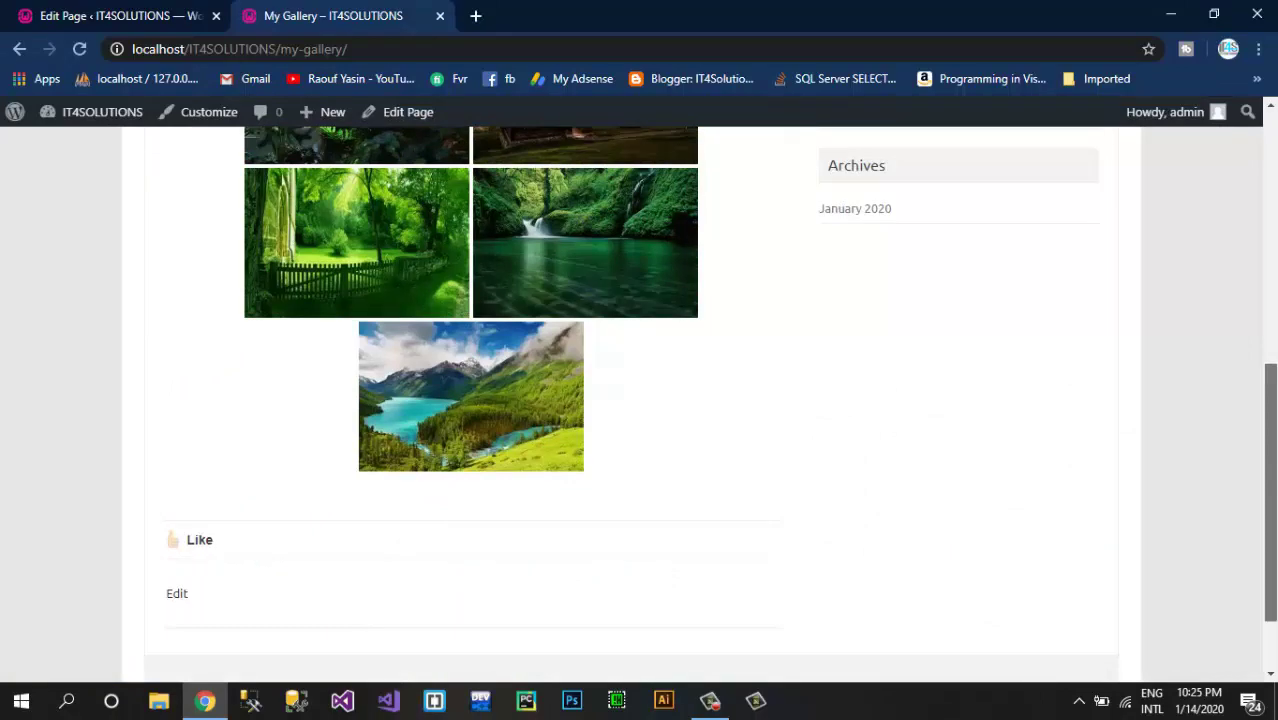
scroll(640, 400, up, 5)
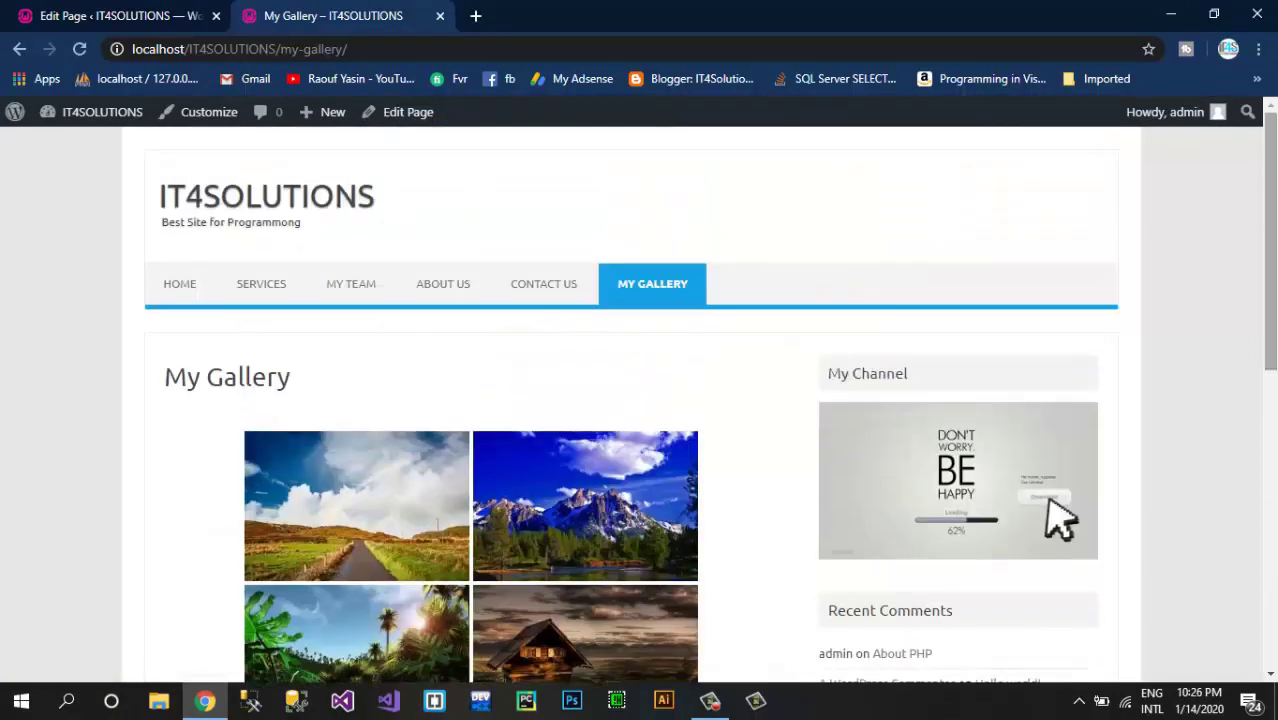
scroll(640, 400, down, 5)
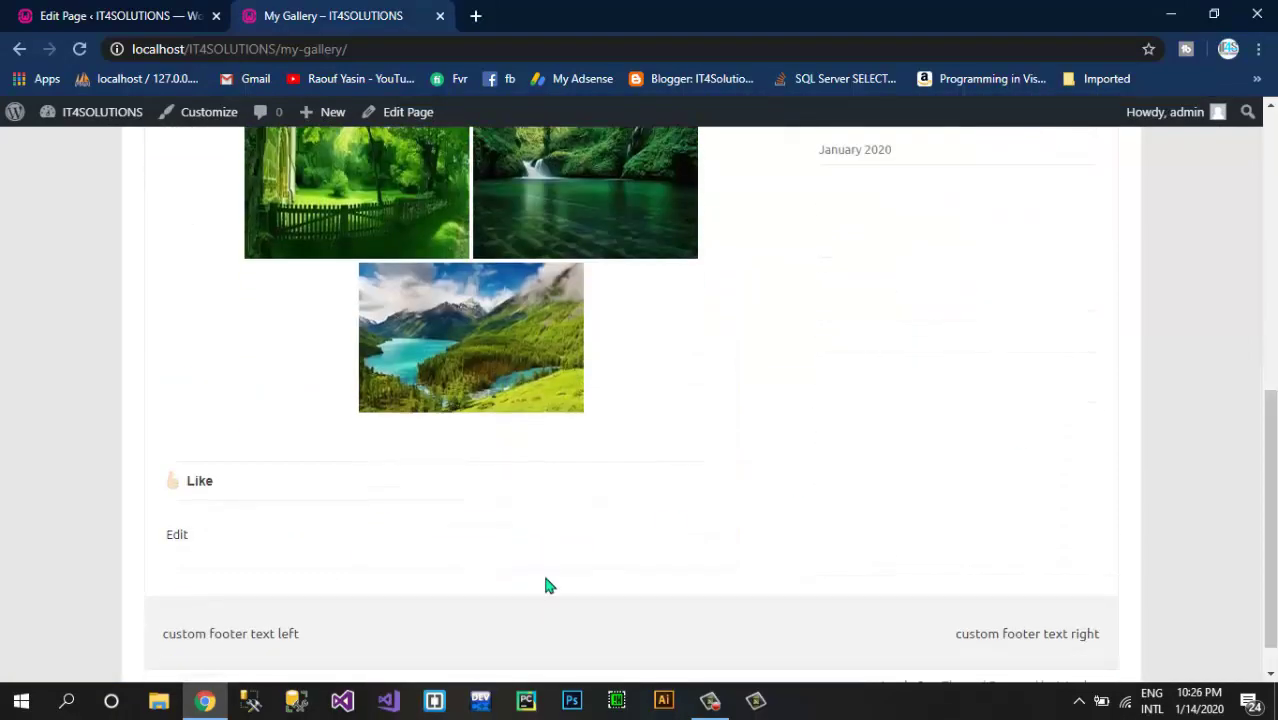
mouse_move(186, 491)
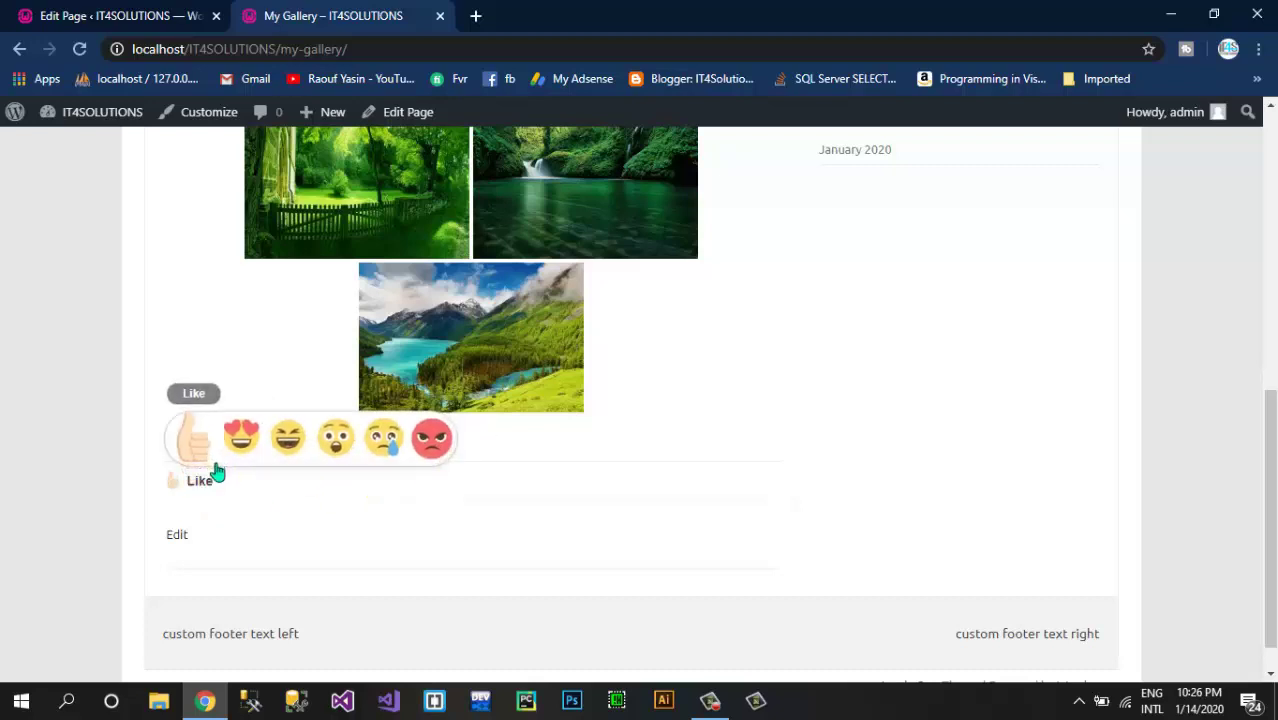
click(233, 450)
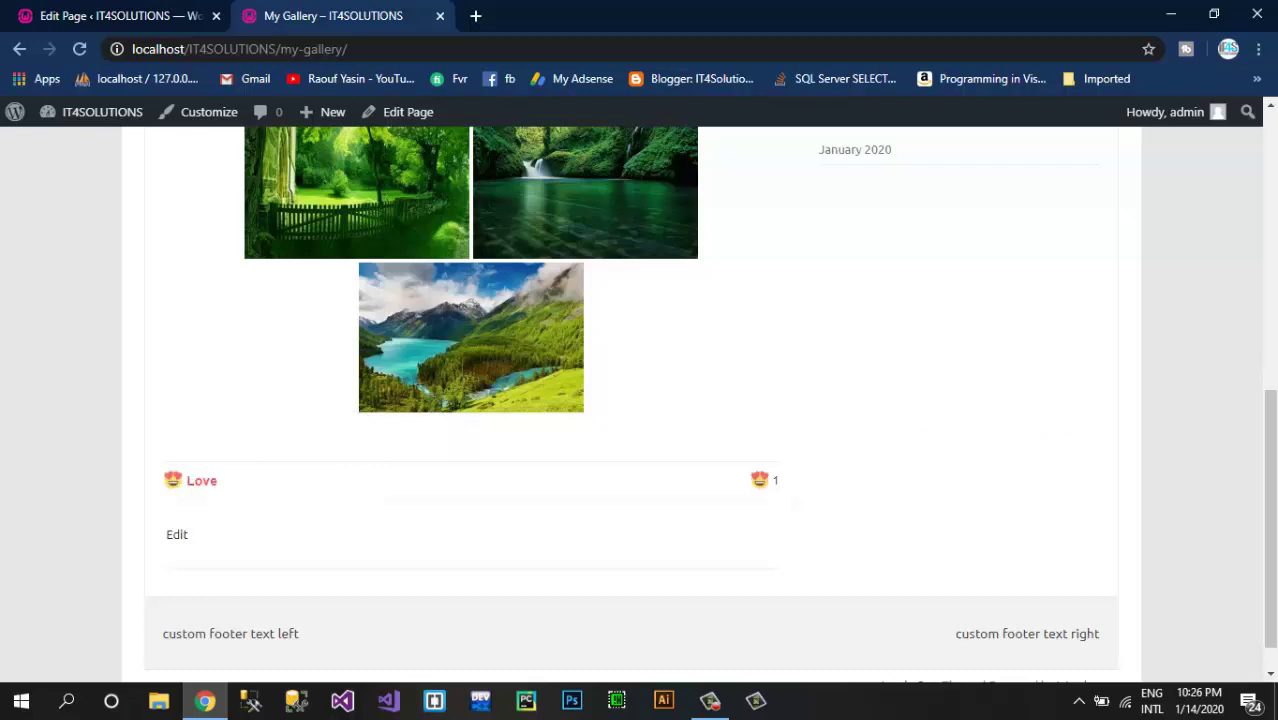
key(Home)
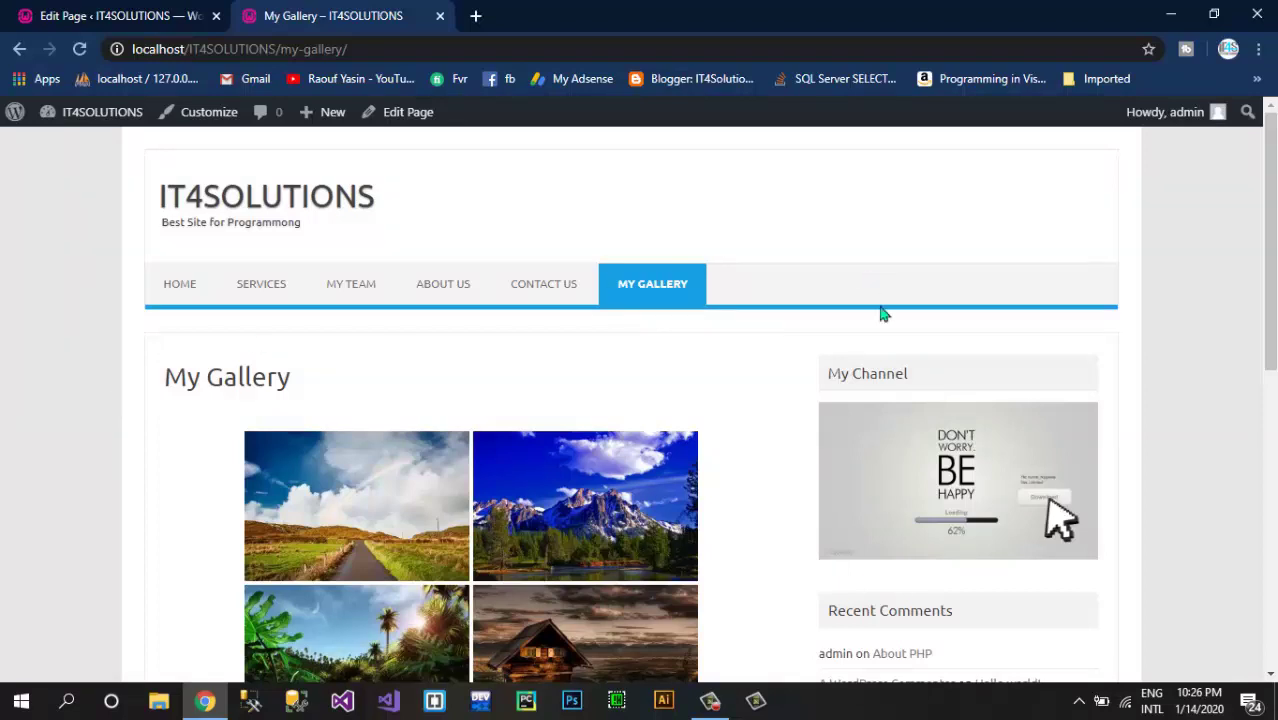
mouse_move(1270, 240)
mouse_down()
mouse_move(1270, 452)
mouse_move(1270, 240)
mouse_up()
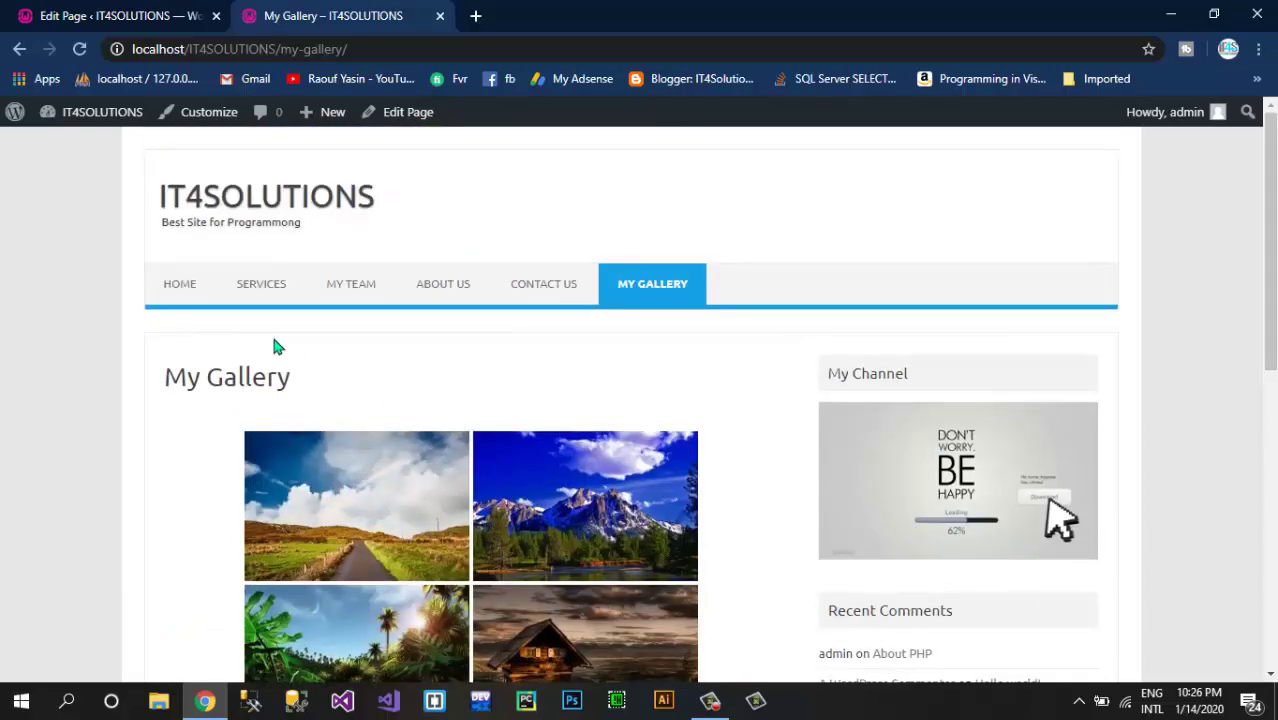